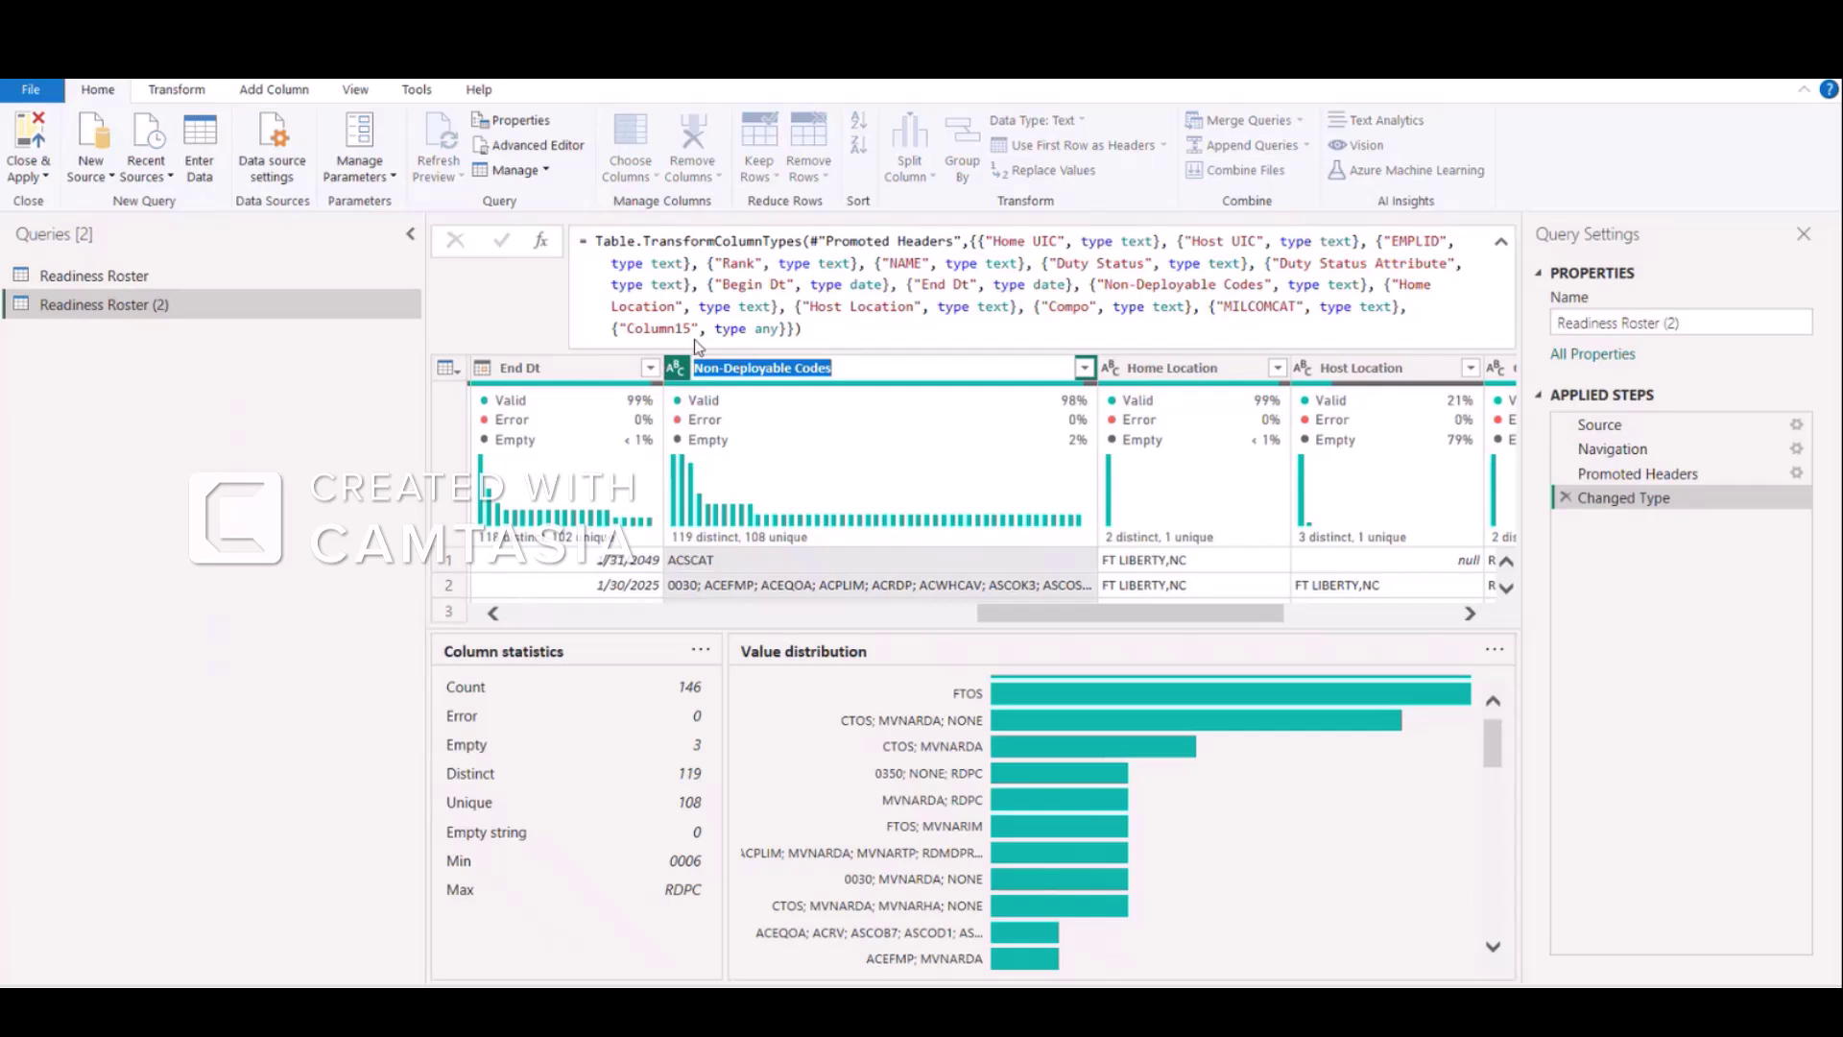
Rename the Non-Deployable Codes column as NDCodes and remove its empty rows.
type("ND")
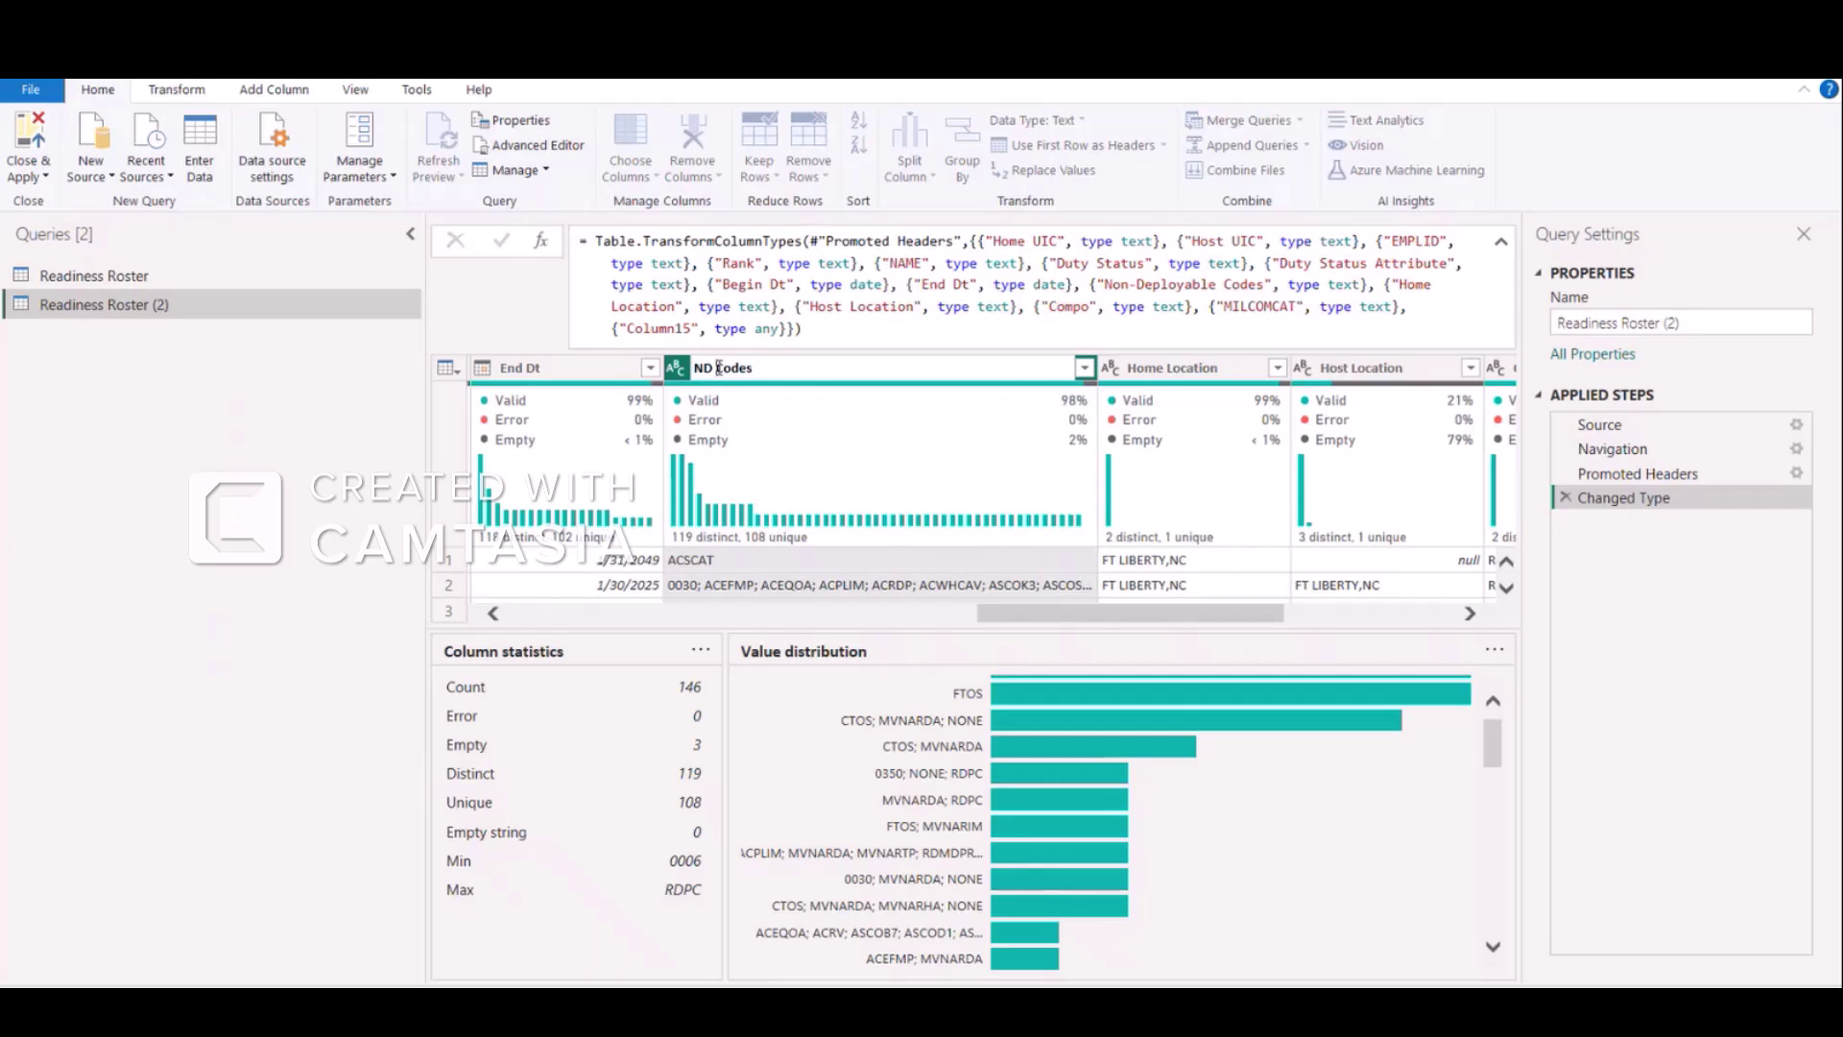
key("BackSpace")
key("Return")
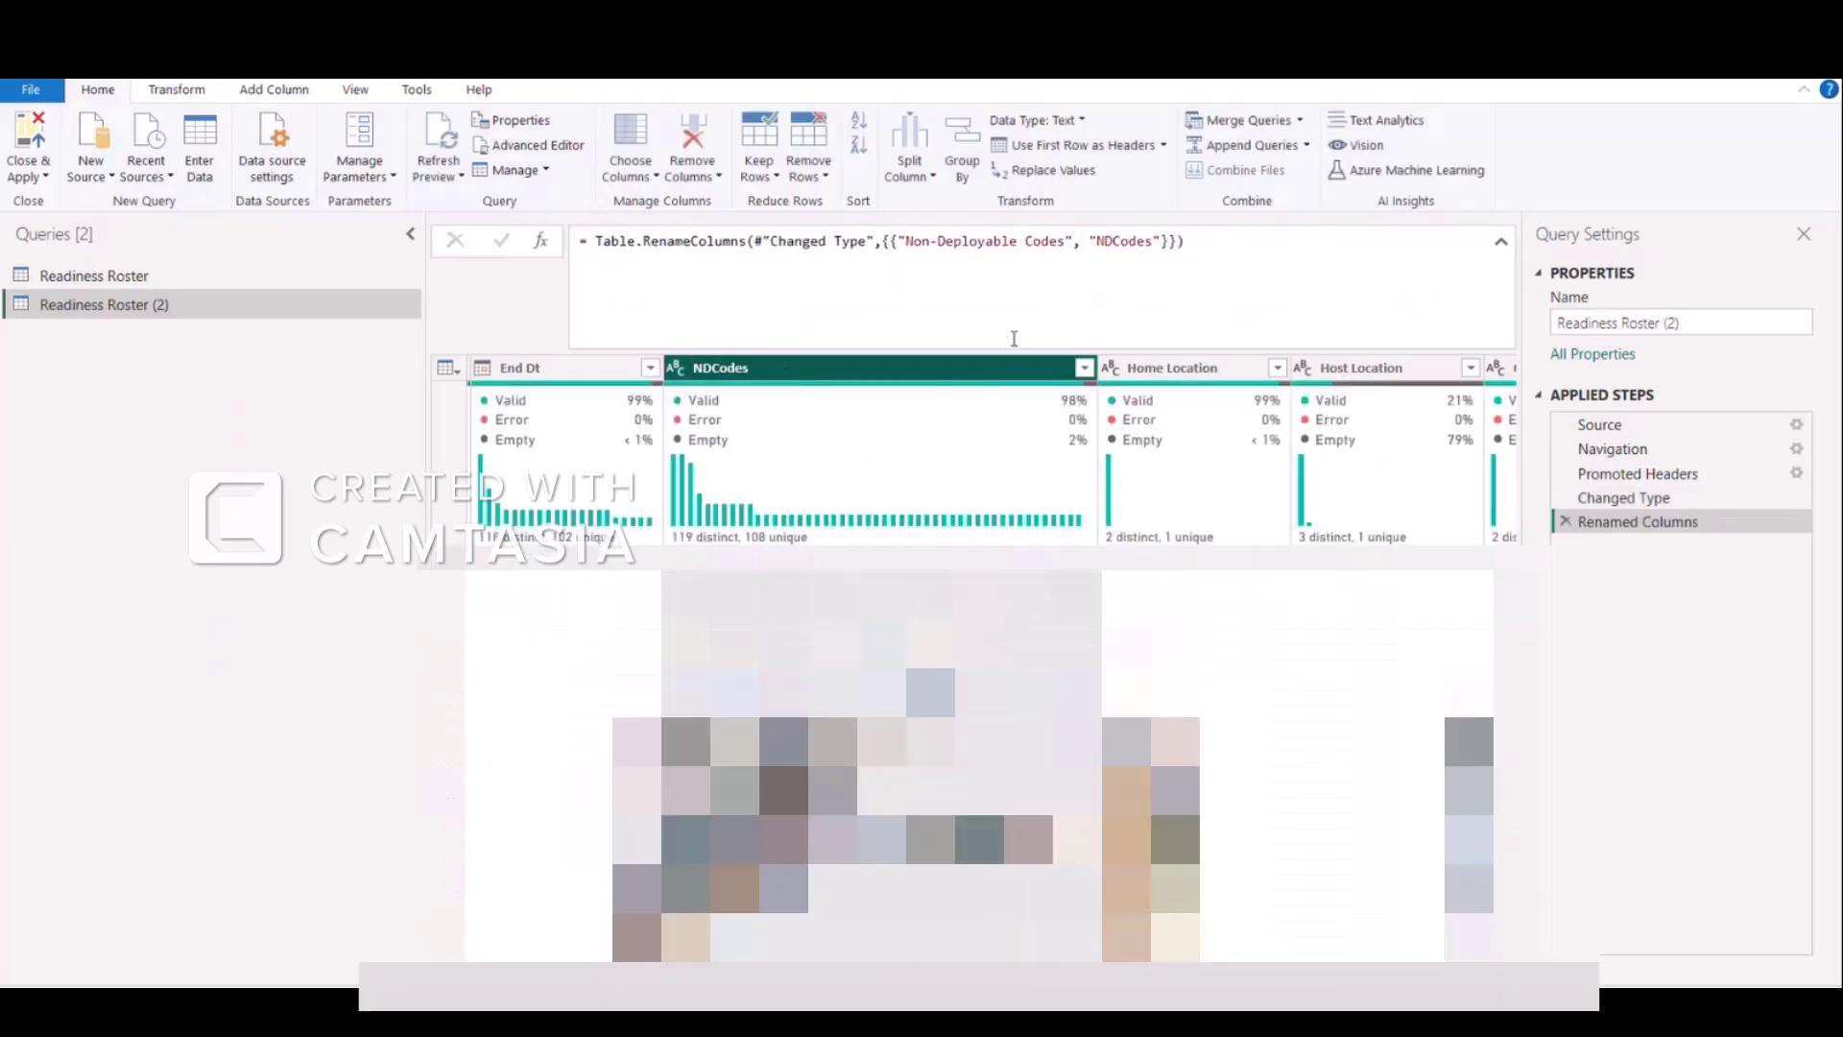
left_click(1081, 367)
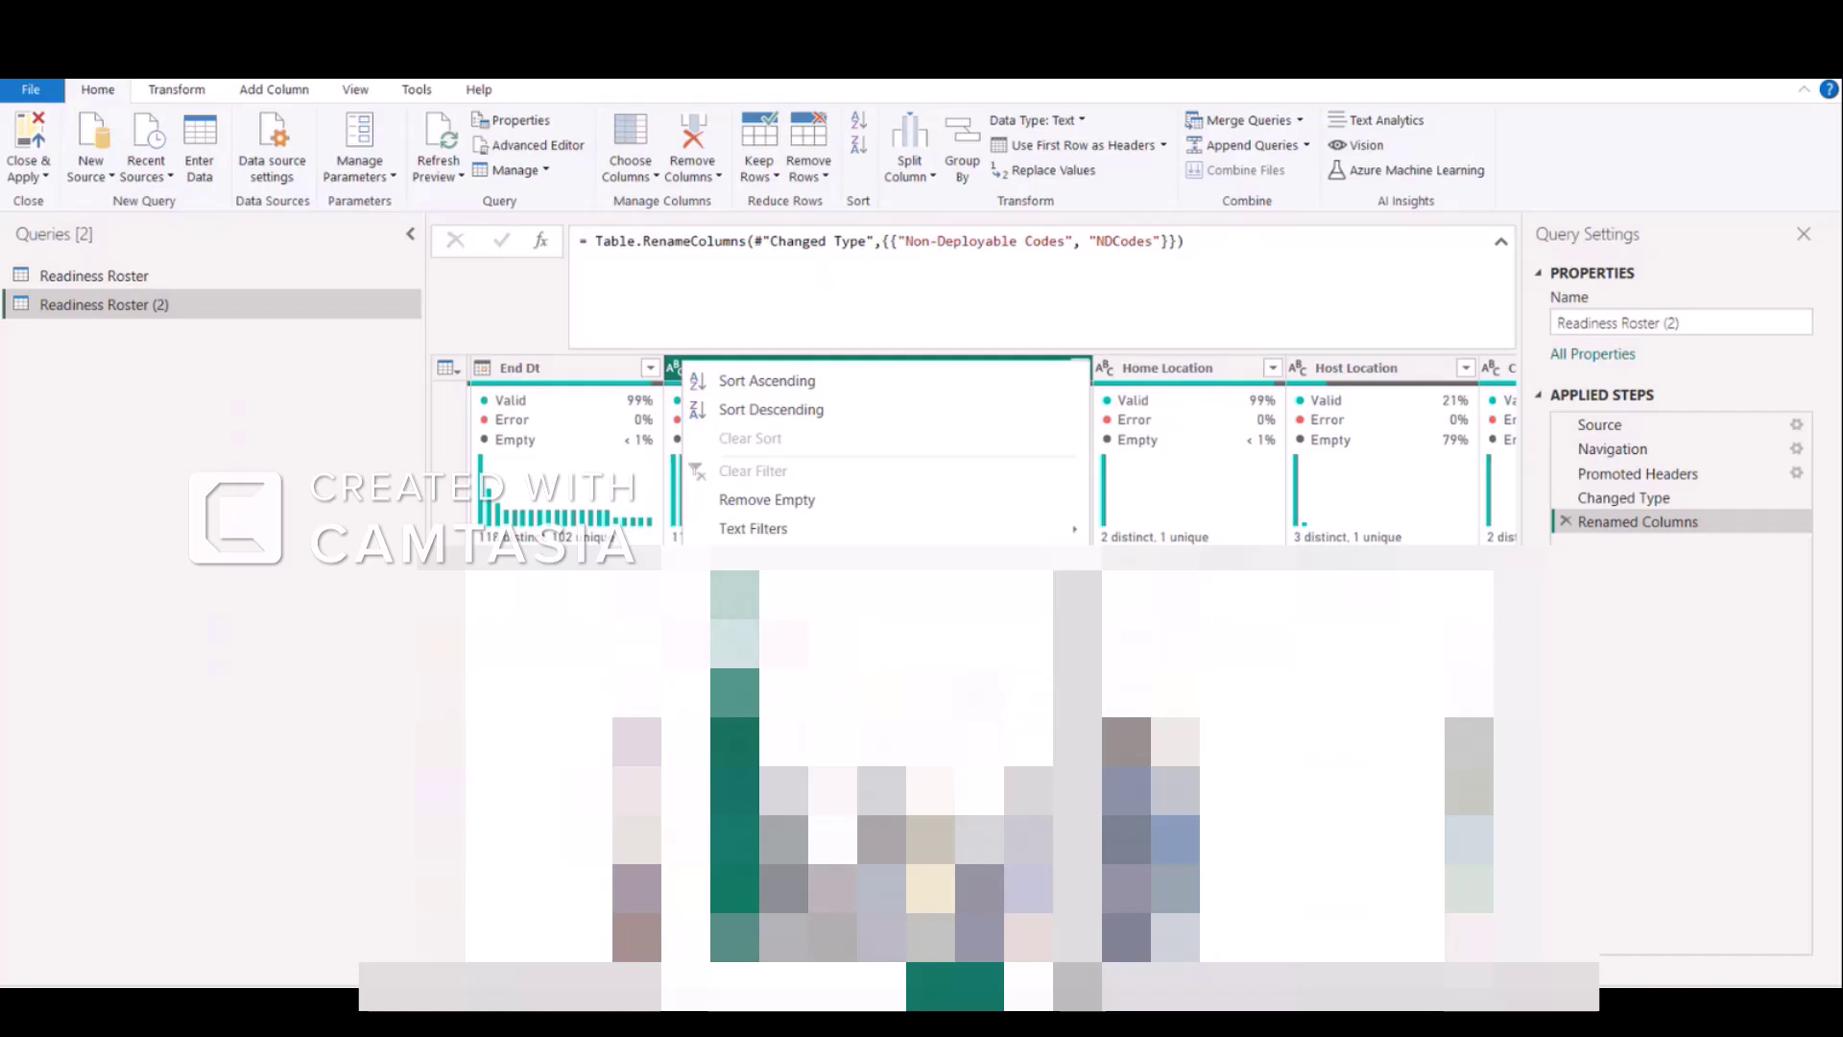
left_click(797, 500)
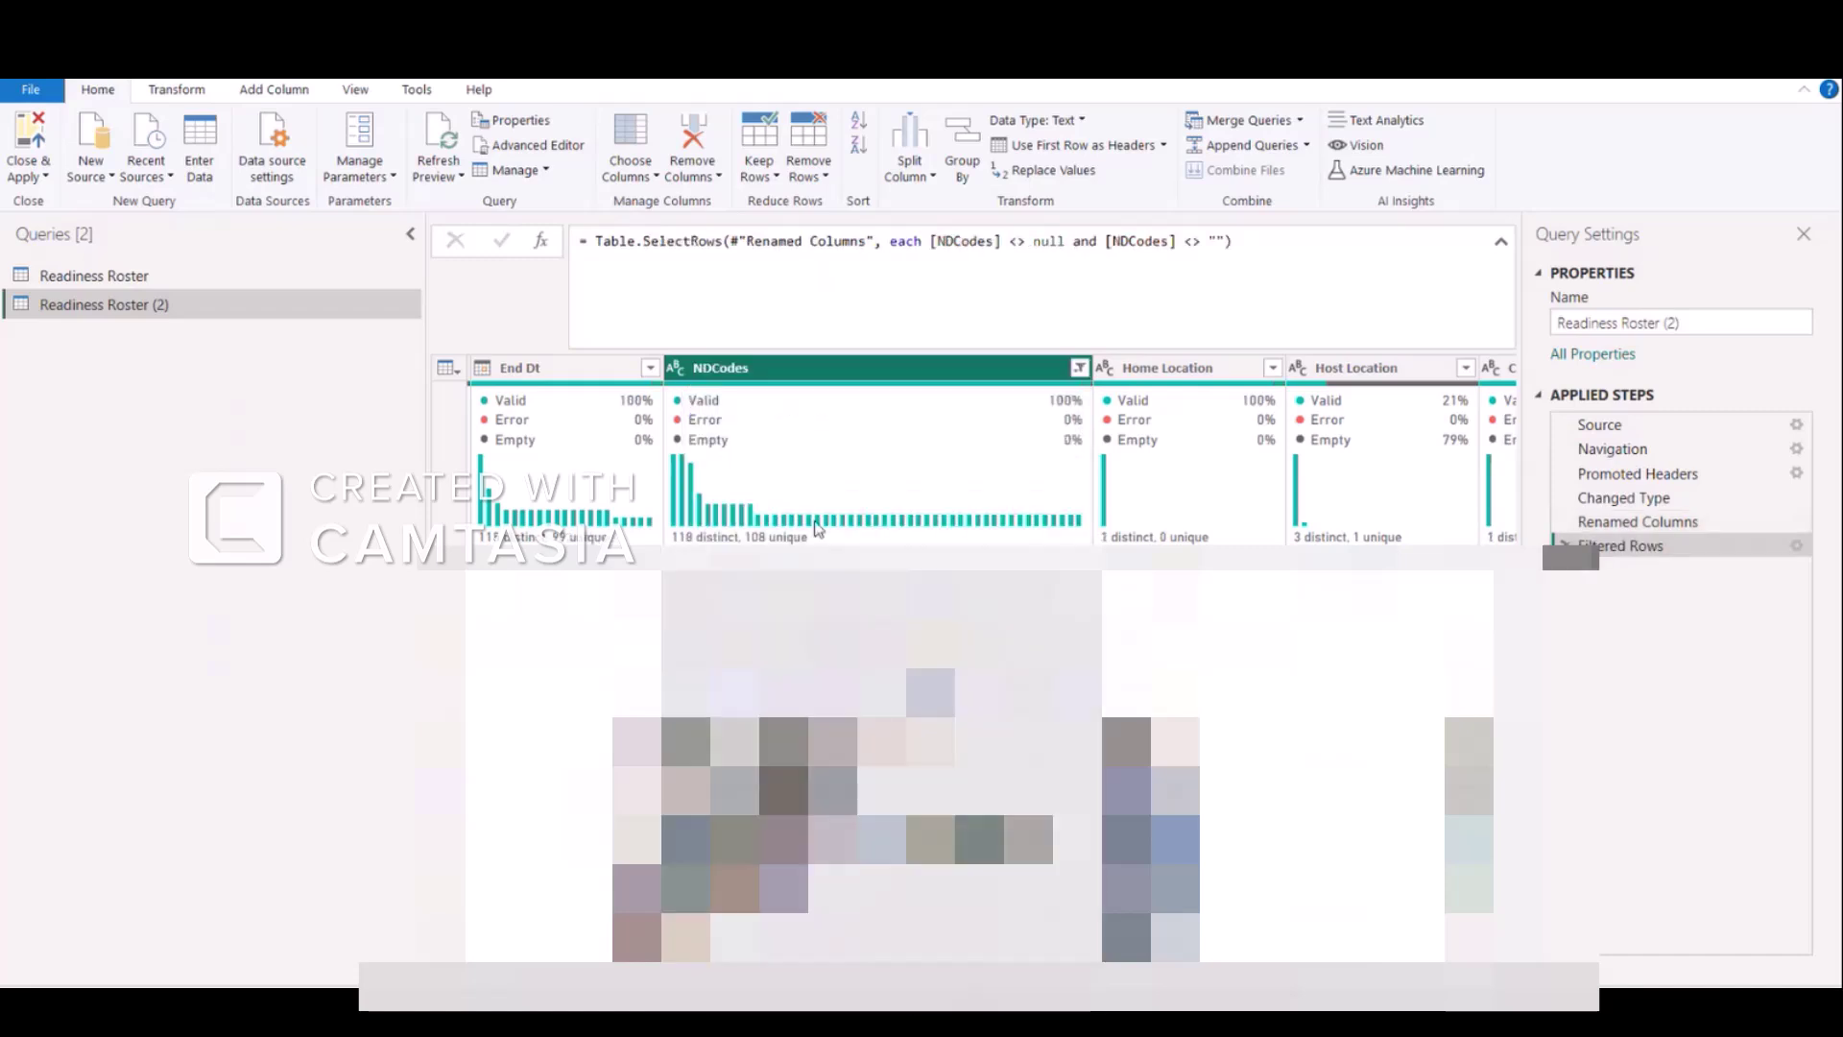
Create a reference query from Readiness Roster (2) and insert a custom step after its Source step.
right_click(119, 305)
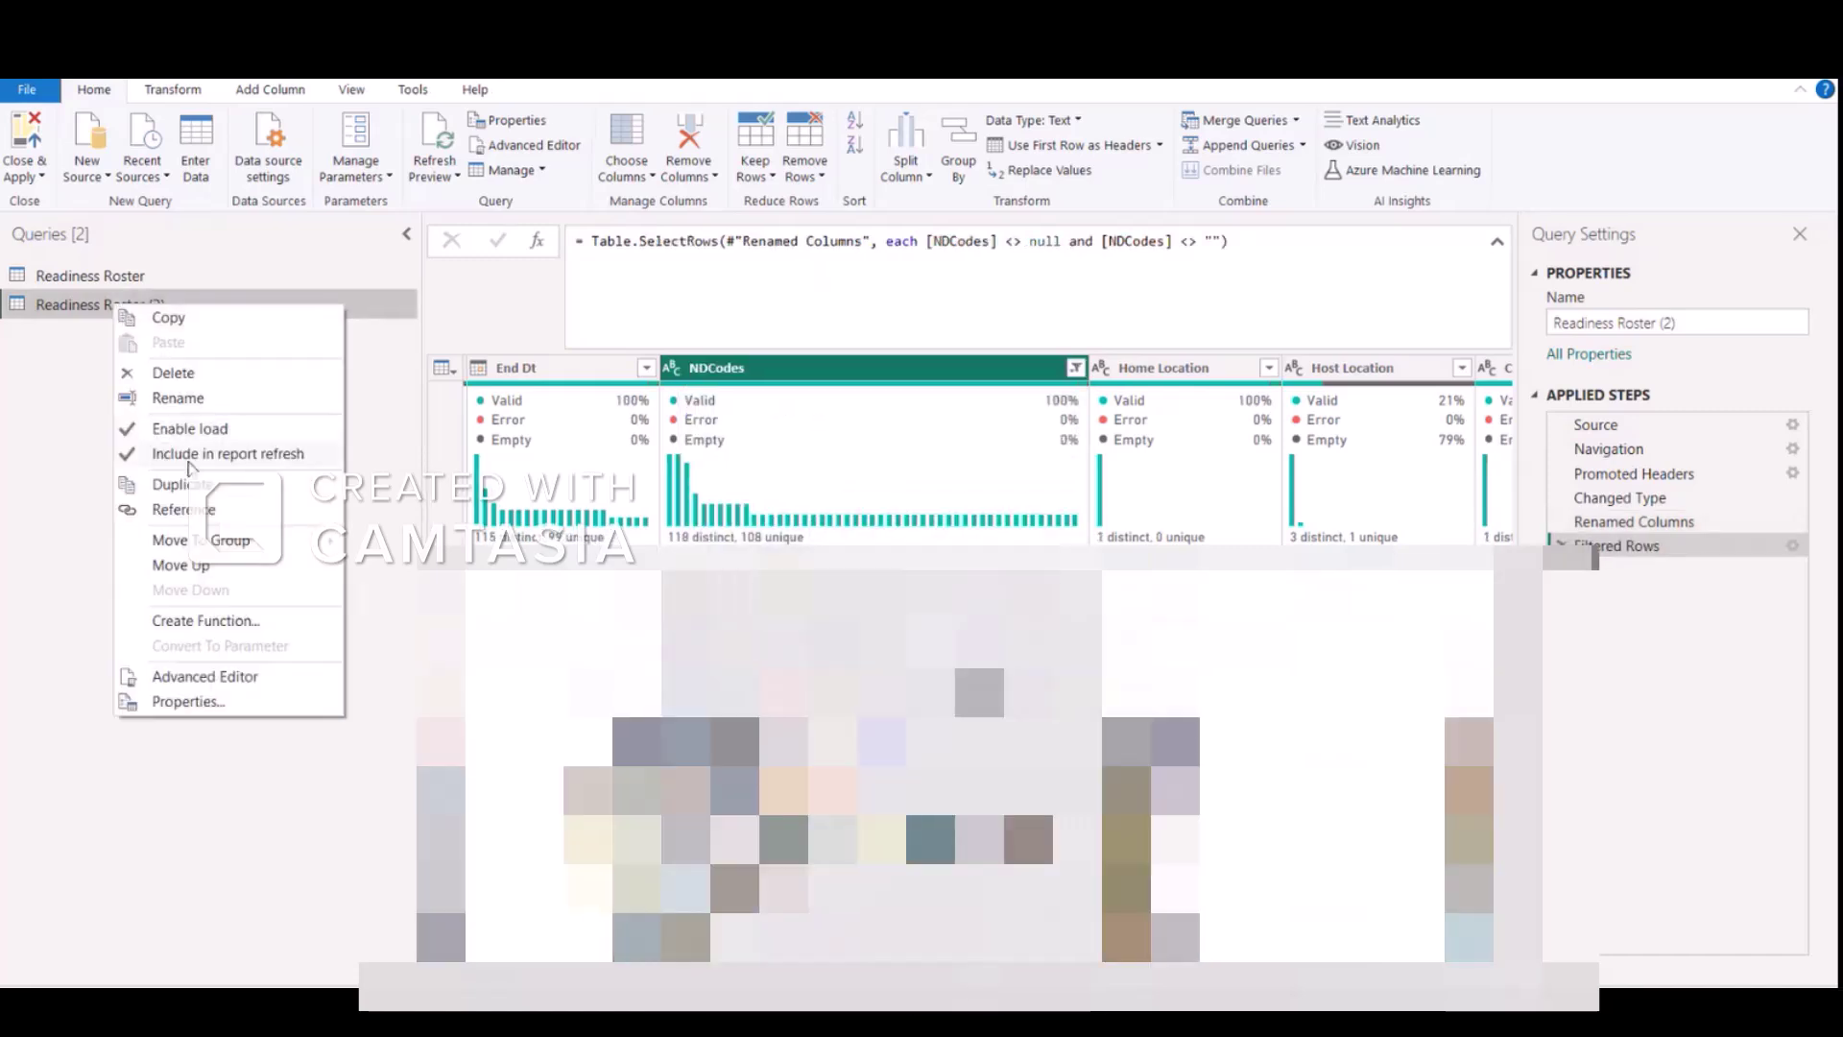
left_click(185, 510)
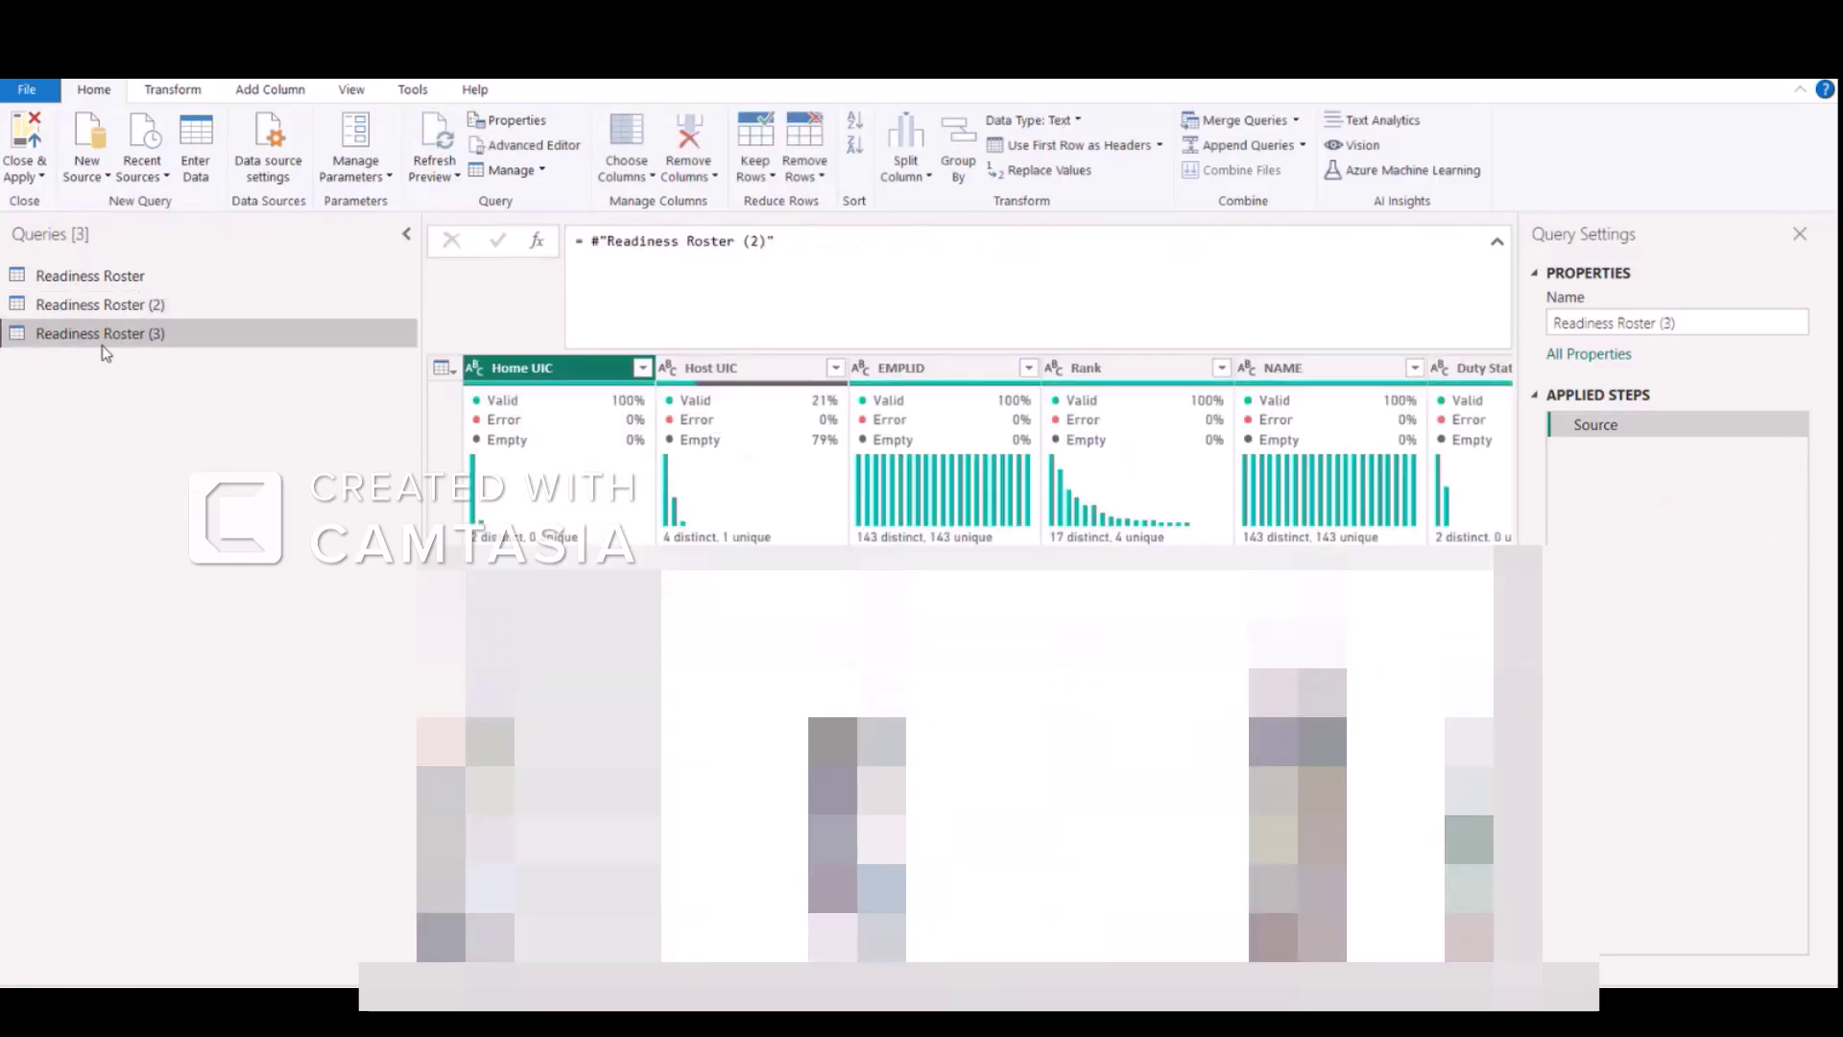
right_click(1593, 424)
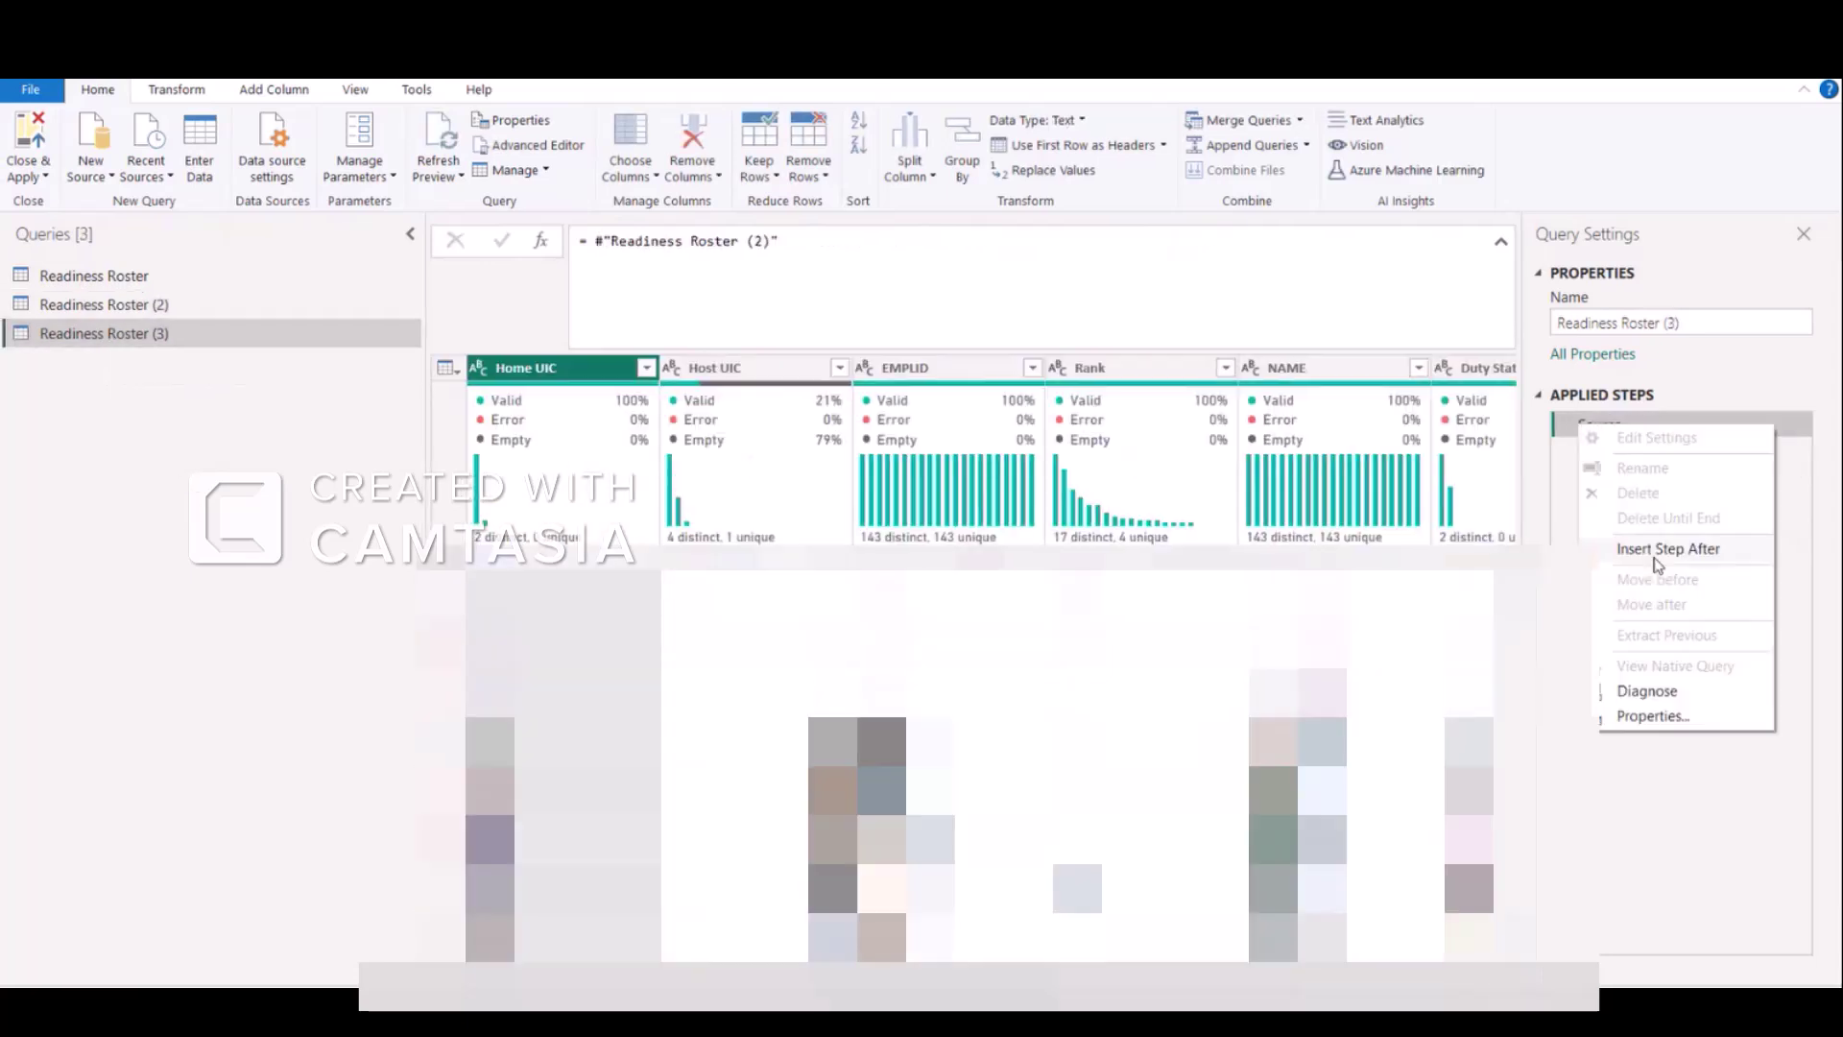
left_click(1632, 548)
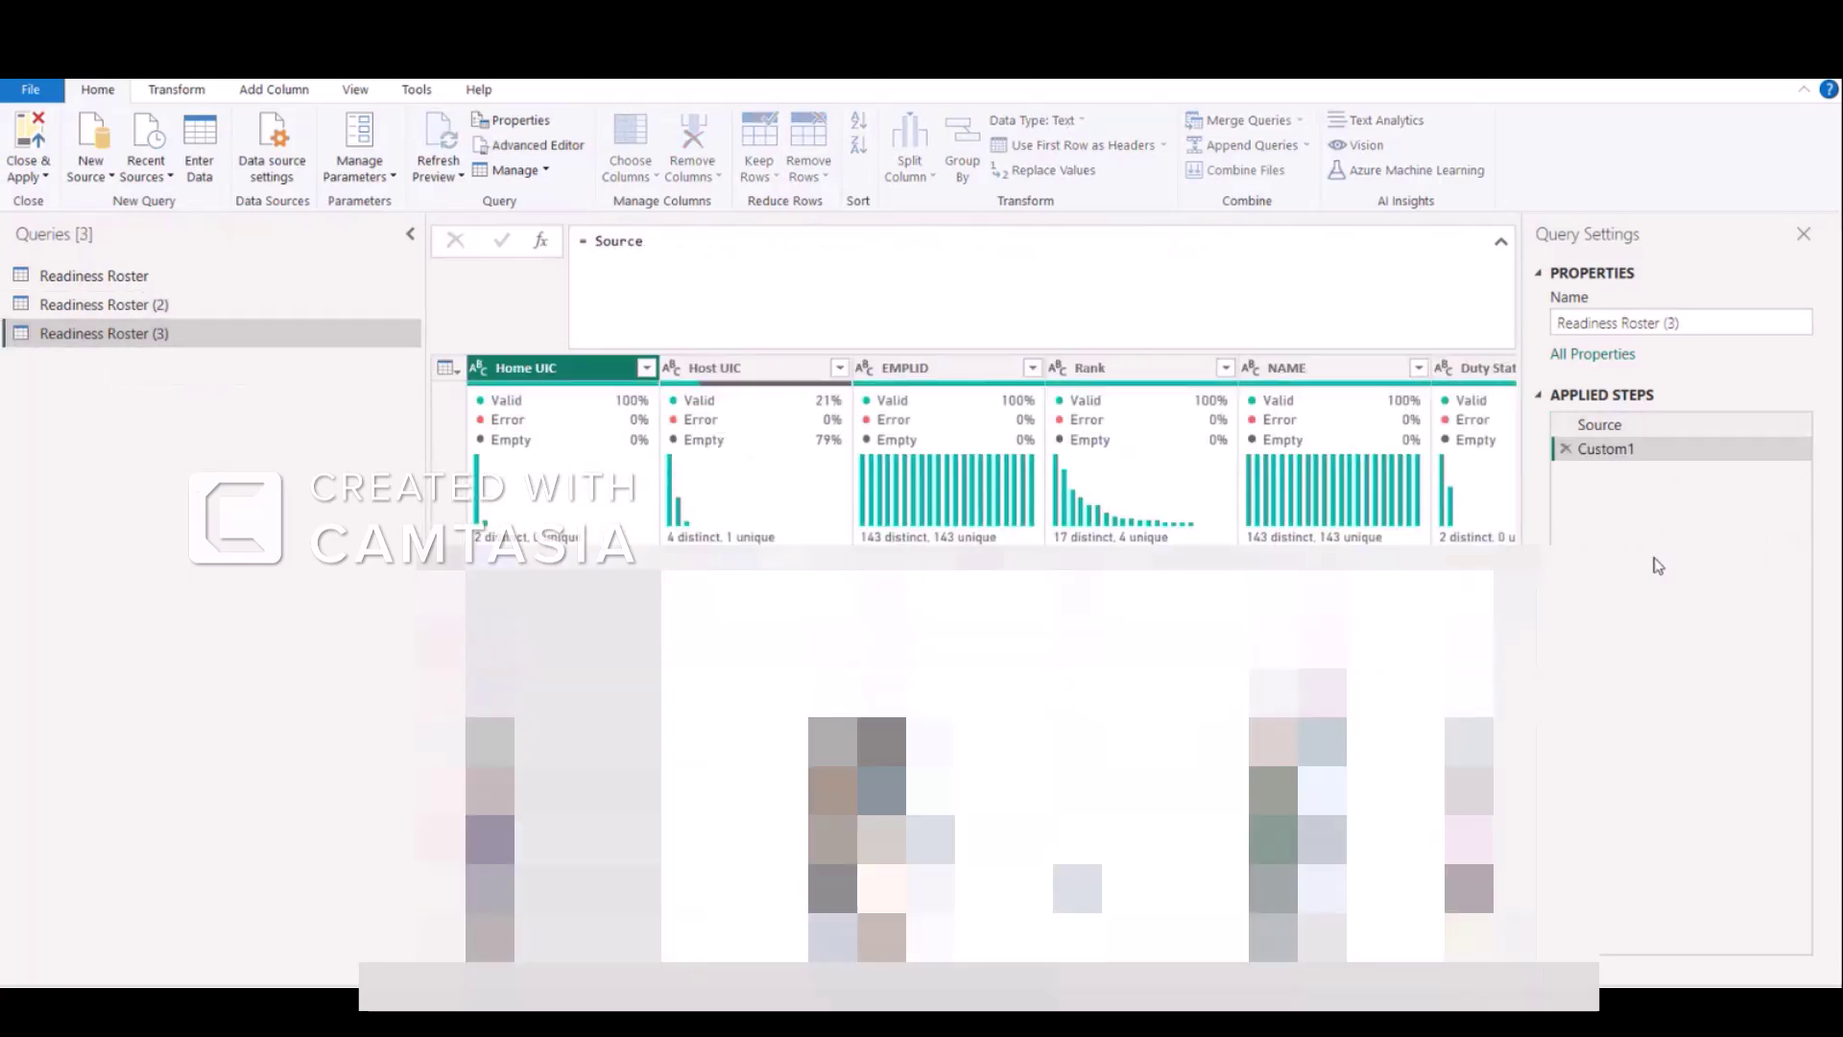
Change the custom step's formula to = Source[NDCodes] so that it returns the column as a list.
left_click(663, 244)
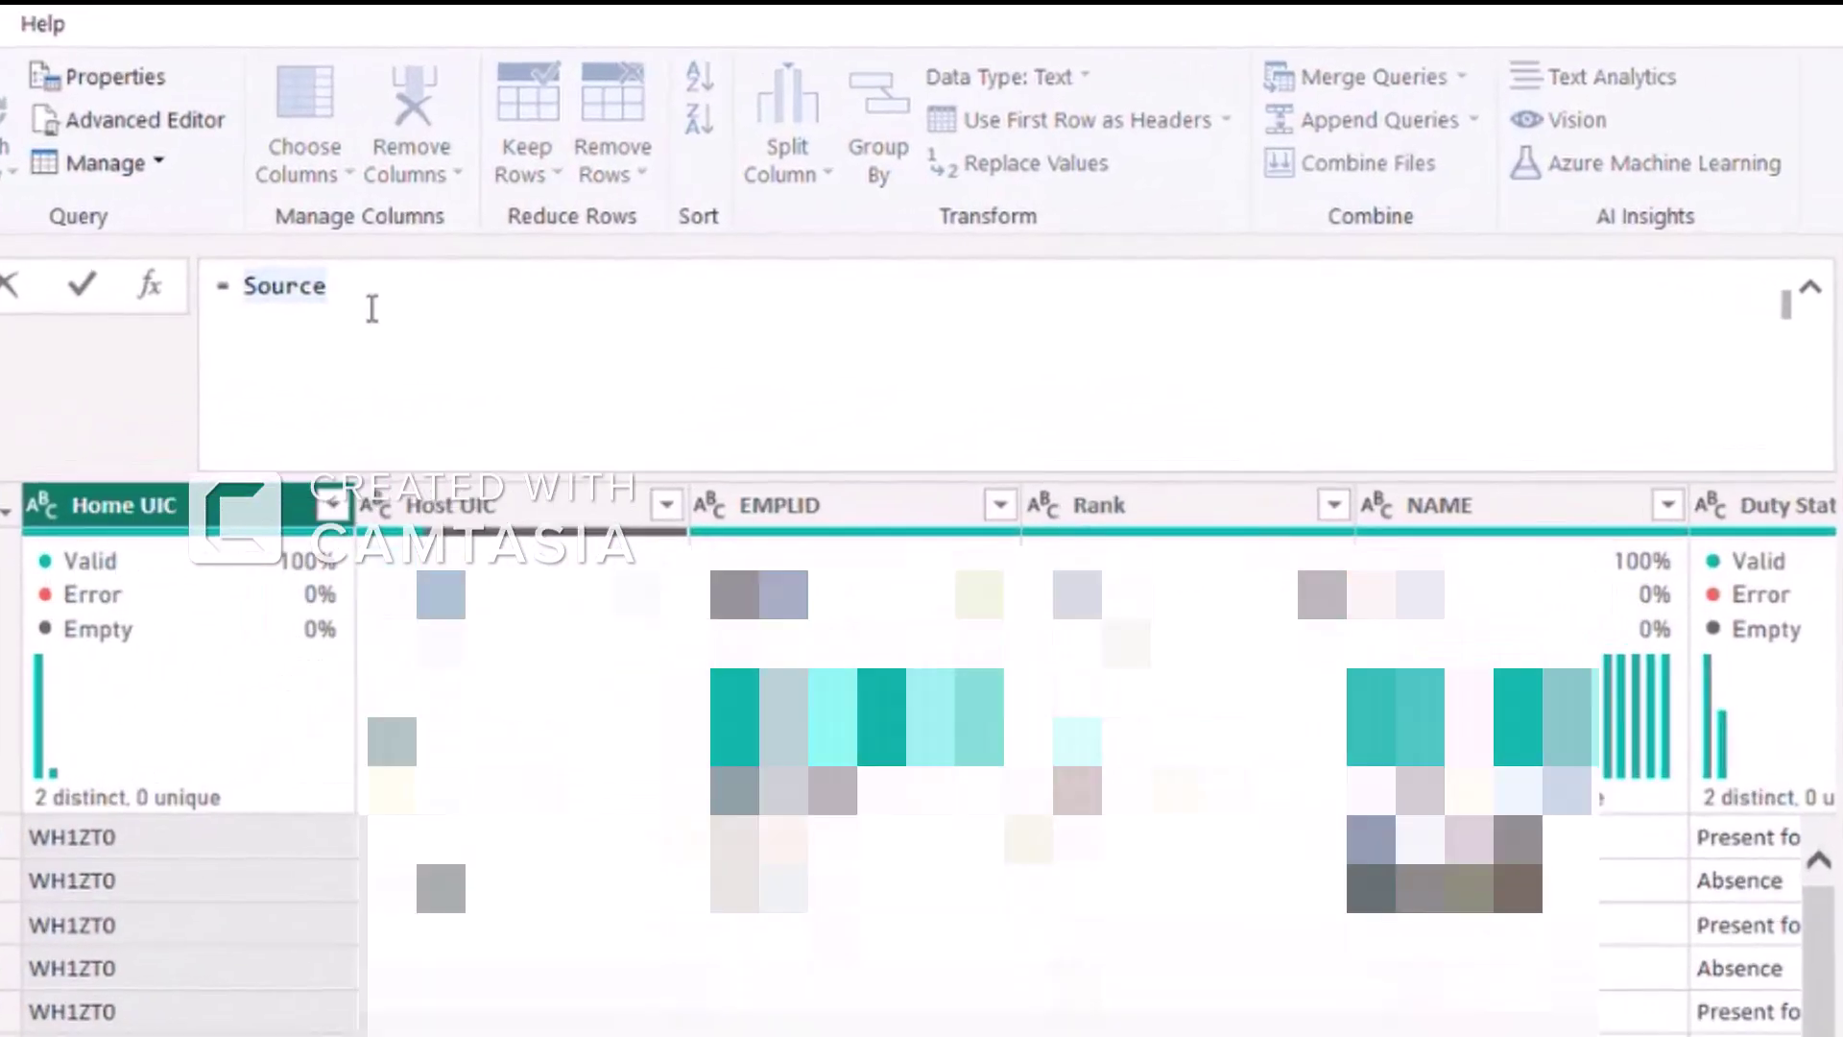
type("[NDCO")
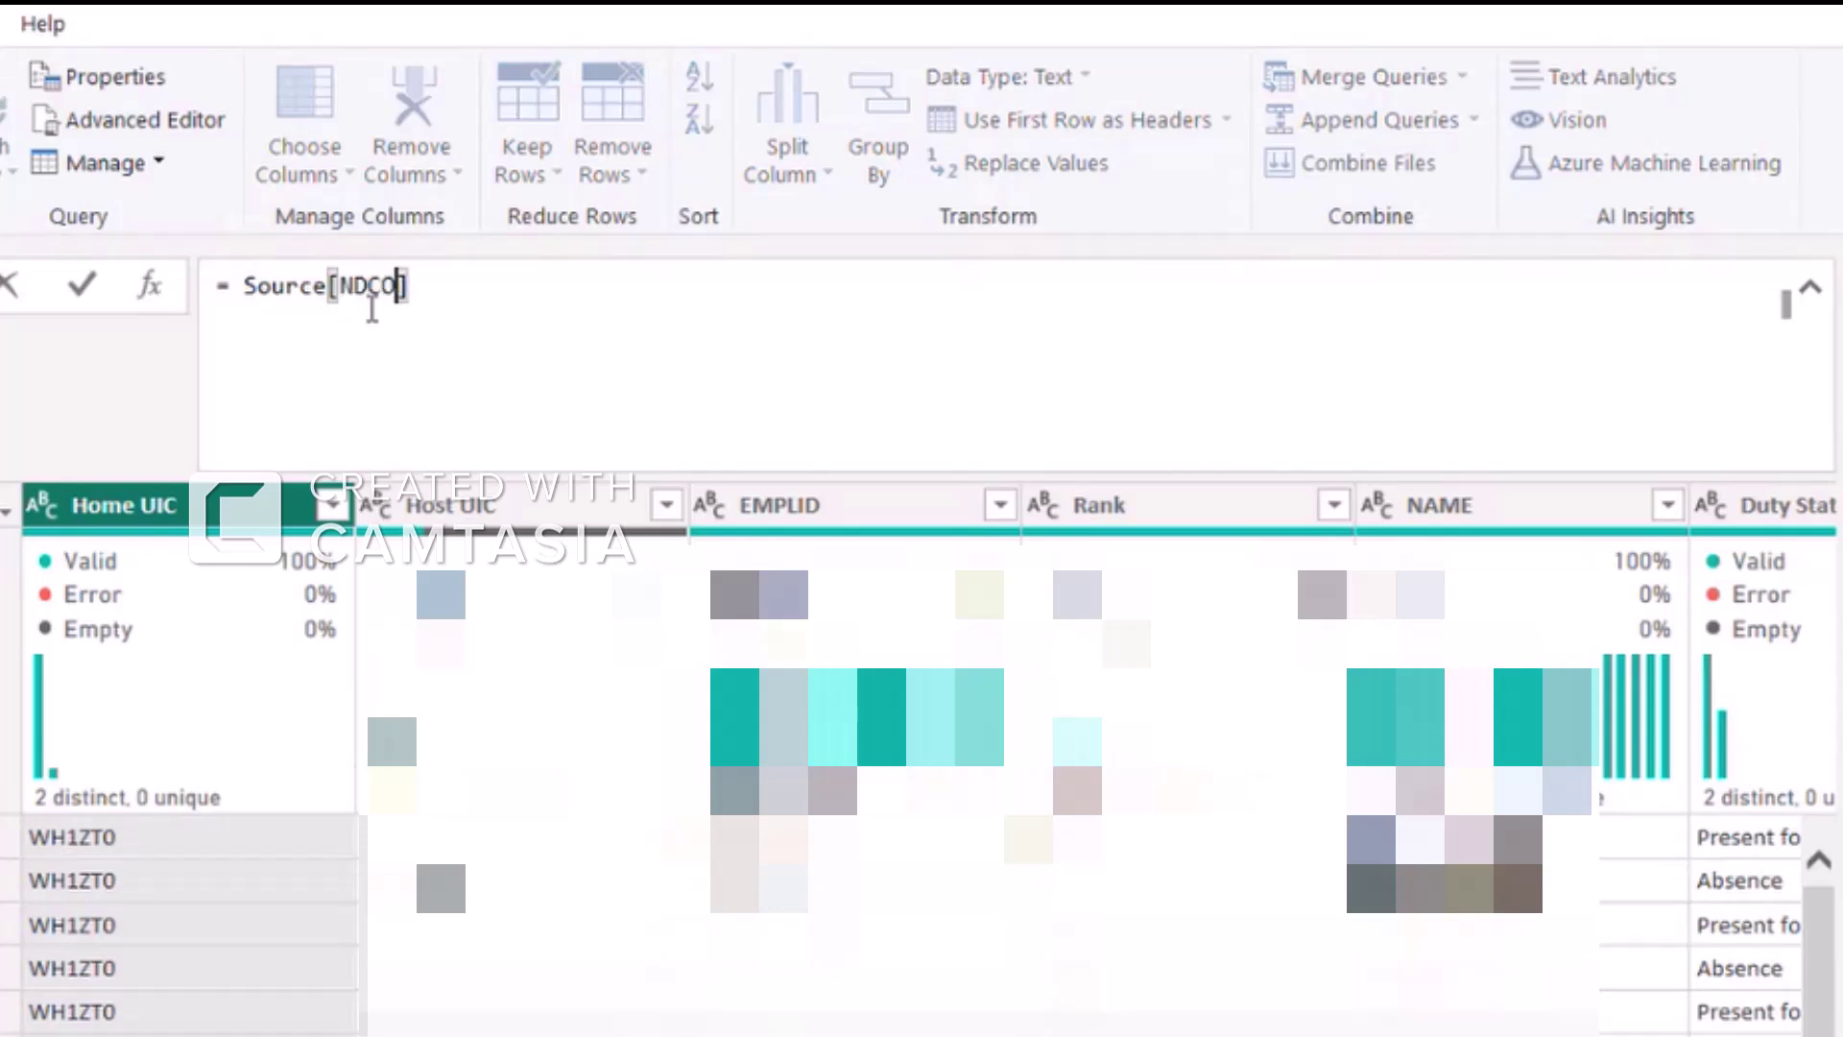
key("BackSpace")
type("odes")
key("Return")
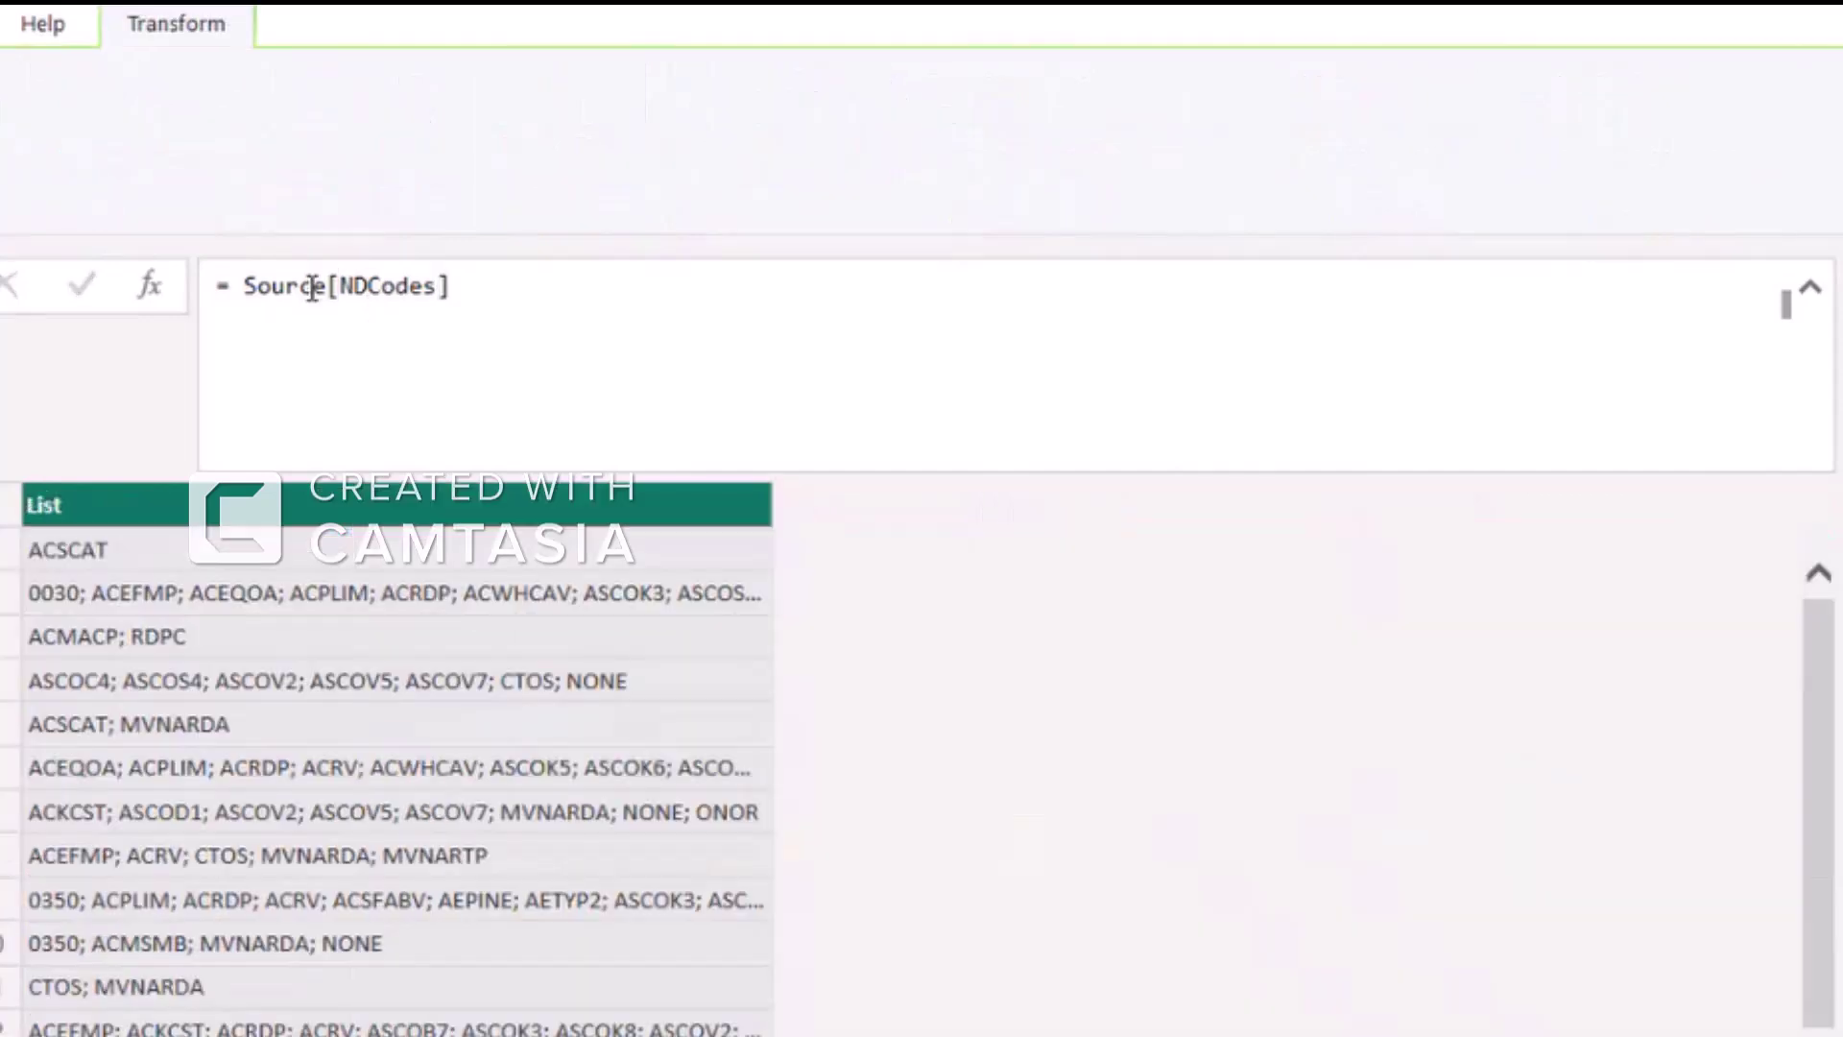
Put the opening of a List.Transform call in front of Source[NDCodes] in the custom step's formula.
left_click(249, 299)
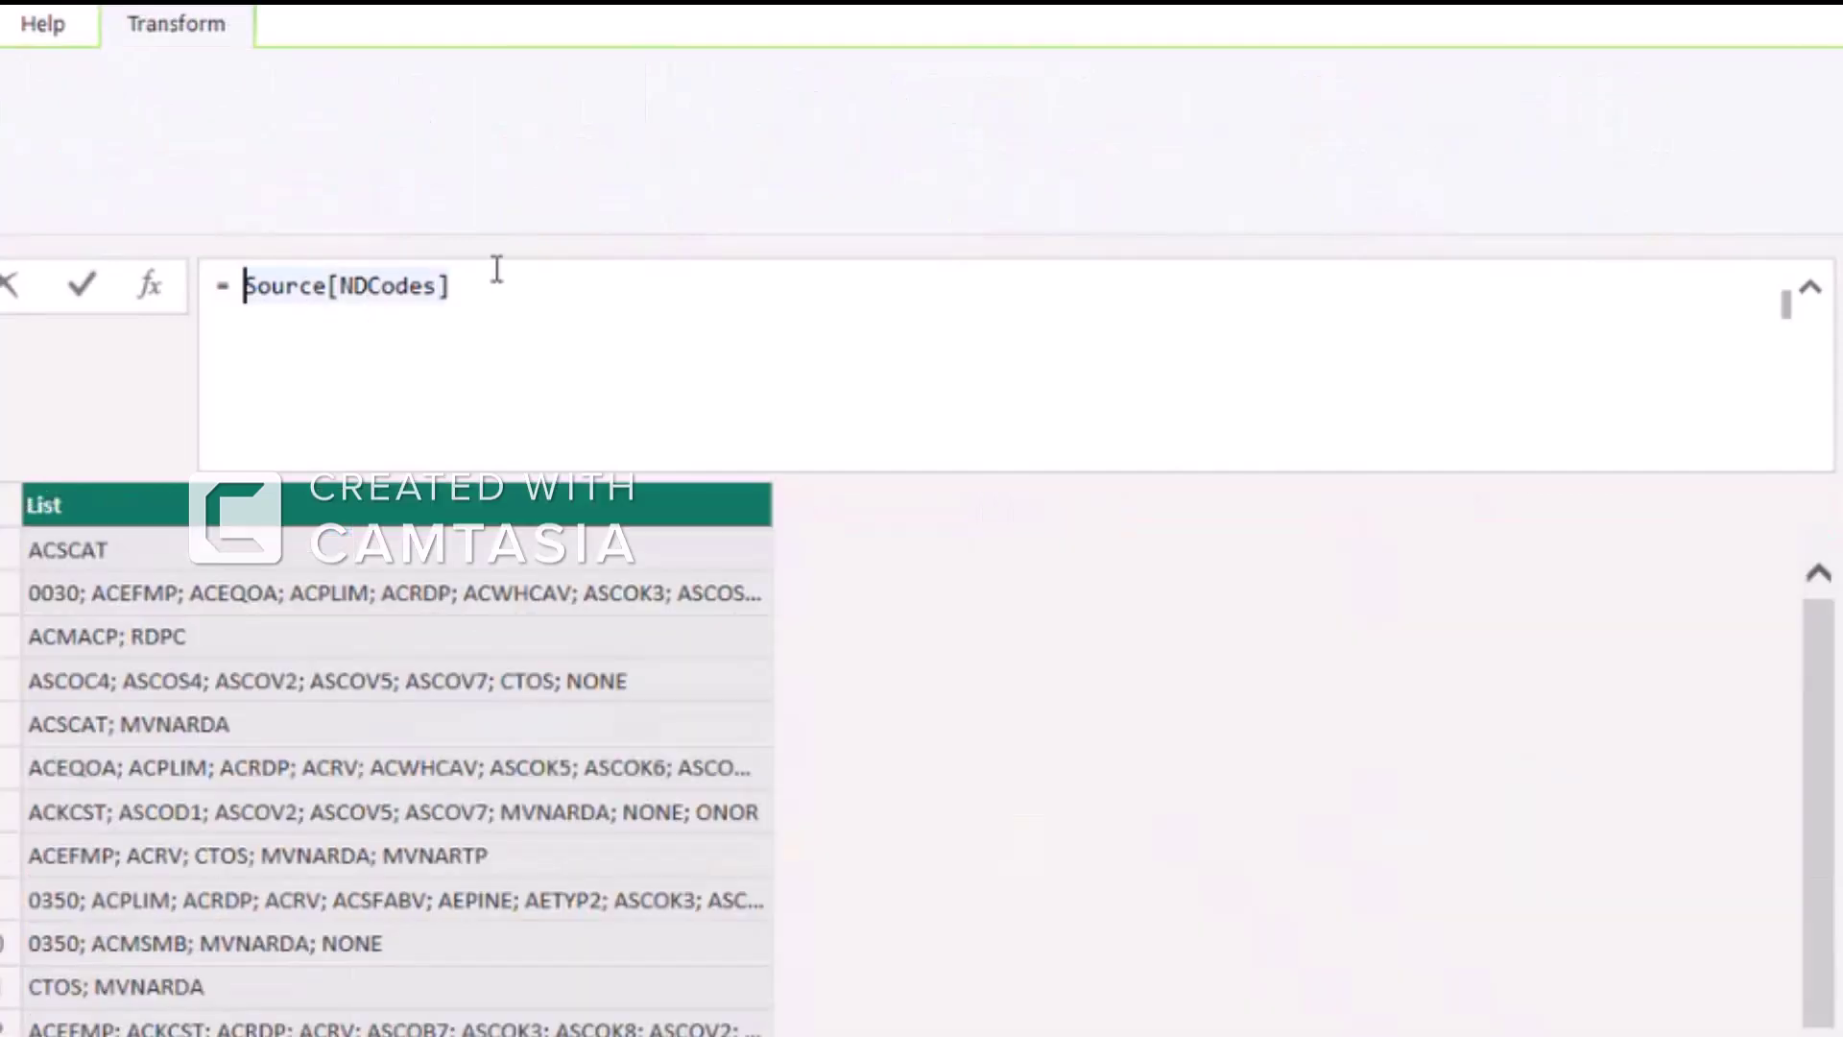
type("List.")
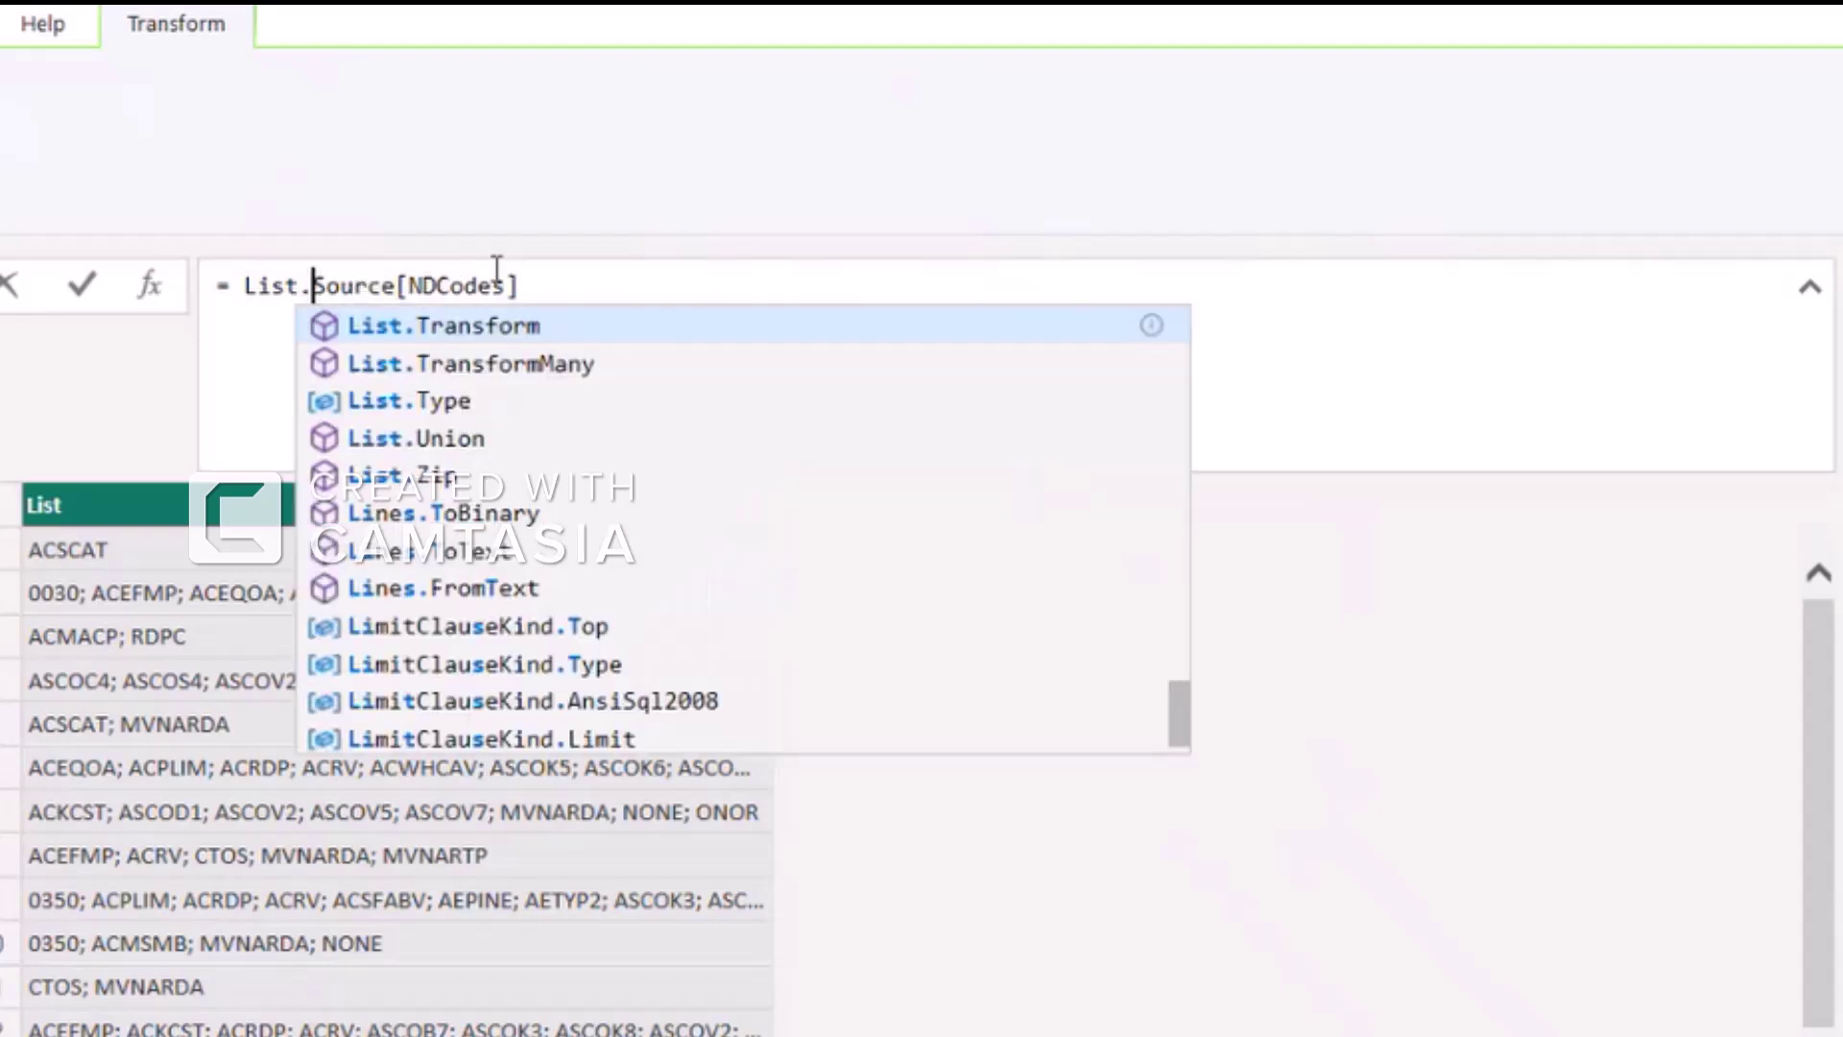
type("Traf")
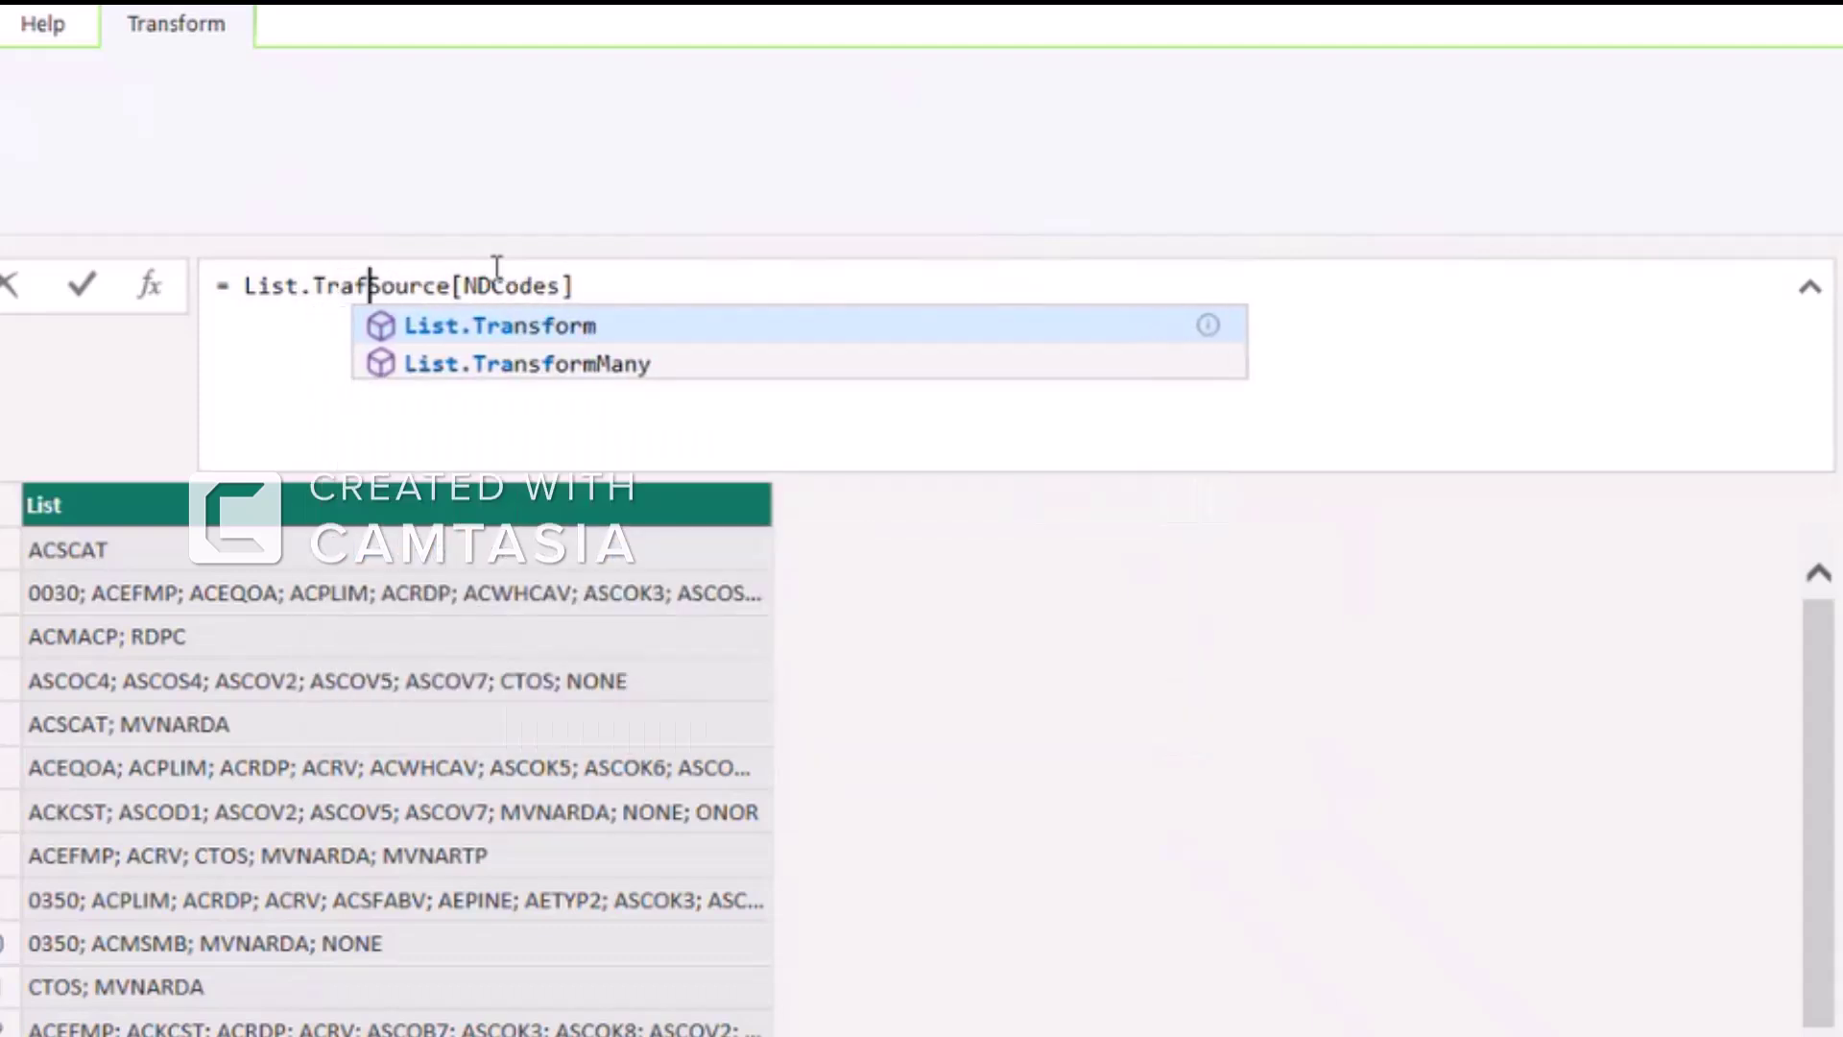
type("orm")
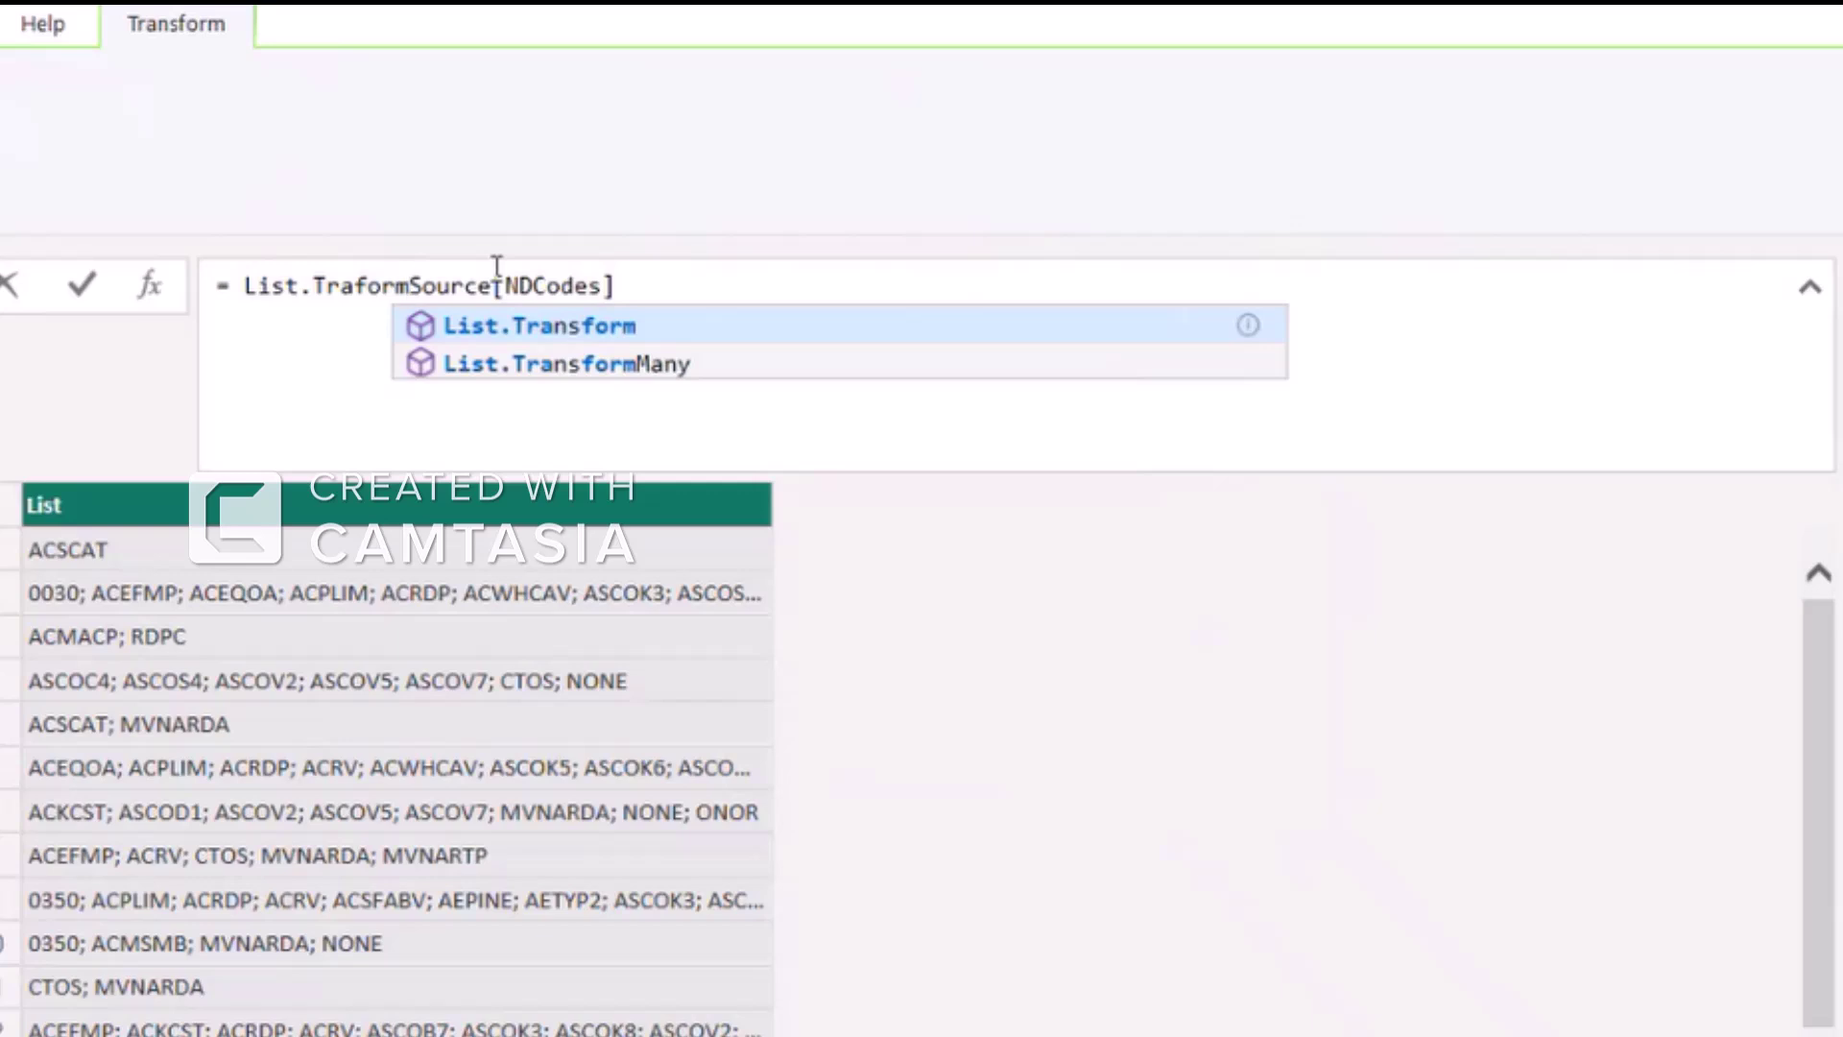
type("(")
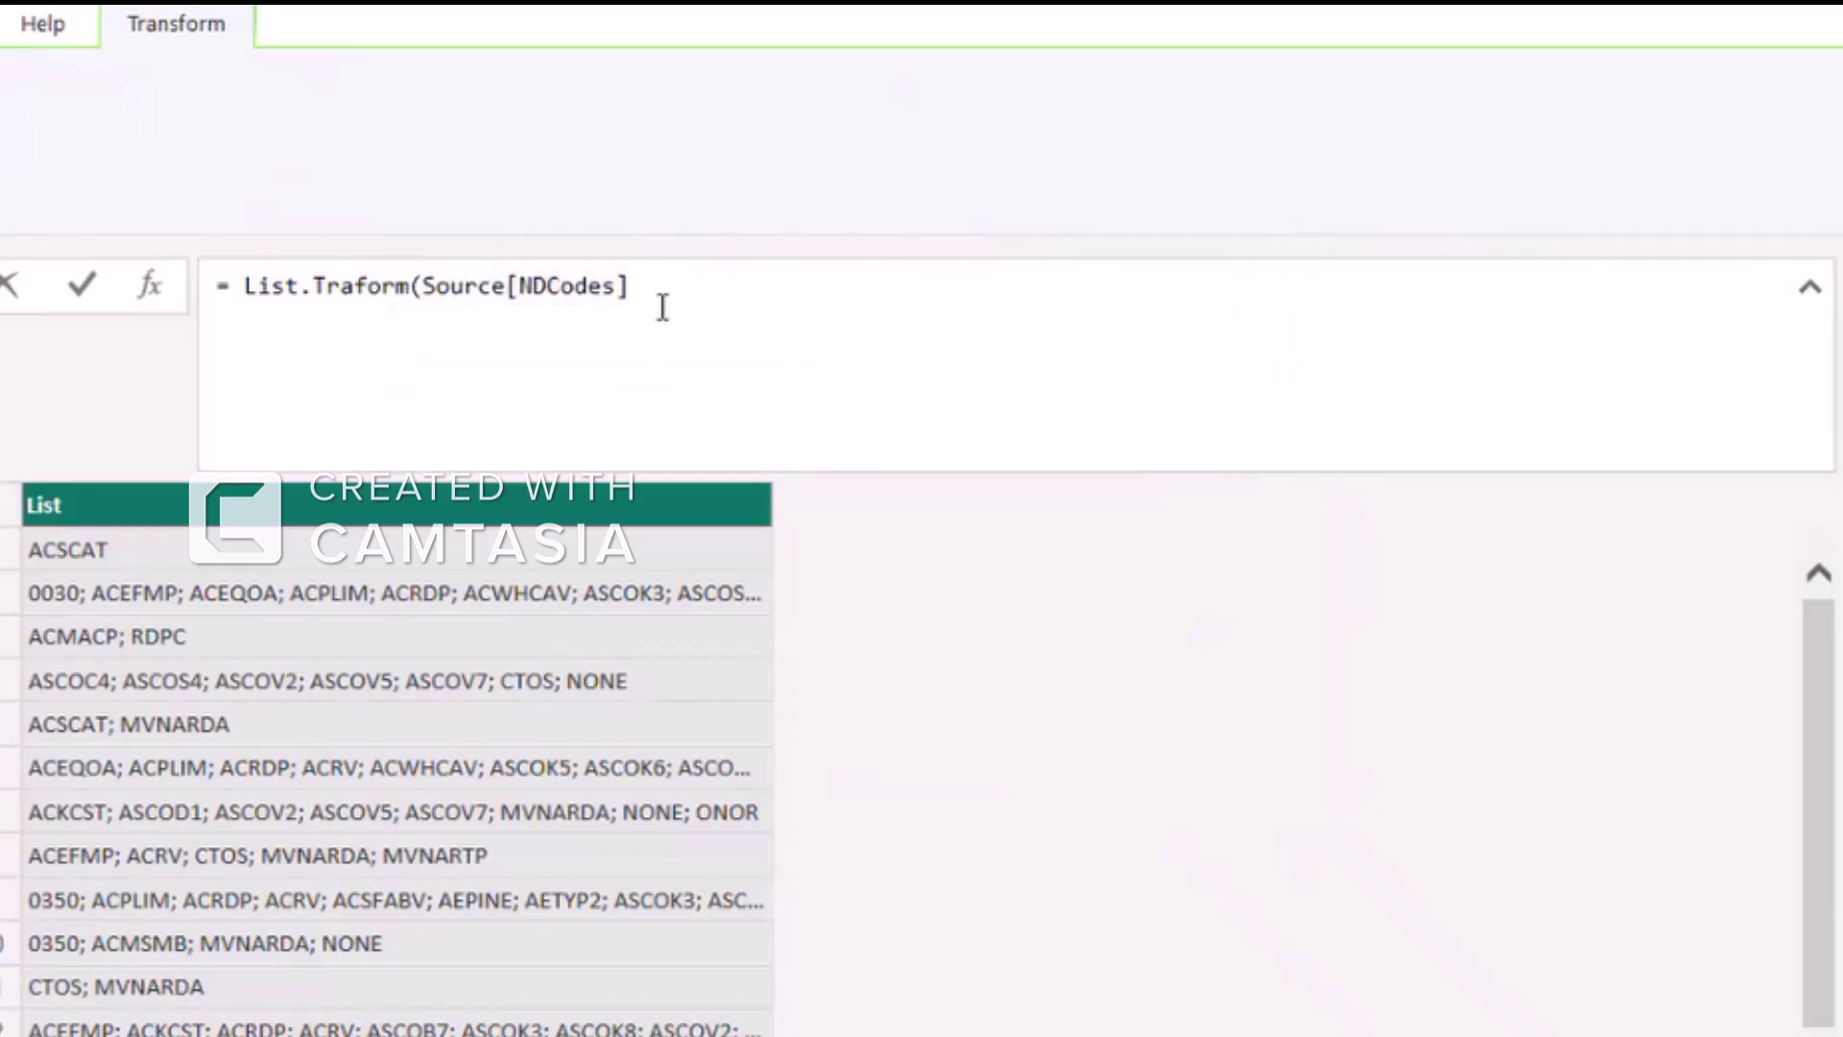
Add a comma and each Text.Split( after Source[NDCodes] as the transformation for every list item.
left_click(658, 293)
type(", each Te")
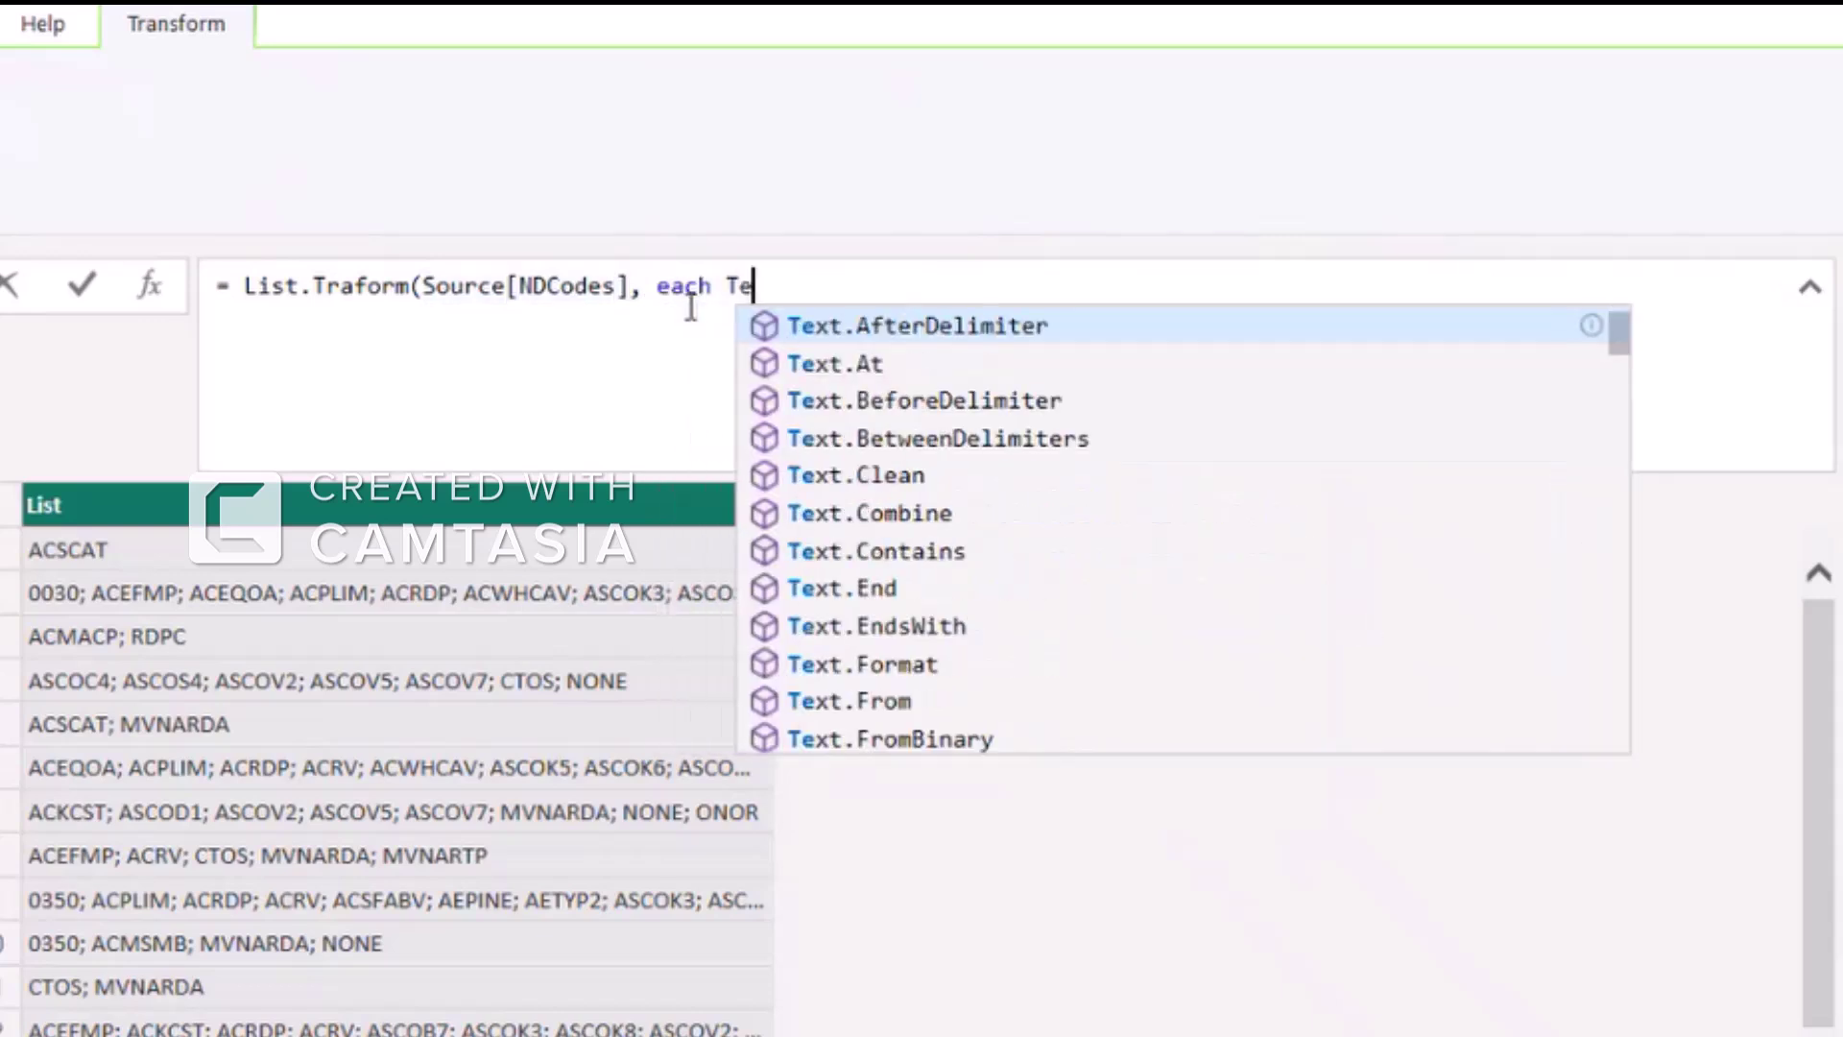
type("xt.split")
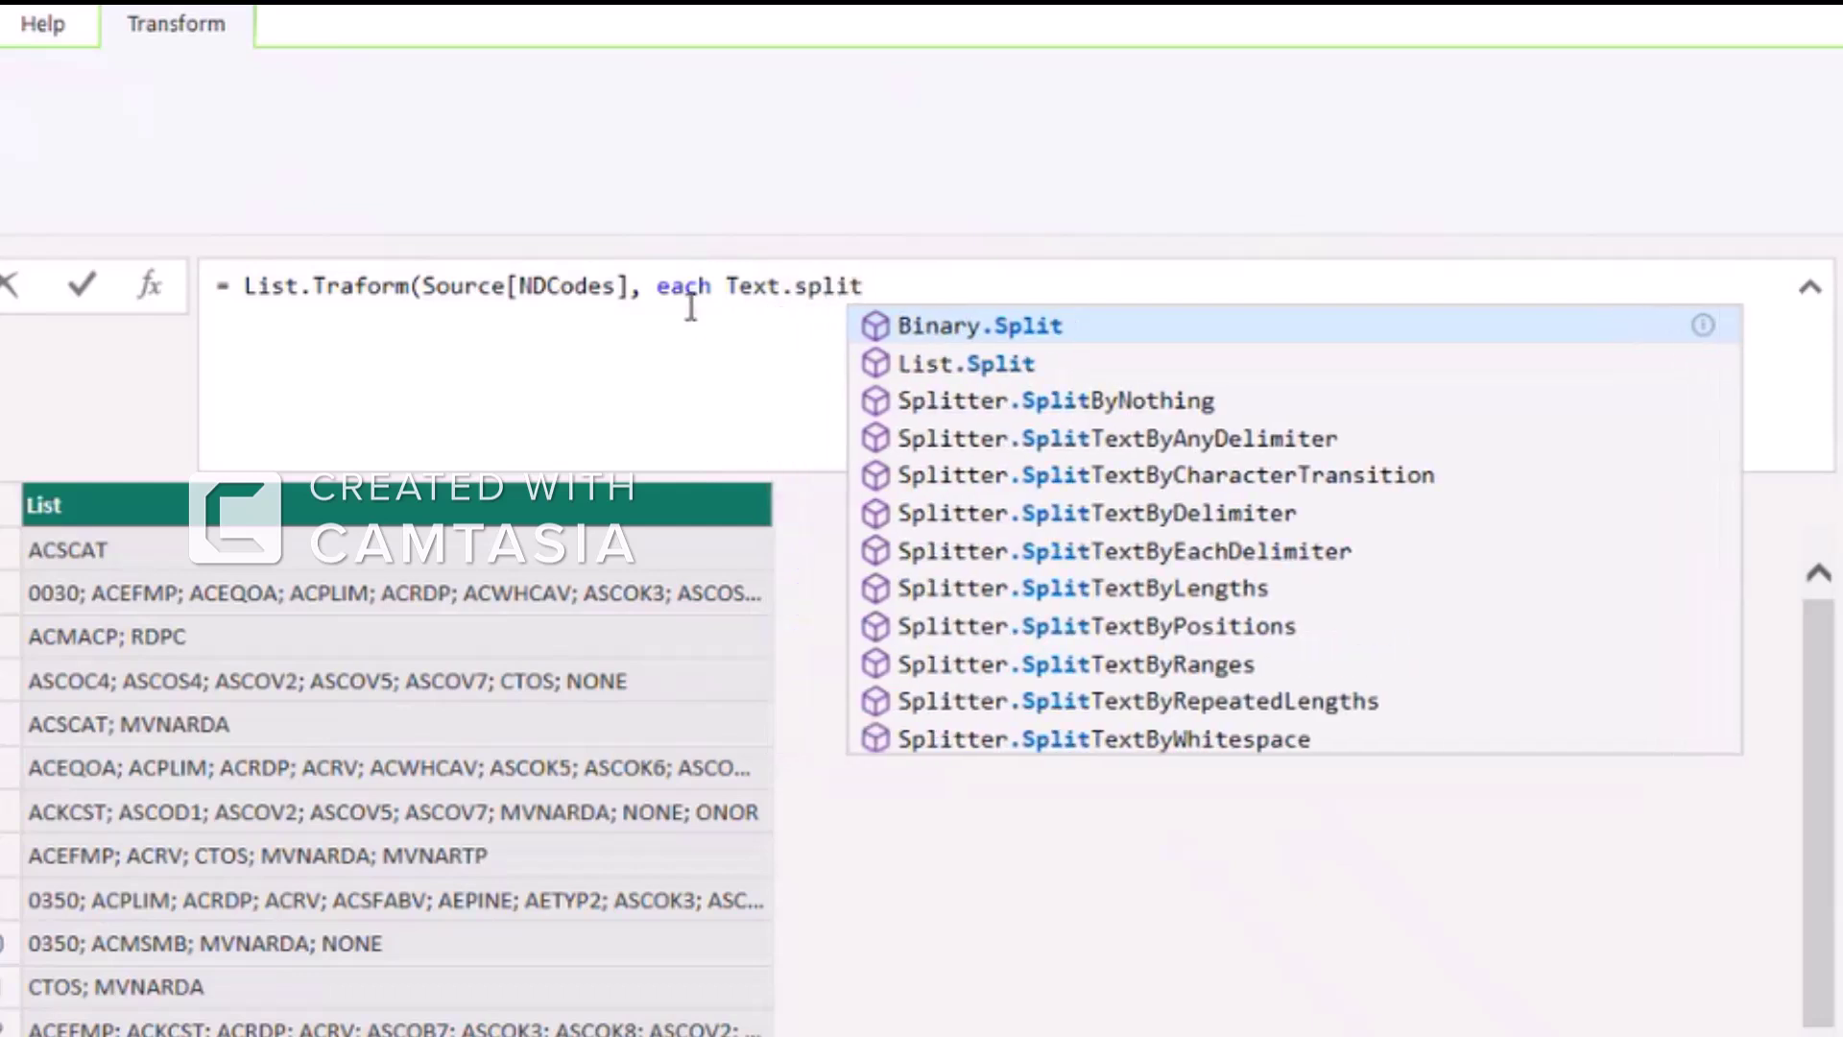
key("BackSpace")
key("BackSpace")
key("BackSpace")
key("BackSpace")
key("BackSpace")
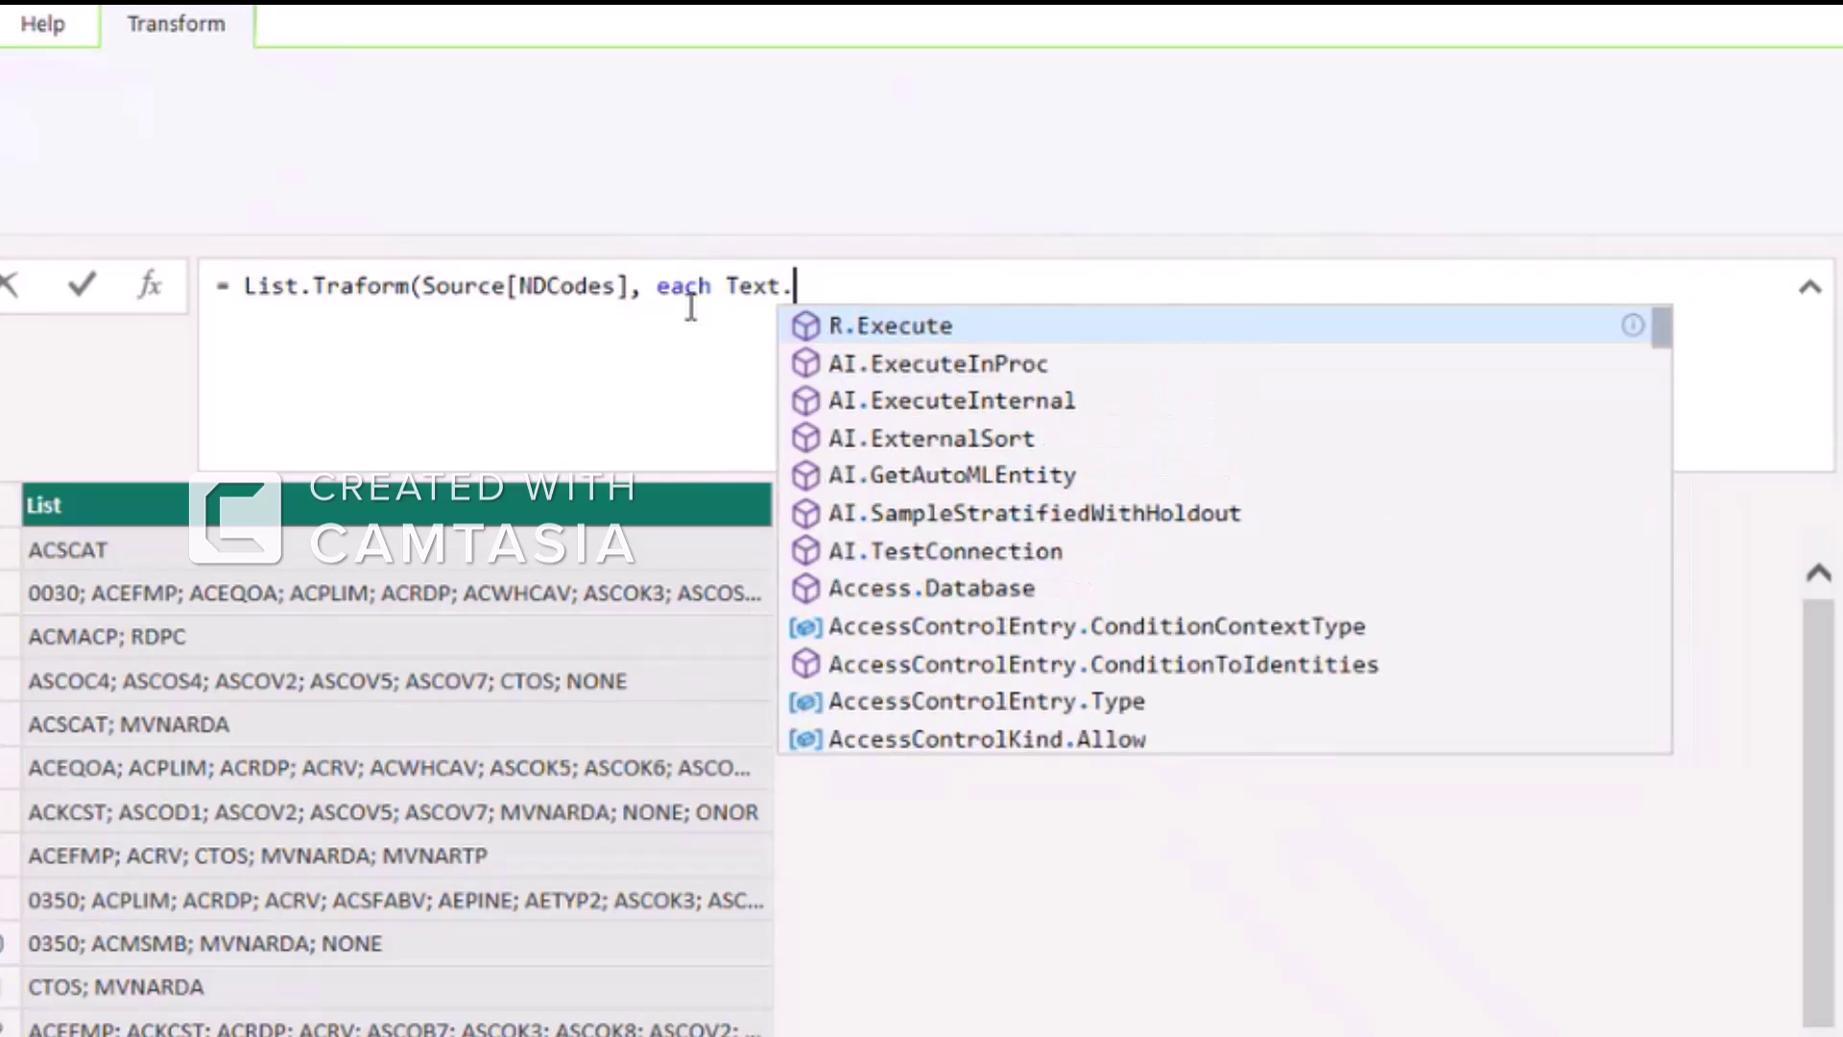
type("Split")
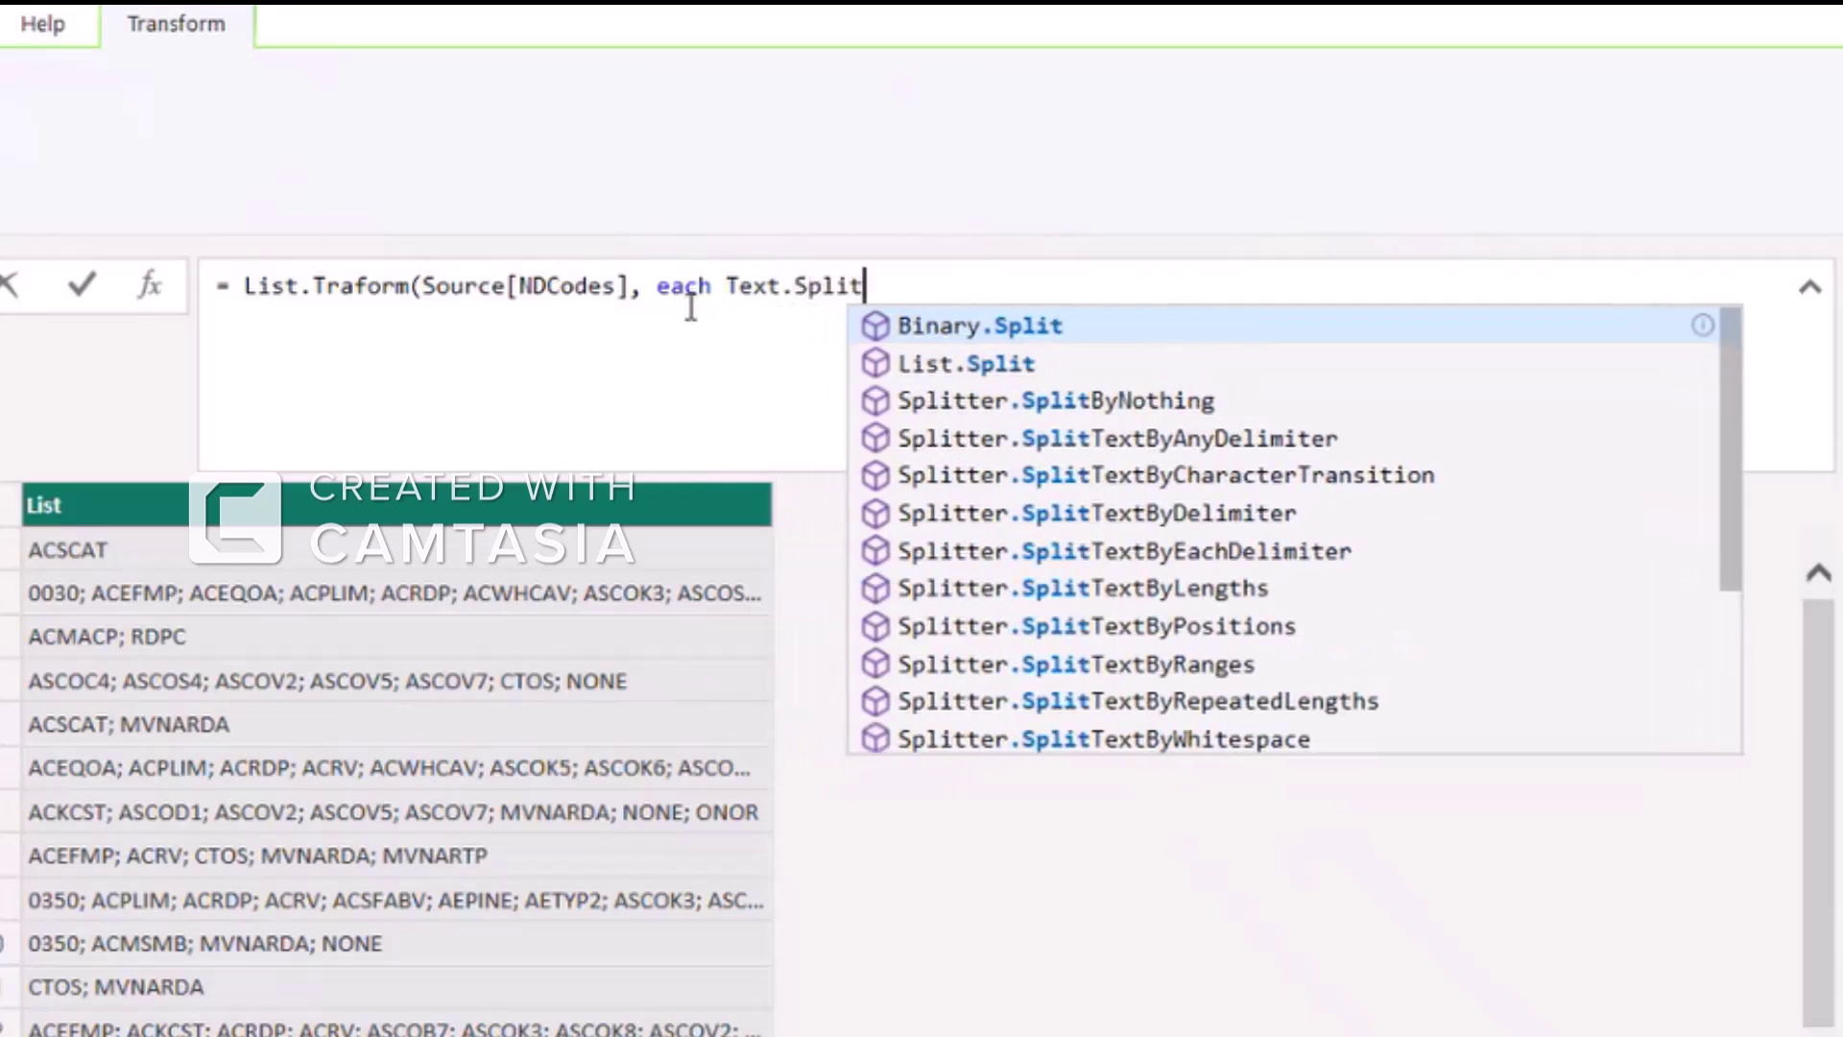
type("(")
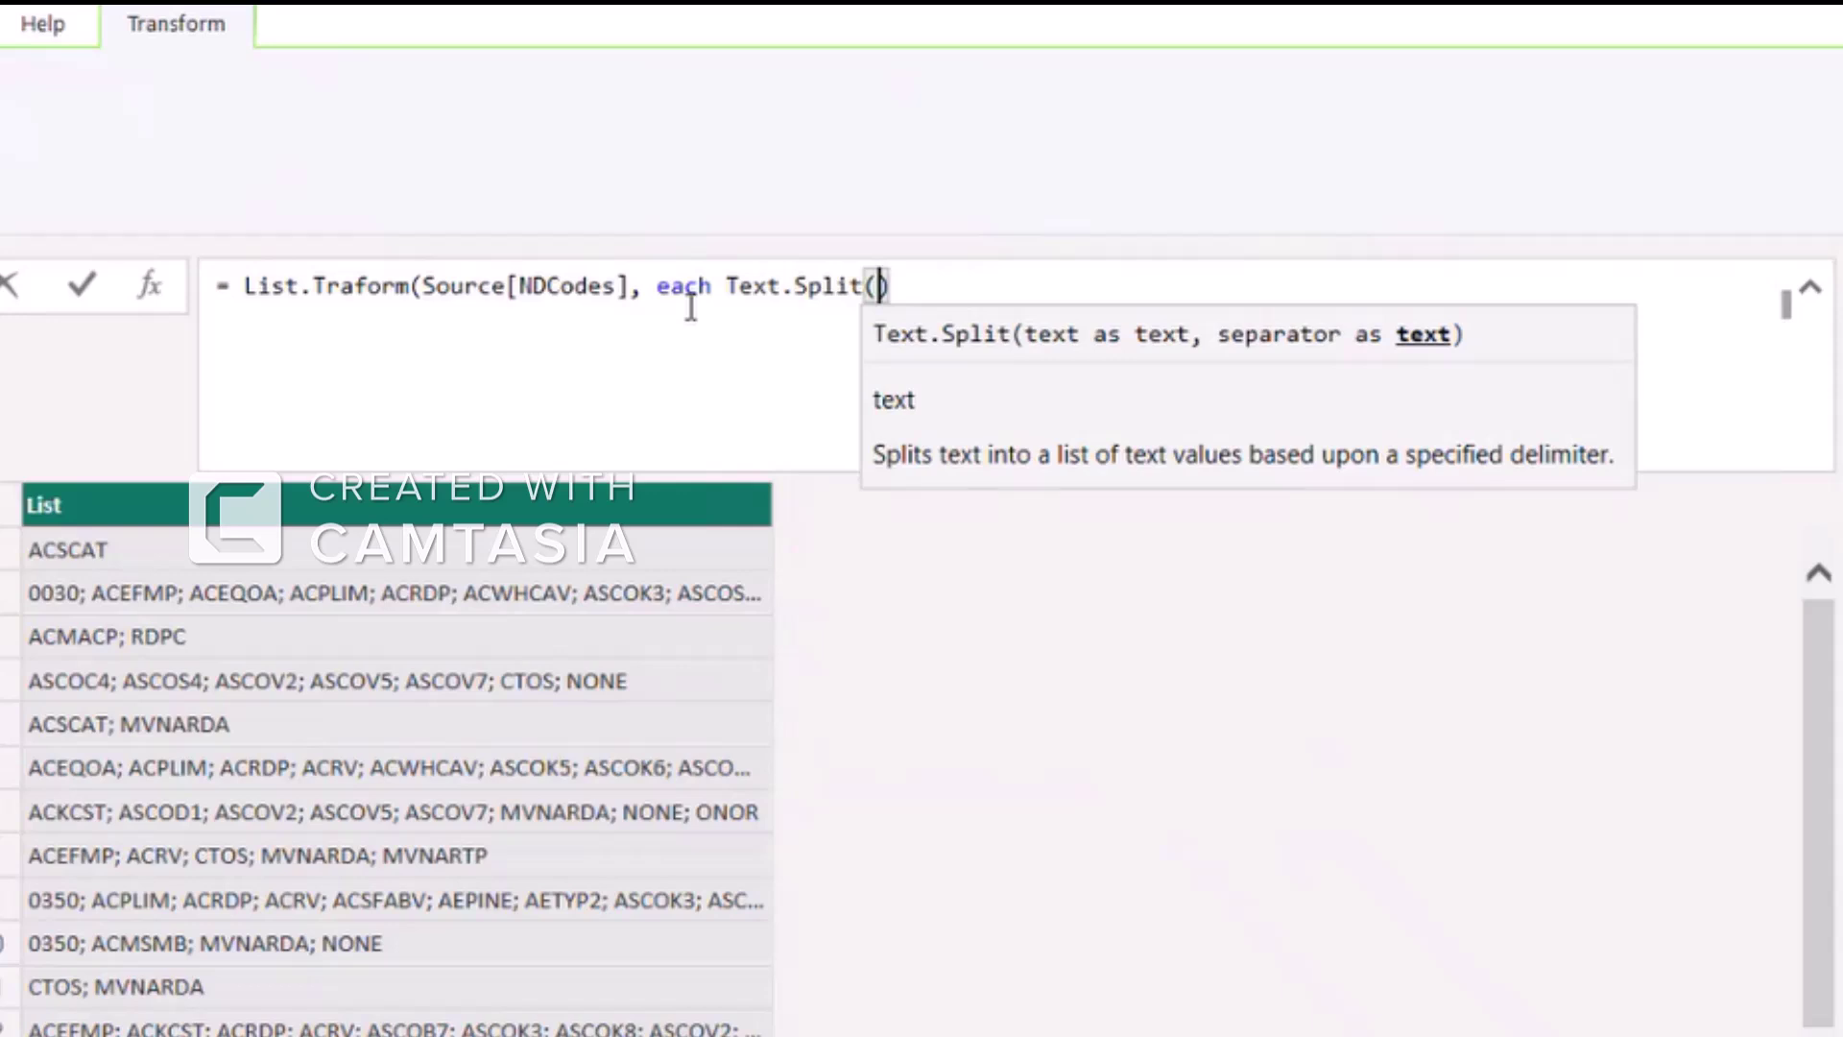
Give Text.Split the arguments _ and ";", close the outer function's parenthesis, and apply the formula.
type("_,")
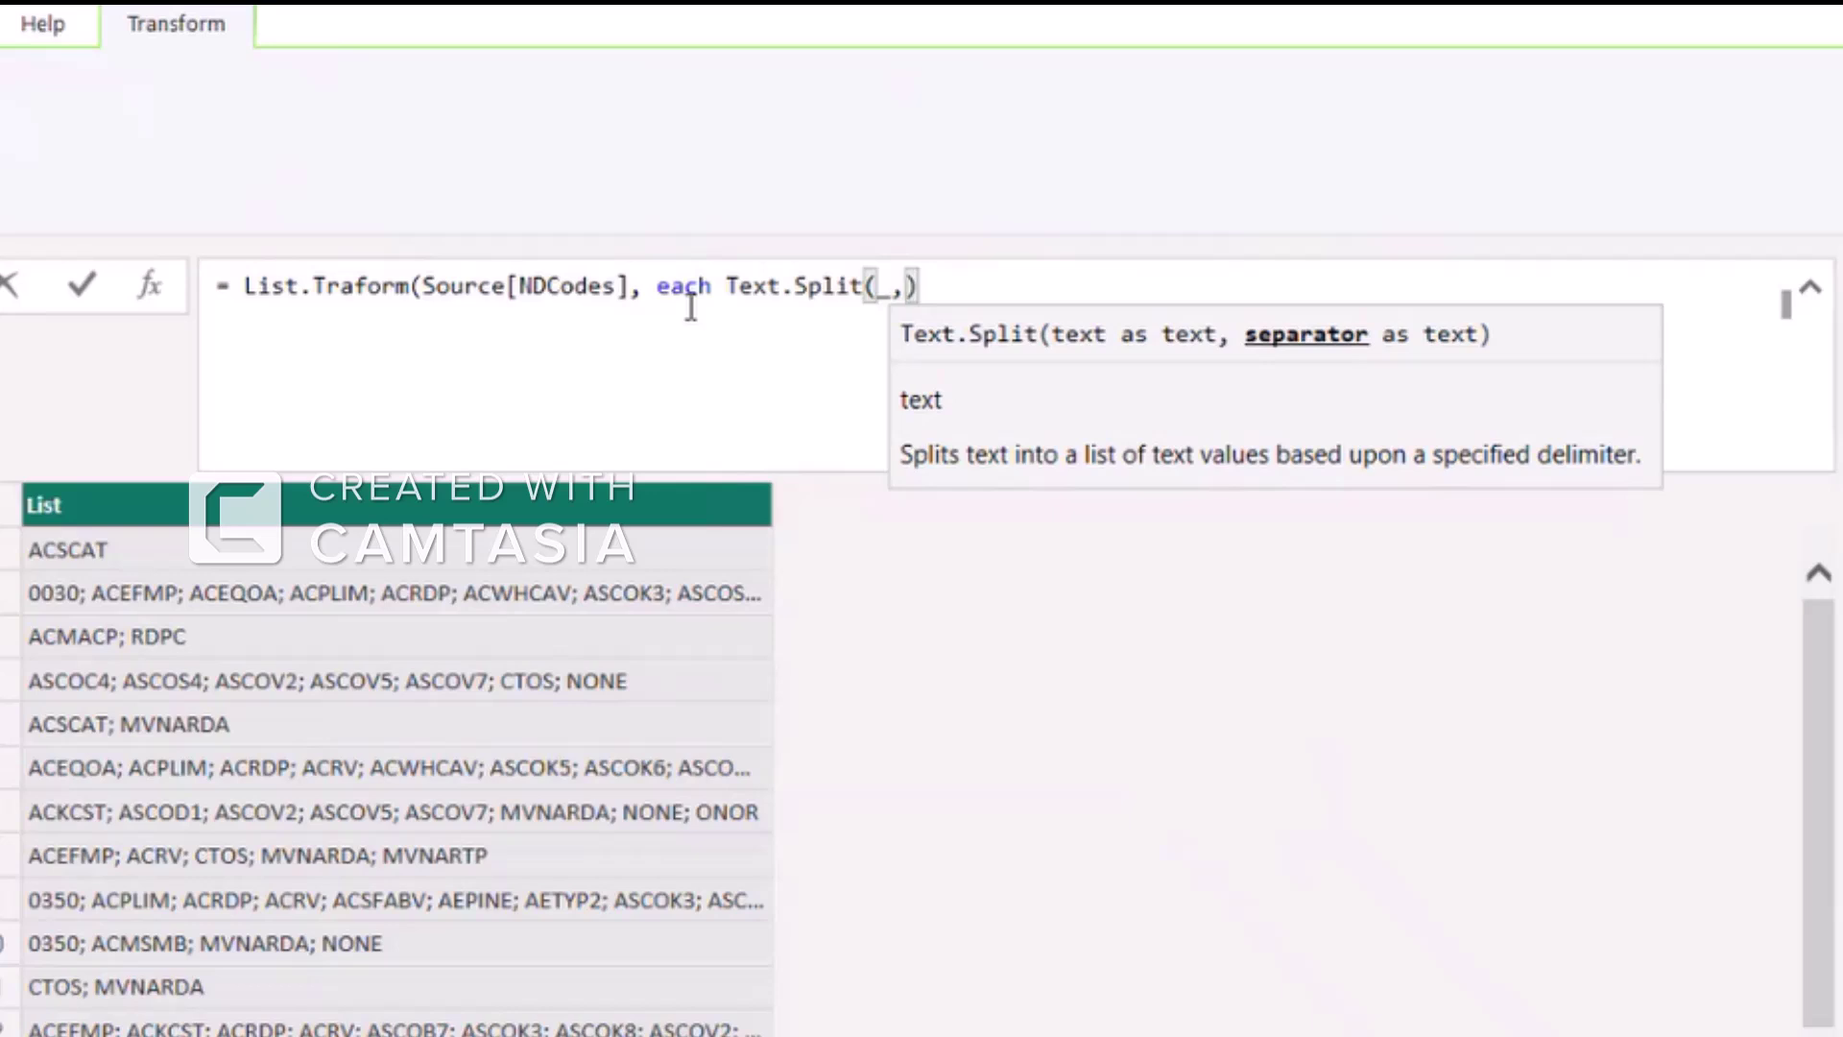
type("\",")
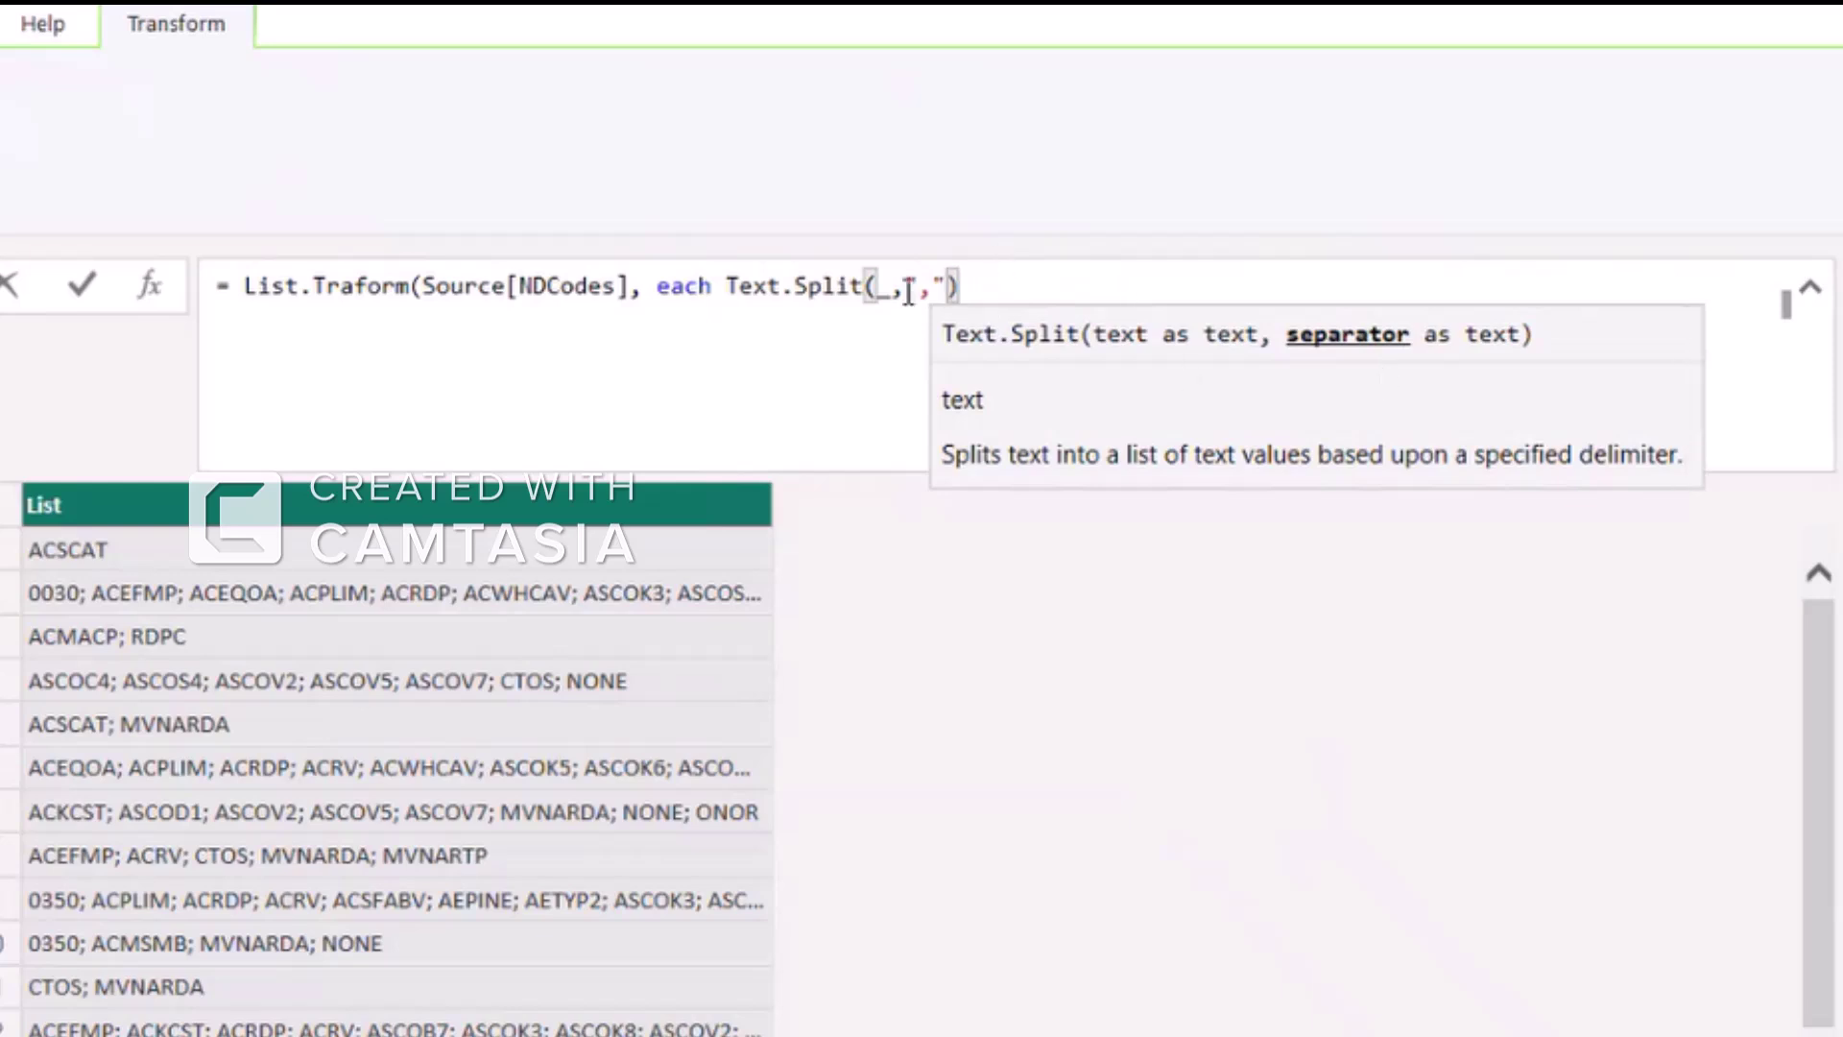
left_click(931, 286)
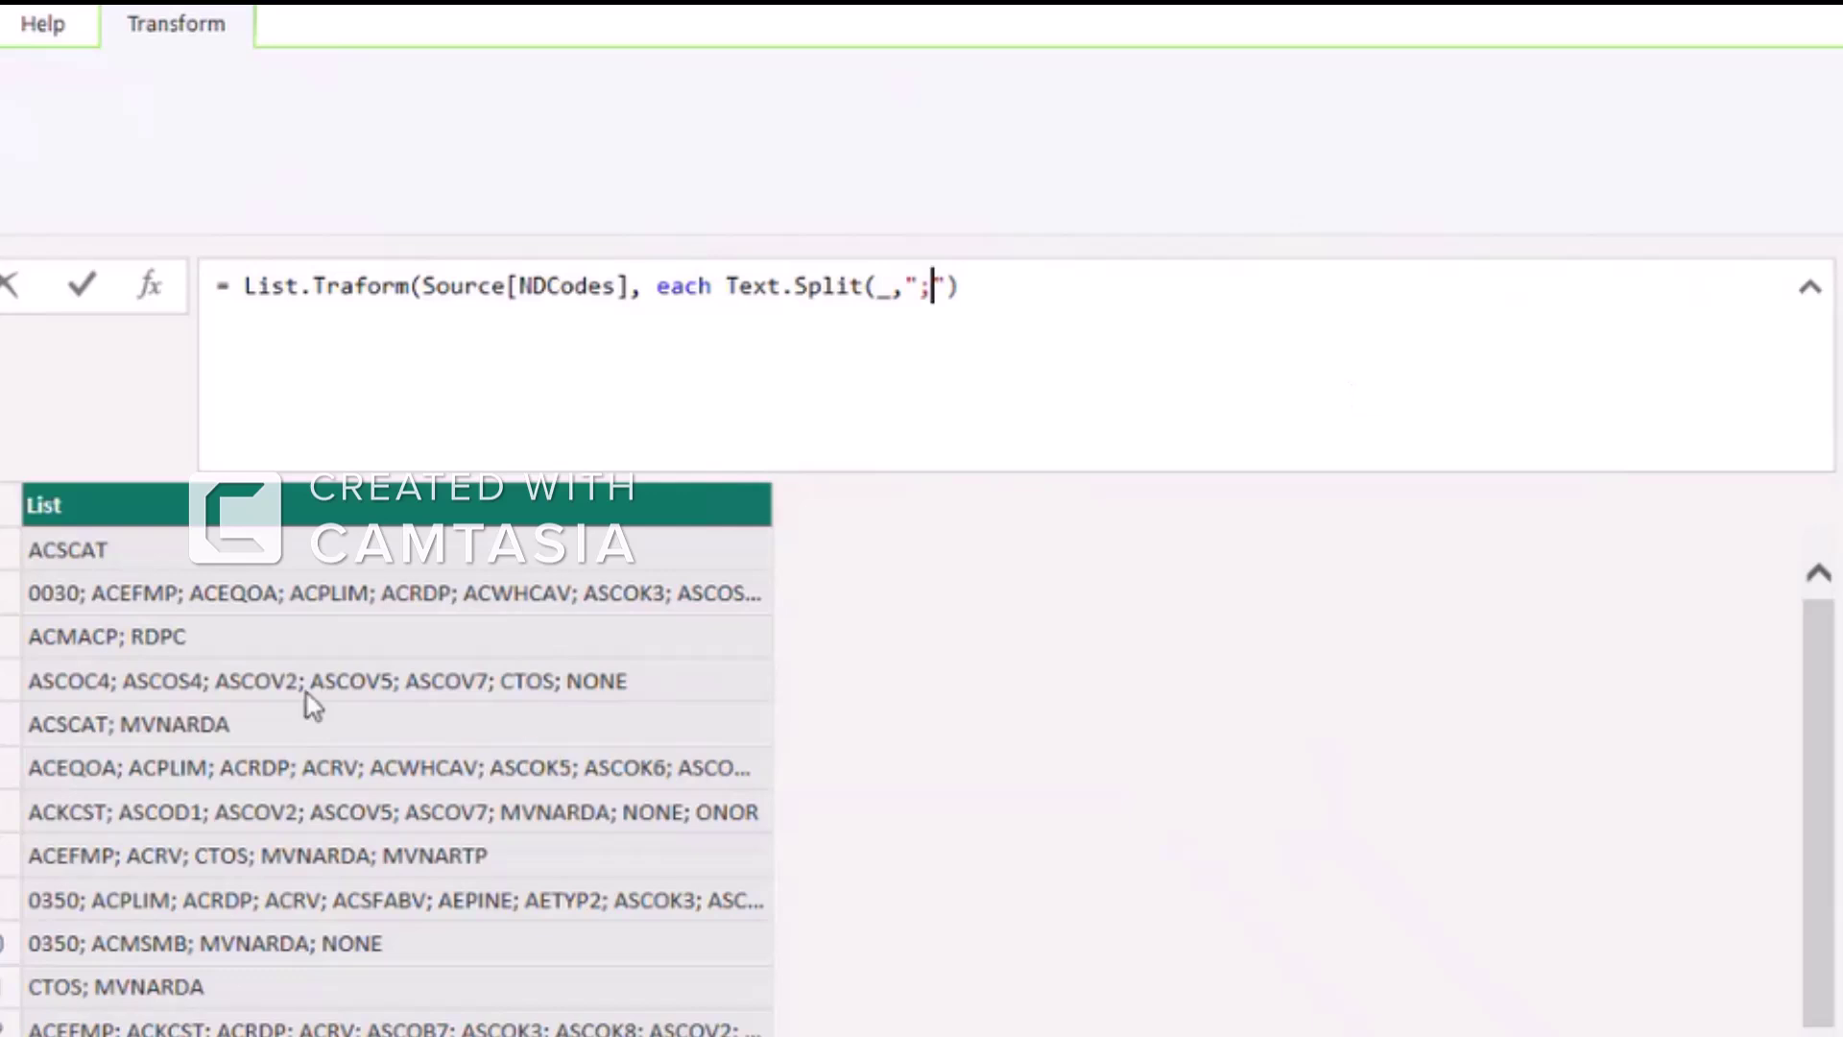
key("BackSpace")
type(";")
left_click(1001, 281)
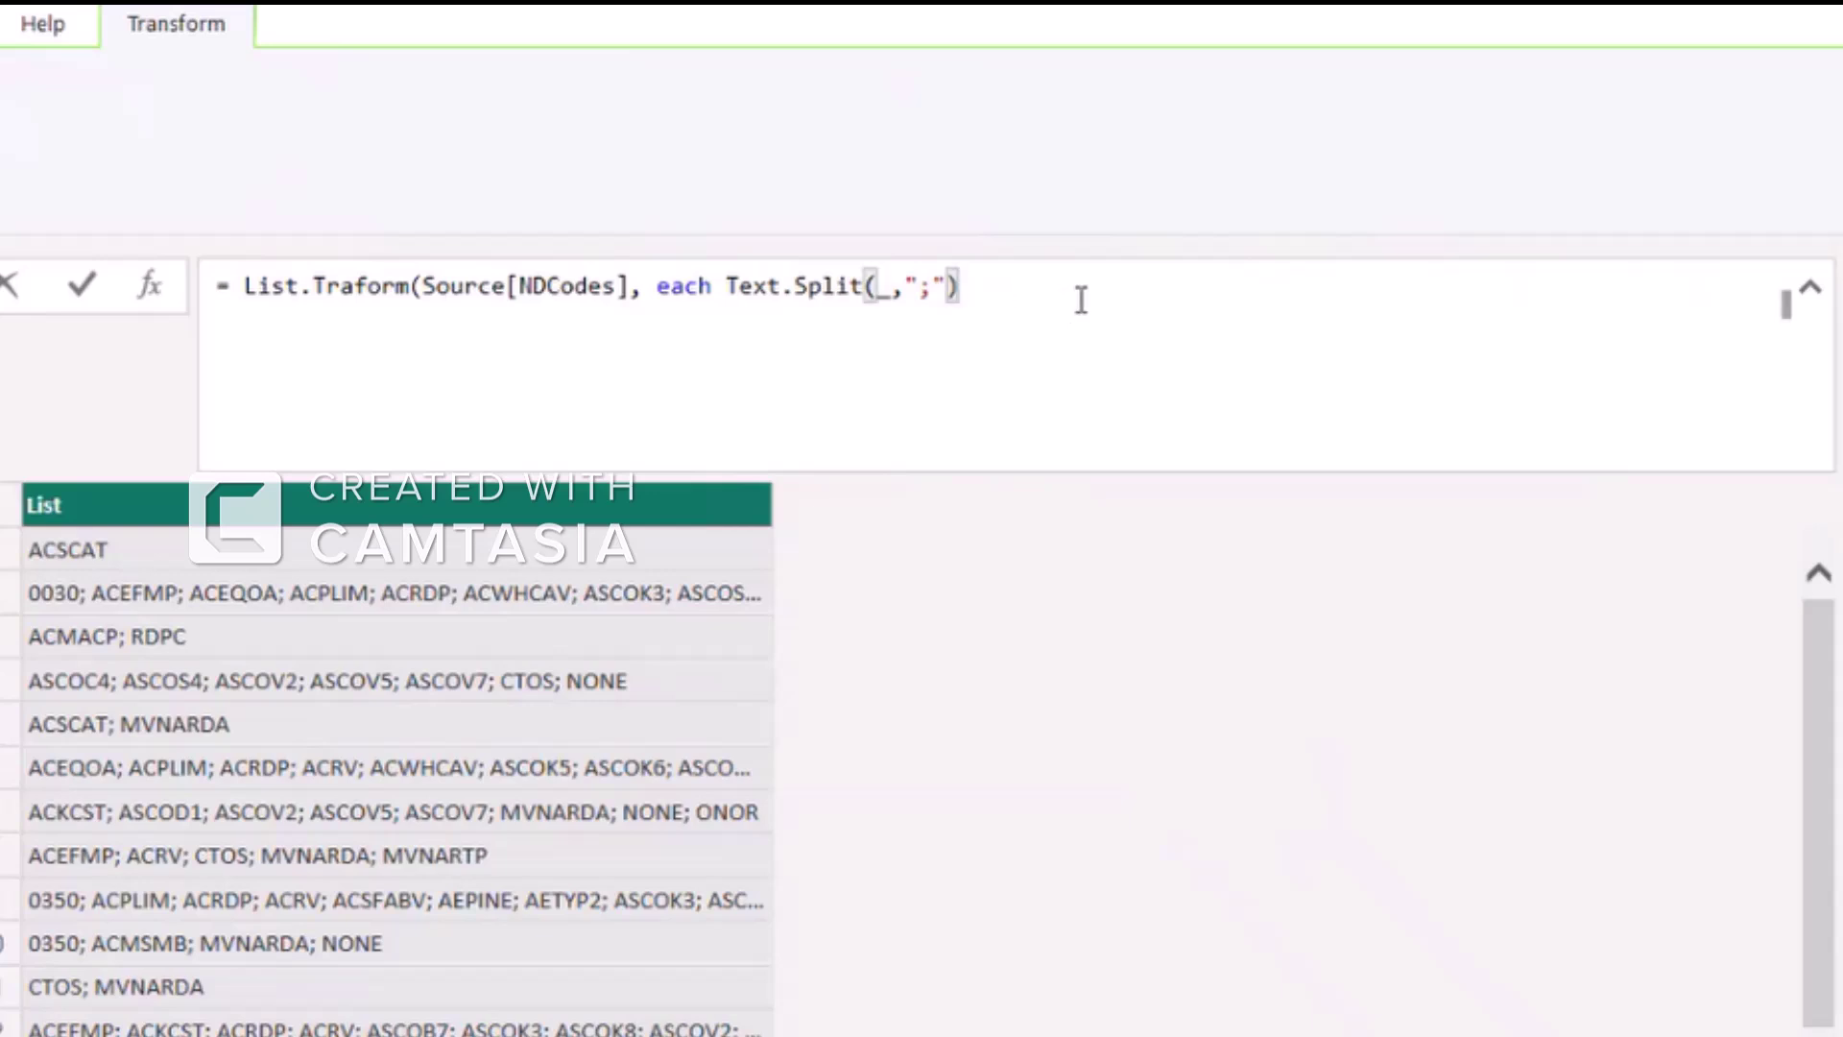
type(",")
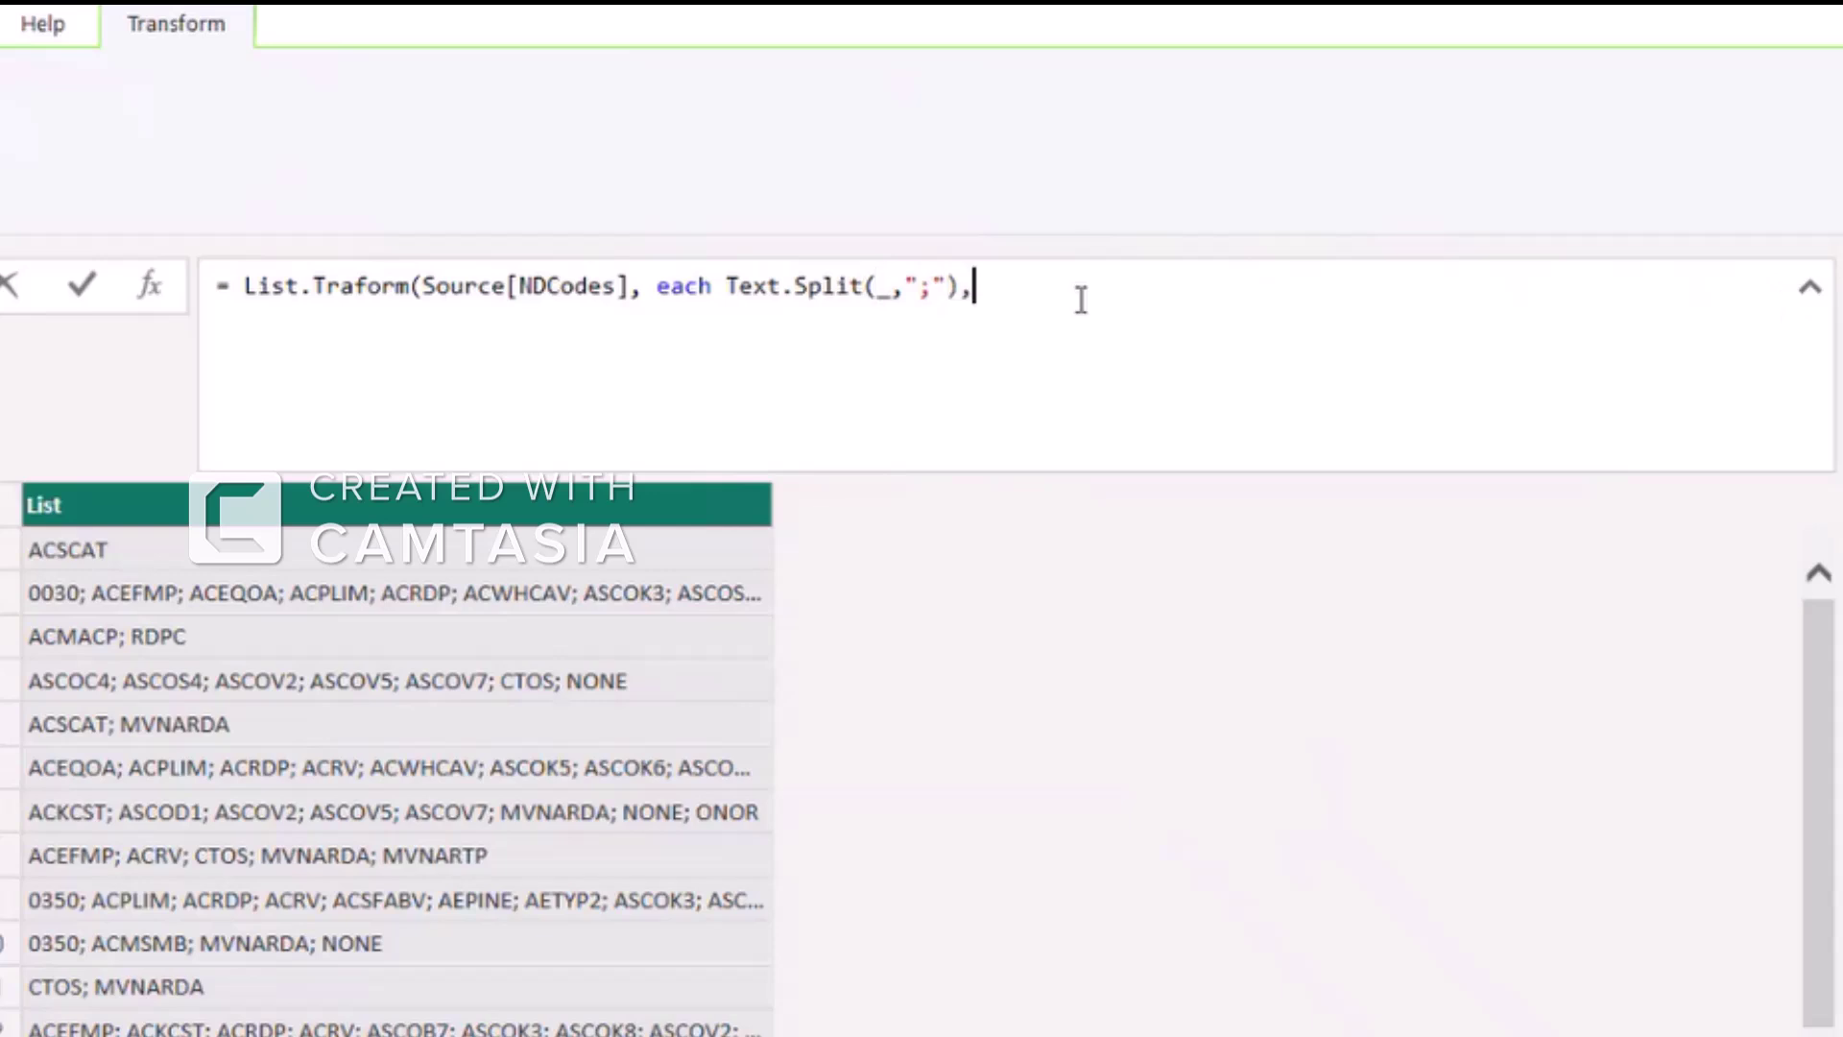
key("BackSpace")
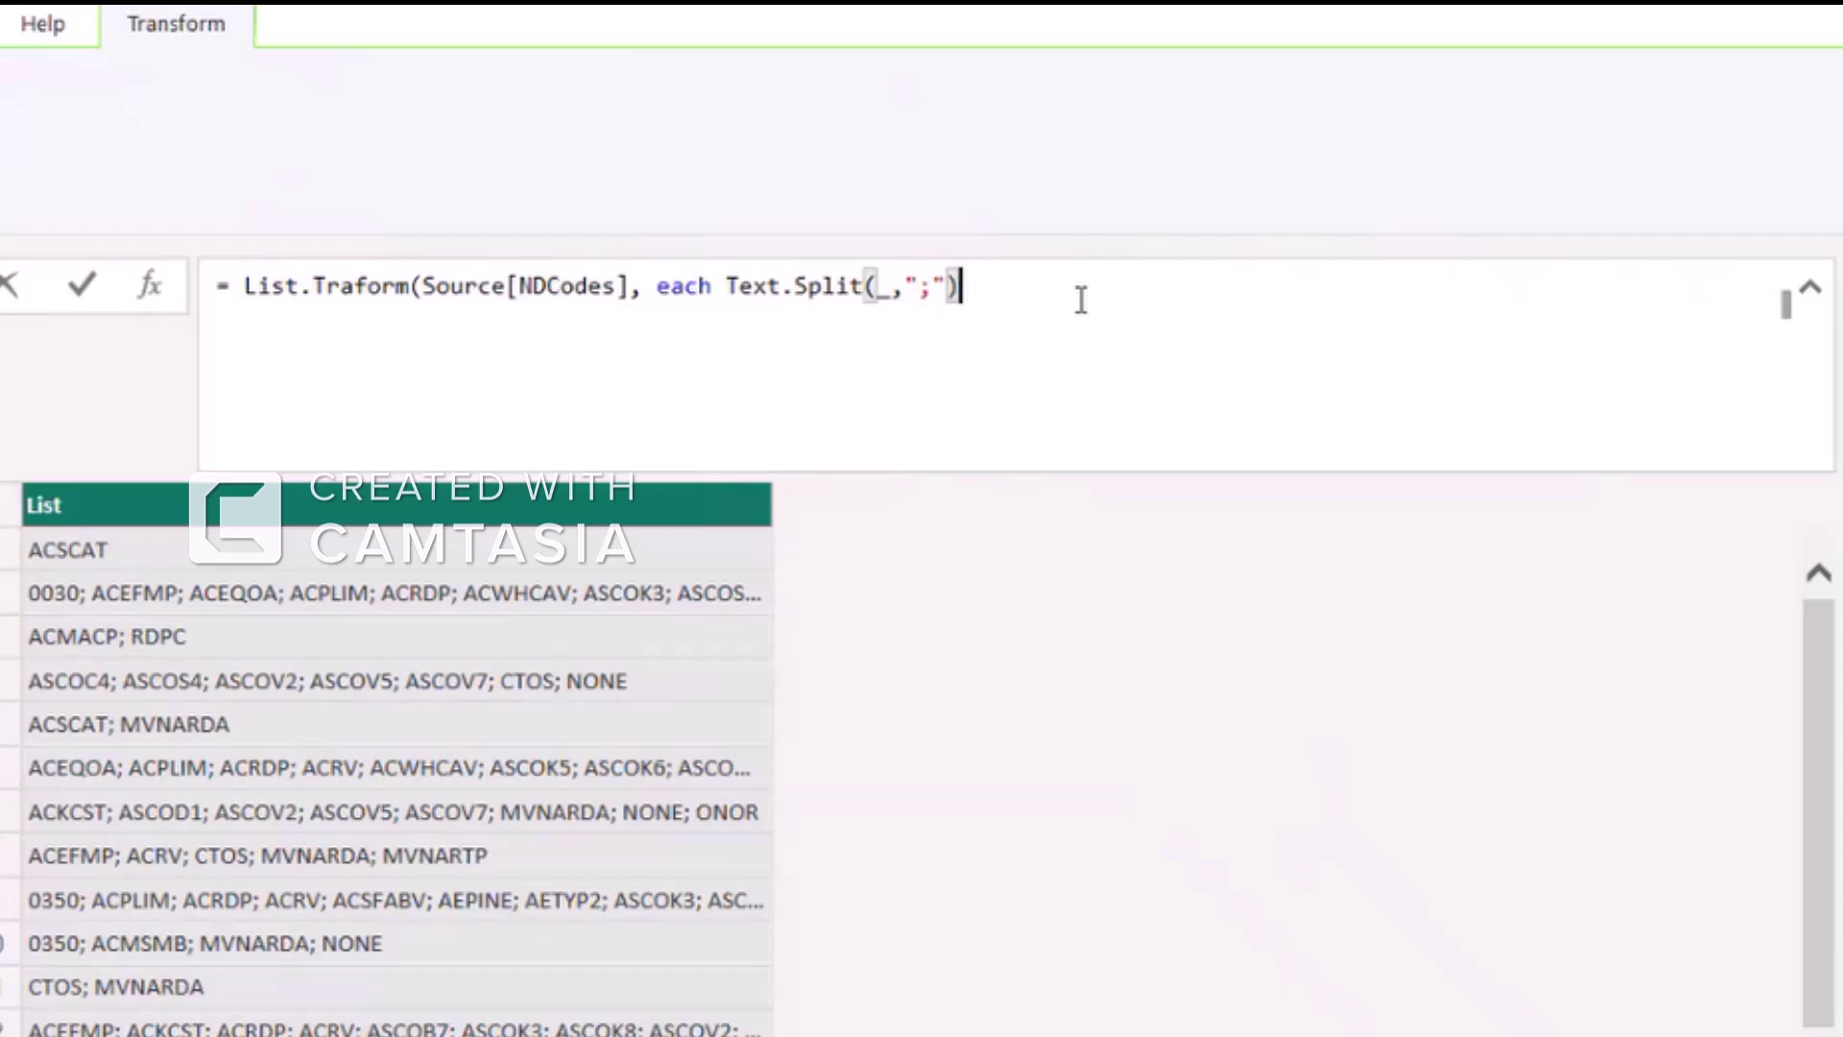
type(")")
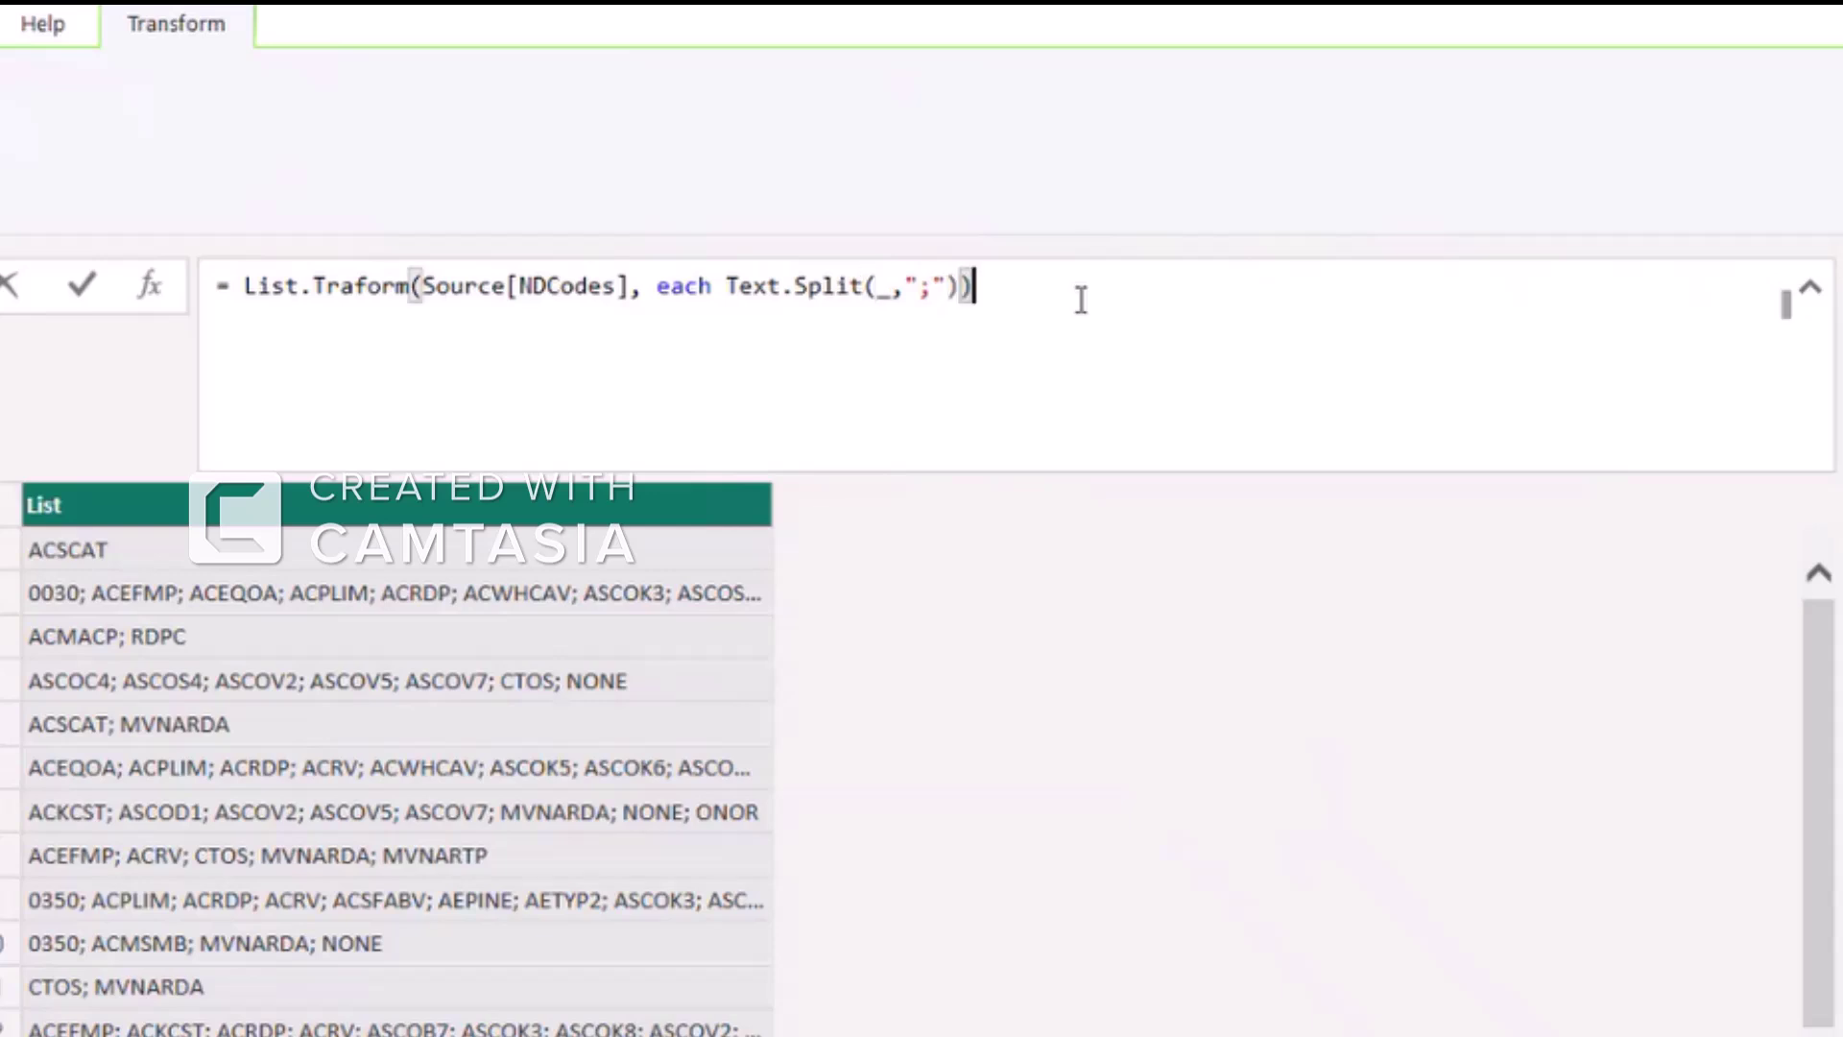
key("Return")
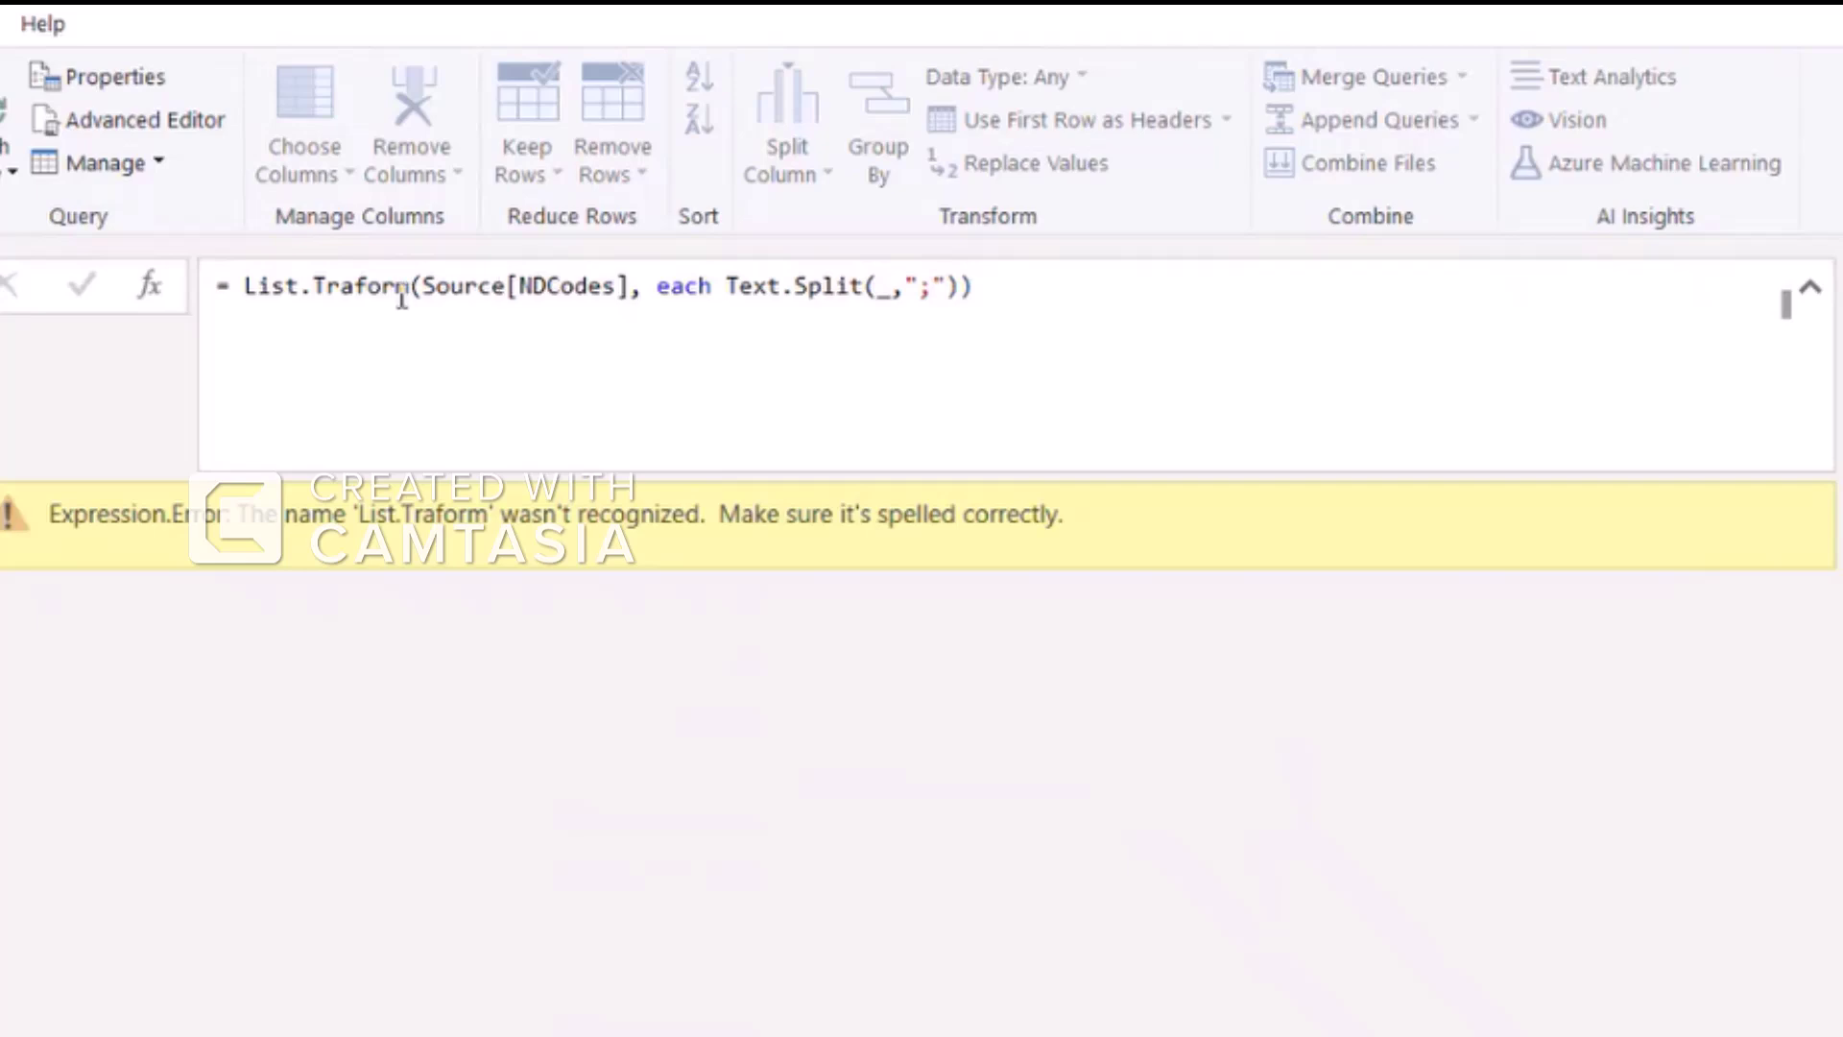
Correct the misspelled function name to List.Transform, apply the formula, and preview the list in row 6.
left_click(358, 288)
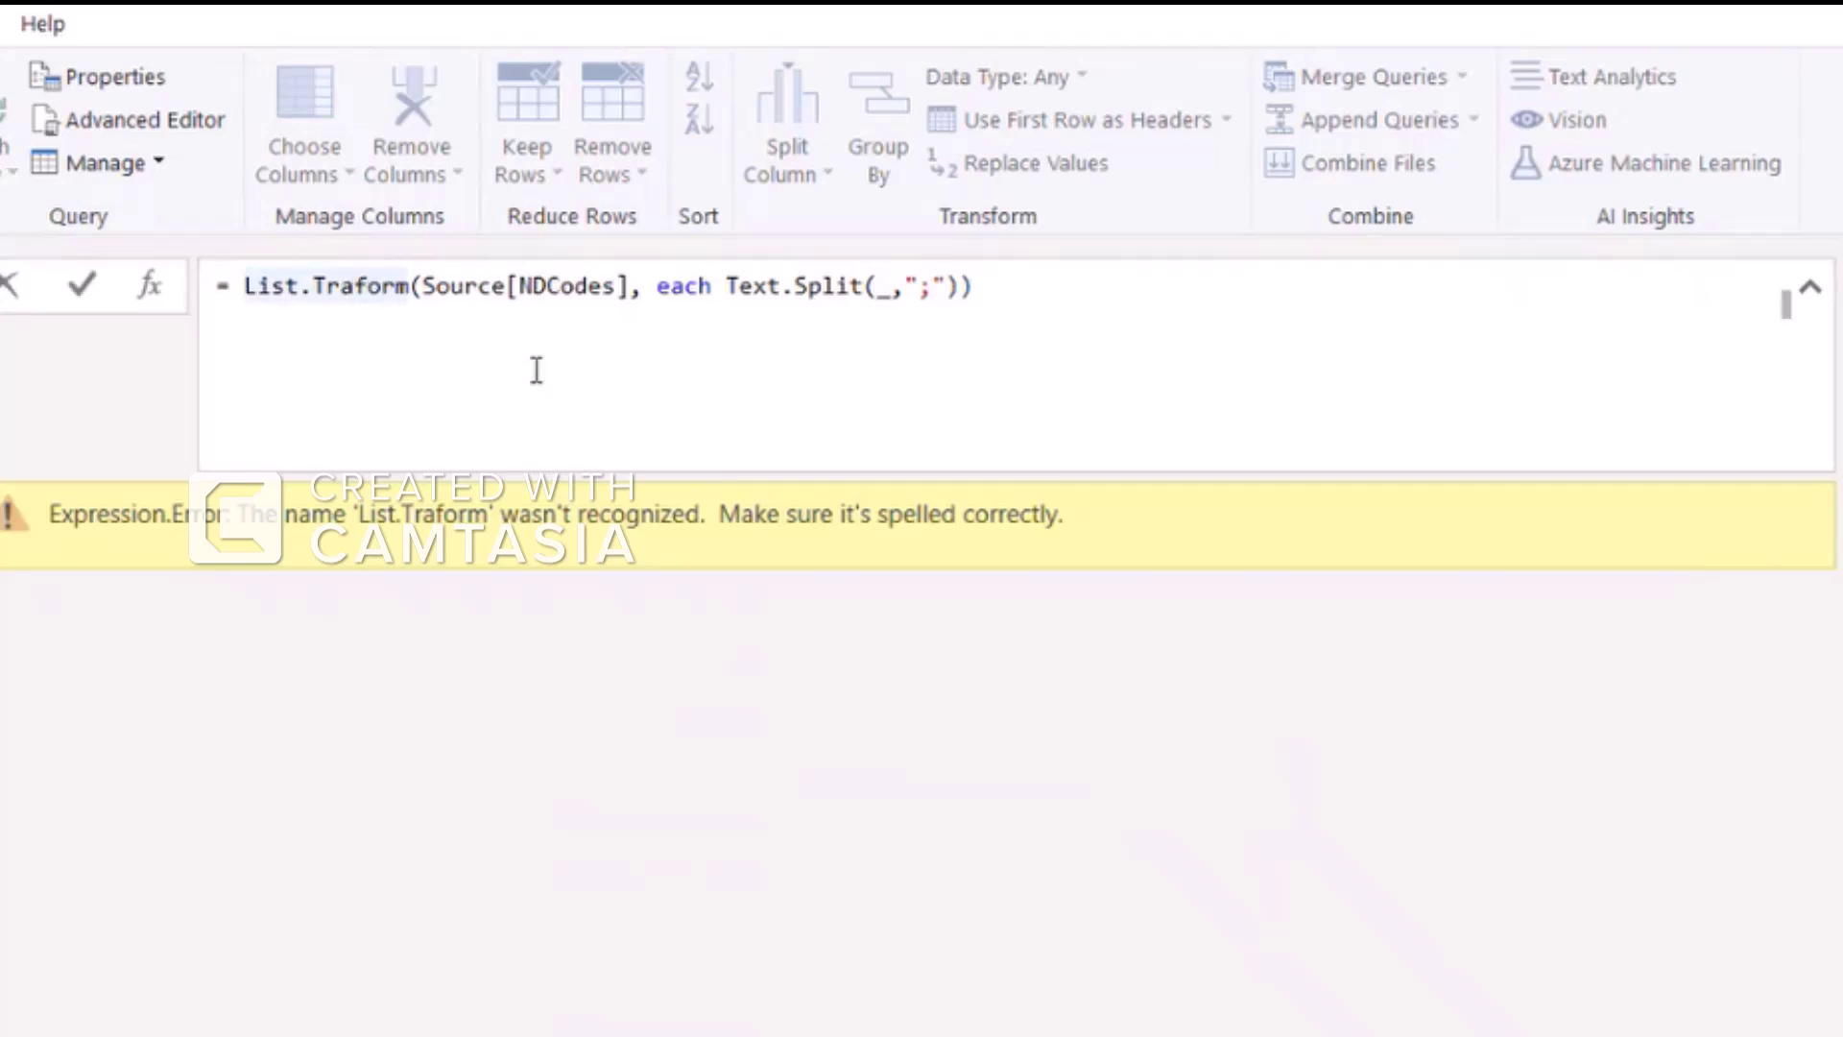
type("n")
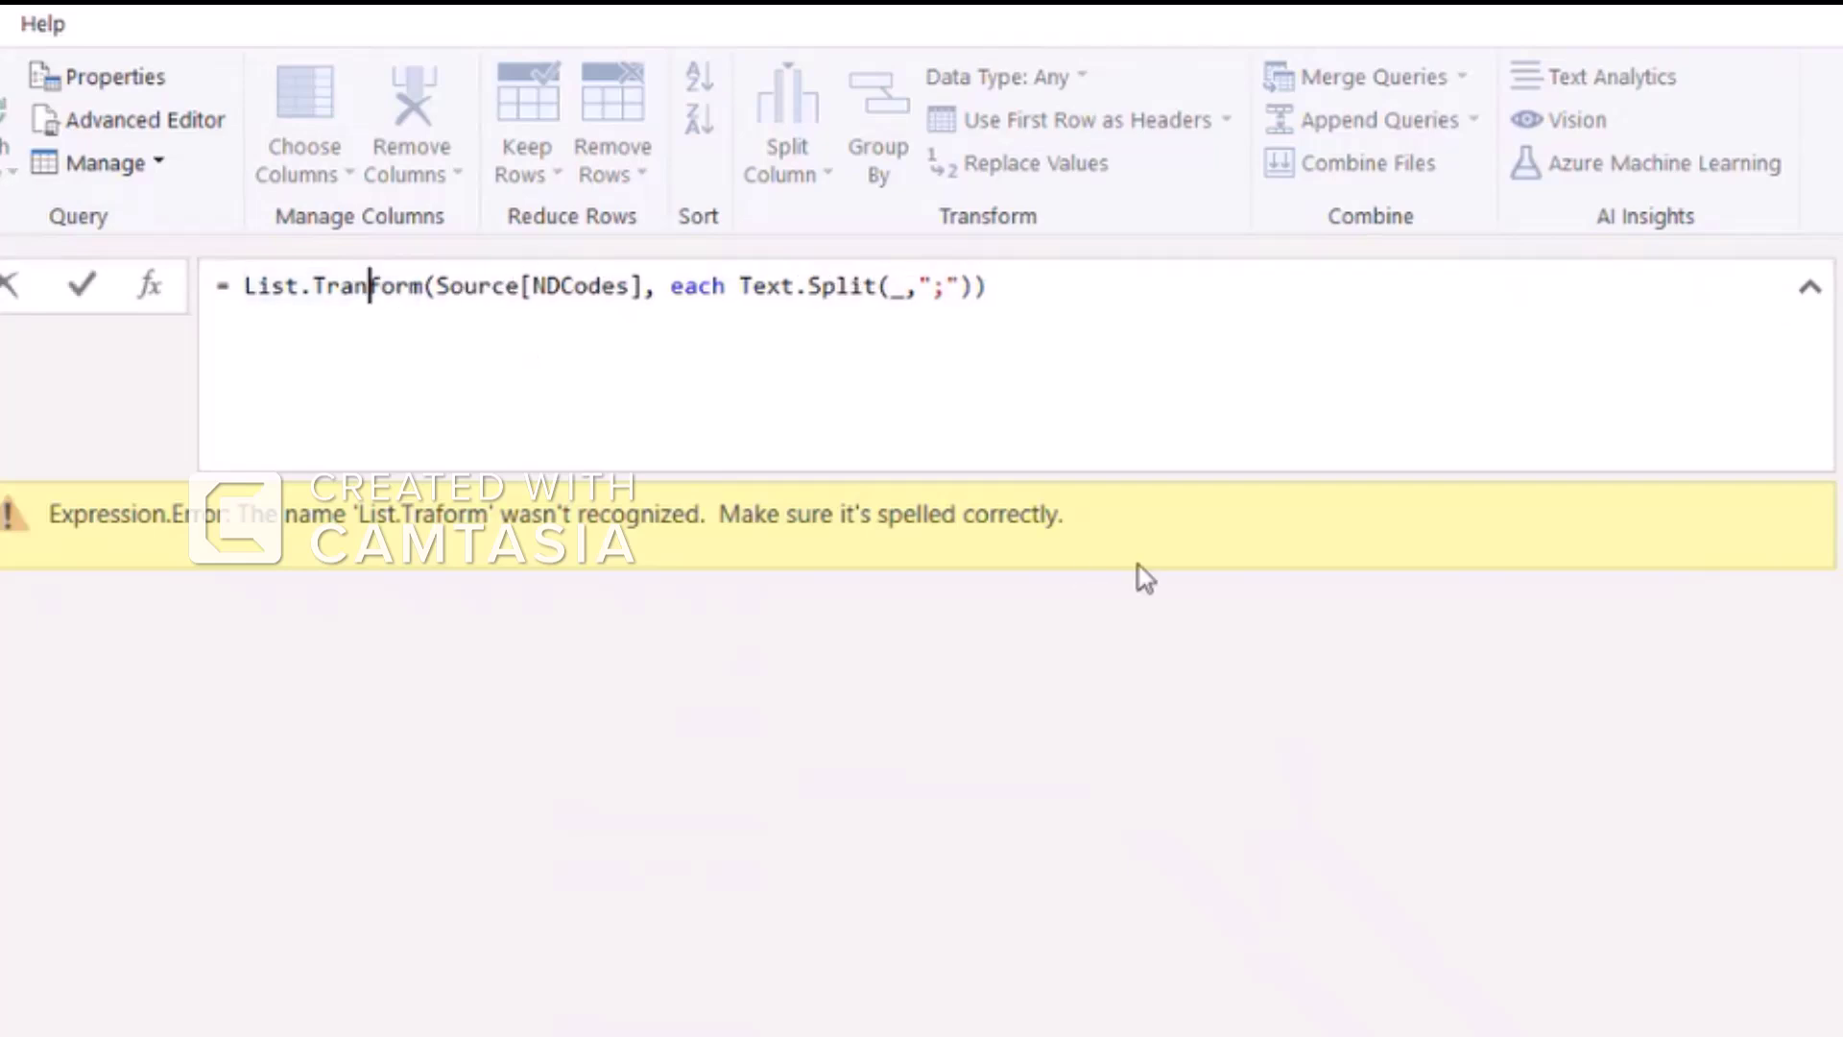
type("s")
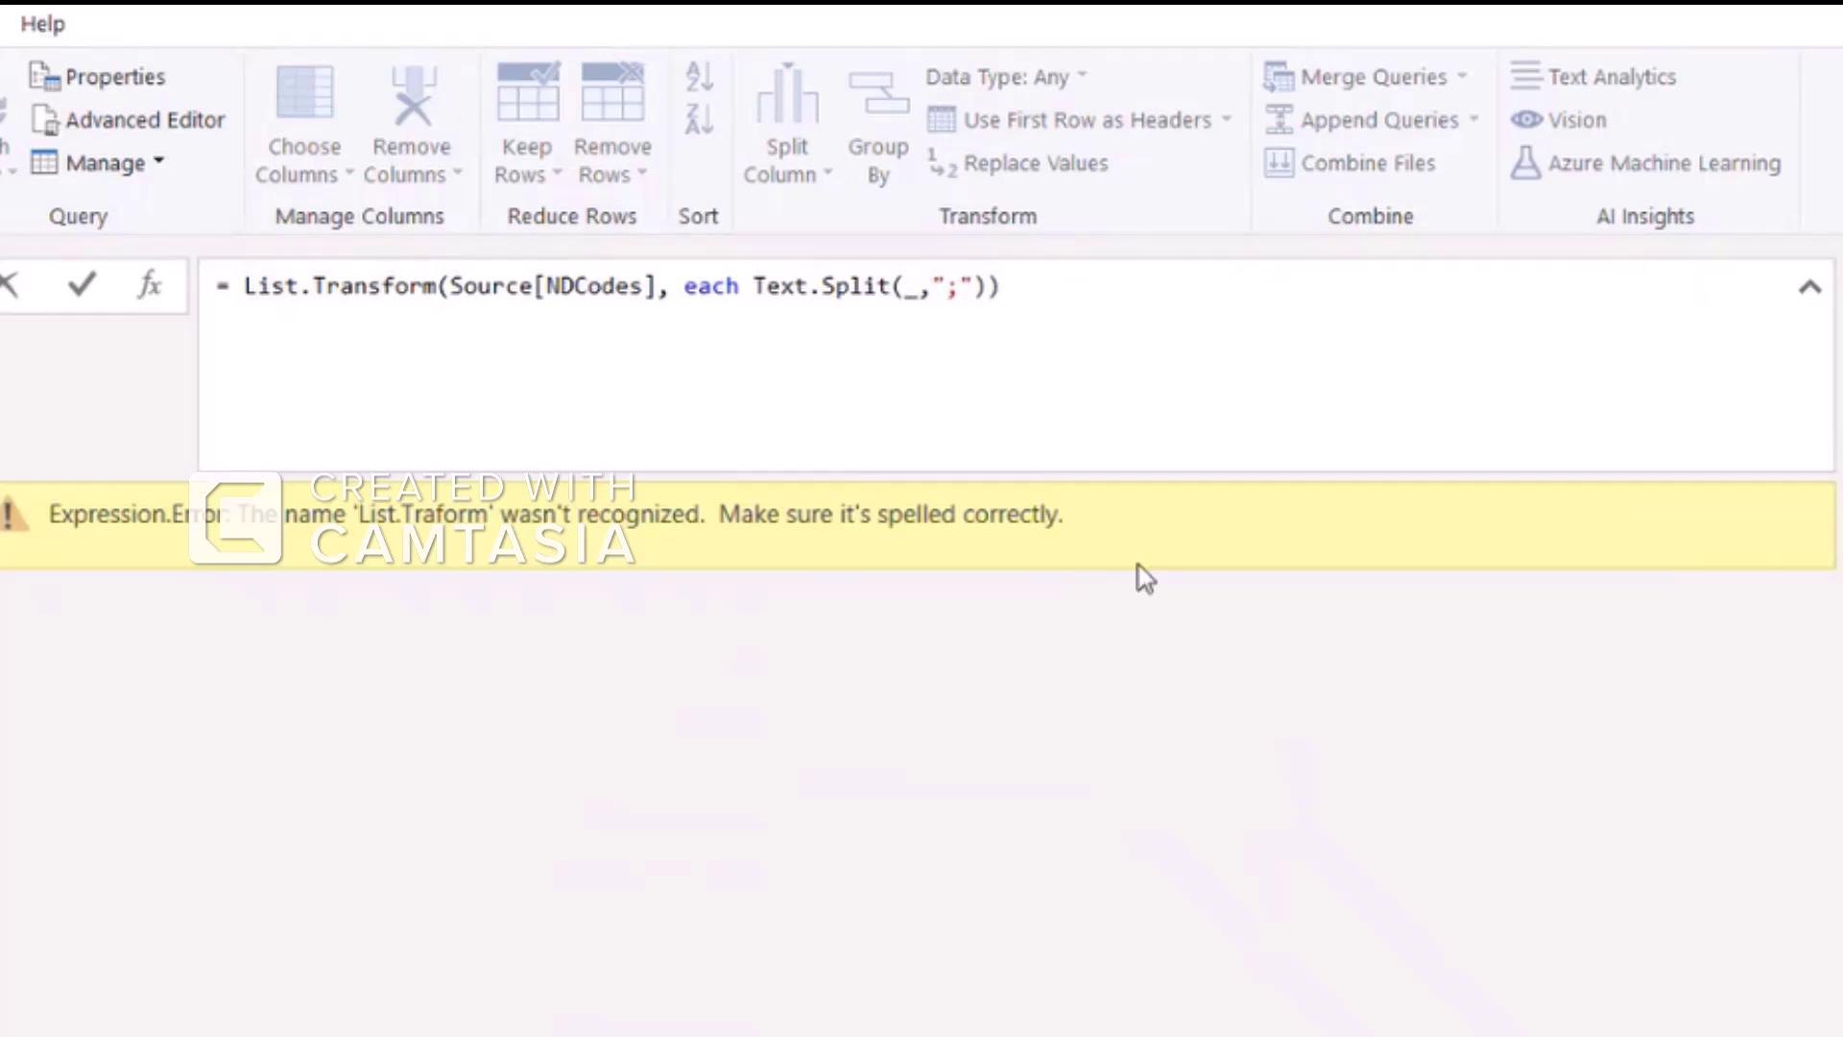
key("Return")
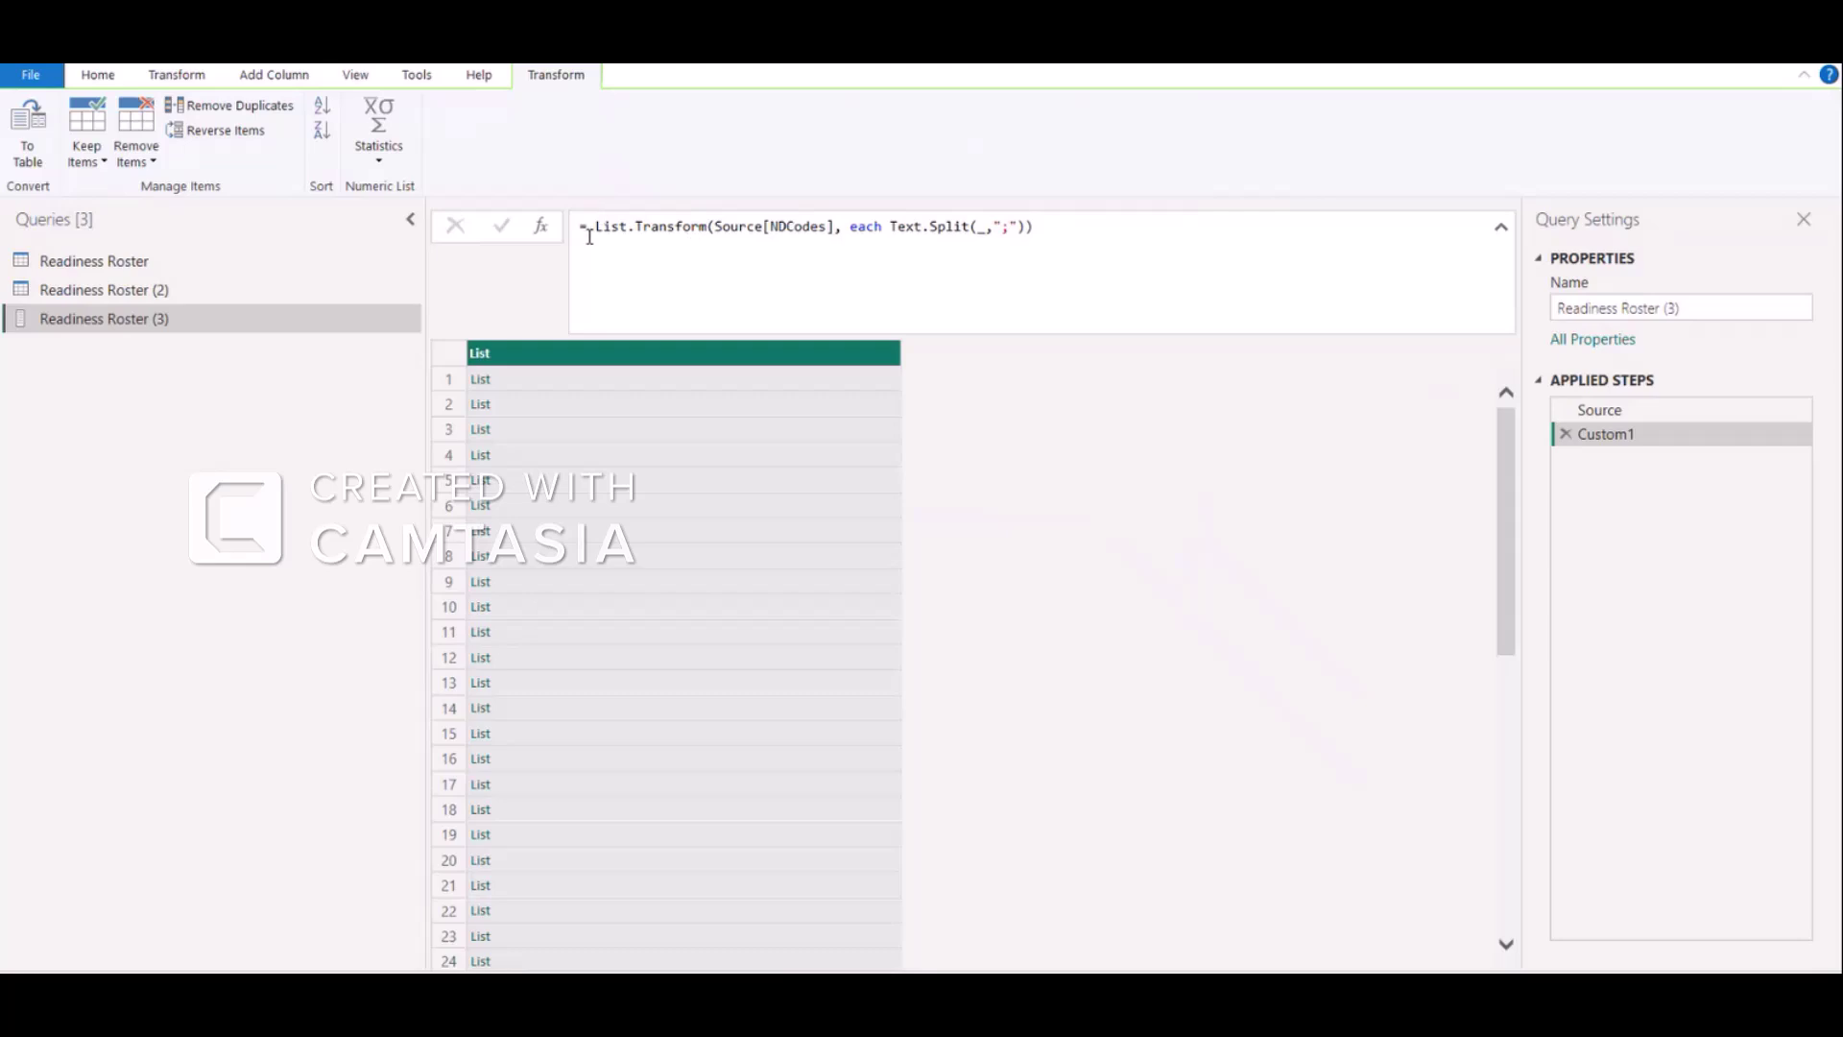
left_click(677, 505)
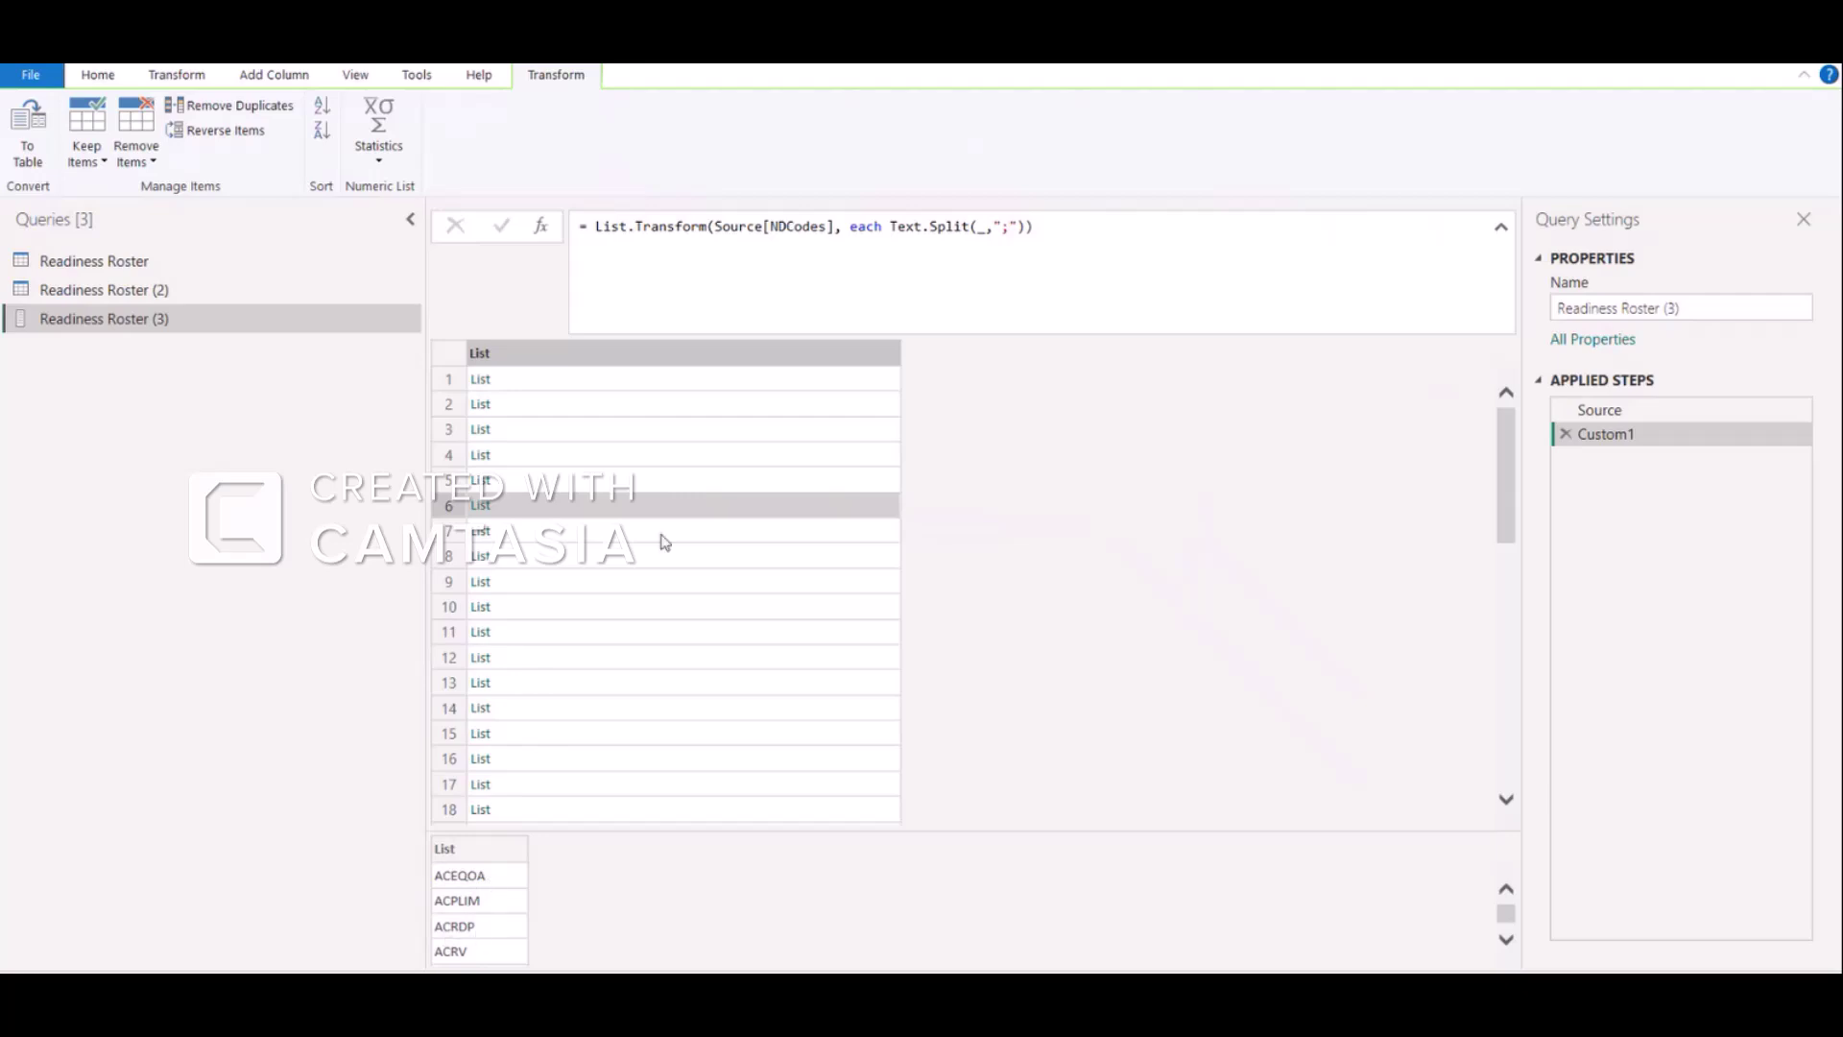
Put List.Combine at the start of the custom step's formula and apply it with two closing parentheses.
left_click(597, 233)
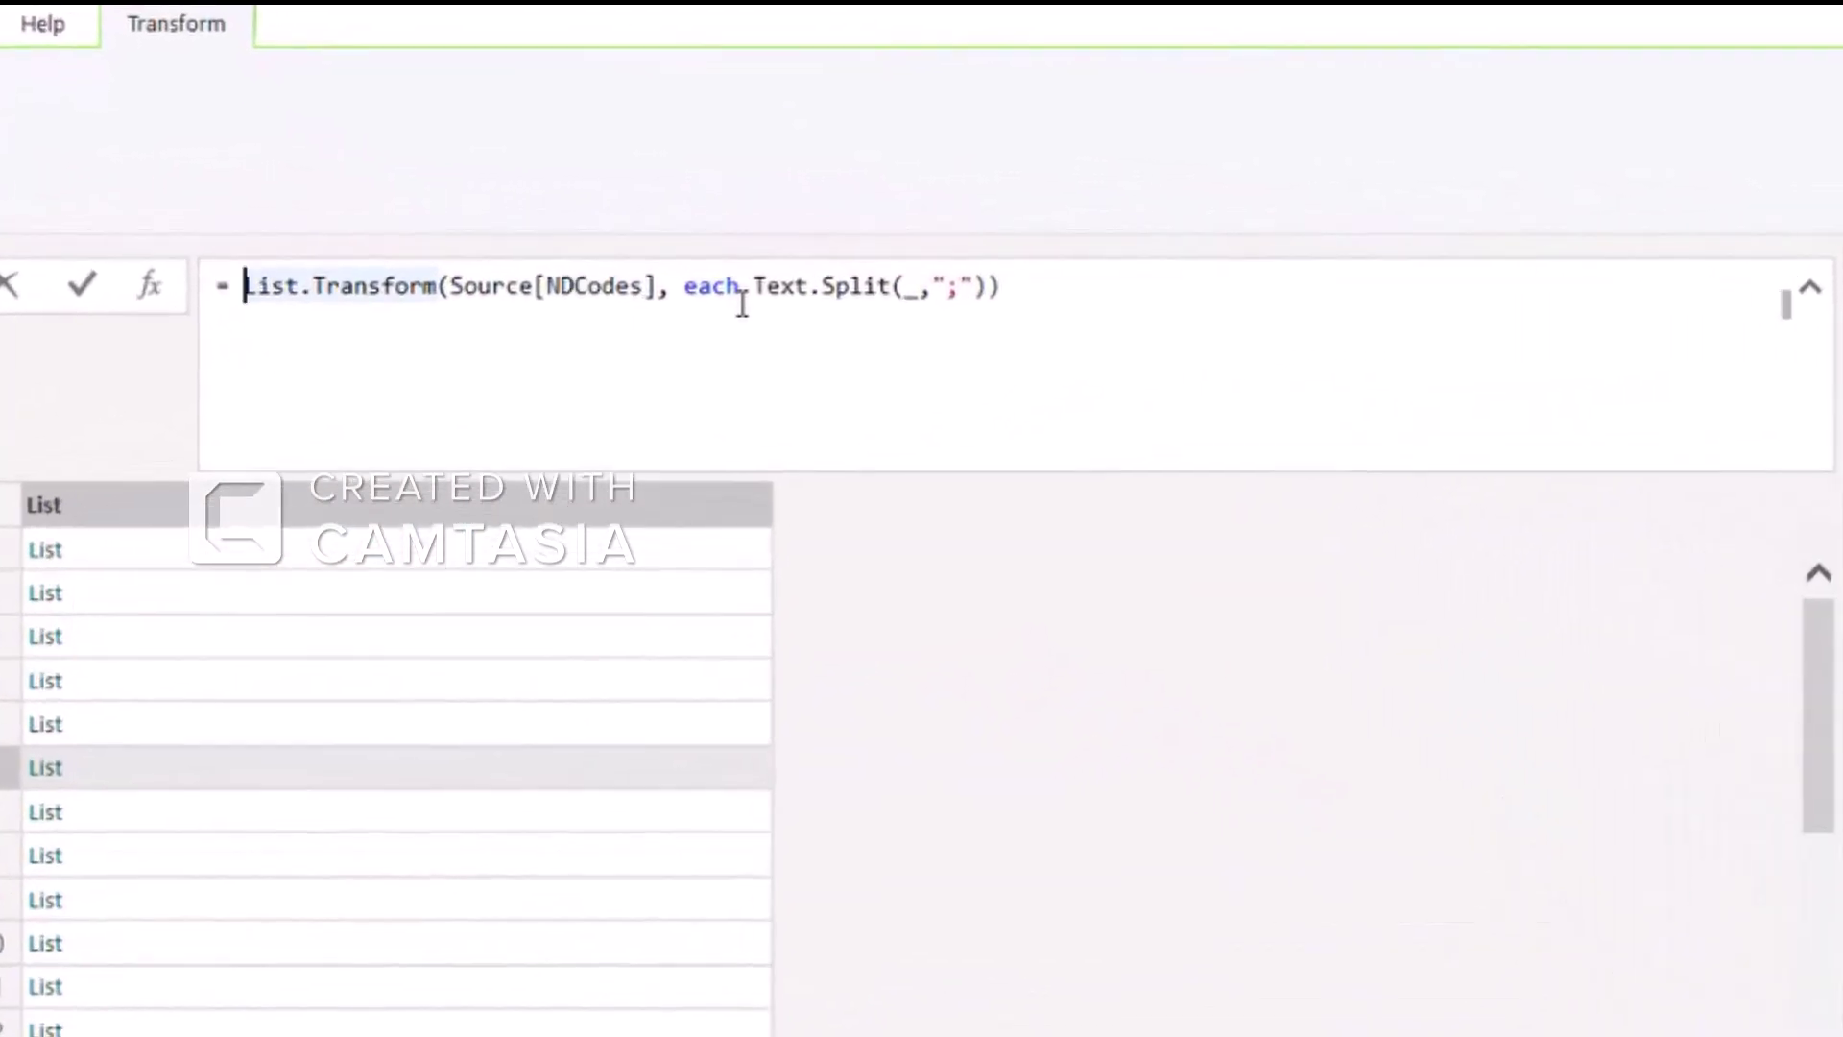
type("List.co")
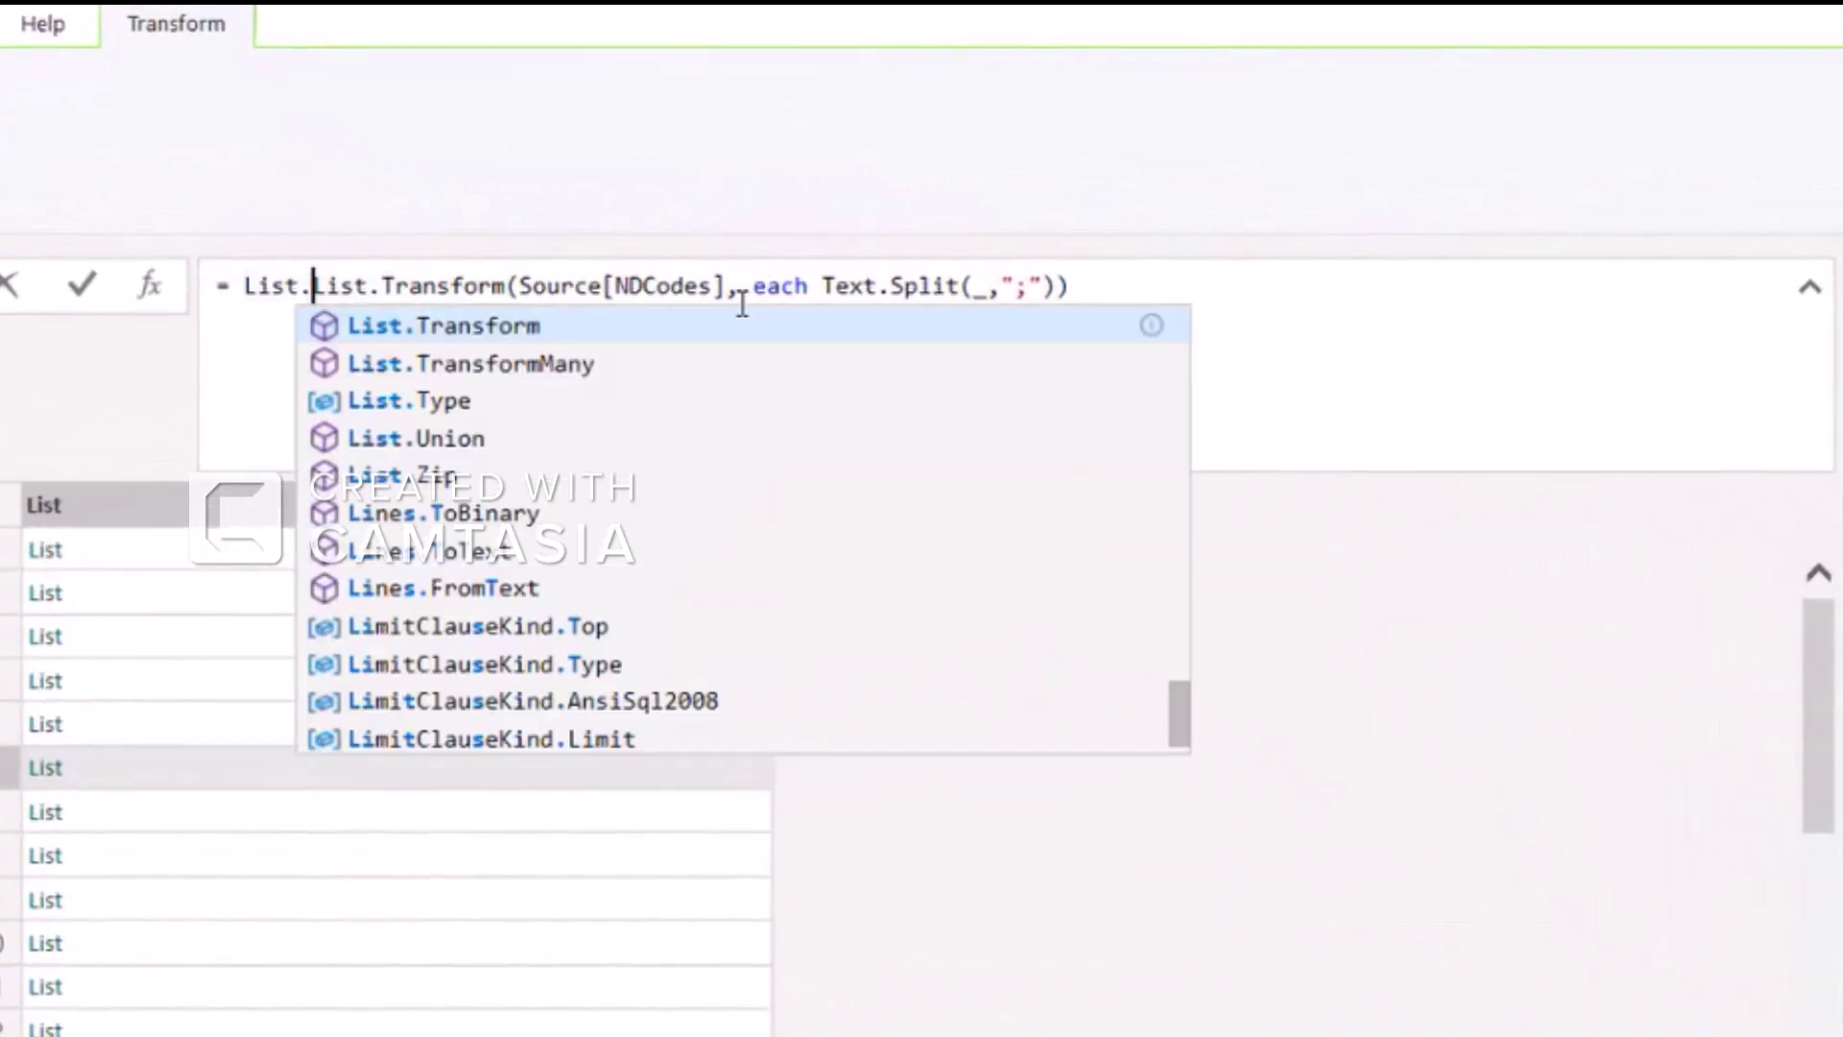
type("mbine")
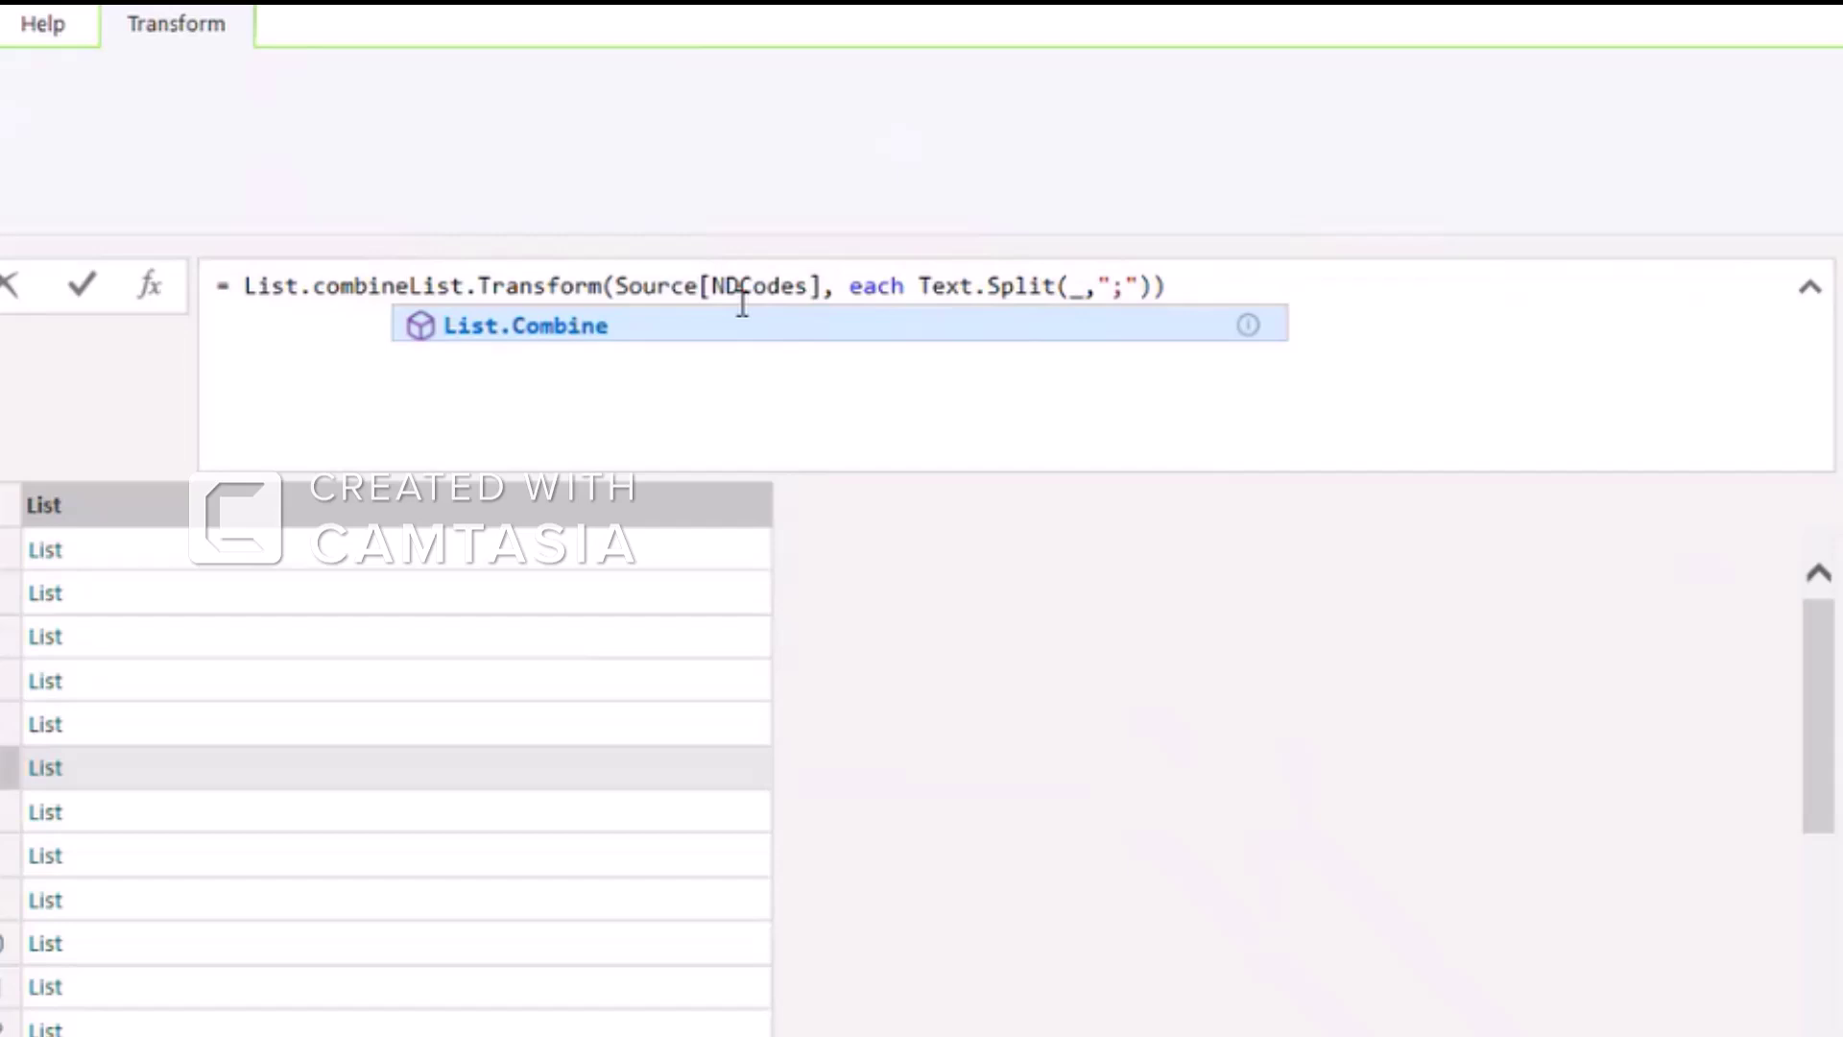
key("Tab")
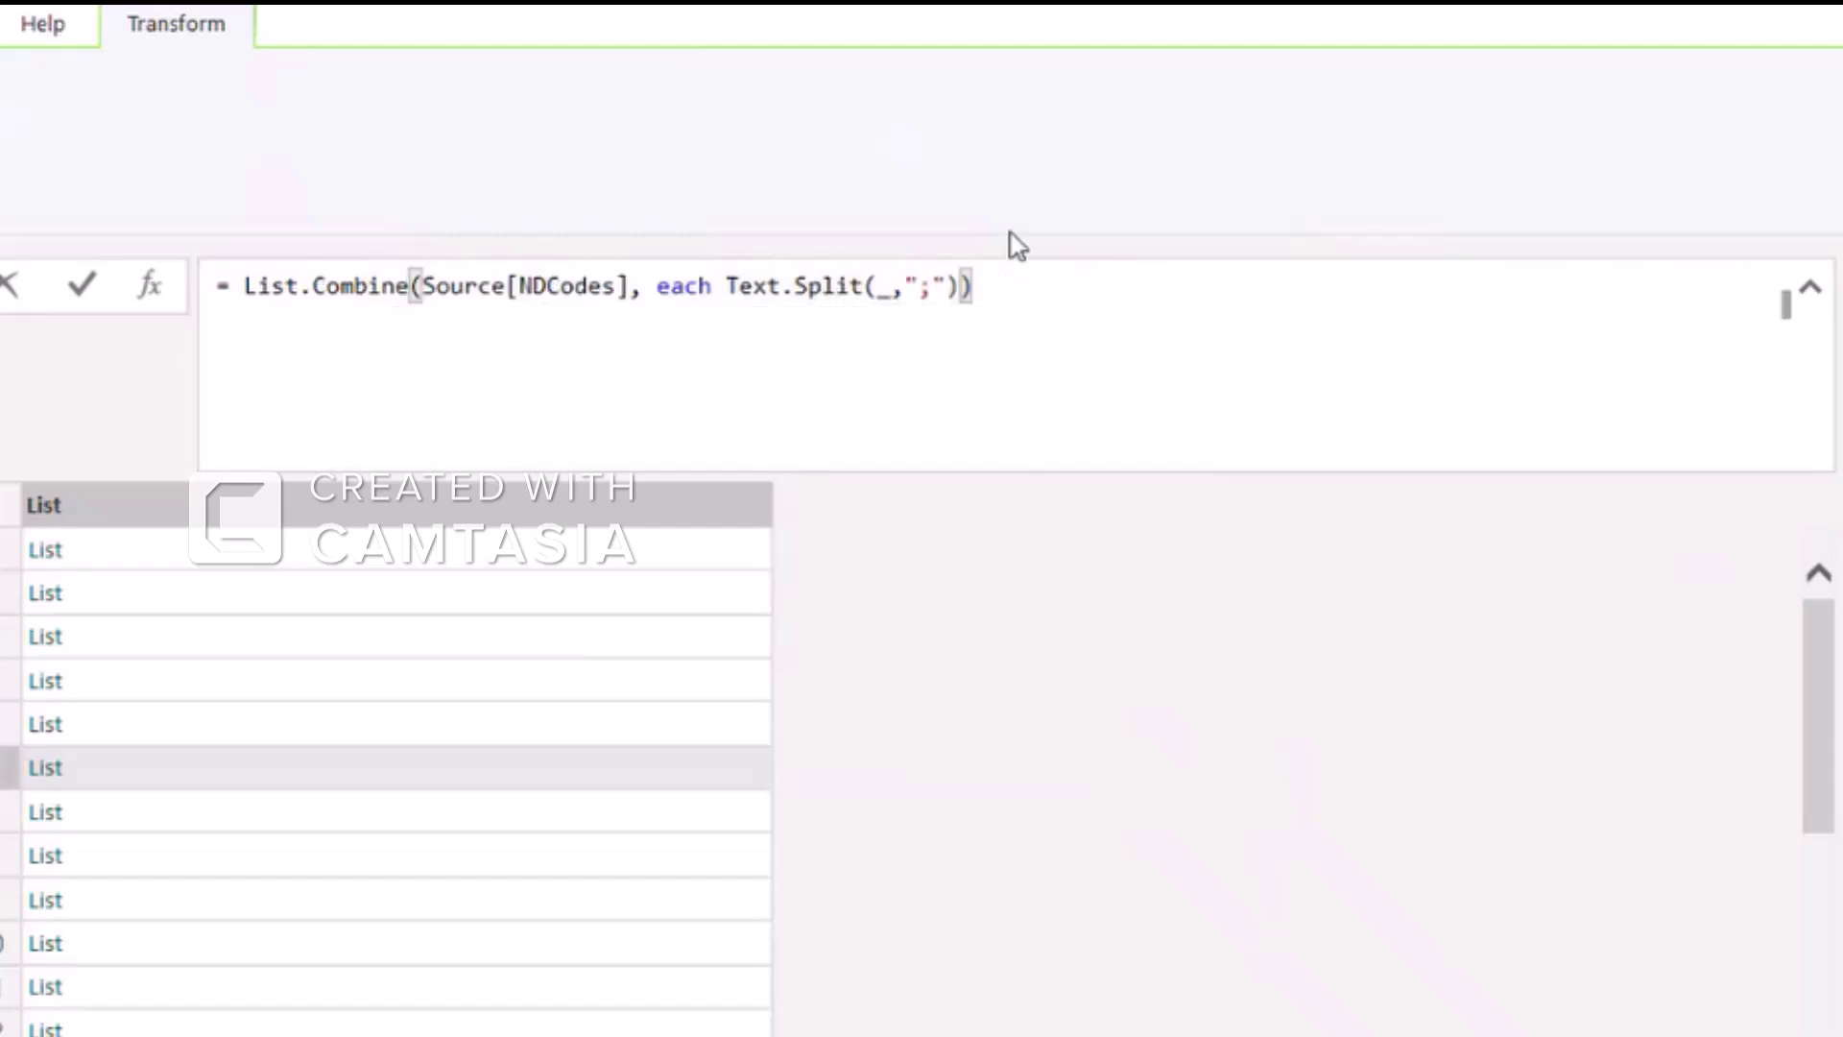
left_click(976, 288)
type(")")
key("Return")
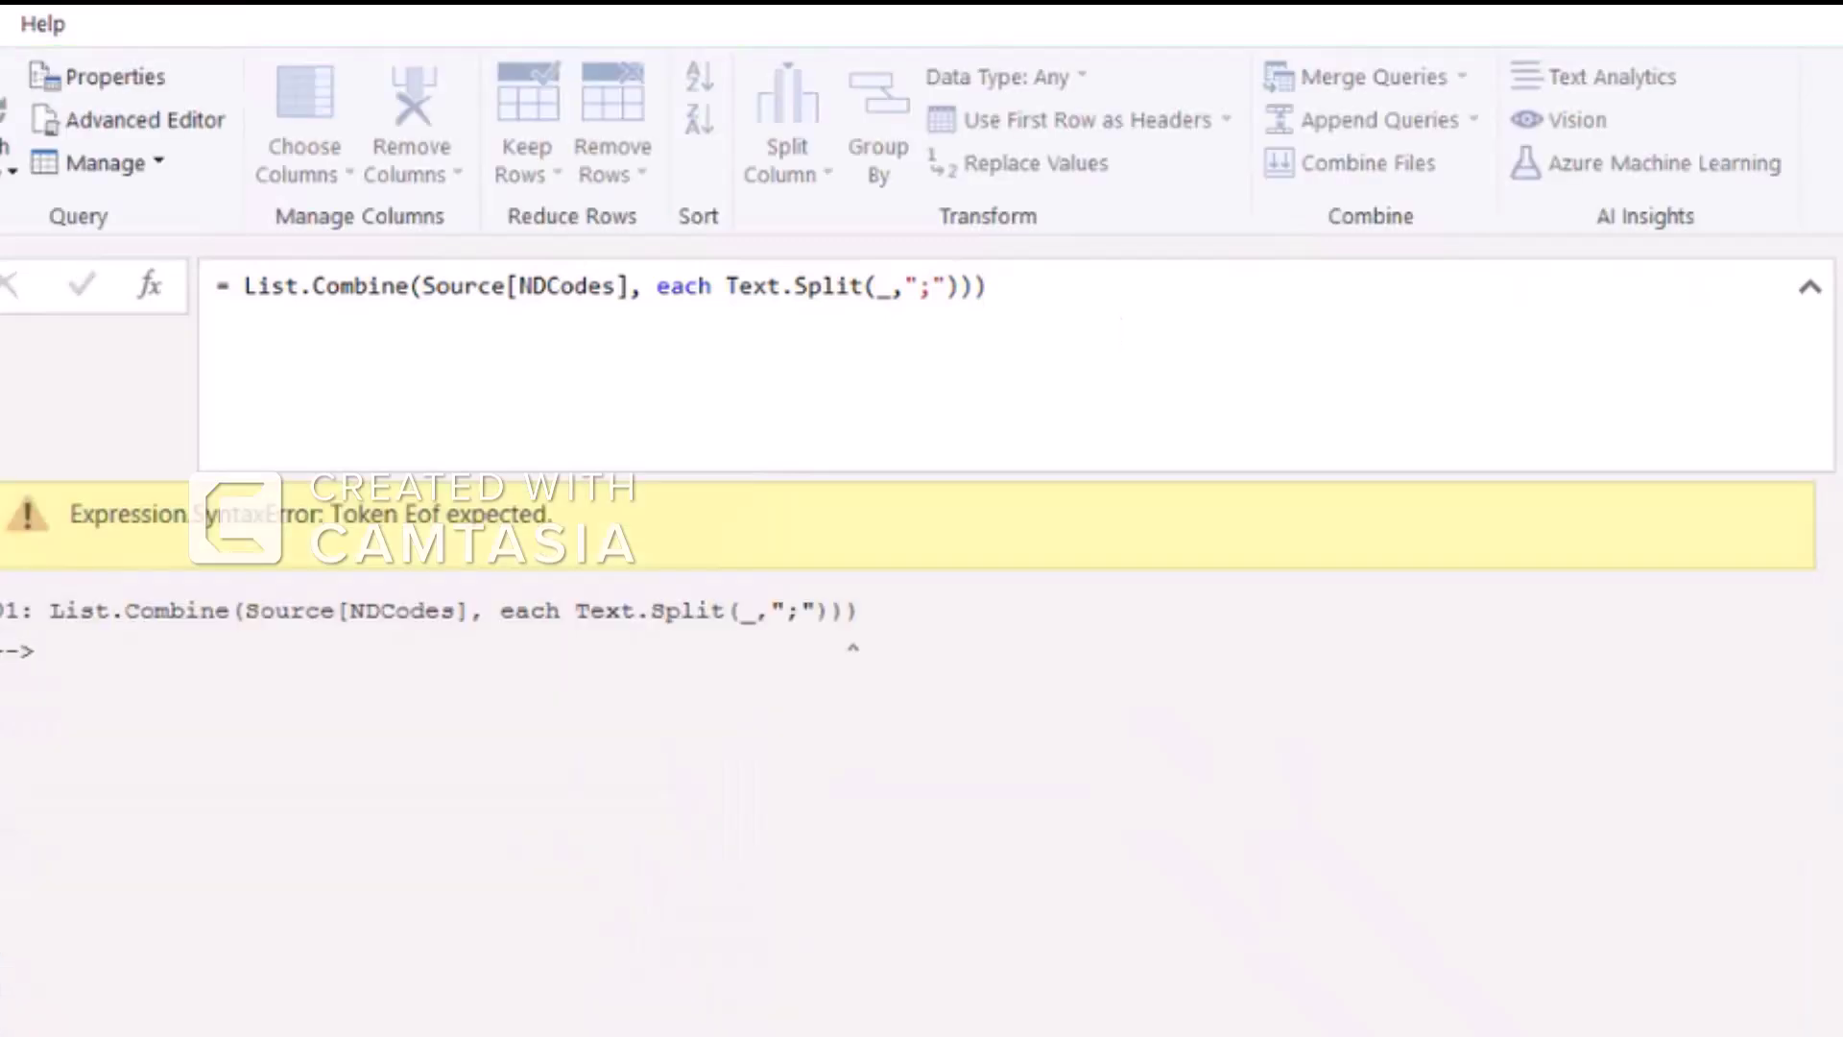
key("BackSpace")
key("Return")
Nest List.Transform( before Source[NDCodes] inside List.Combine, add the missing closing parenthesis, apply the formula, and look through the combined list of codes.
left_click(424, 288)
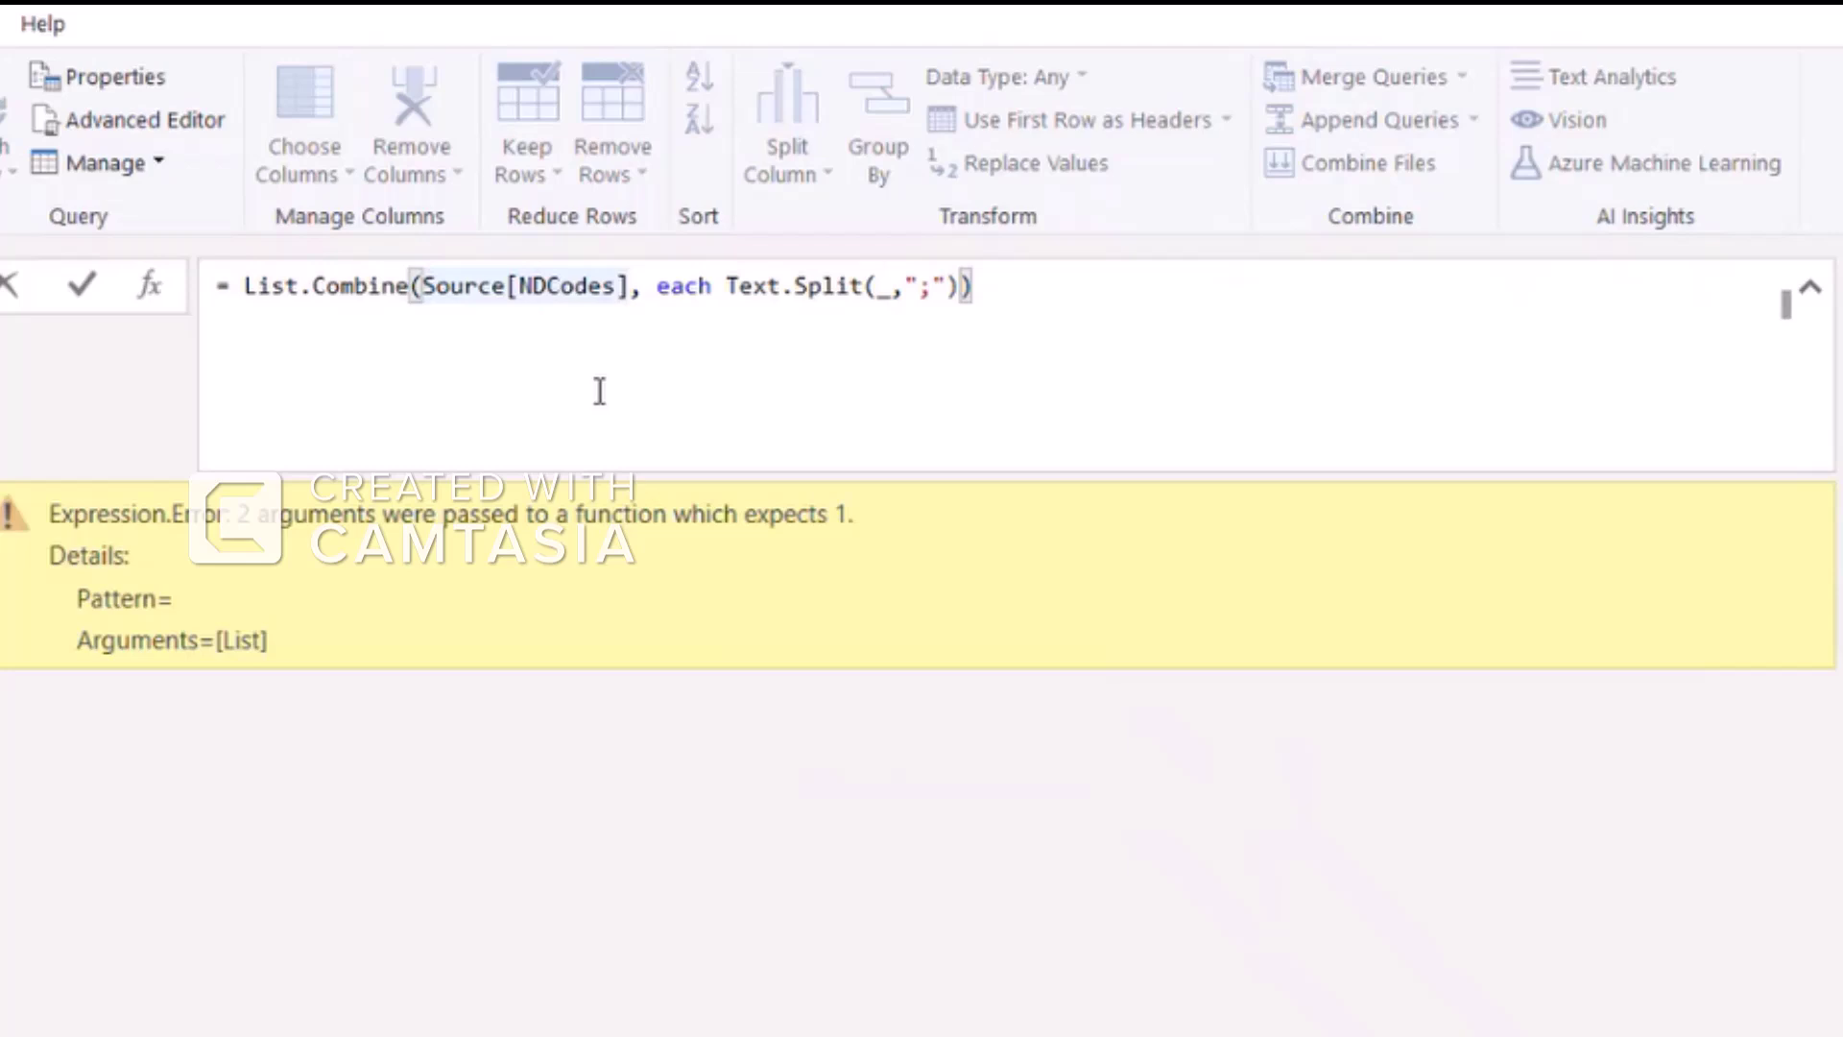
type("List")
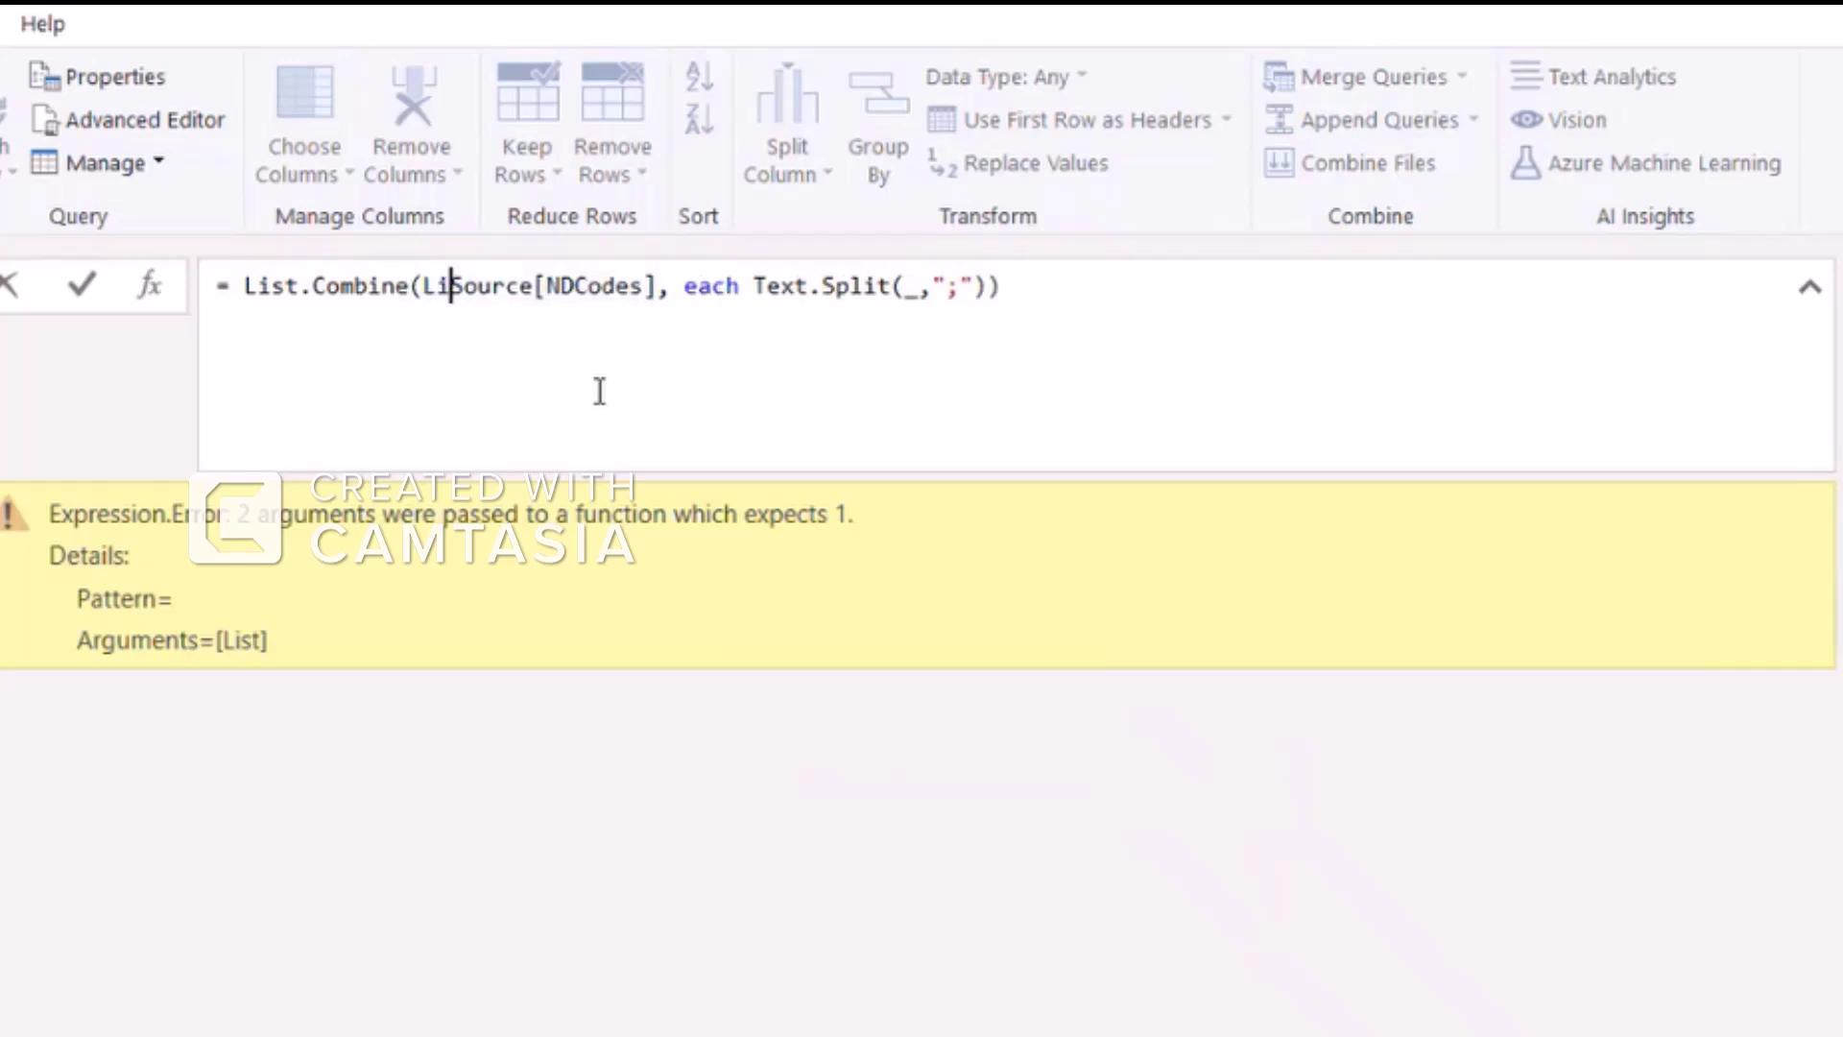
type(".Transform")
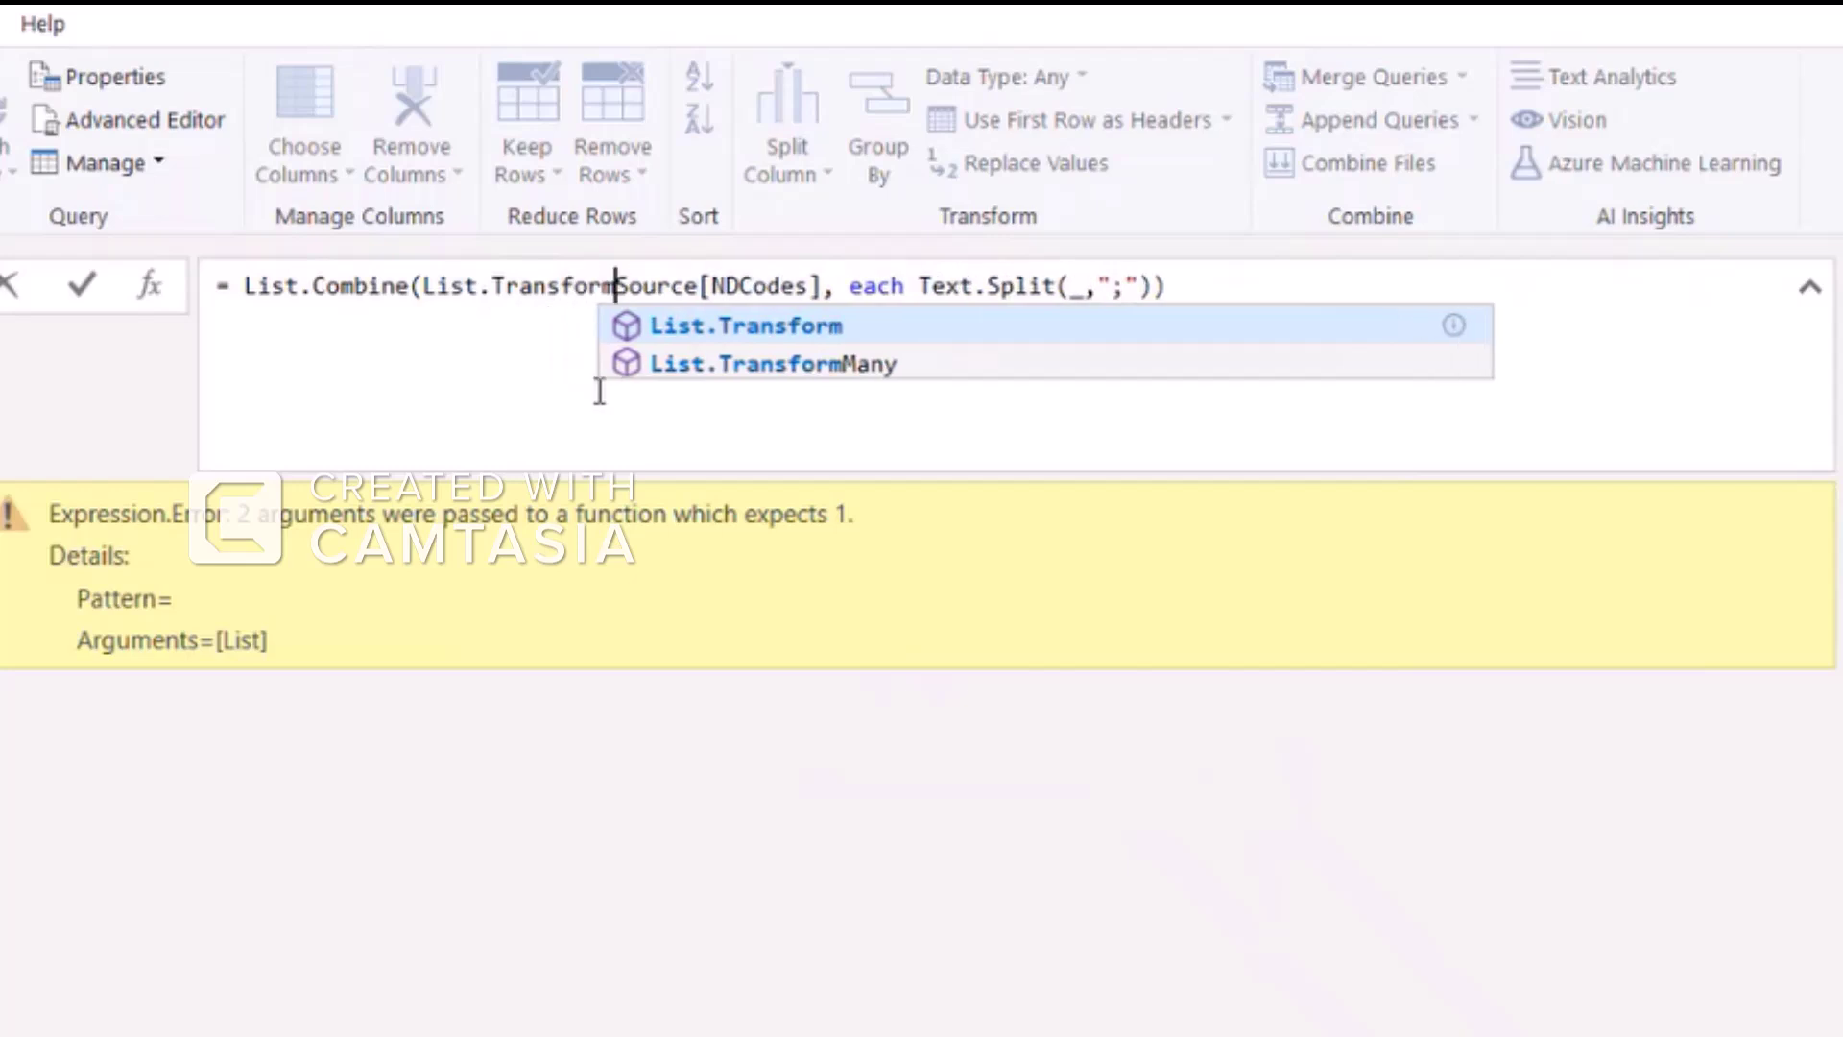
type("(")
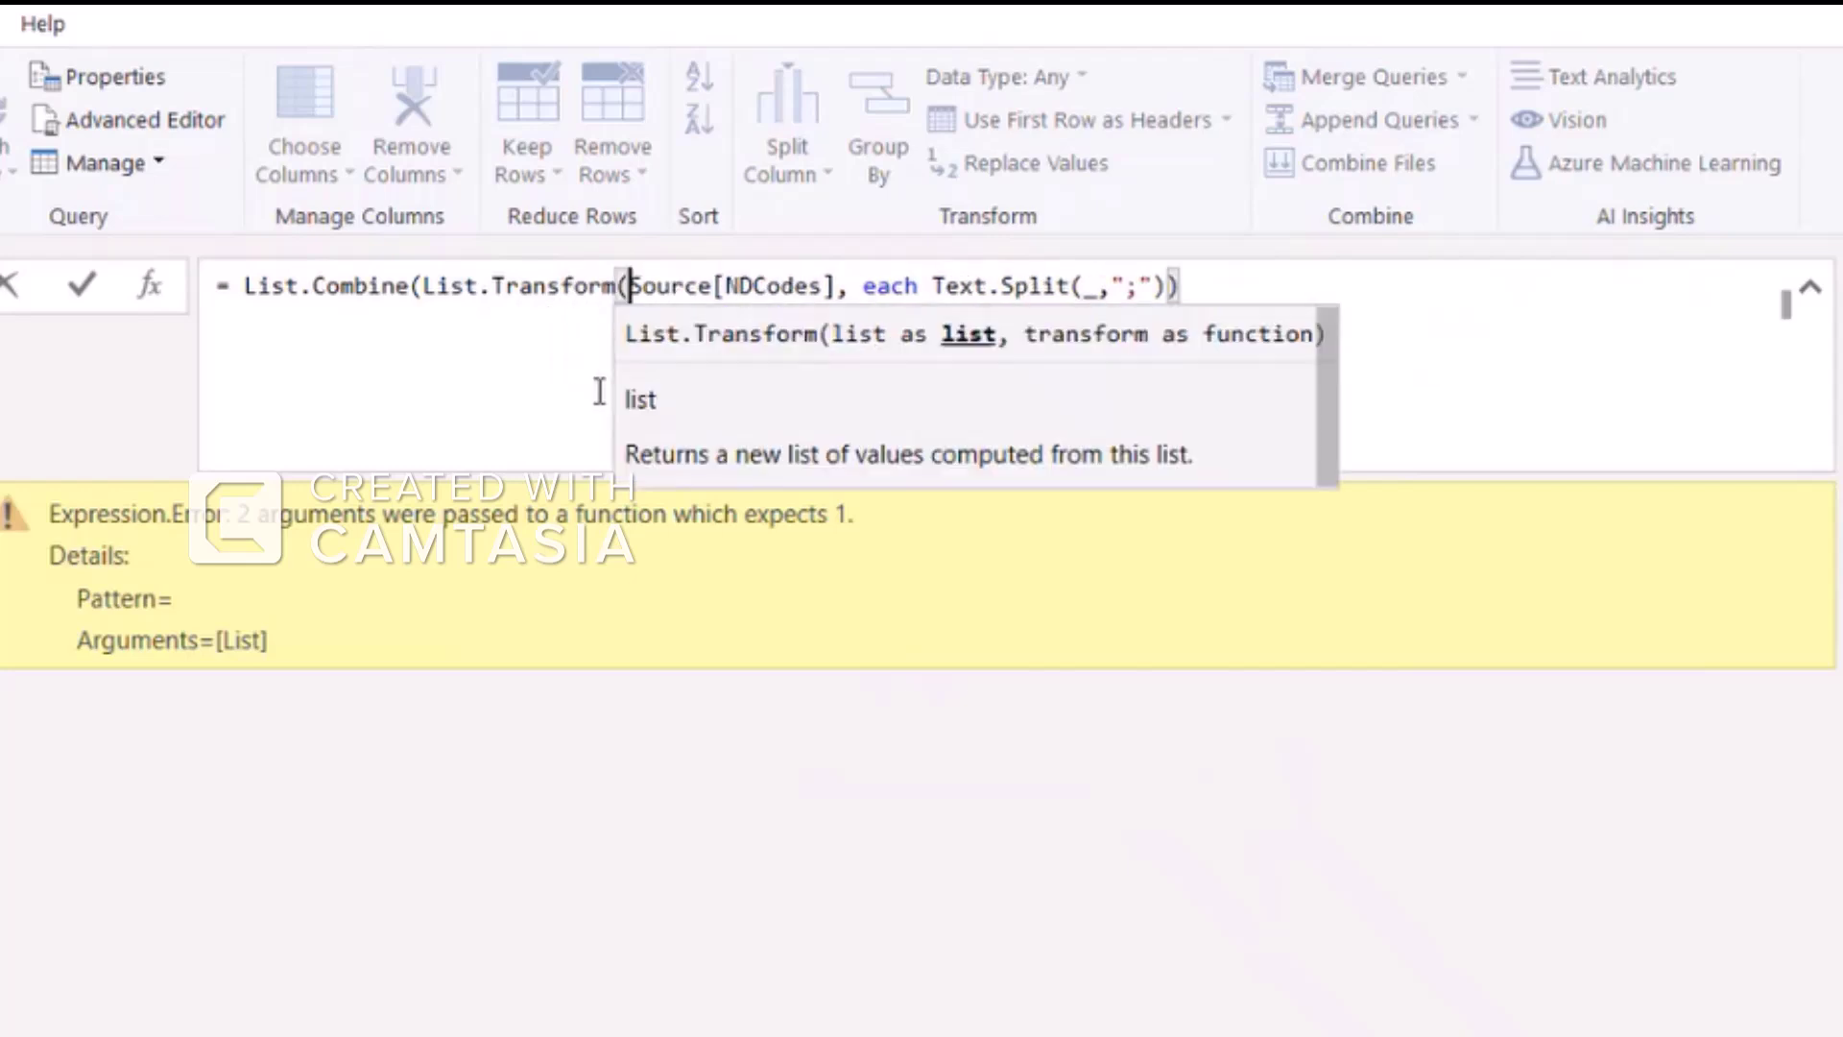
left_click(1229, 299)
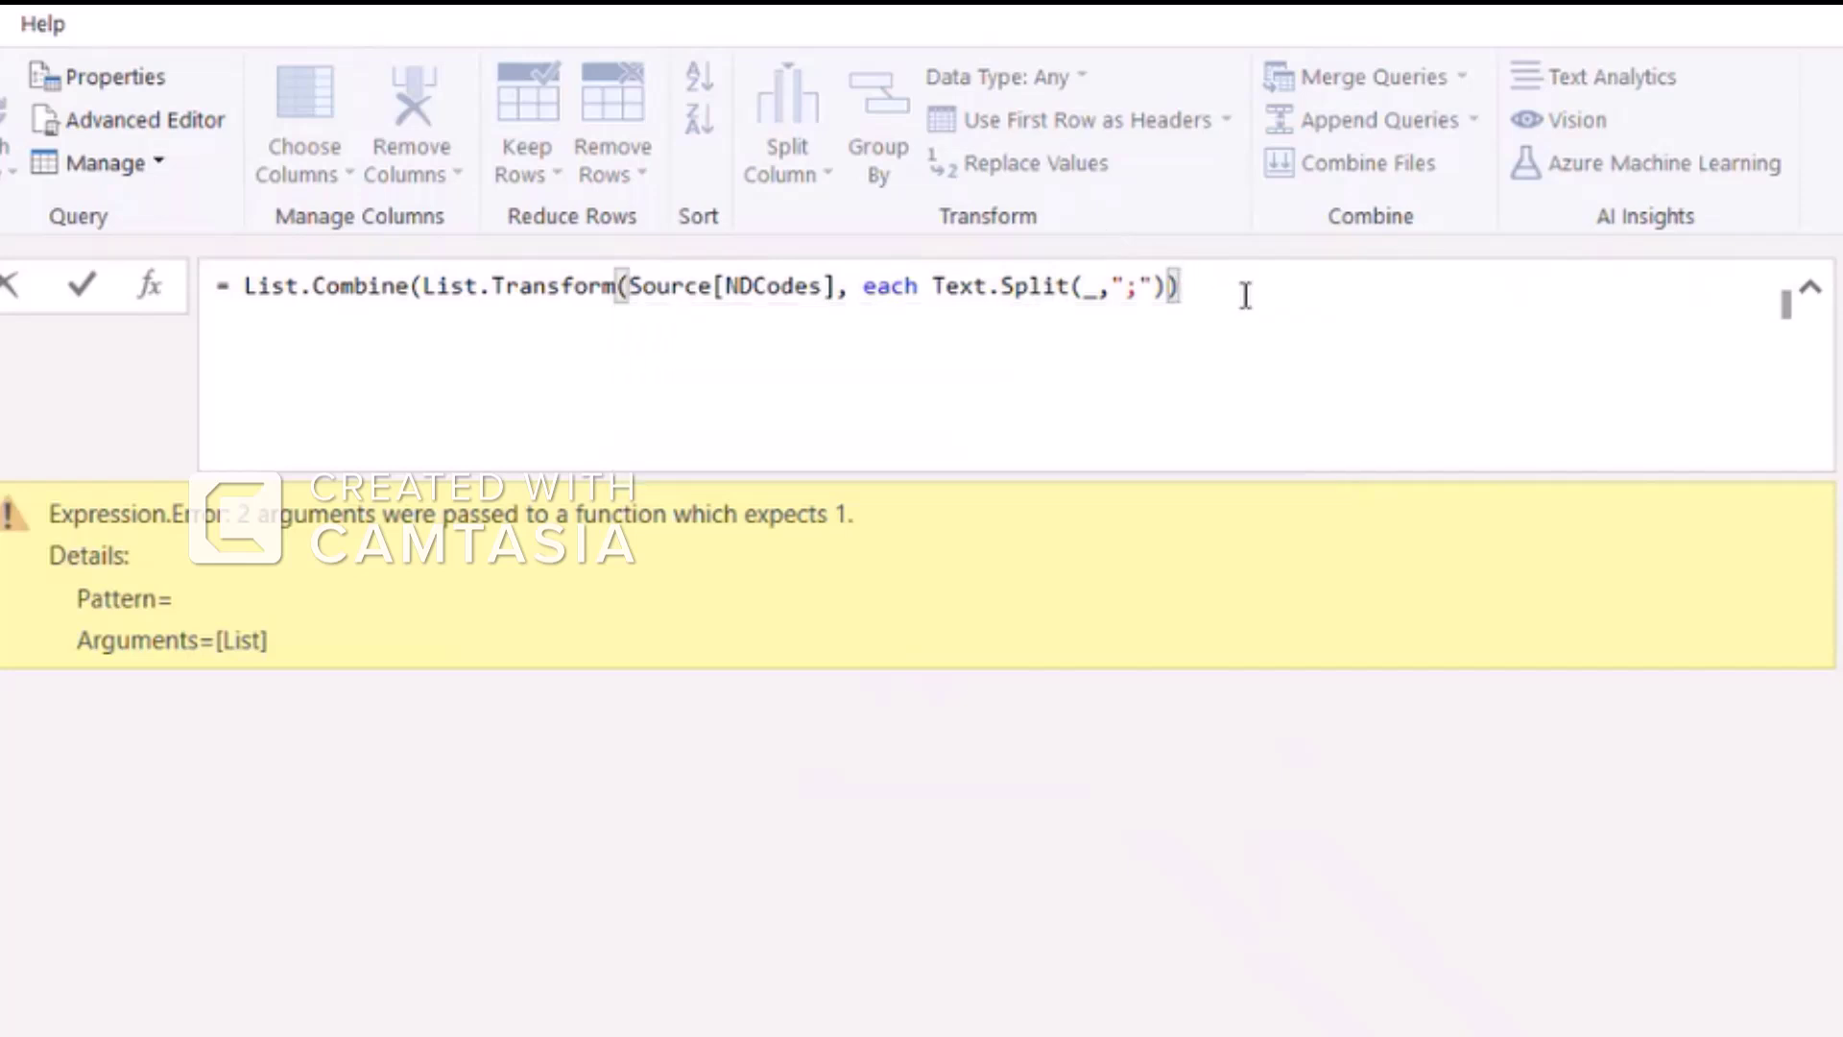
type(")")
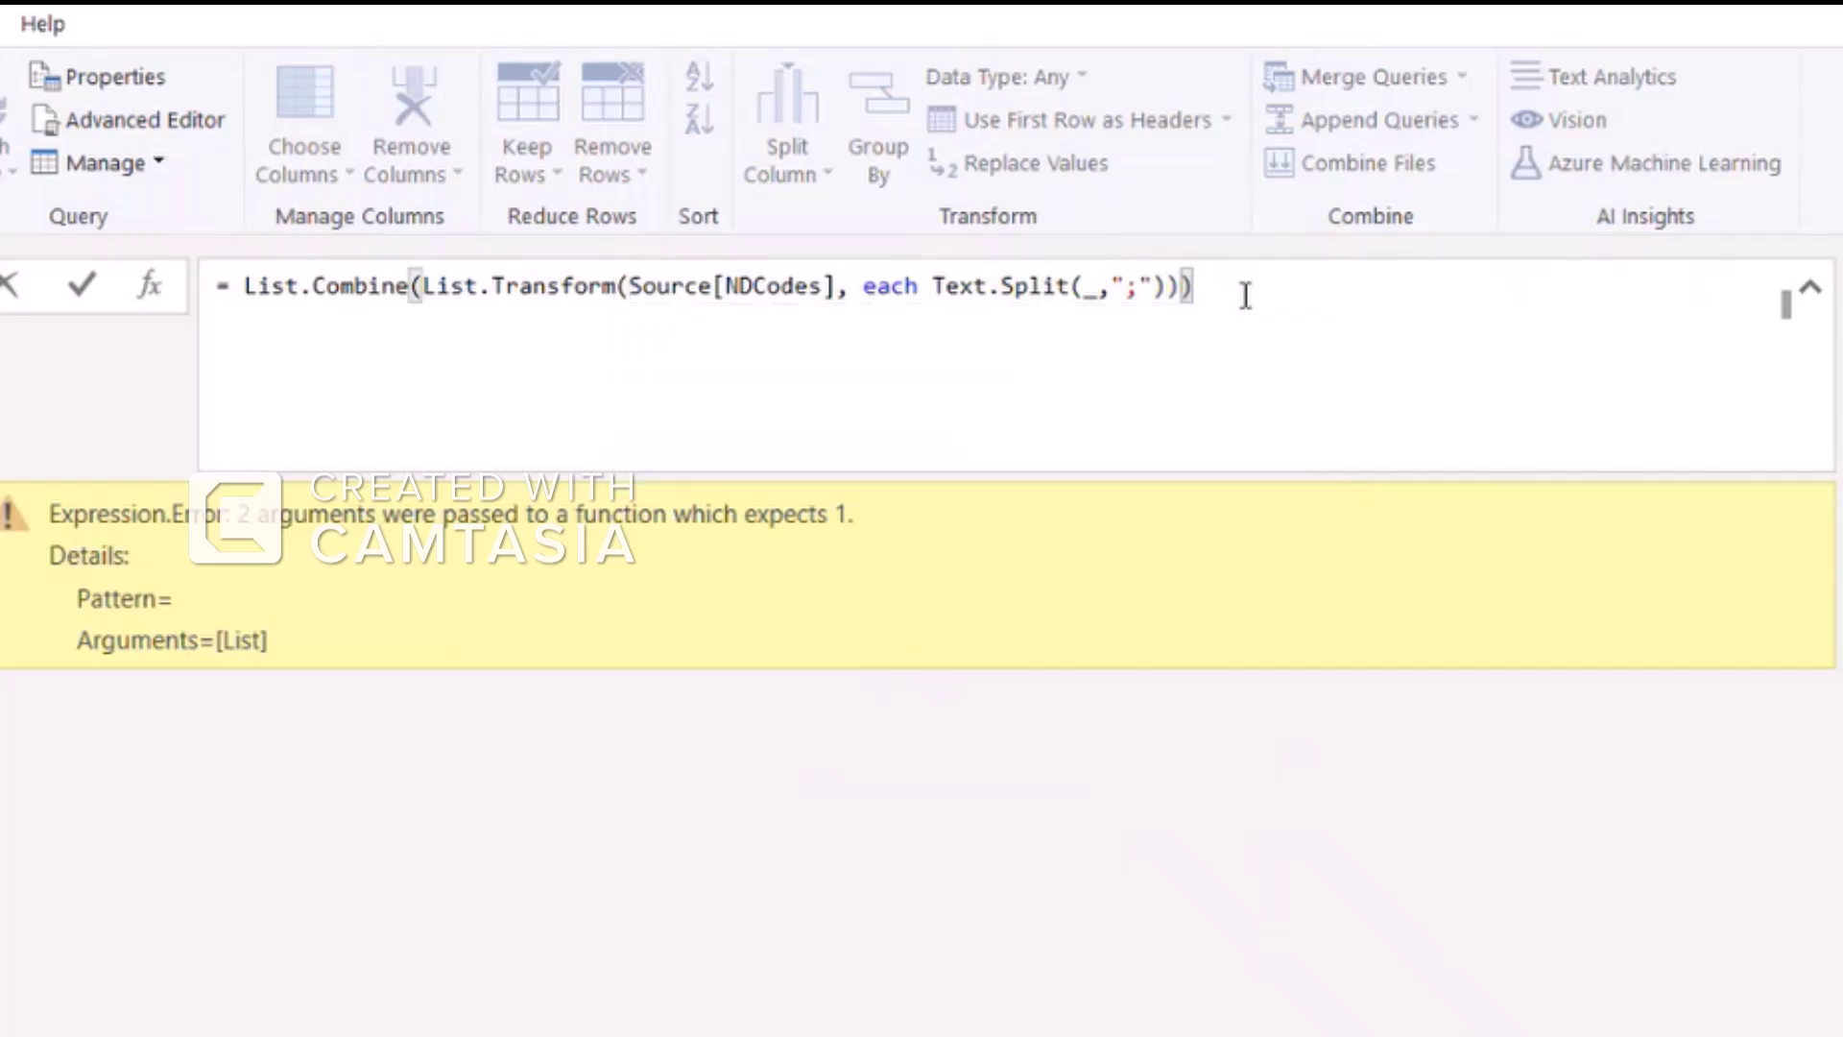
key("Return")
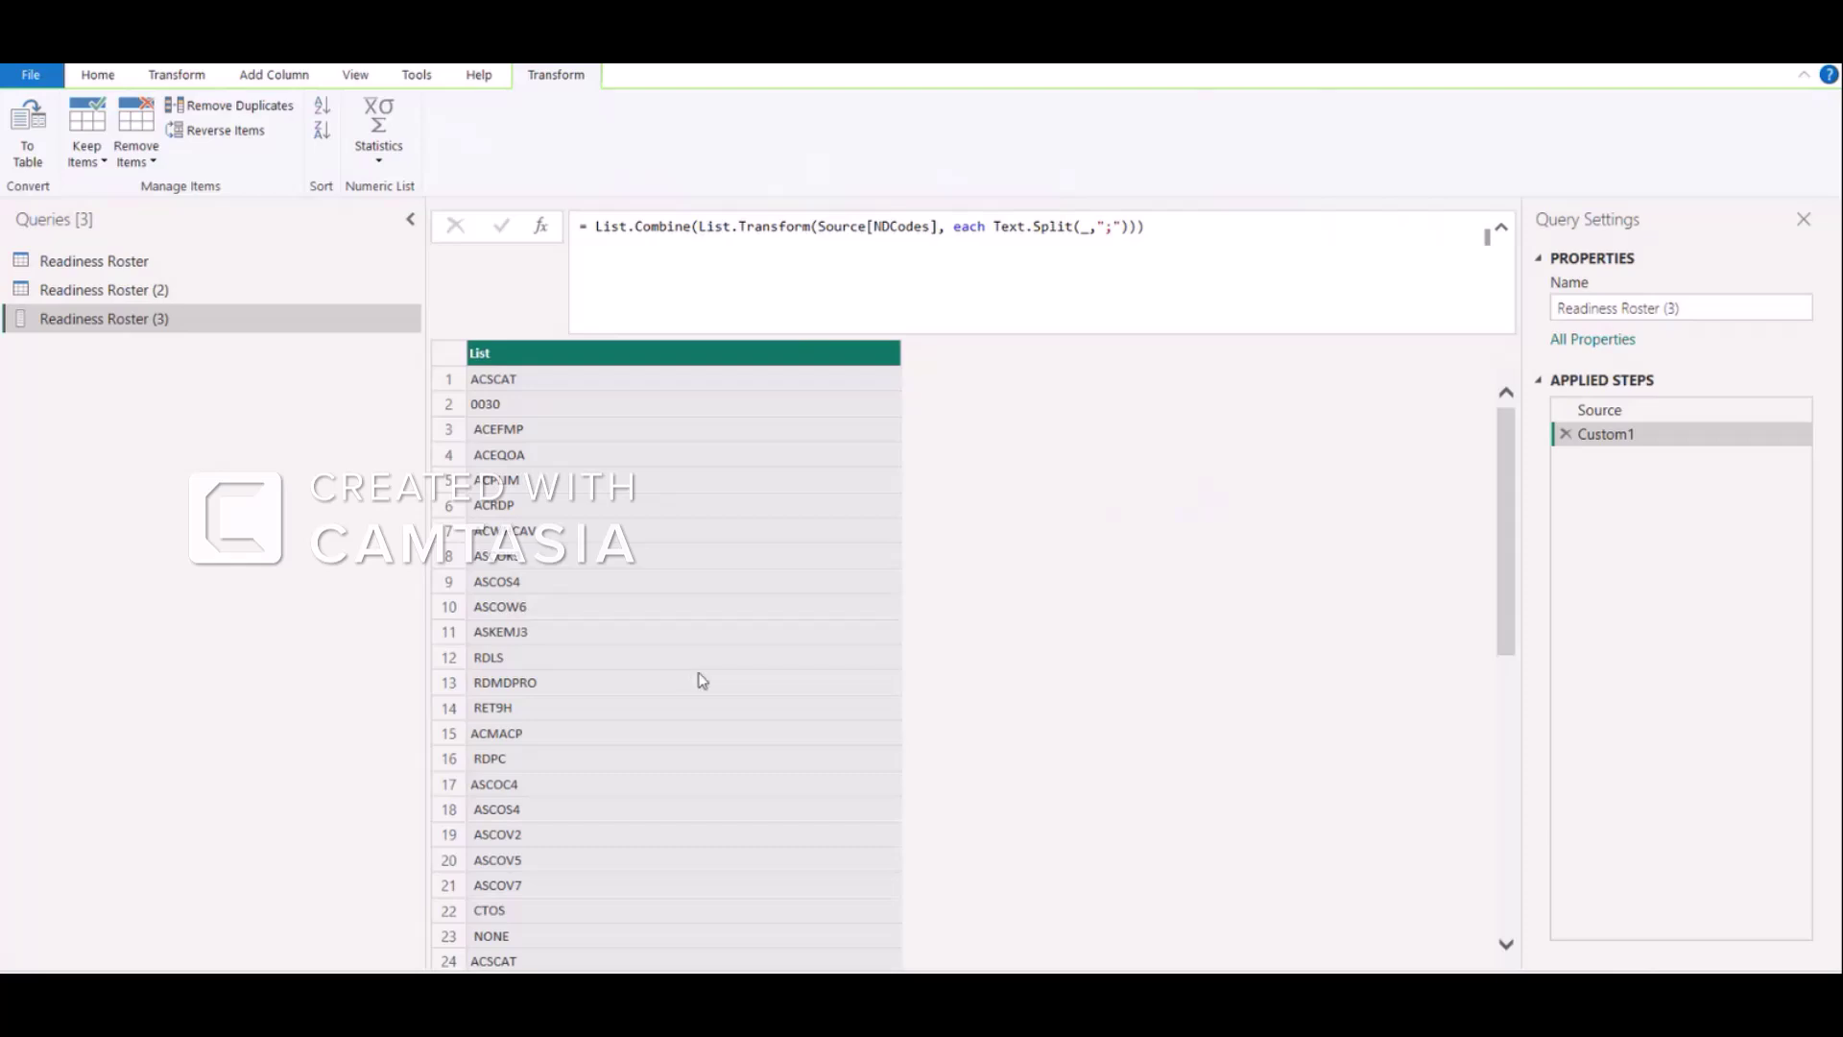
scroll(699, 678, "down", 9)
scroll(708, 667, "down", 20)
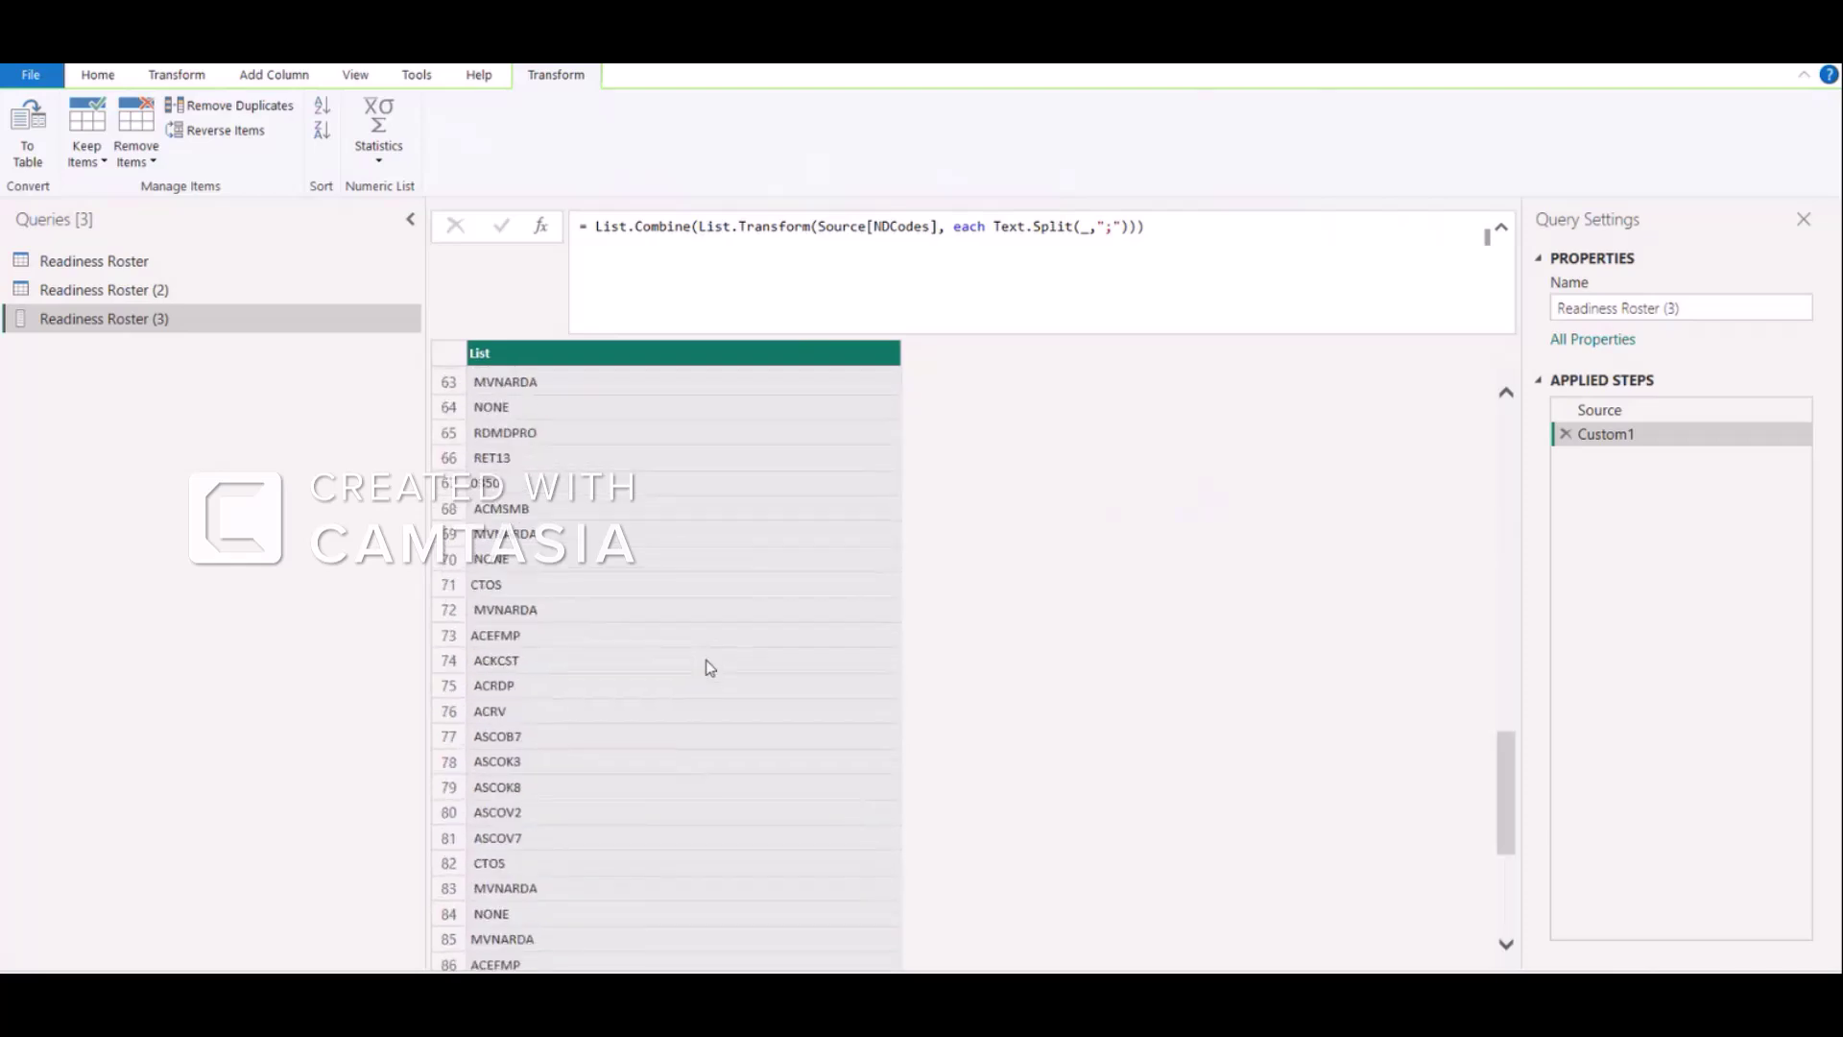
scroll(702, 660, "down", 17)
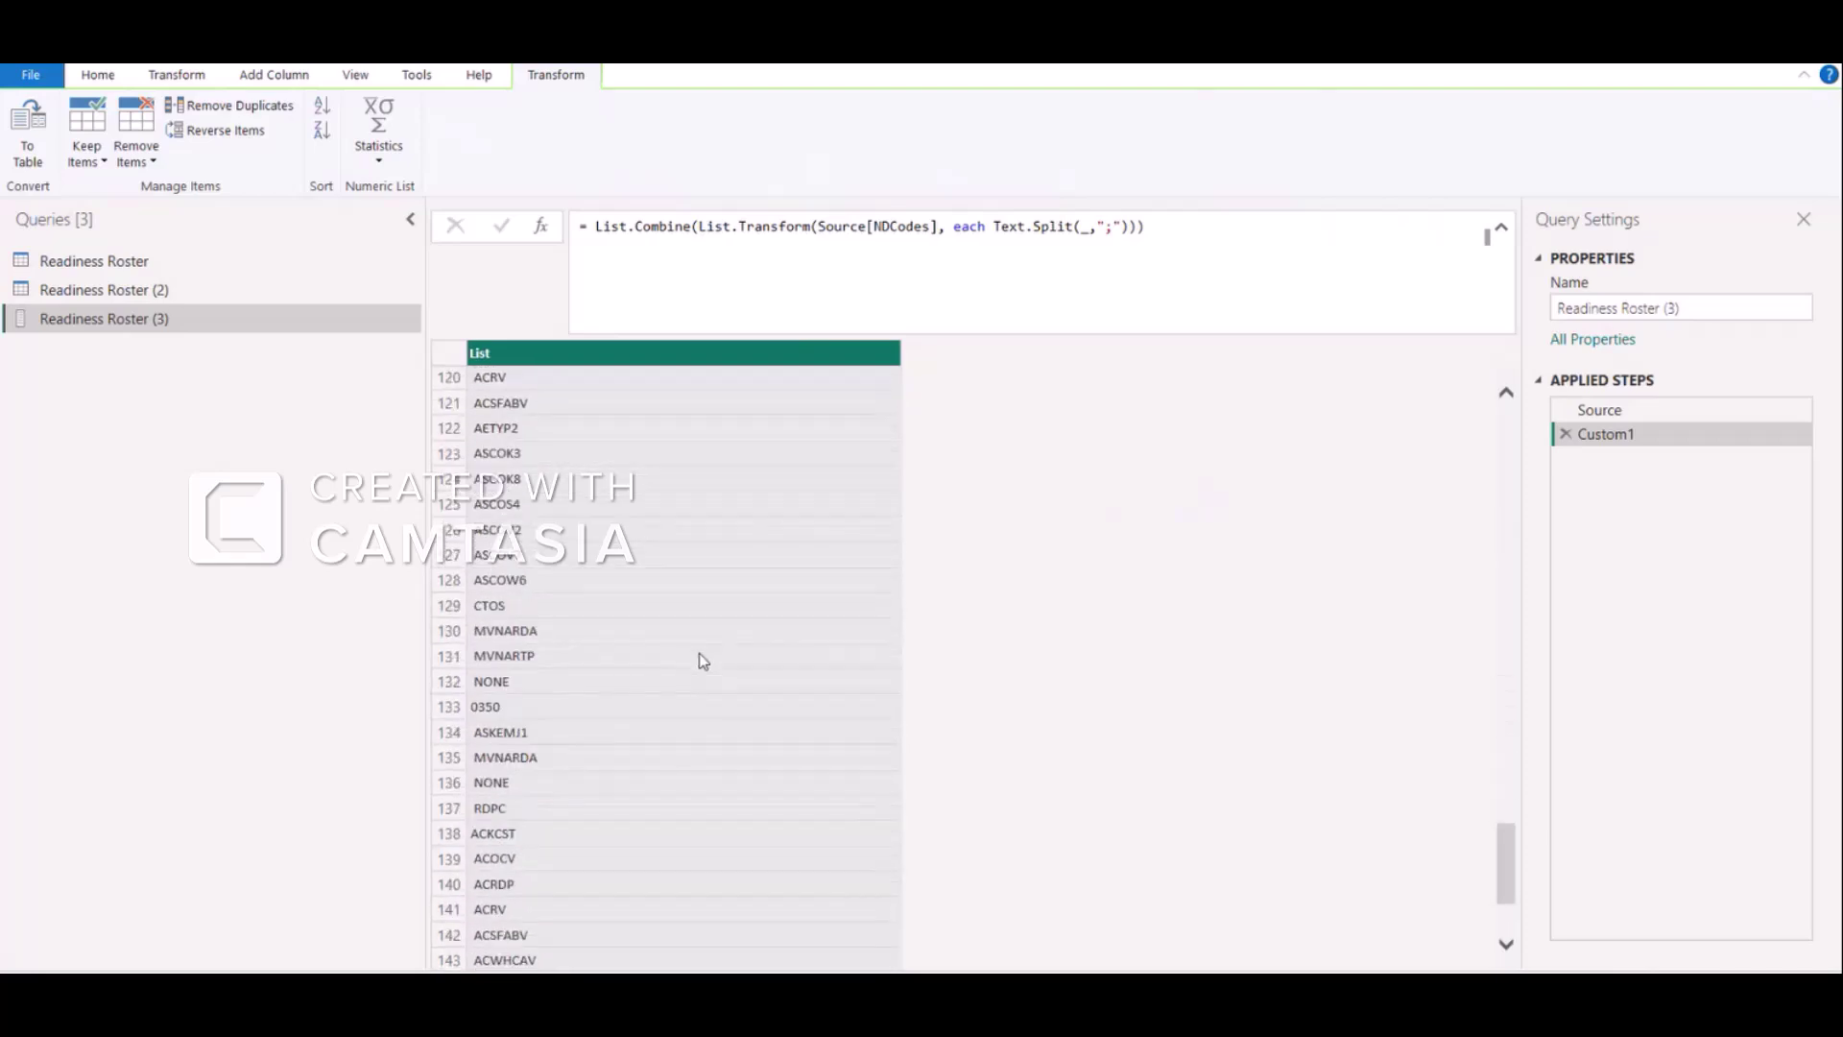
scroll(701, 641, "down", 3)
scroll(705, 633, "up", 10)
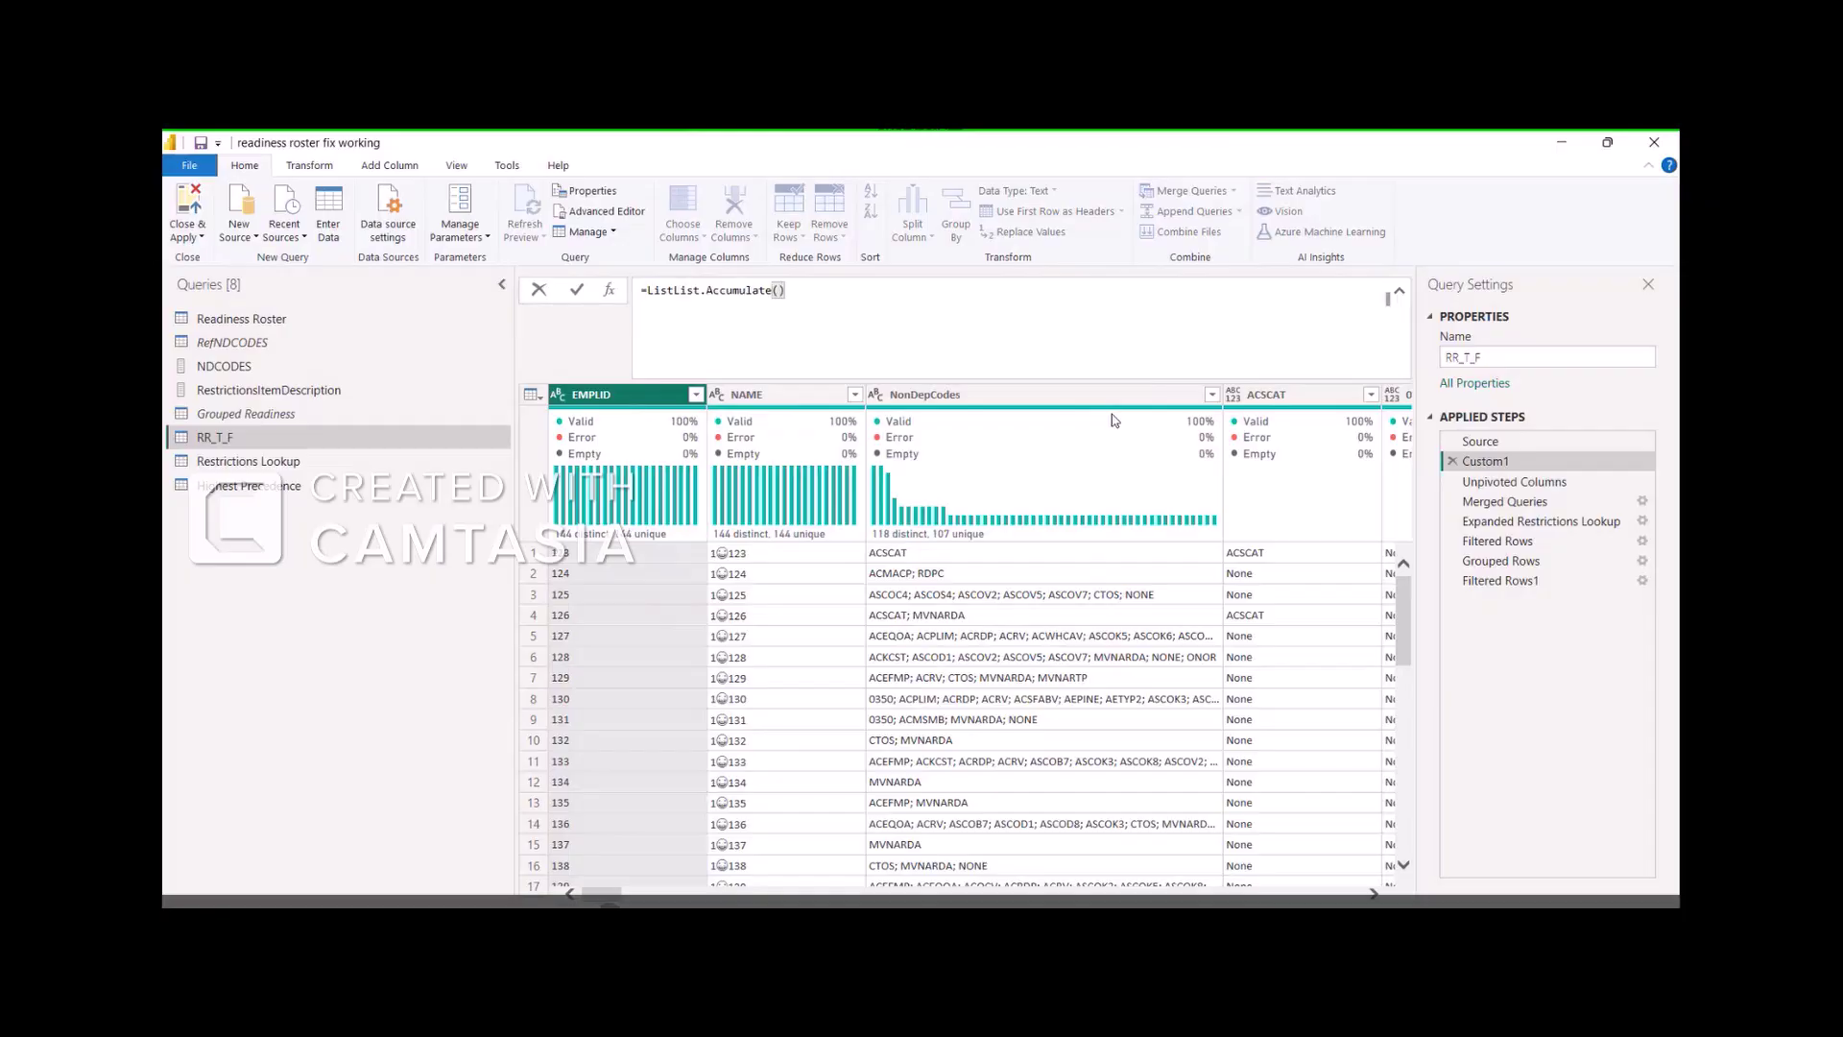
Remove the duplicated List text in front of List.Accumulate in the Custom1 formula of the RR_T_F query.
left_click(677, 288)
key("BackSpace")
key("BackSpace")
key("BackSpace")
key("BackSpace")
Give List.Accumulate NDCODES as its list and Source as its seed, each followed by a comma.
left_click(752, 290)
type("n")
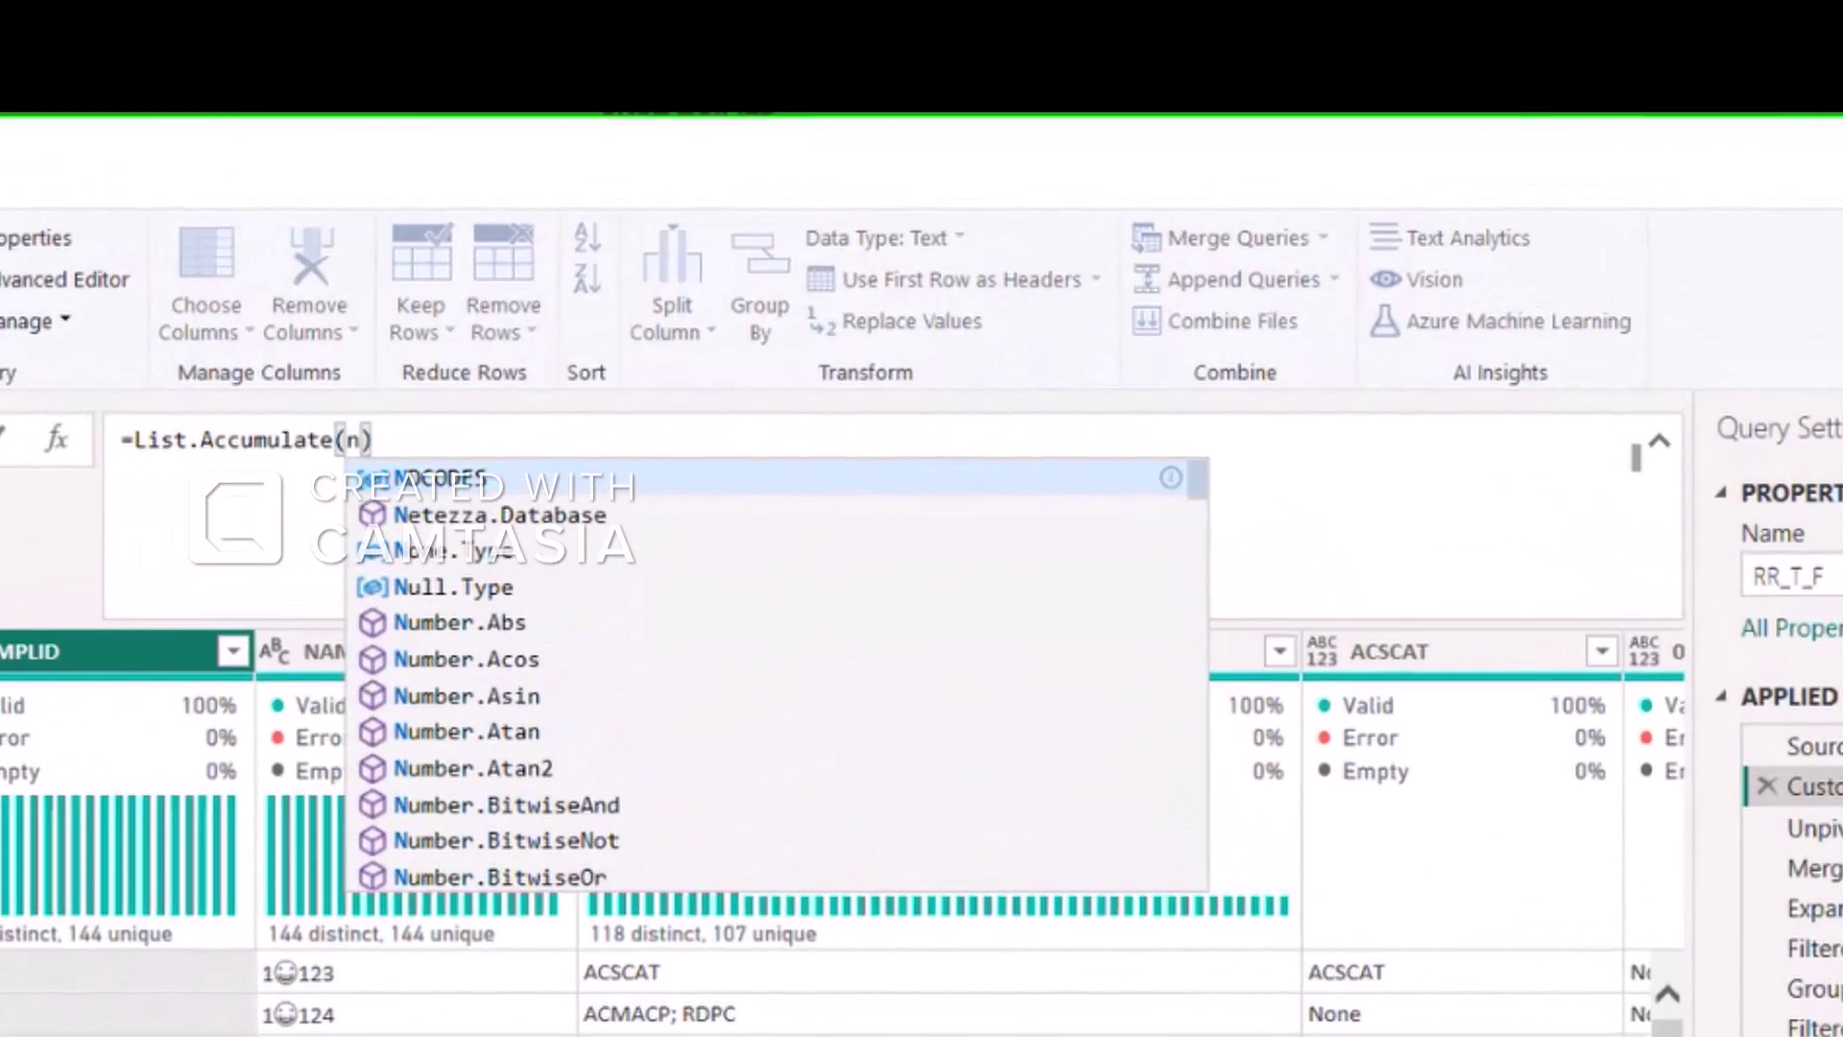
key("Tab")
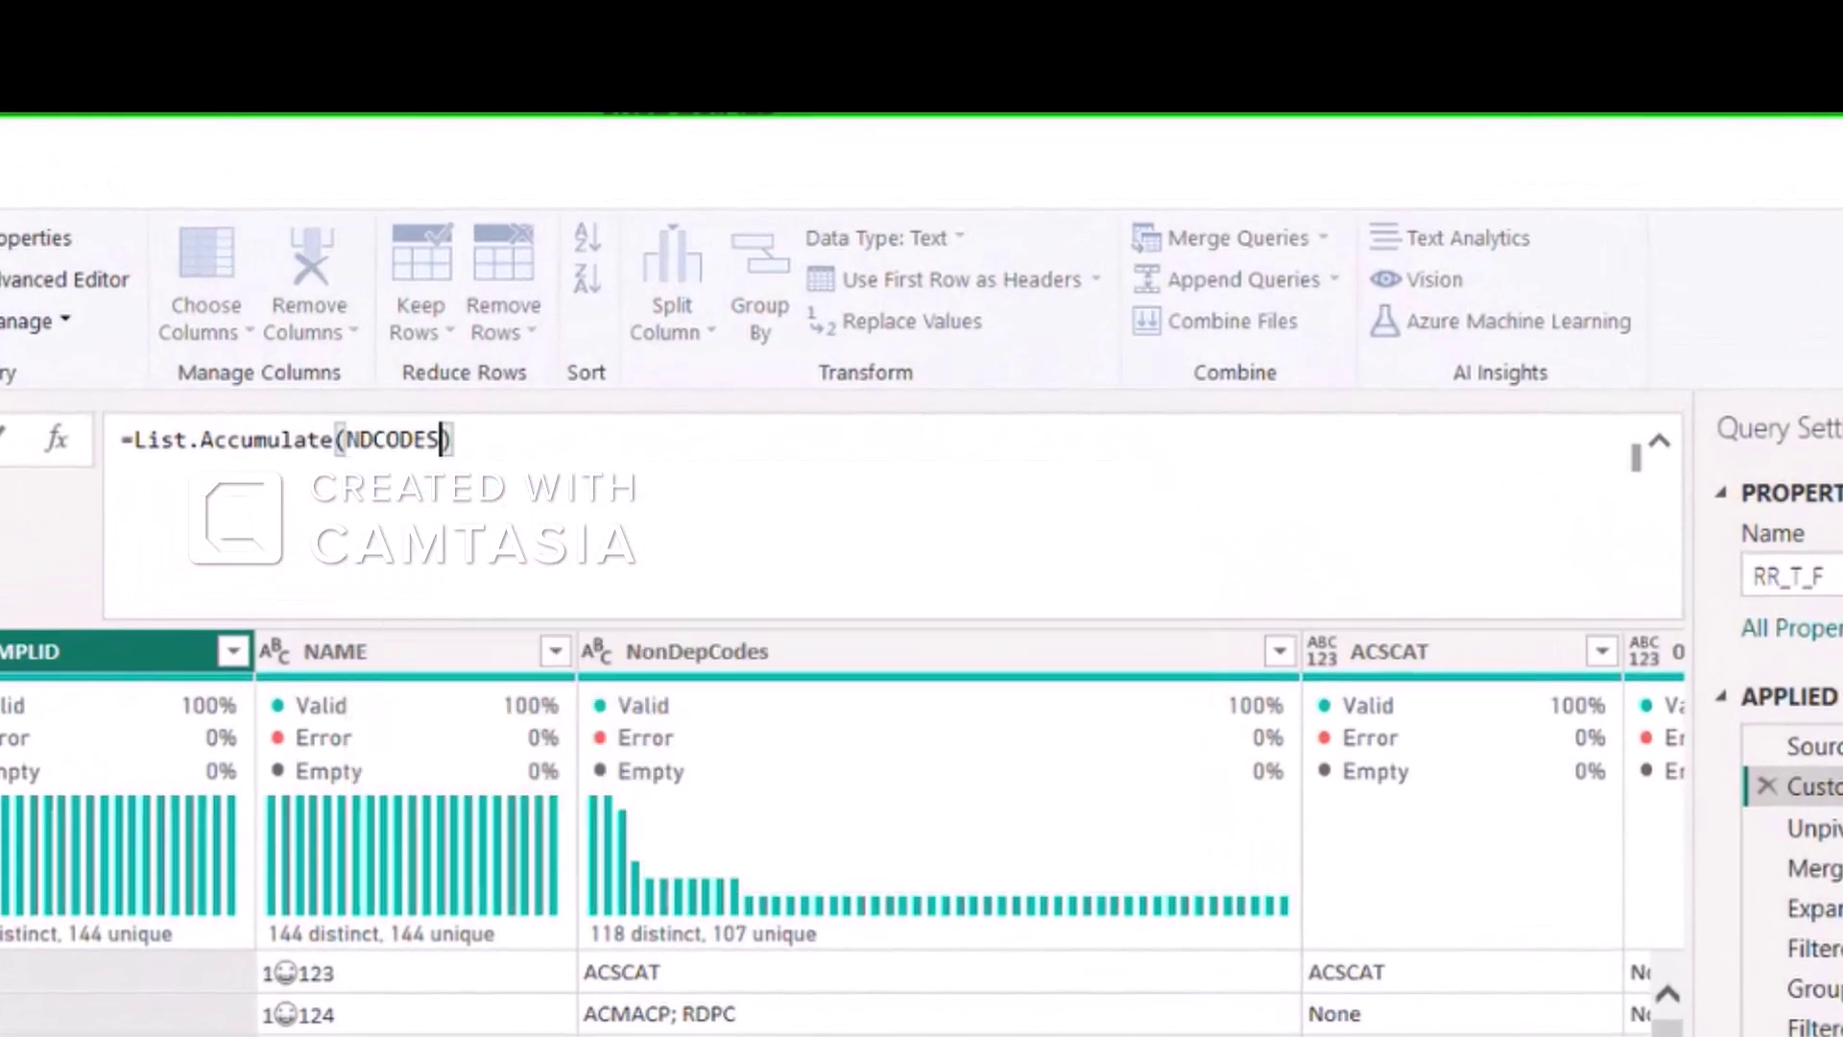
type(",")
type("so")
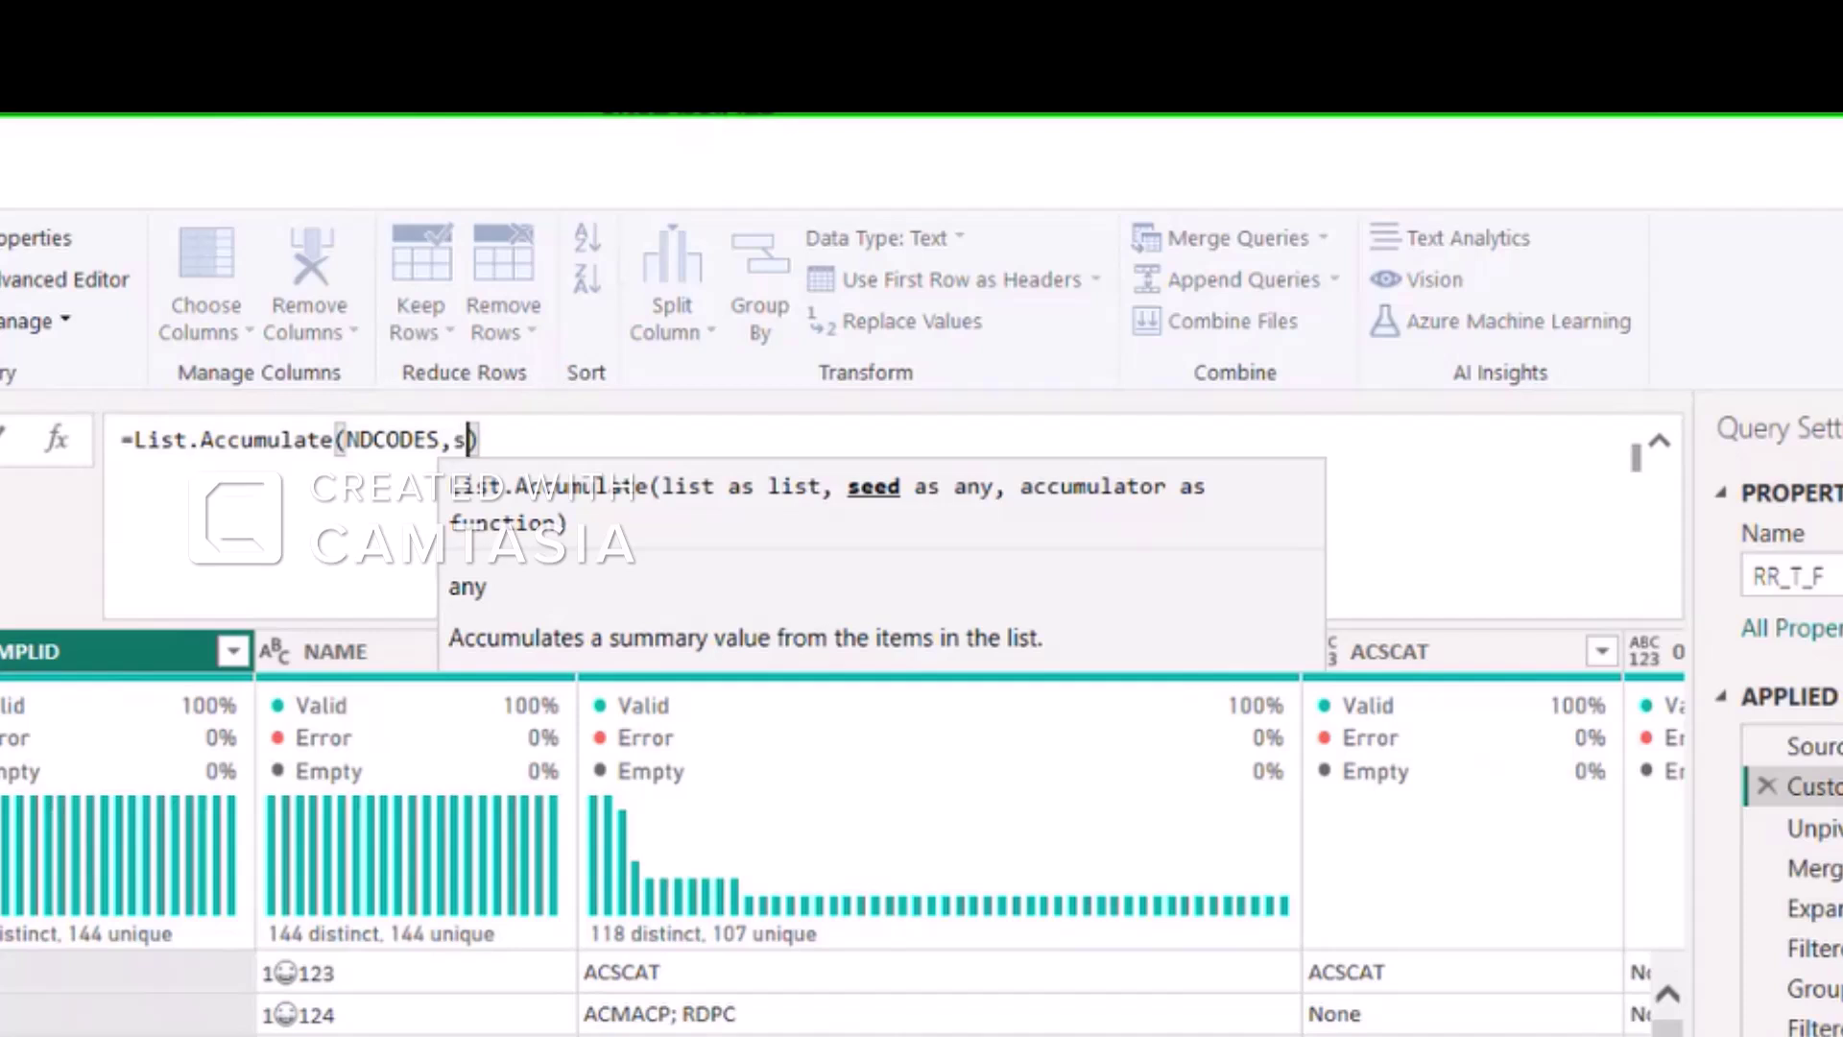
key("Tab")
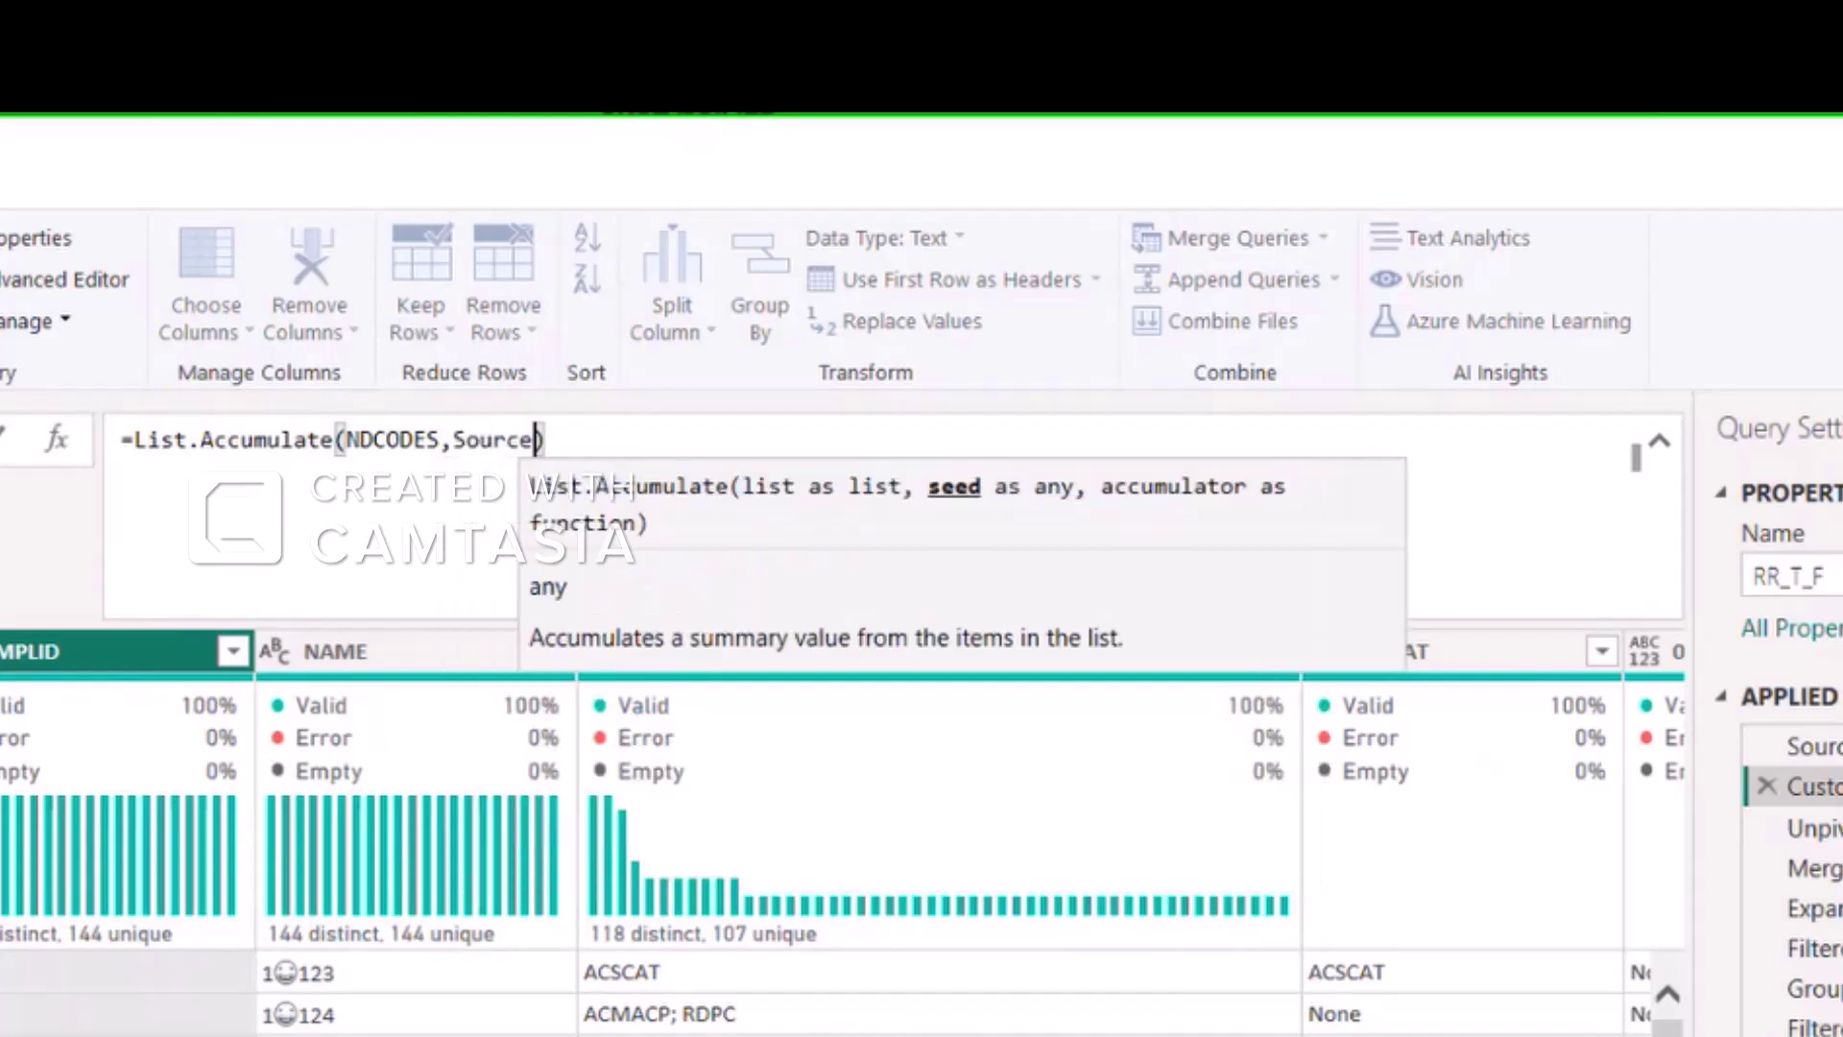
type(",")
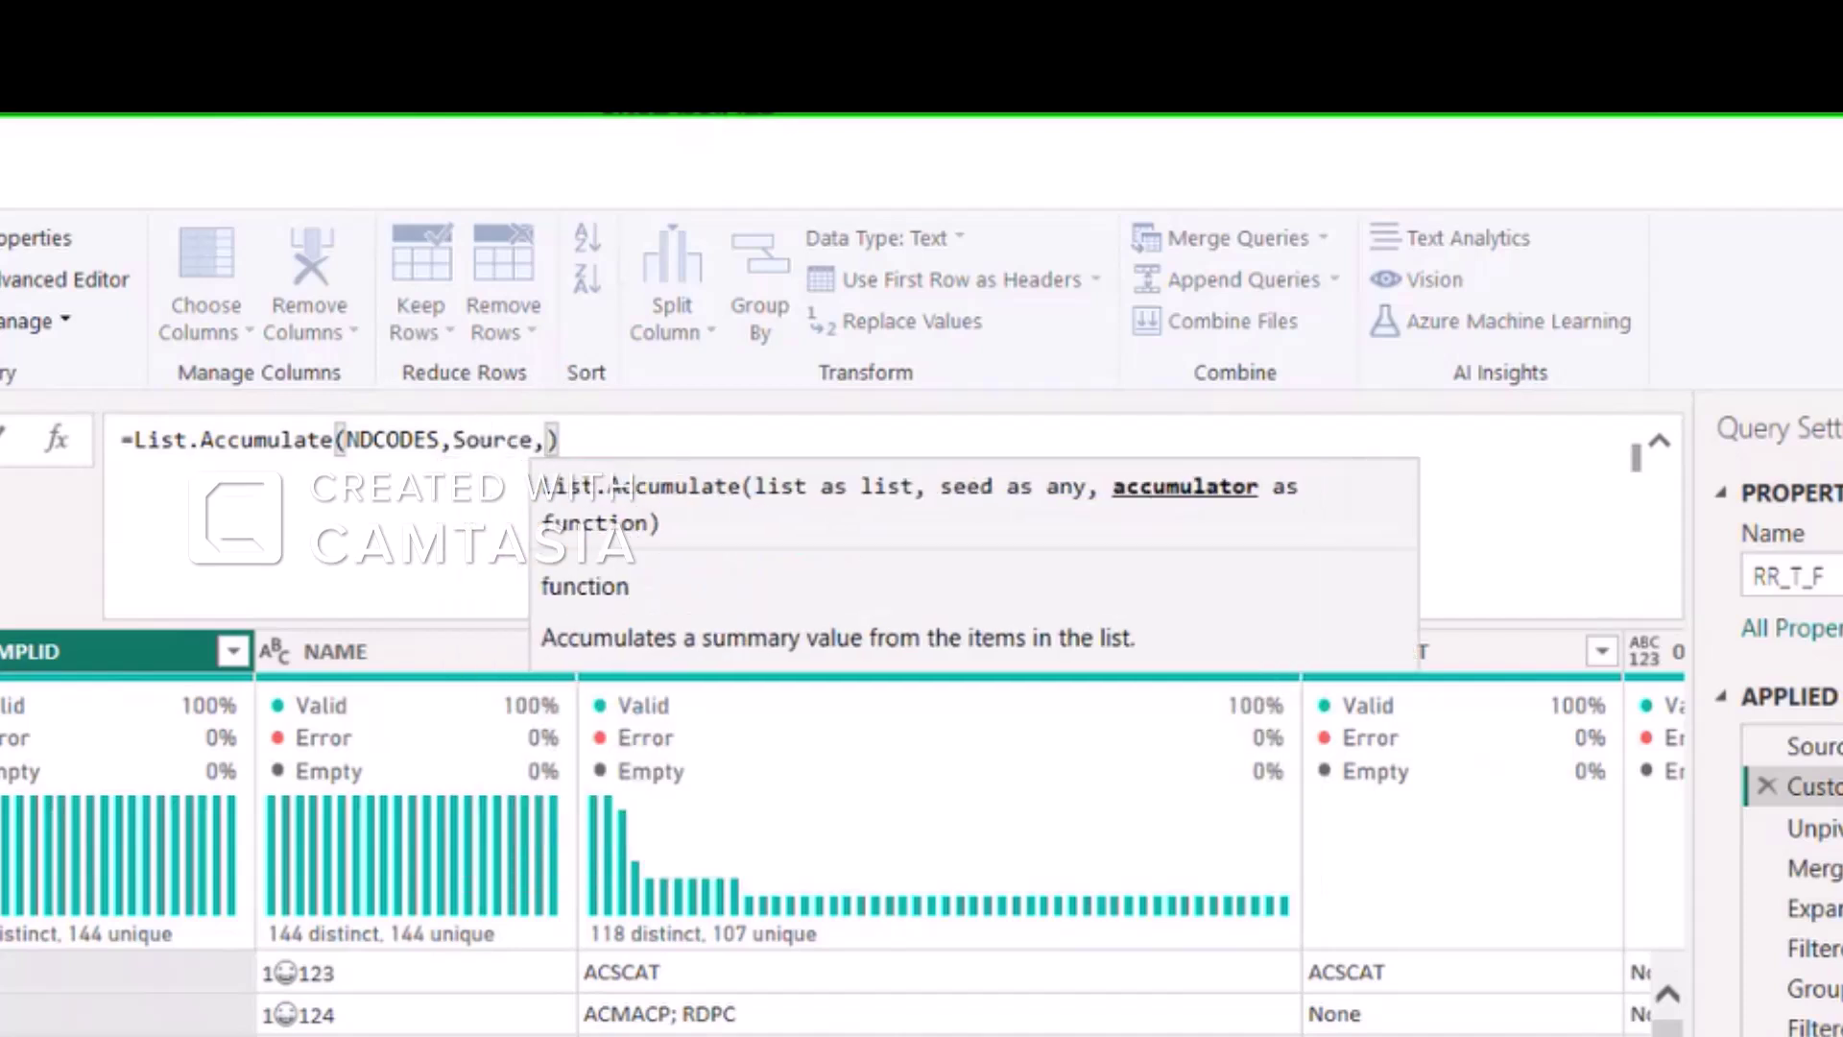
Begin the accumulator function with the parameters (Output,NonDepCode) and =>, leaving out the final closing parenthesis of List.Accumulate.
type("(A")
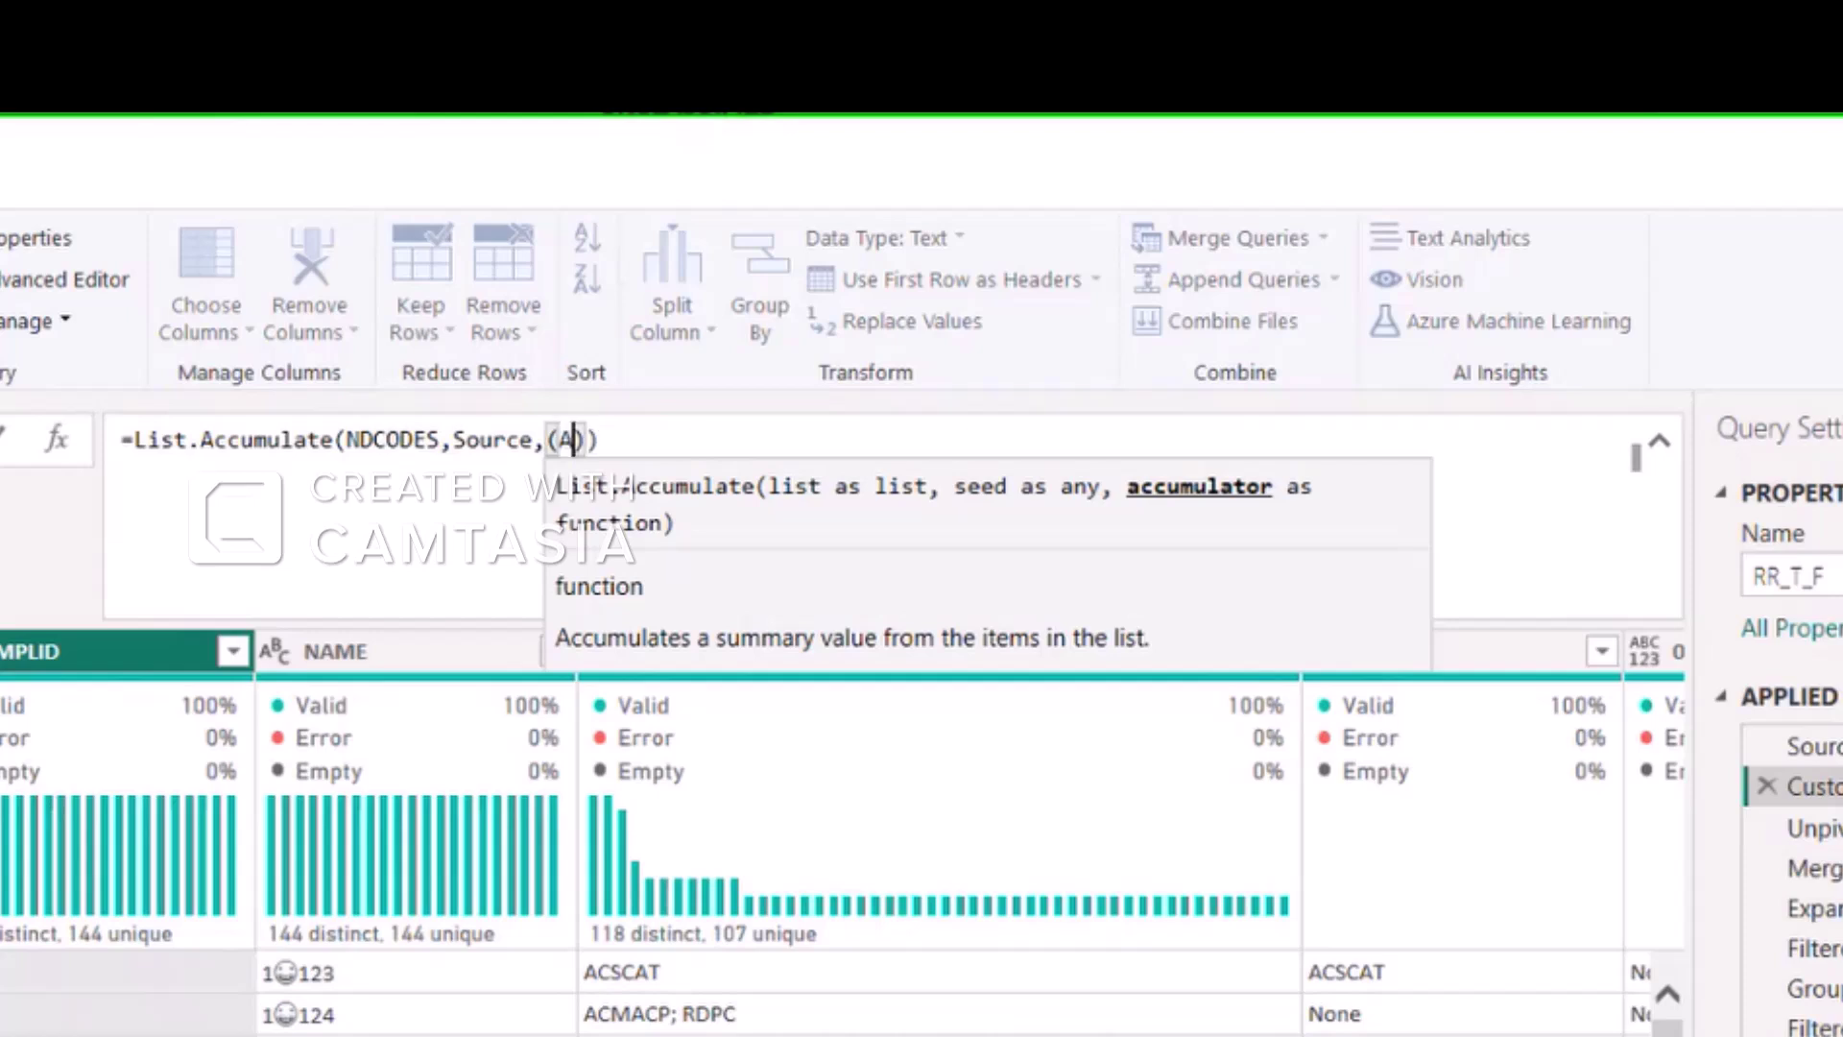
key("BackSpace")
type("Outp")
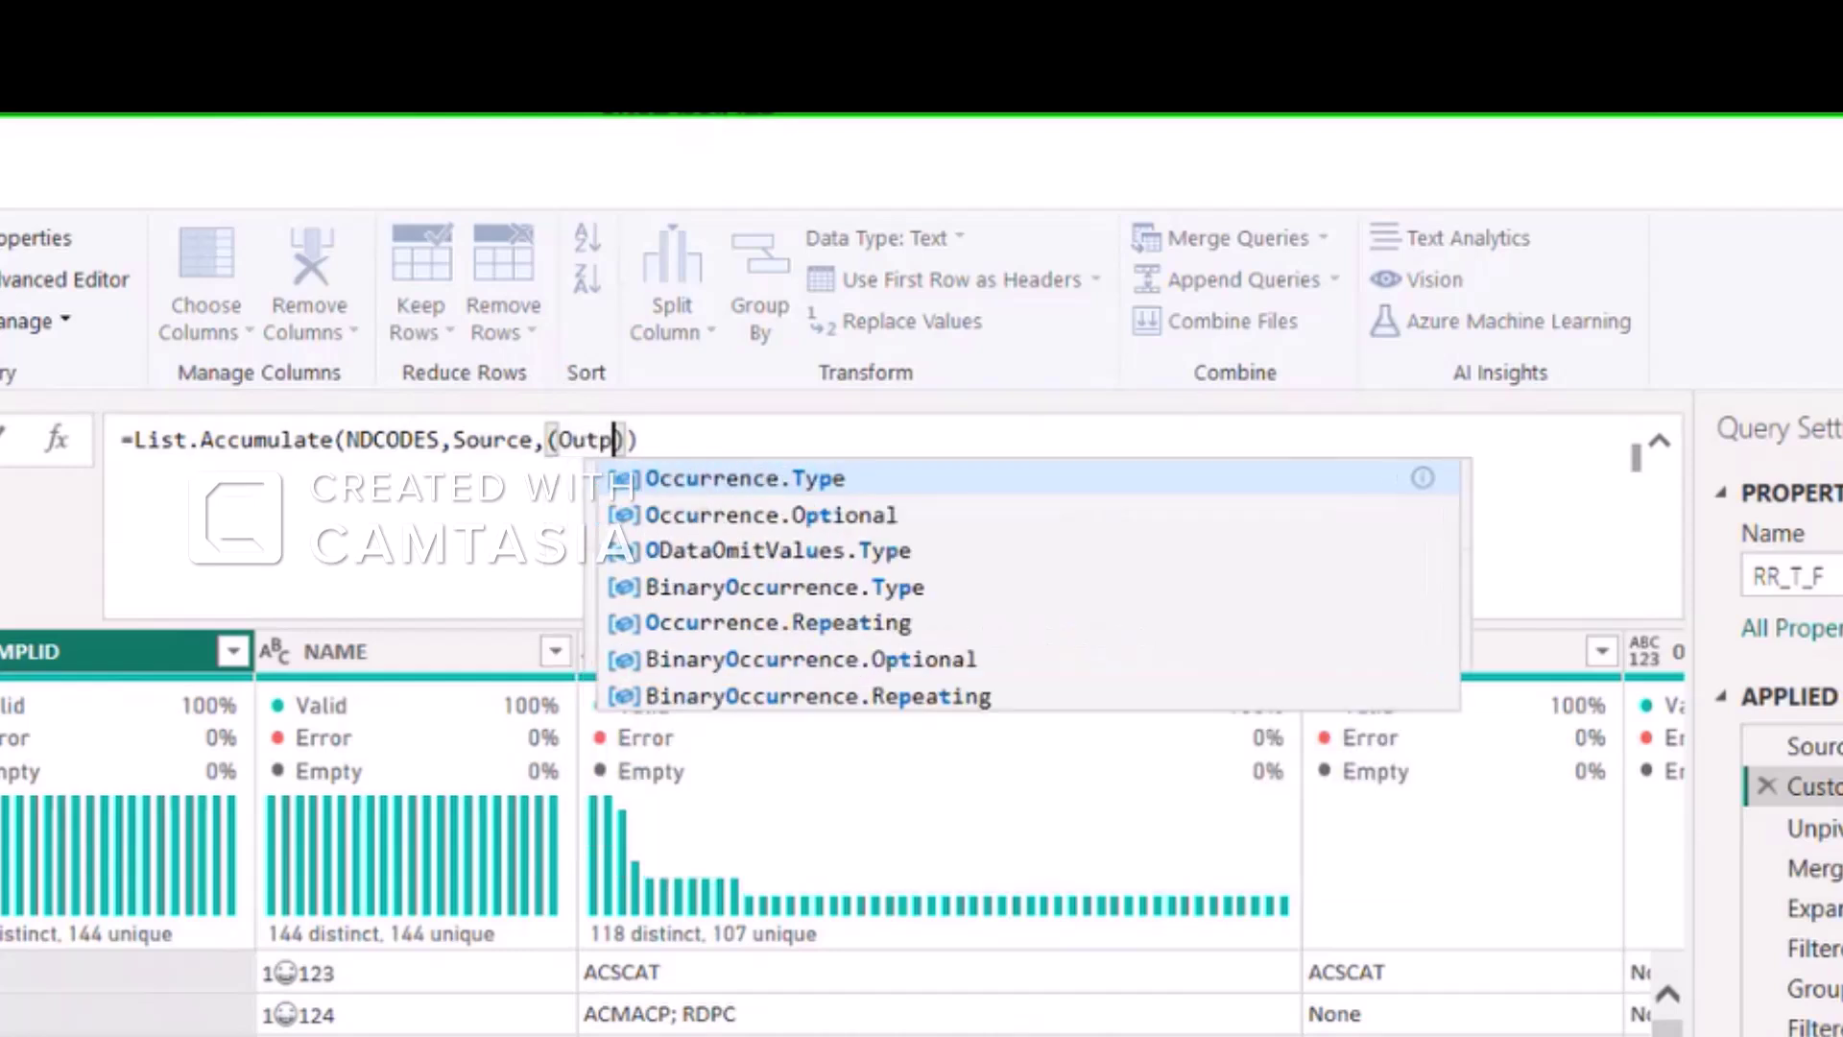
type("ut,")
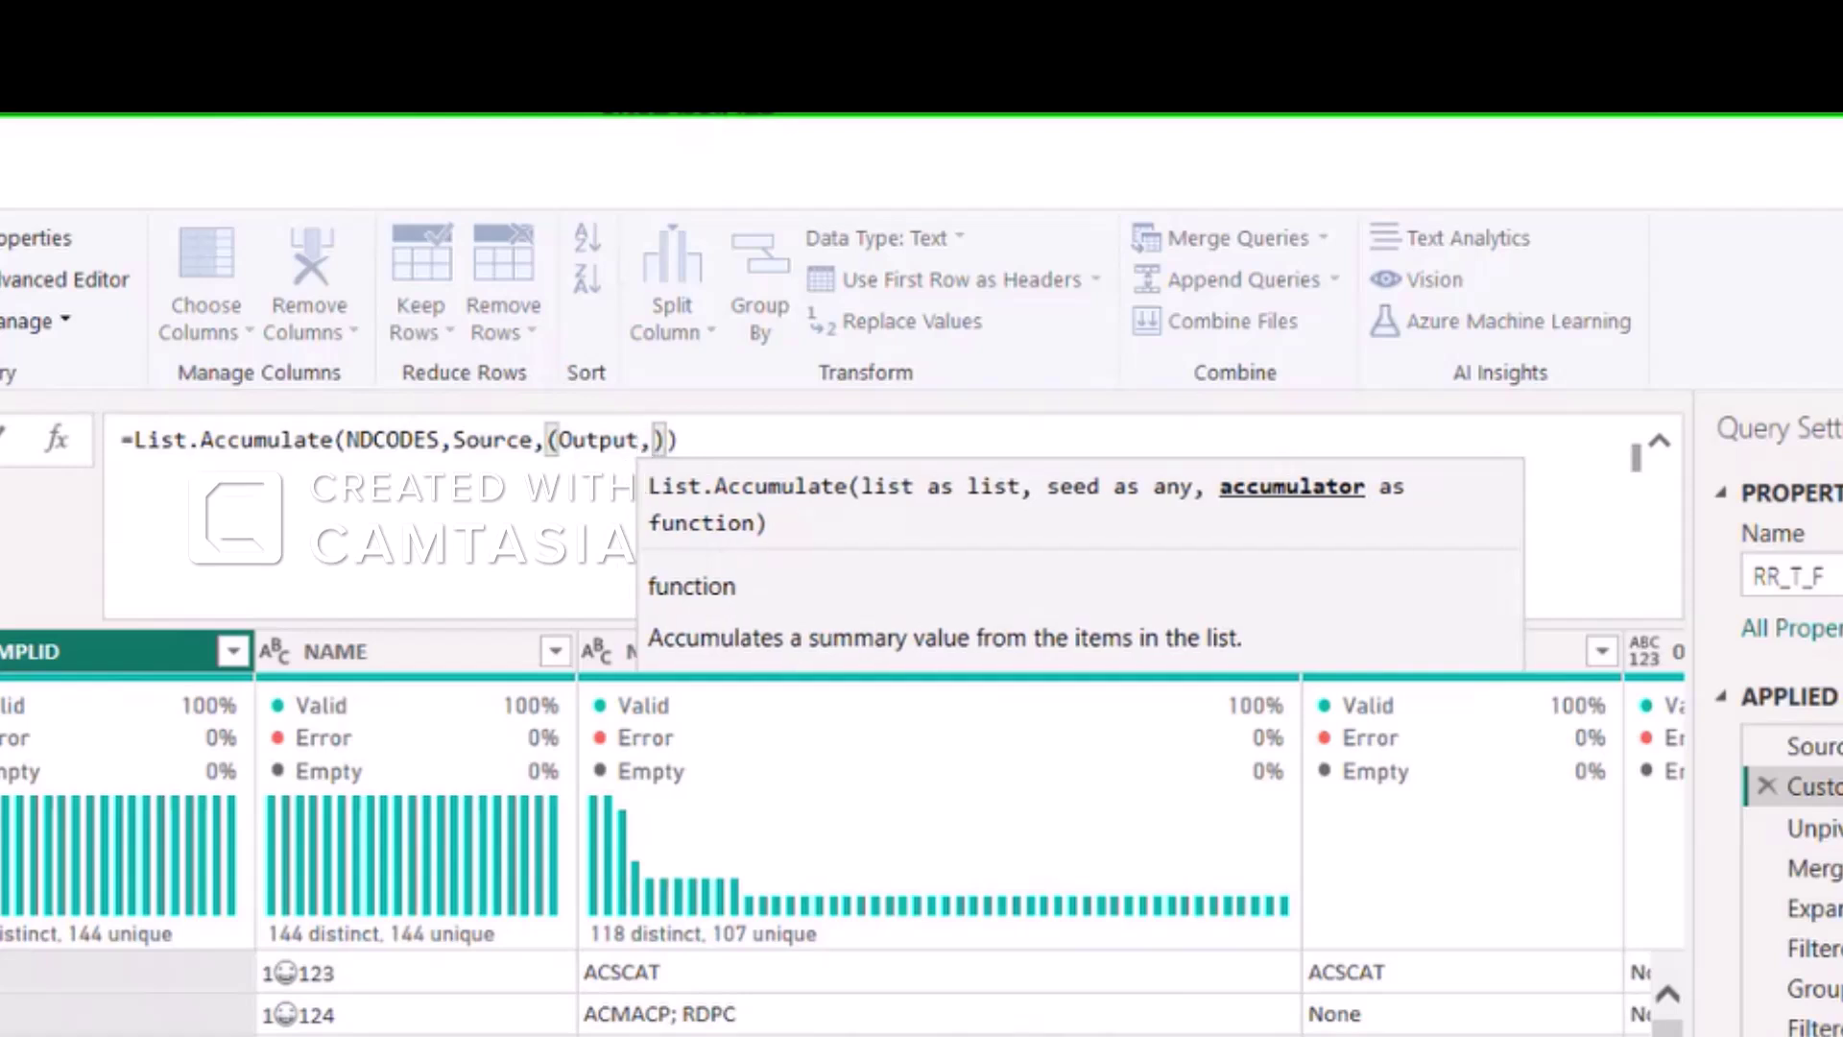
type("NonDep")
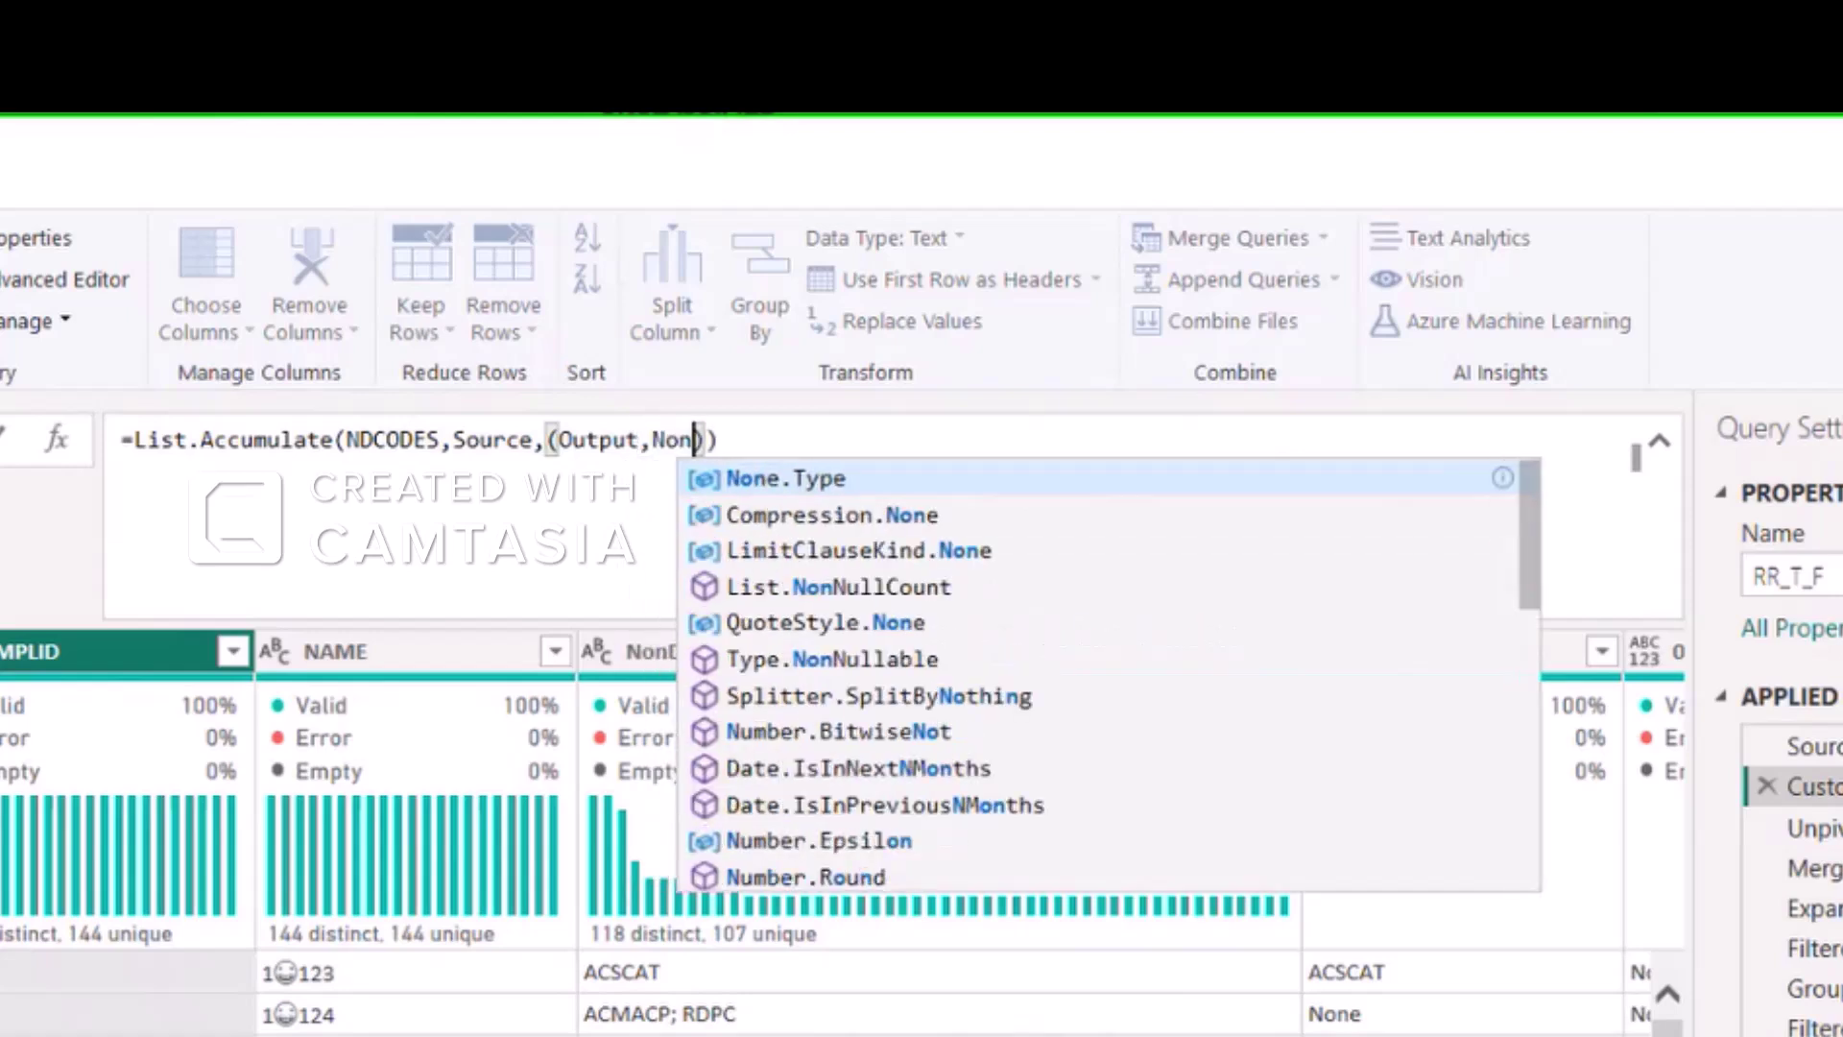
type("Code")
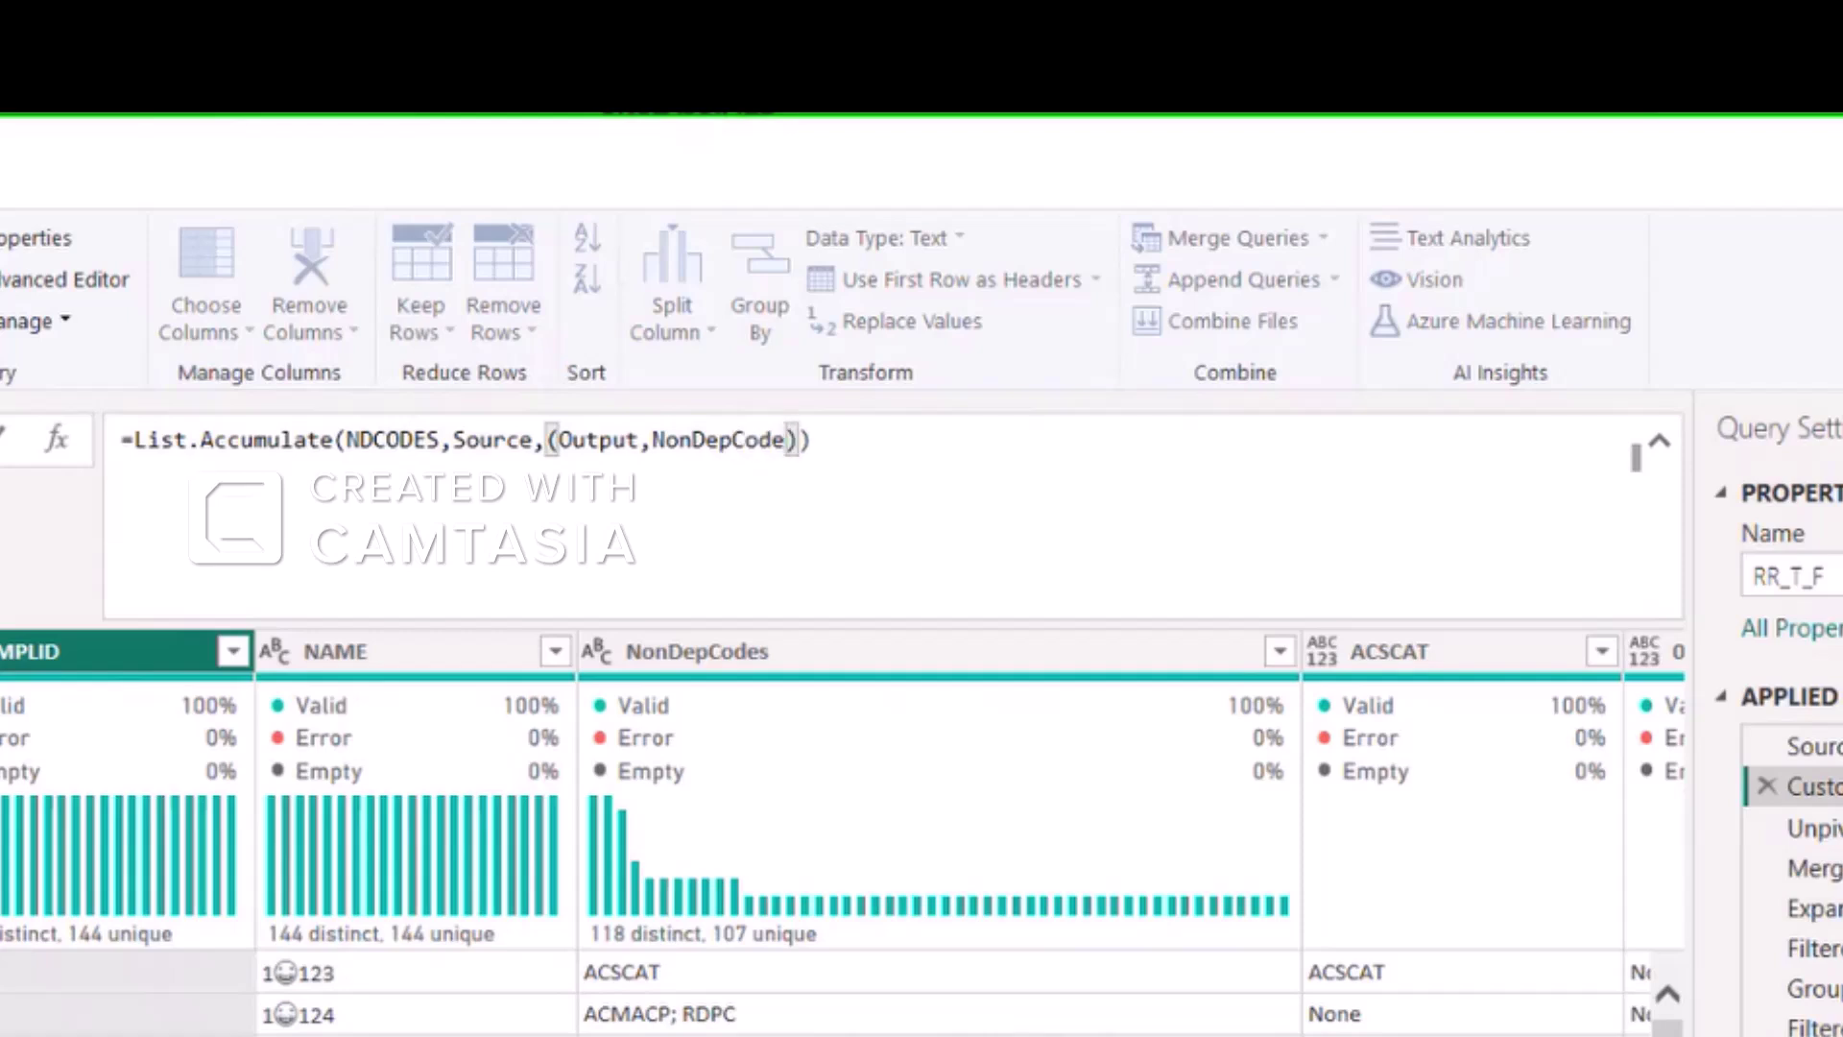
left_click(848, 443)
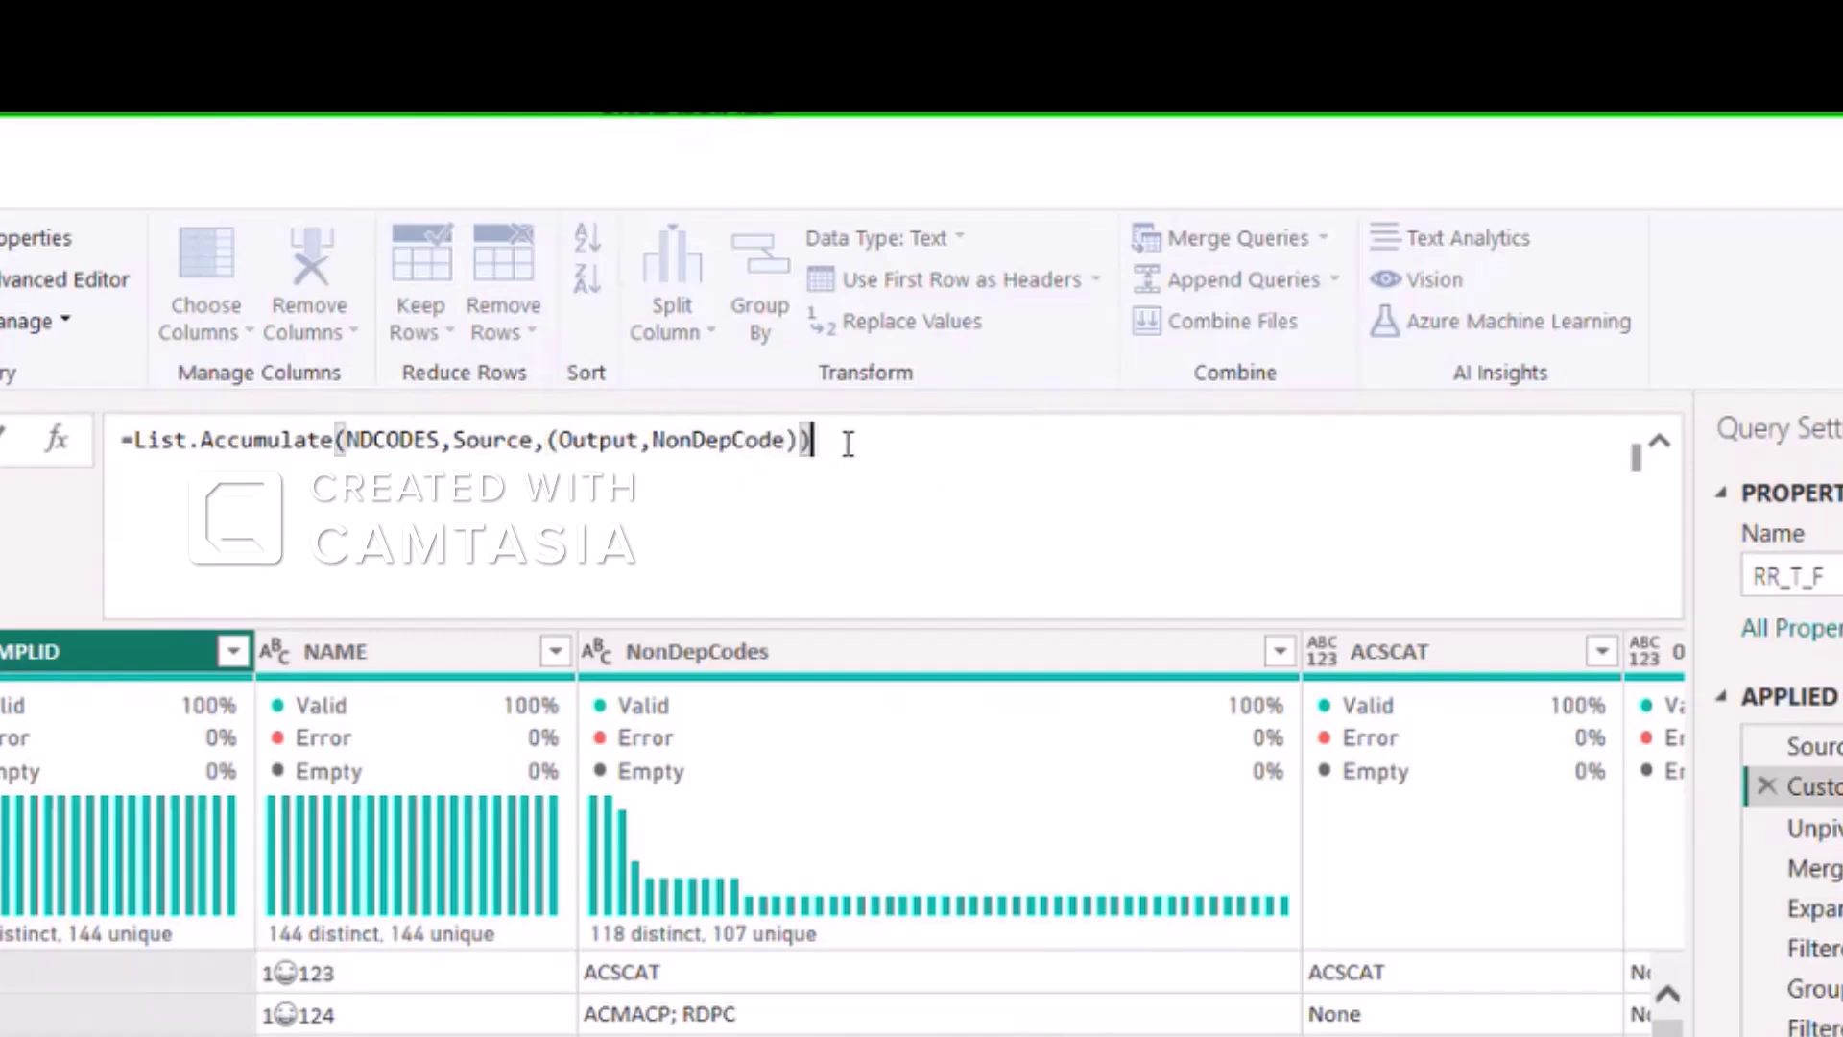
key("BackSpace")
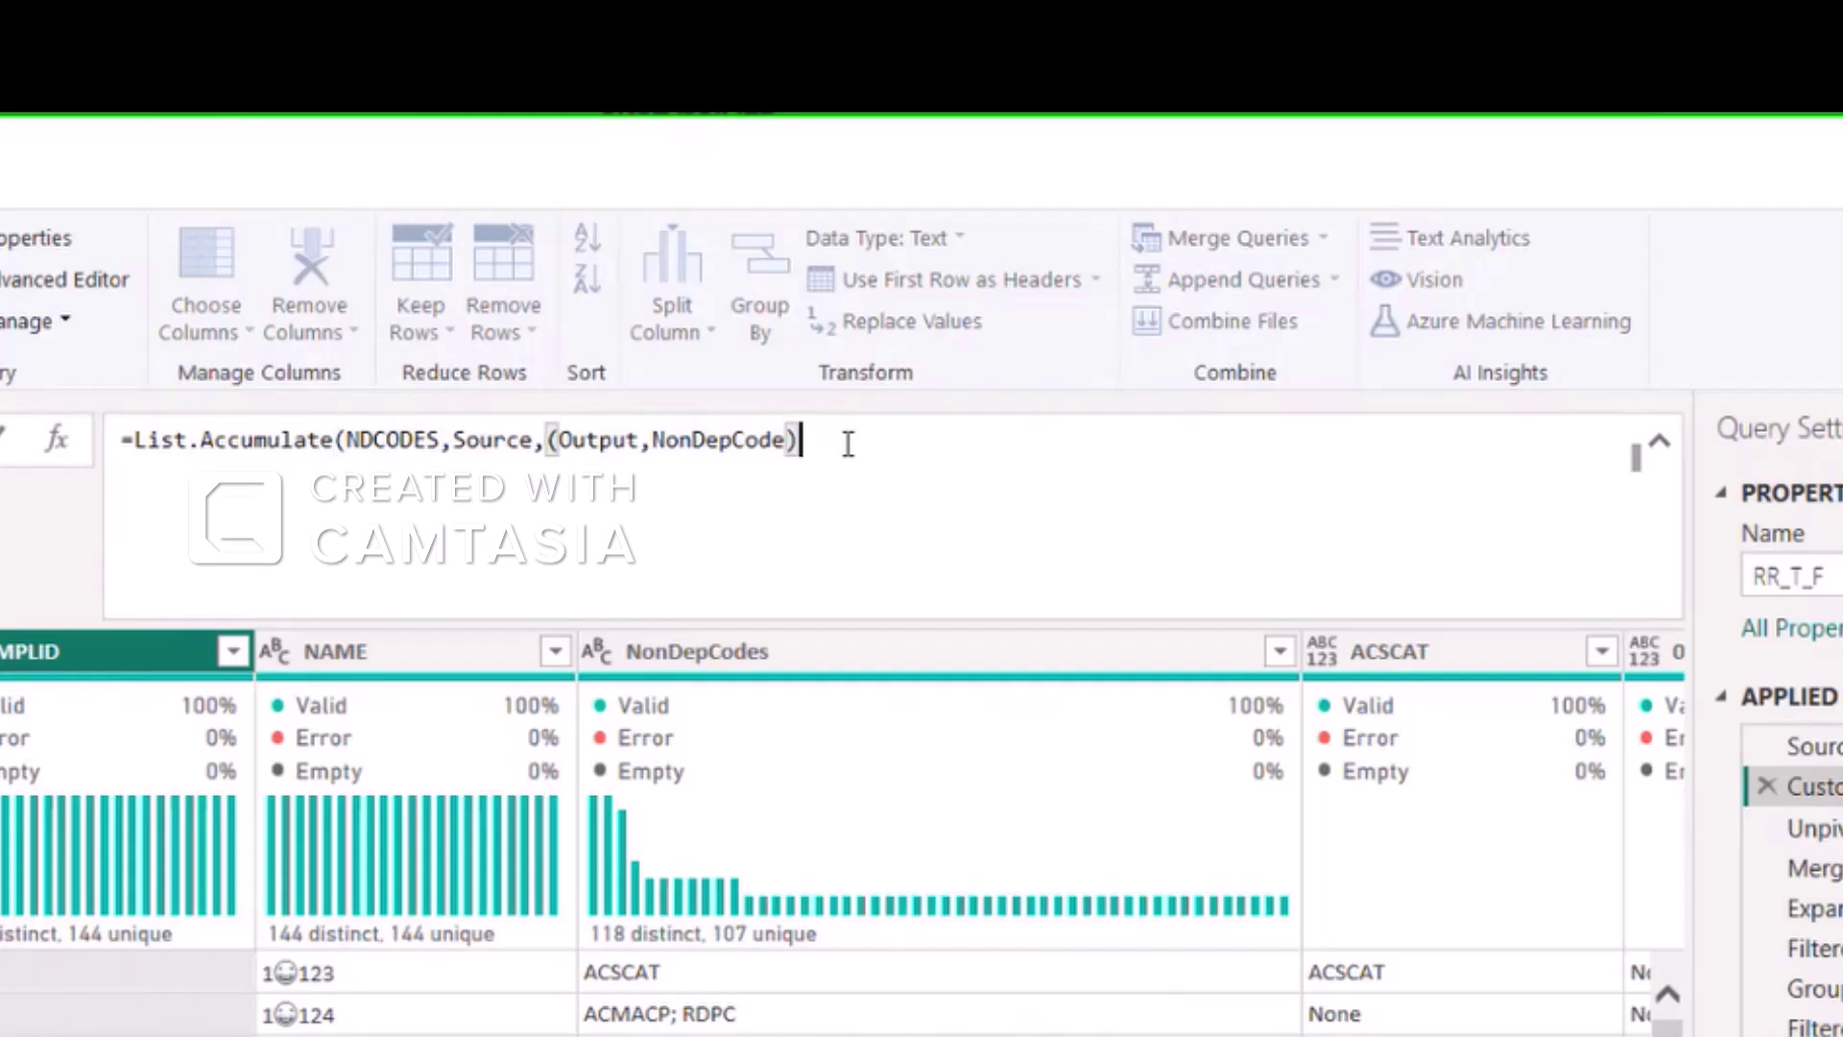
type("=>")
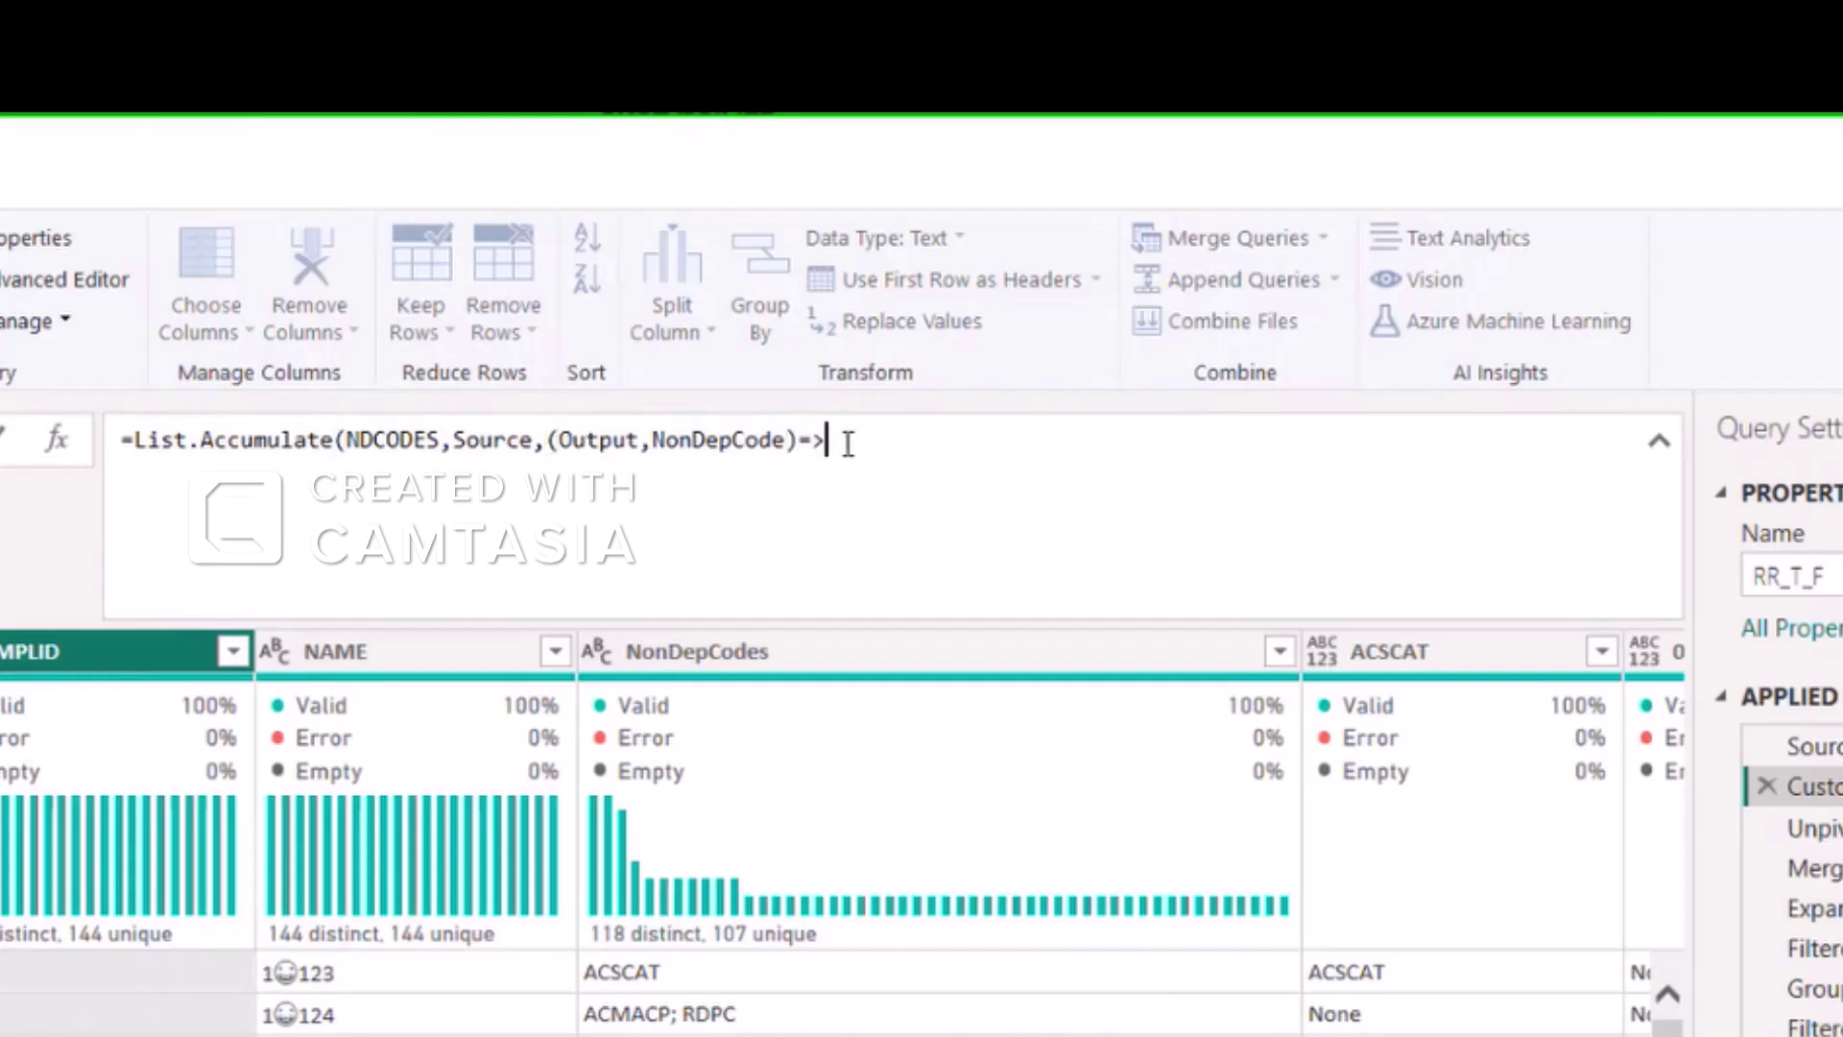
Open a Table.AddColumn( call as the body of the accumulator function.
type("Table")
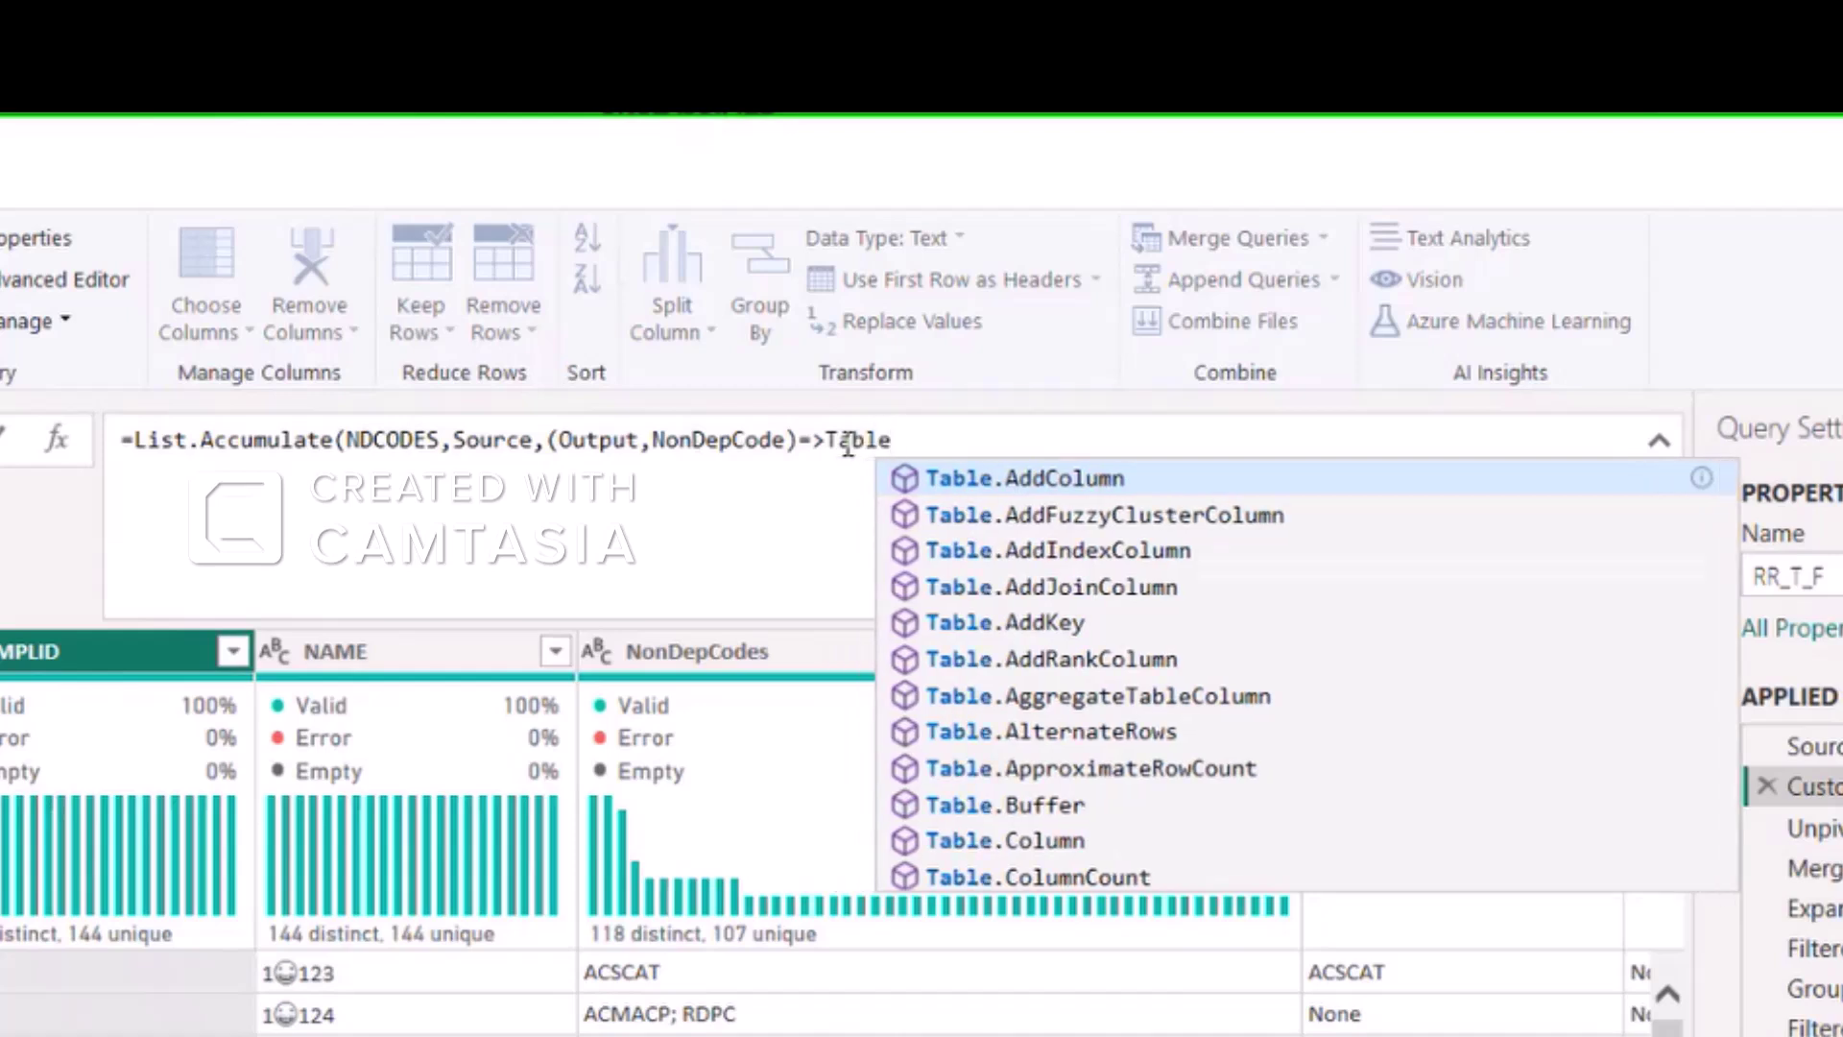
key("Tab")
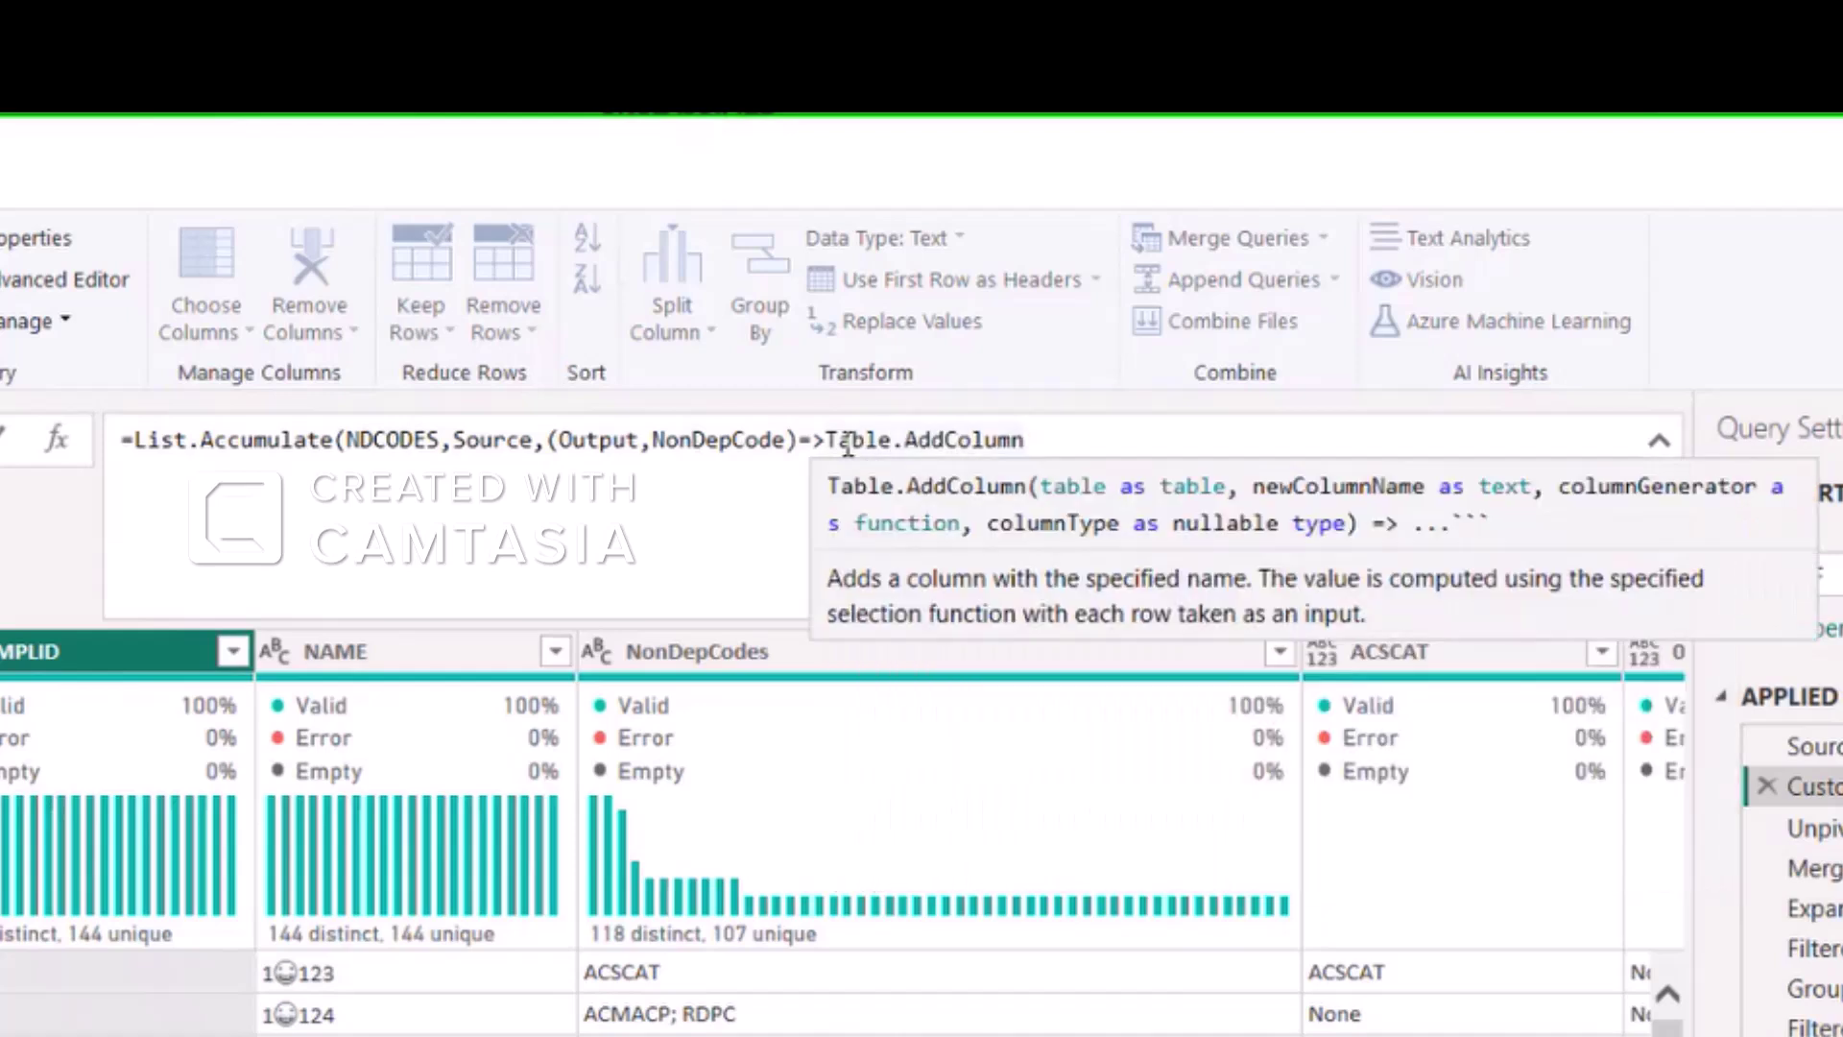
type("(")
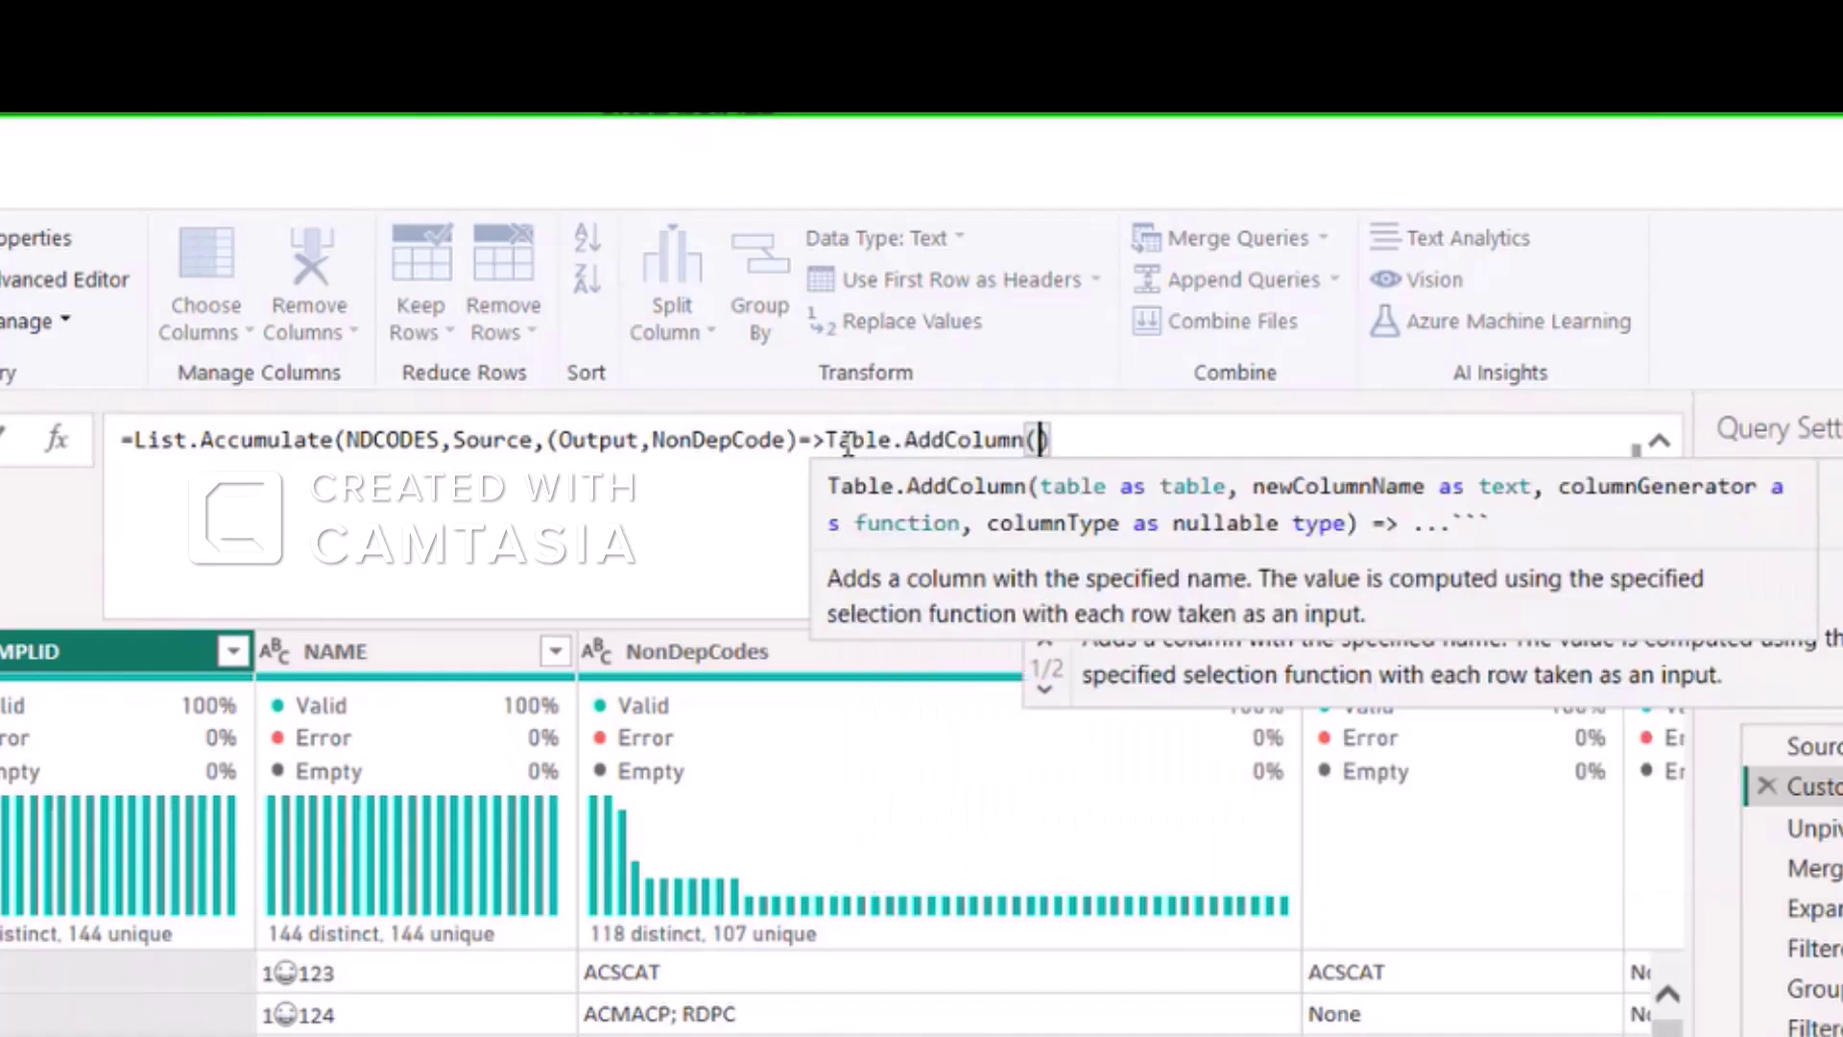
type("Output")
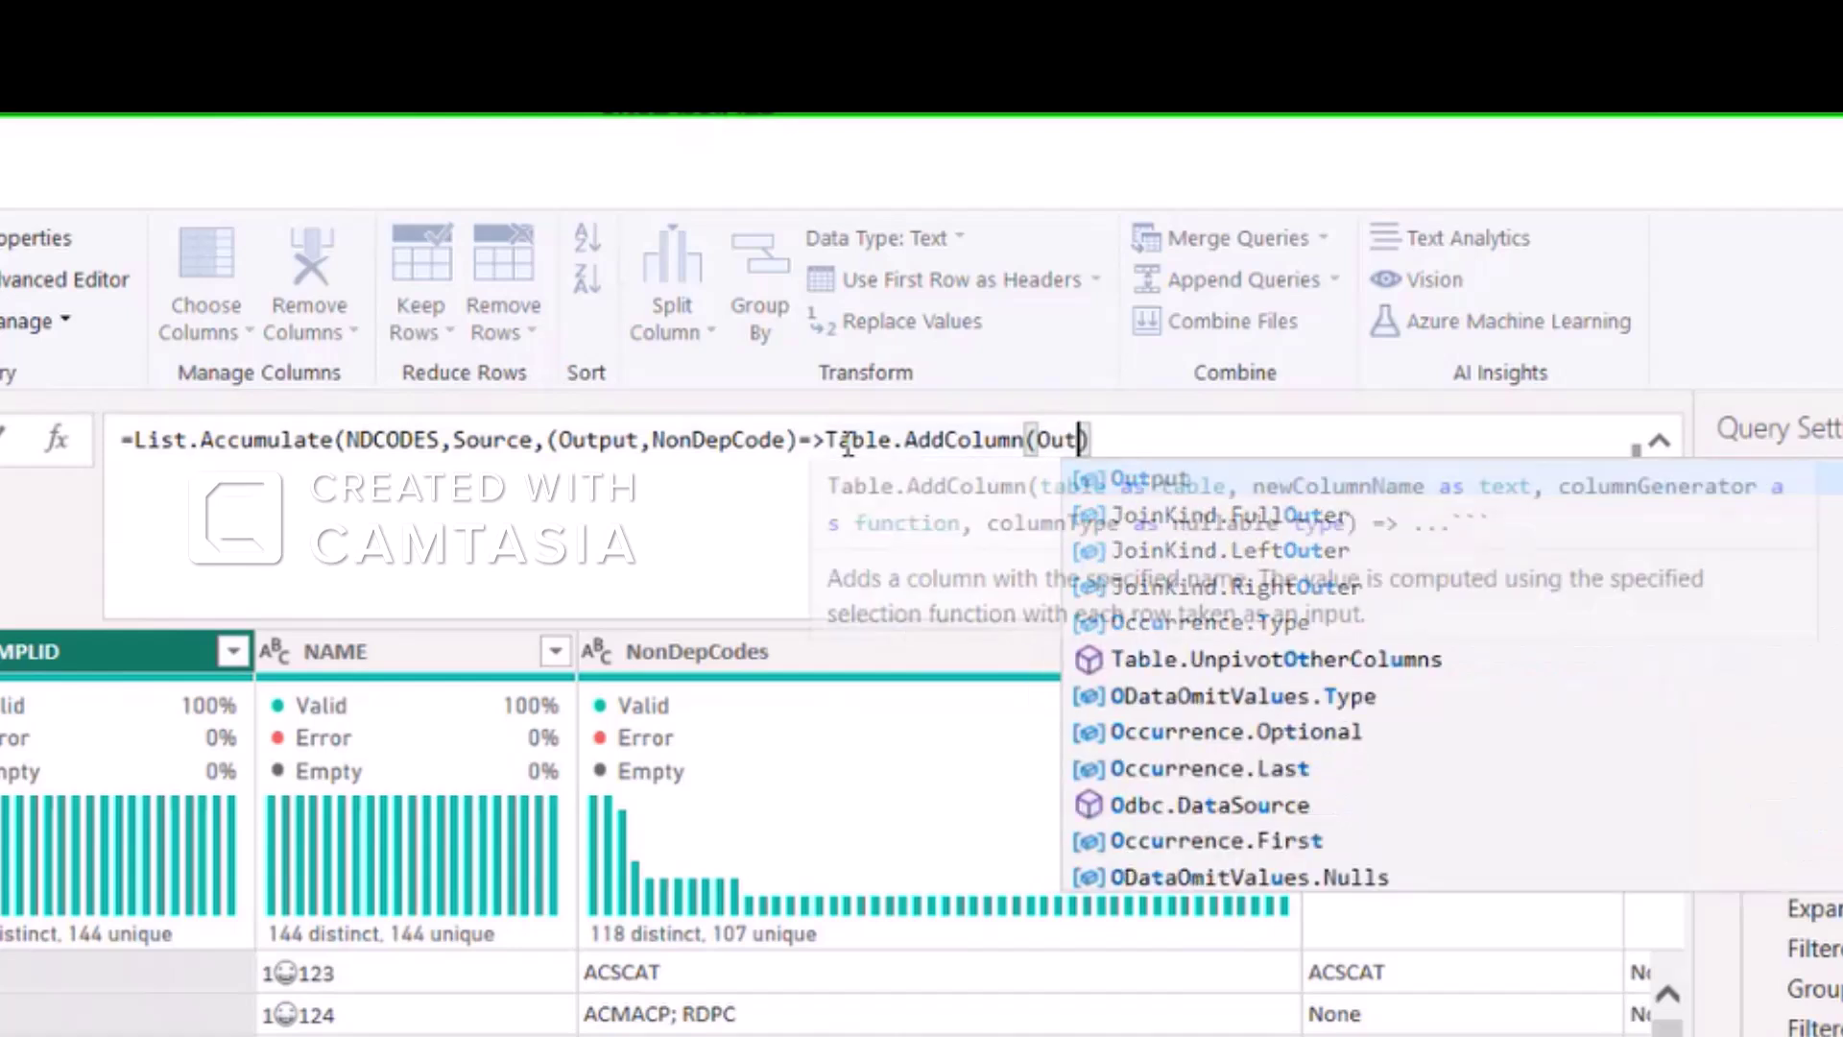
type(",")
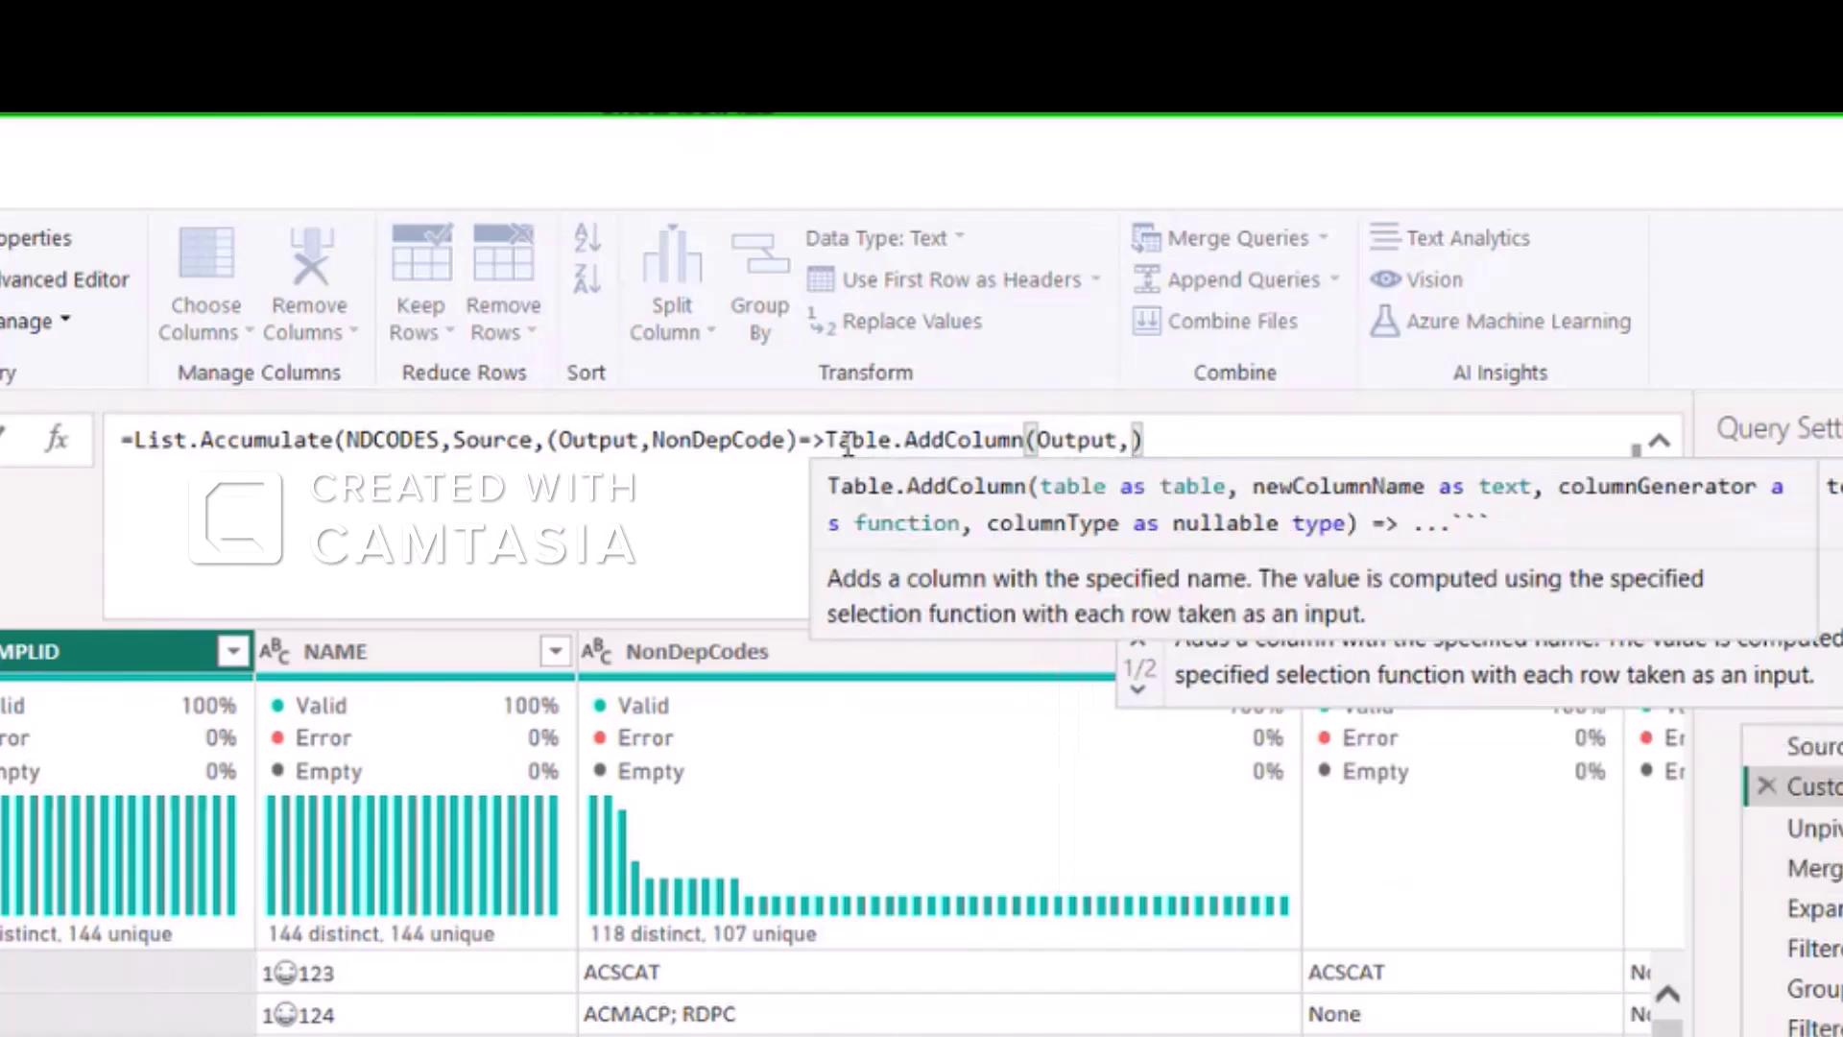
key("BackSpace")
key("BackSpace")
key("BackSpace")
key("BackSpace")
key("BackSpace")
key("BackSpace")
key("BackSpace")
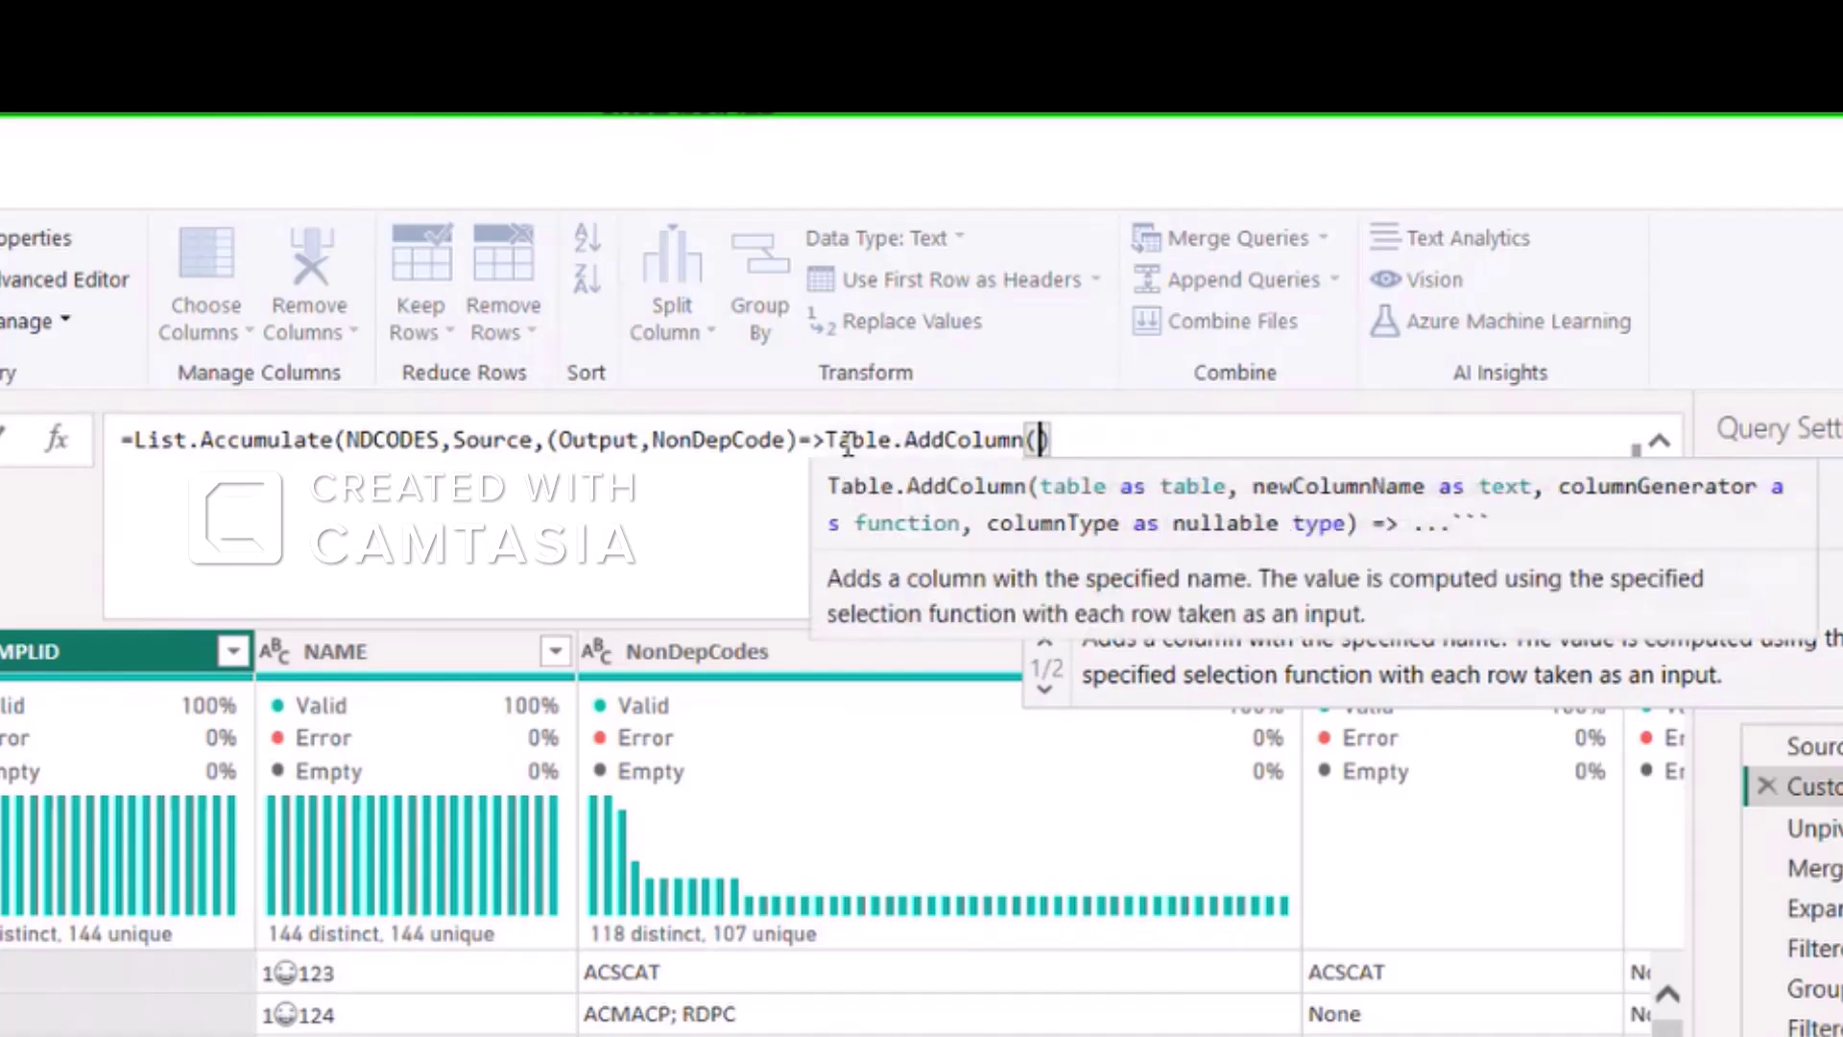
Pass Output as the table and NonDepCode as the new column name in the Table.AddColumn call.
type("out")
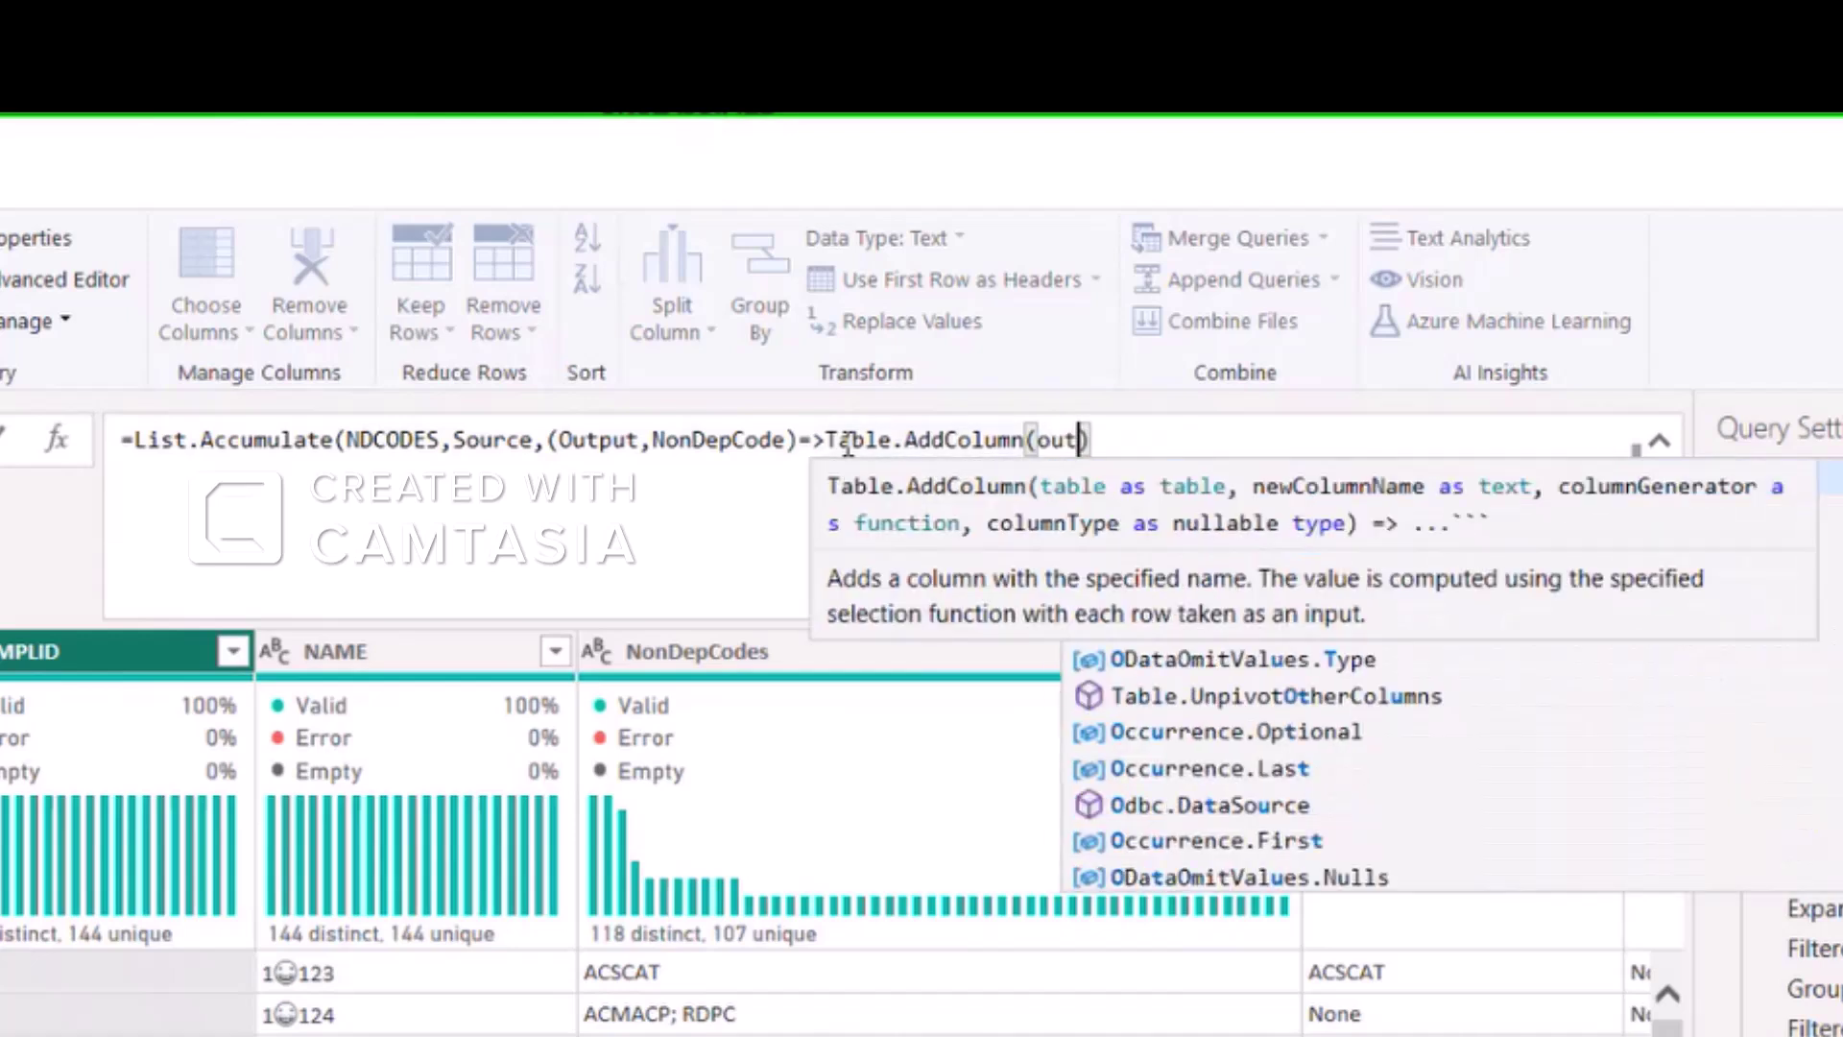
key("Tab")
type(",n")
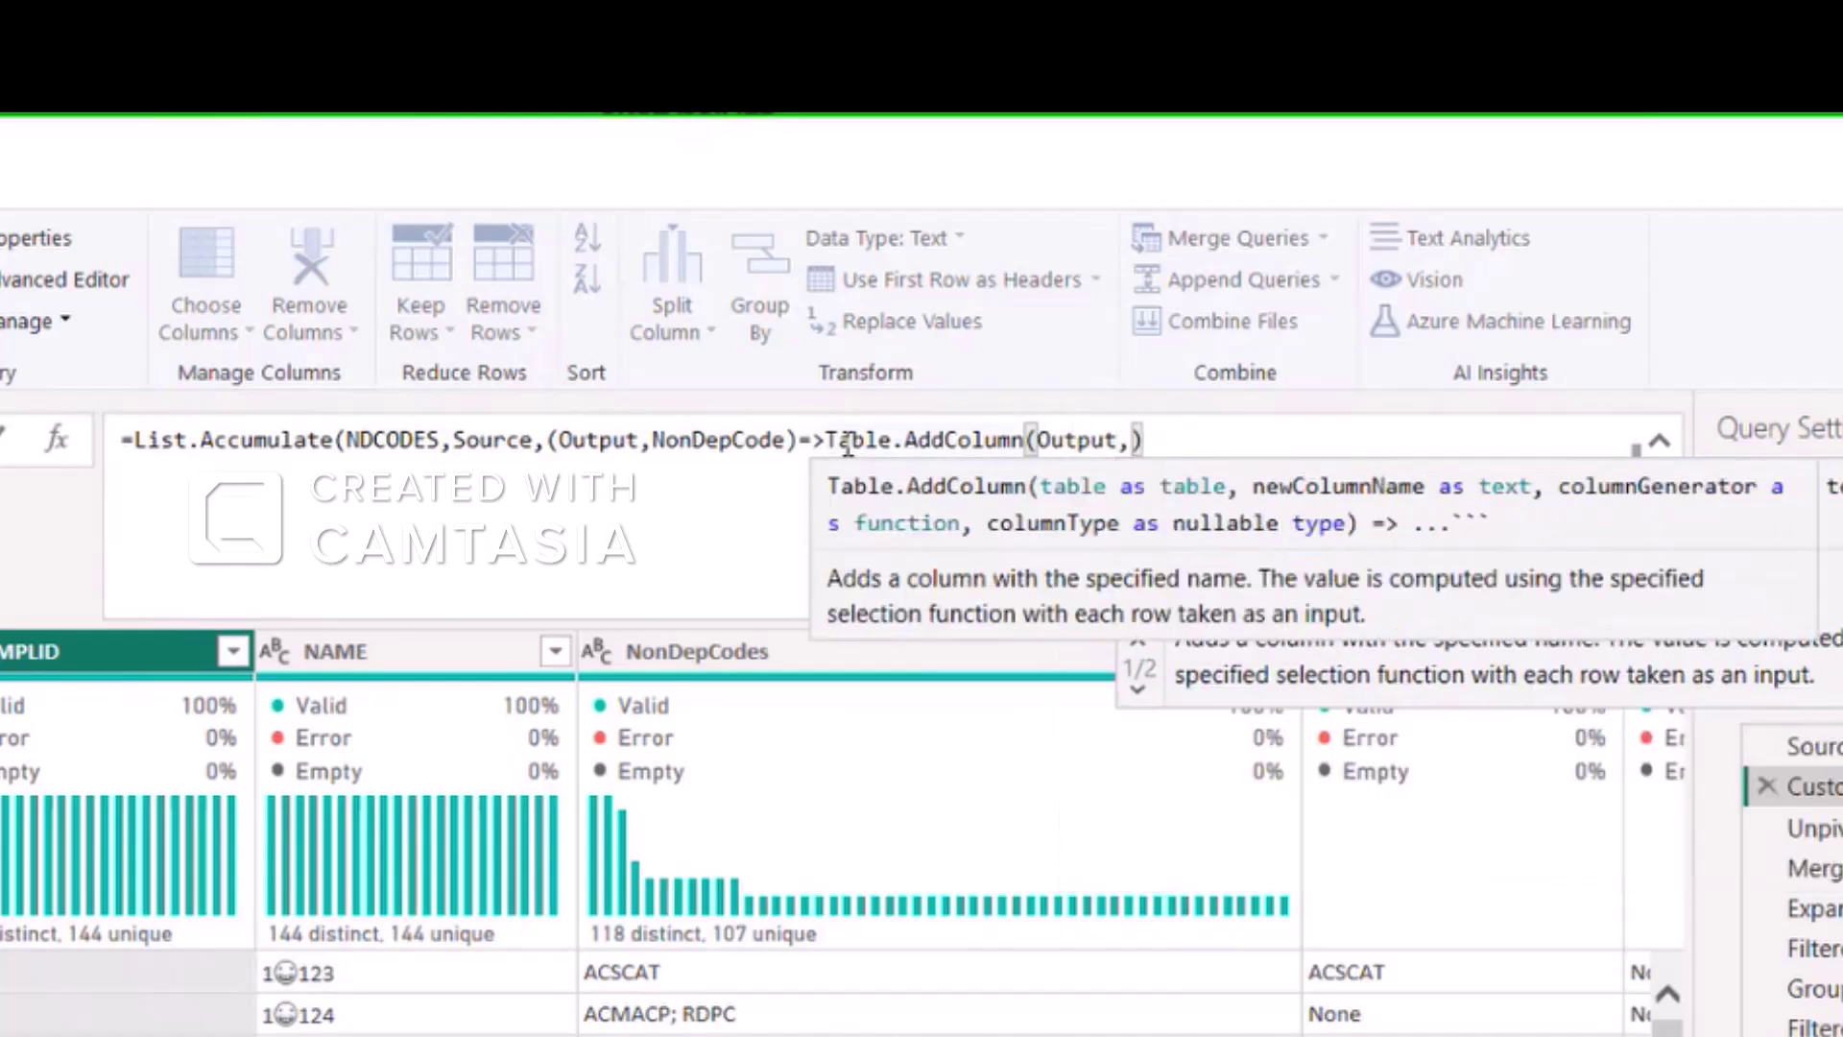
type("on")
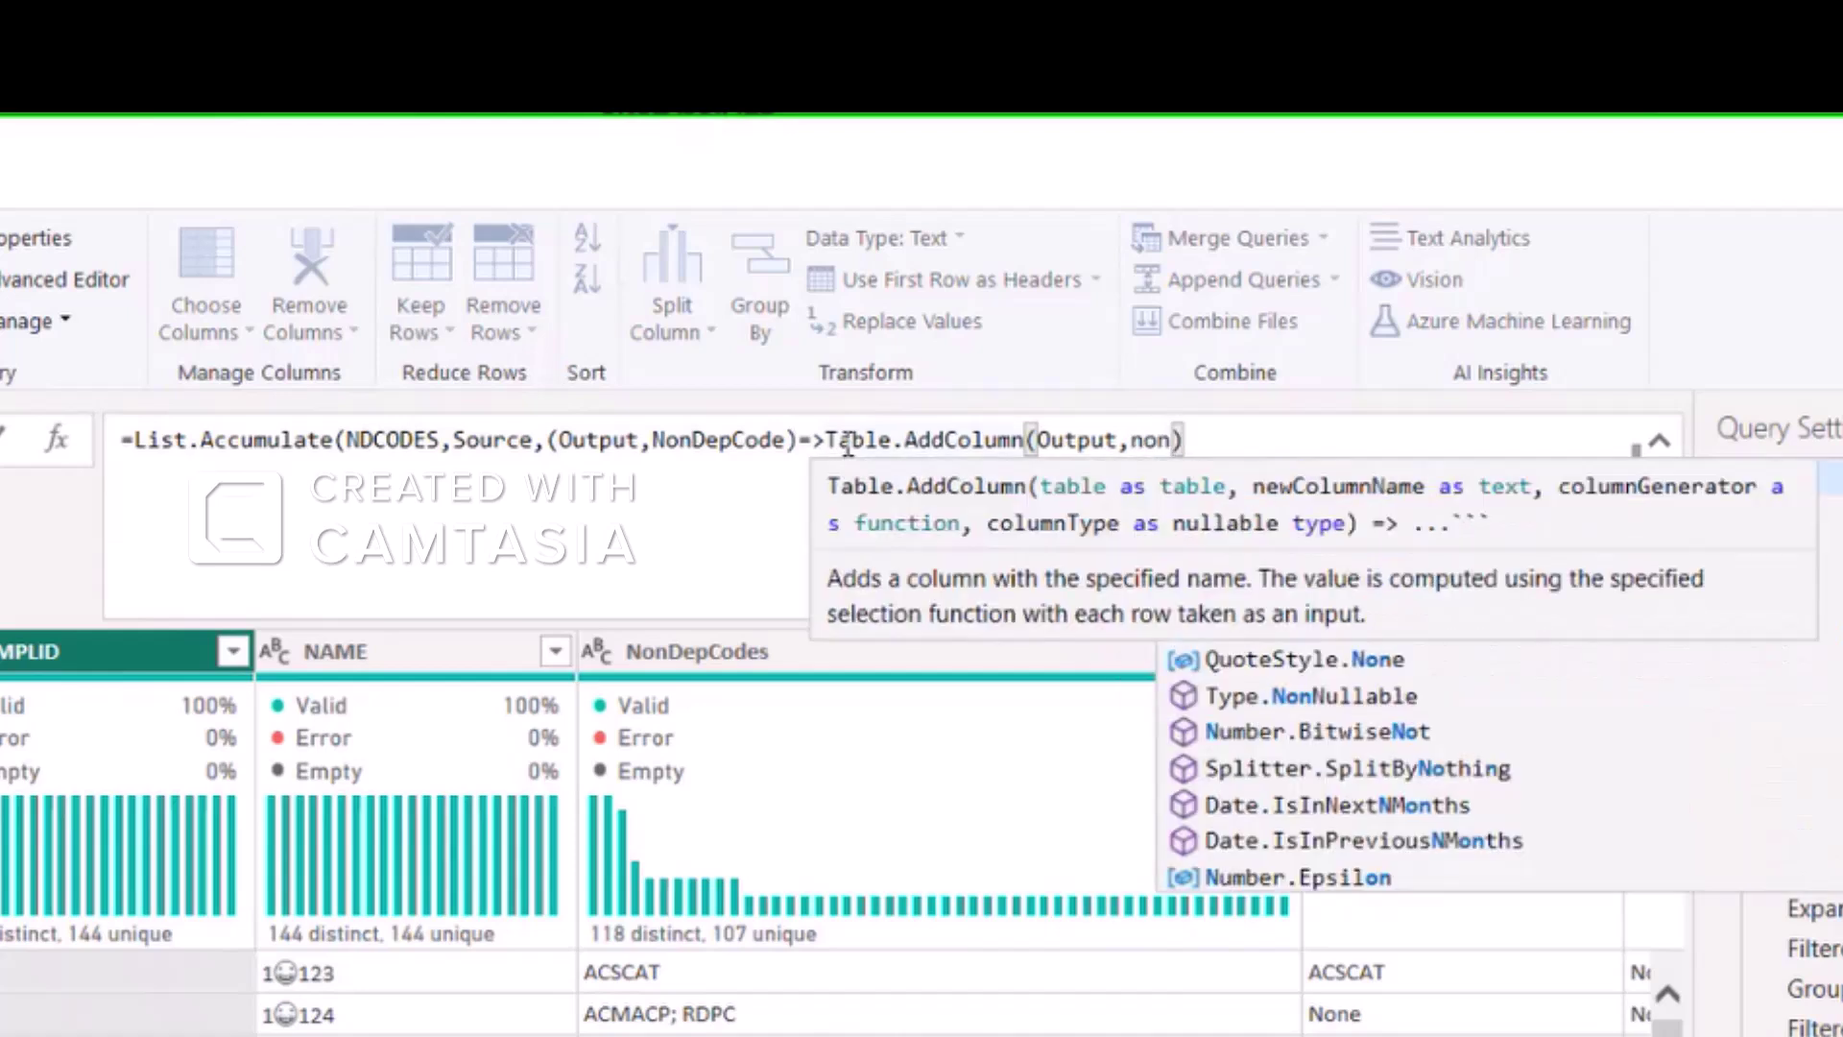
key("Tab")
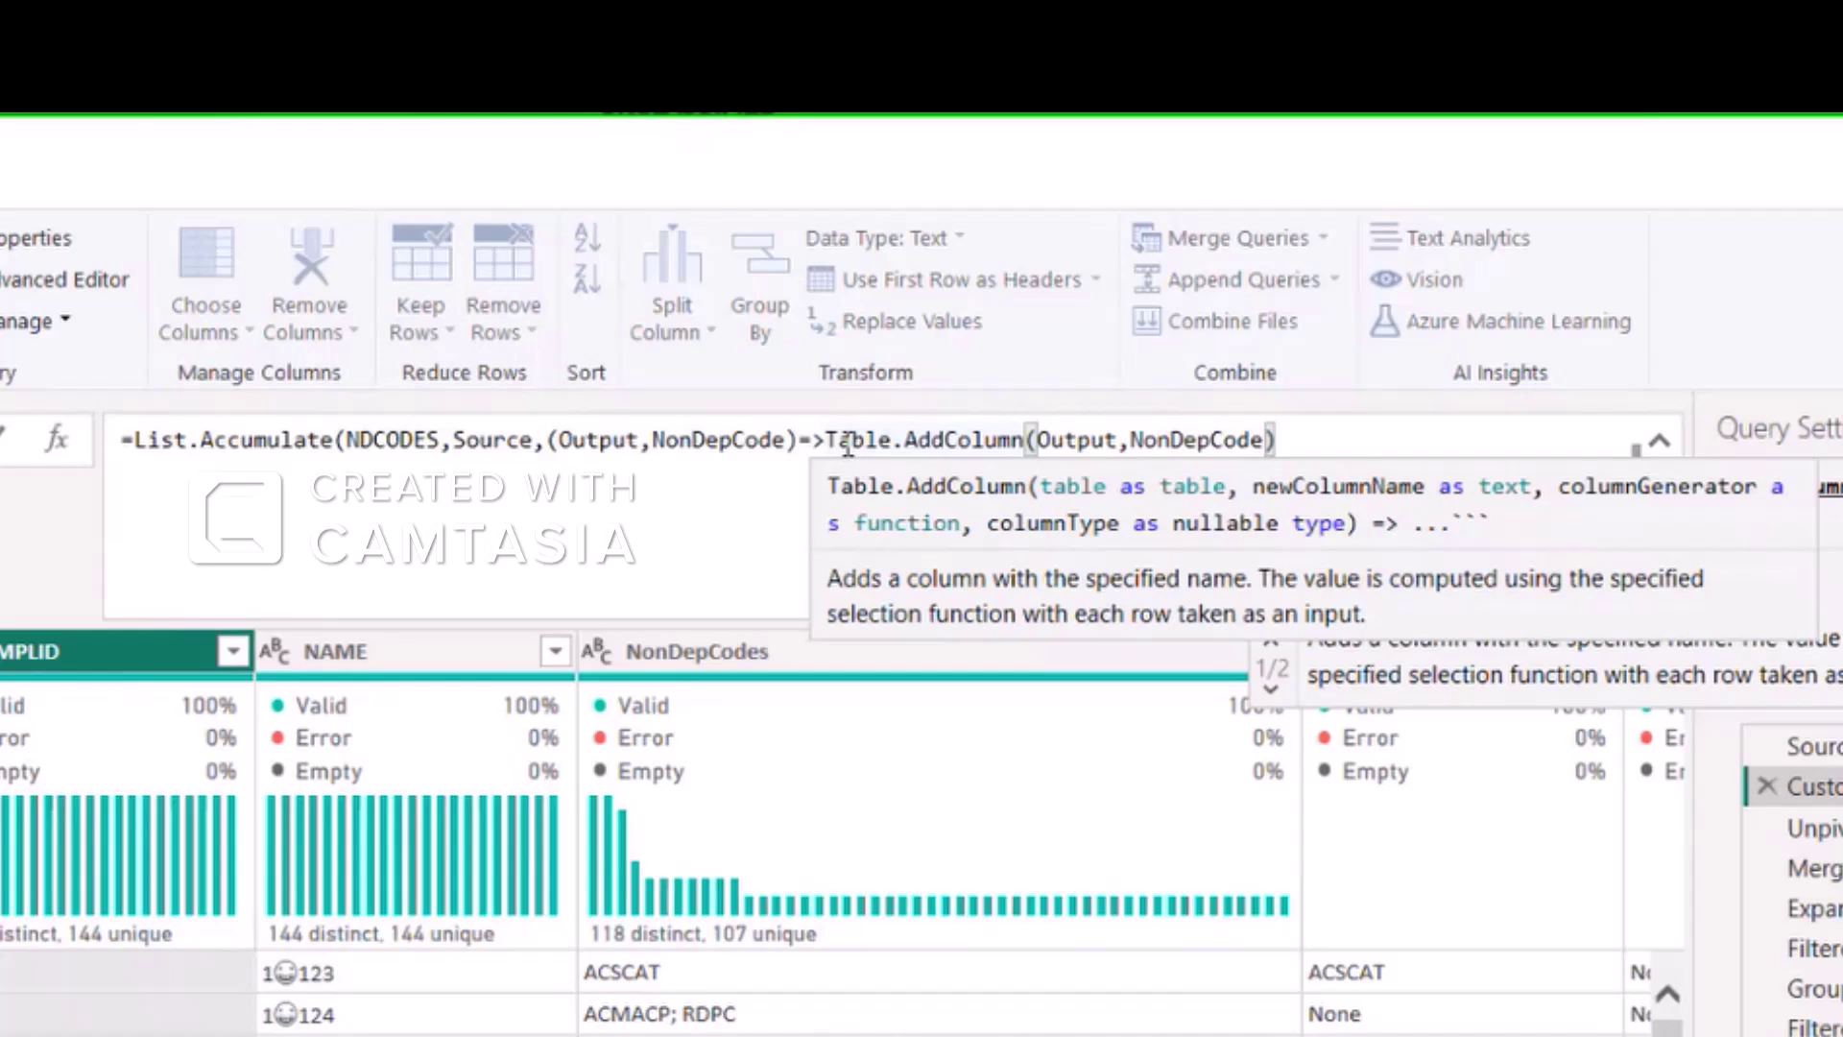
key("BackSpace")
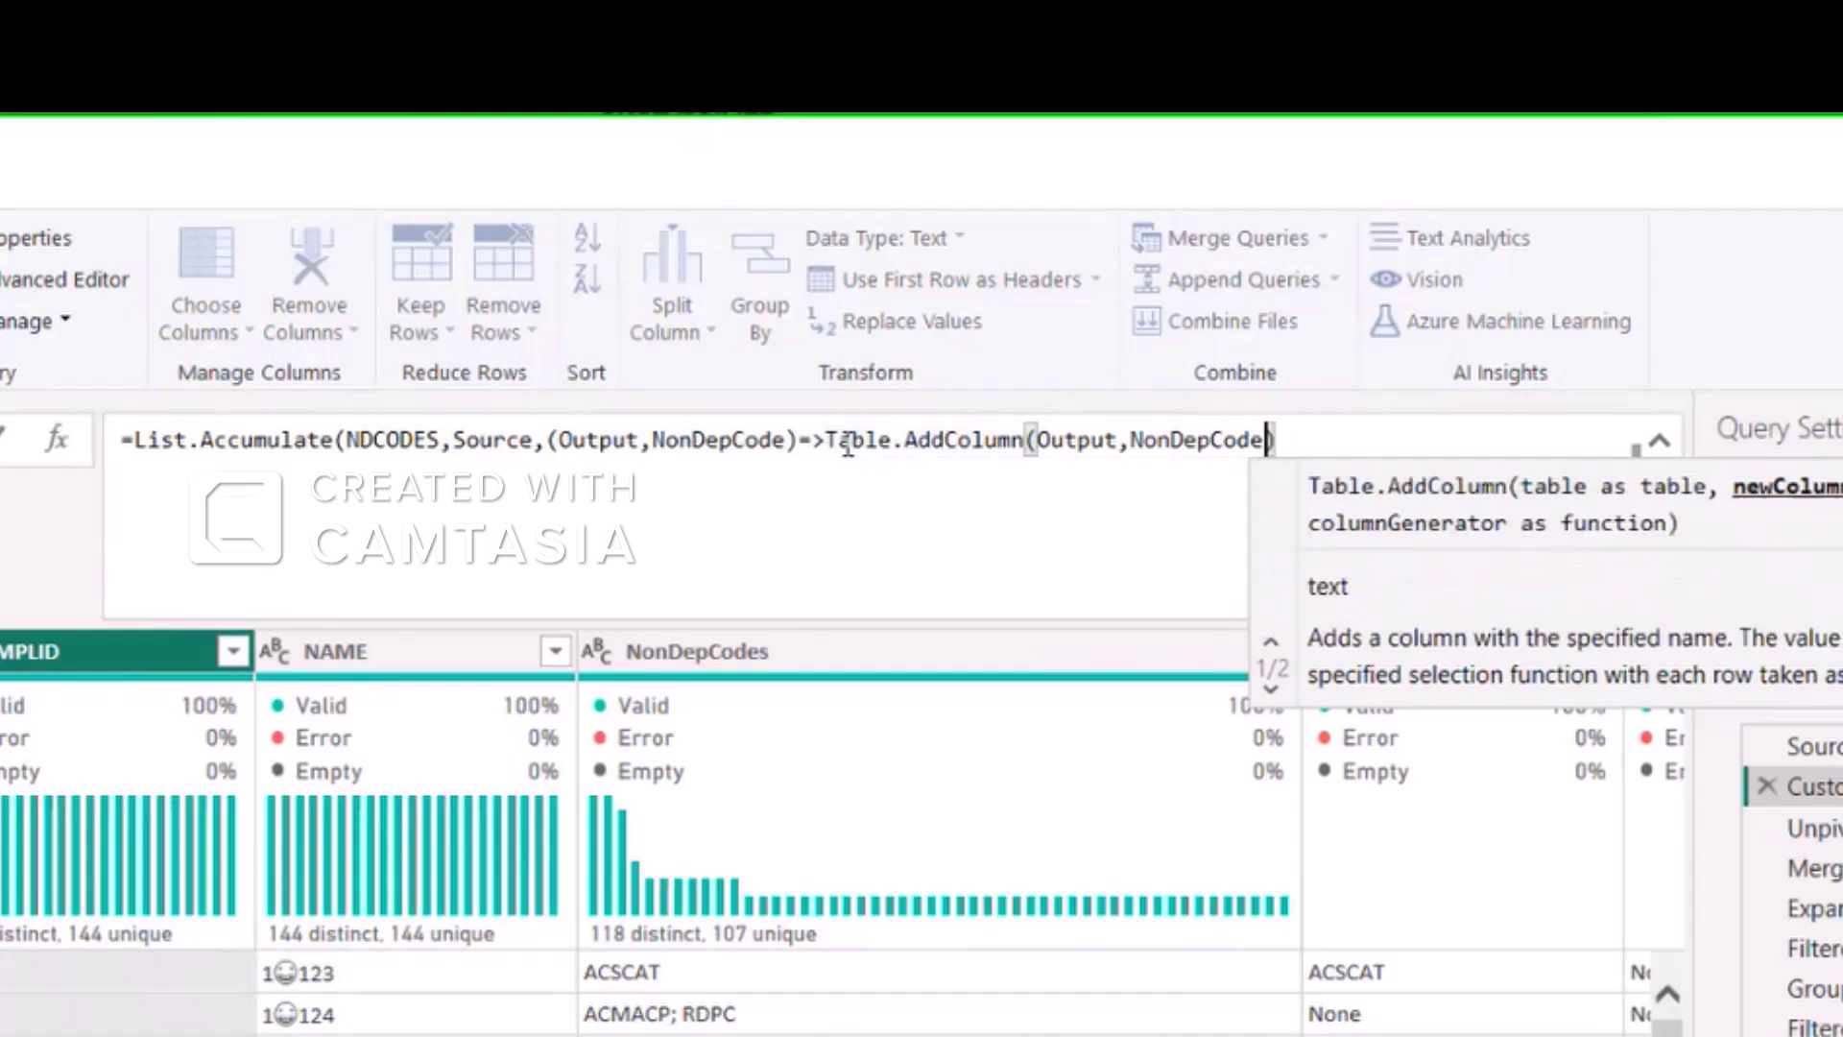
type(",")
key("BackSpace")
key("BackSpace")
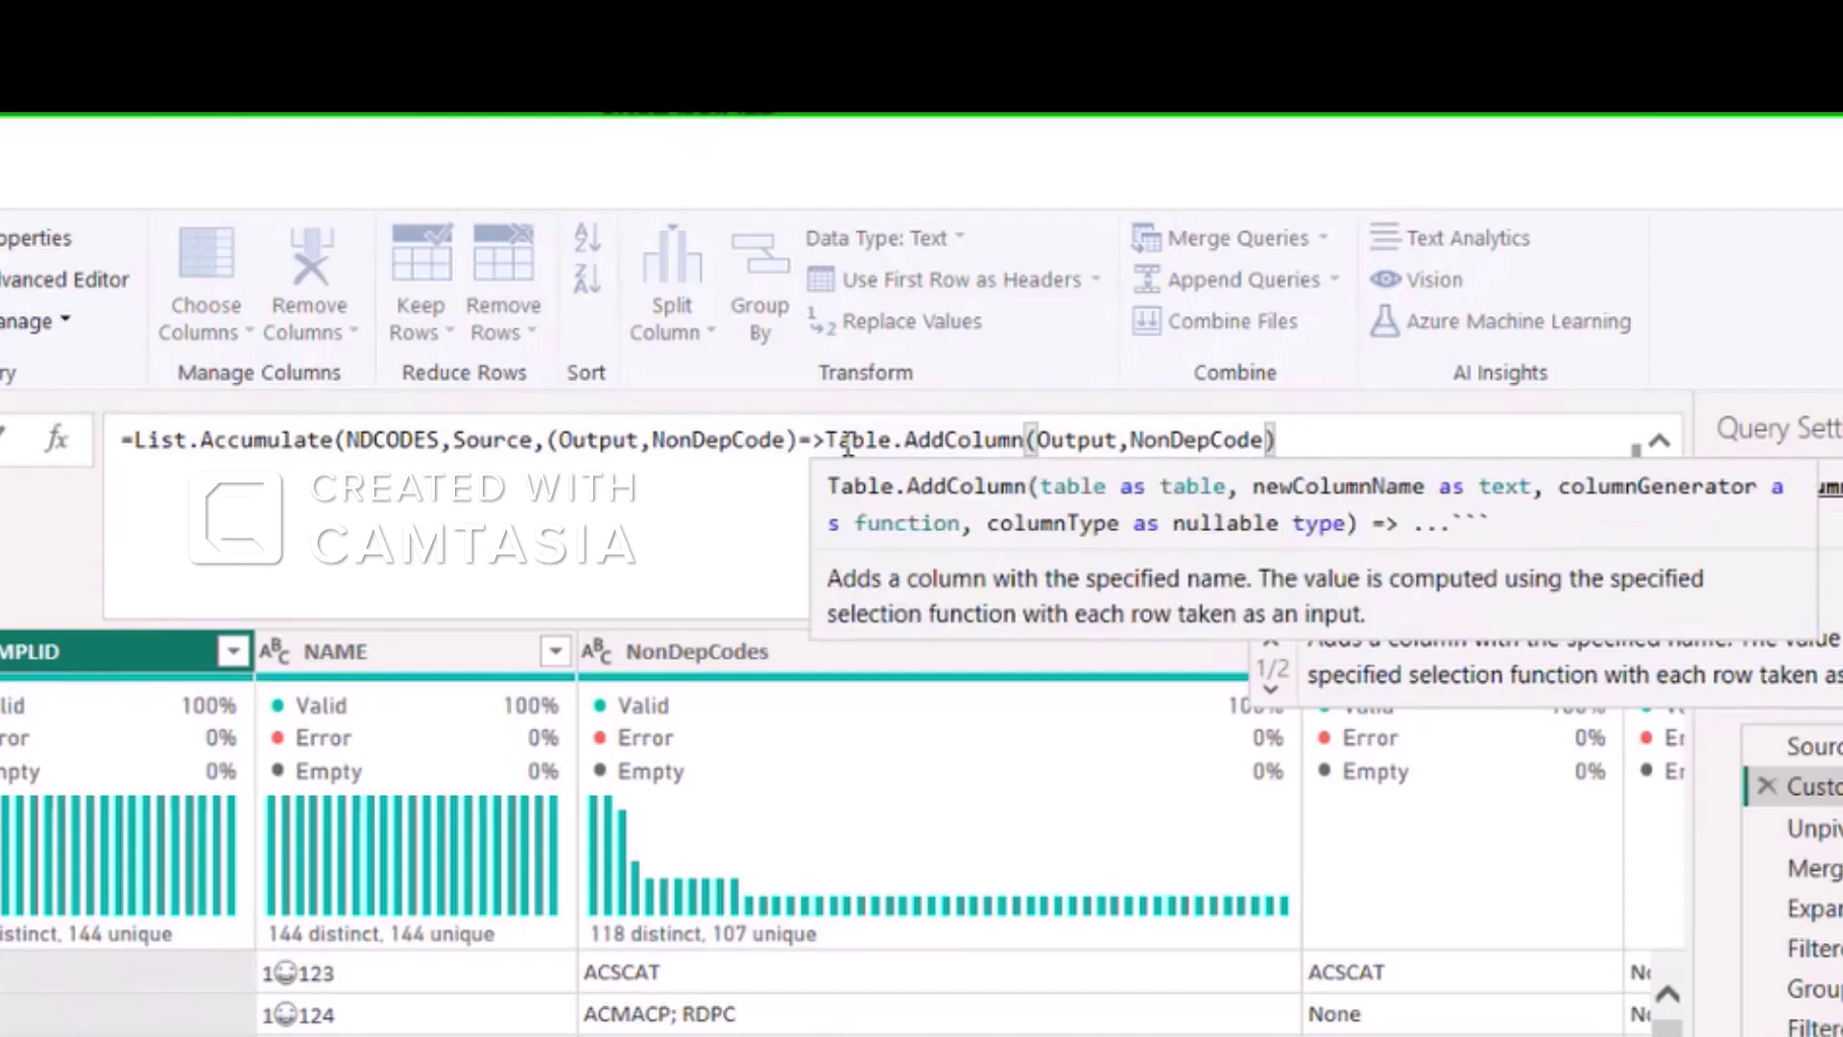
Add each 1 as the column generator of Table.AddColumn, apply the formula and check the added code columns.
type(", each")
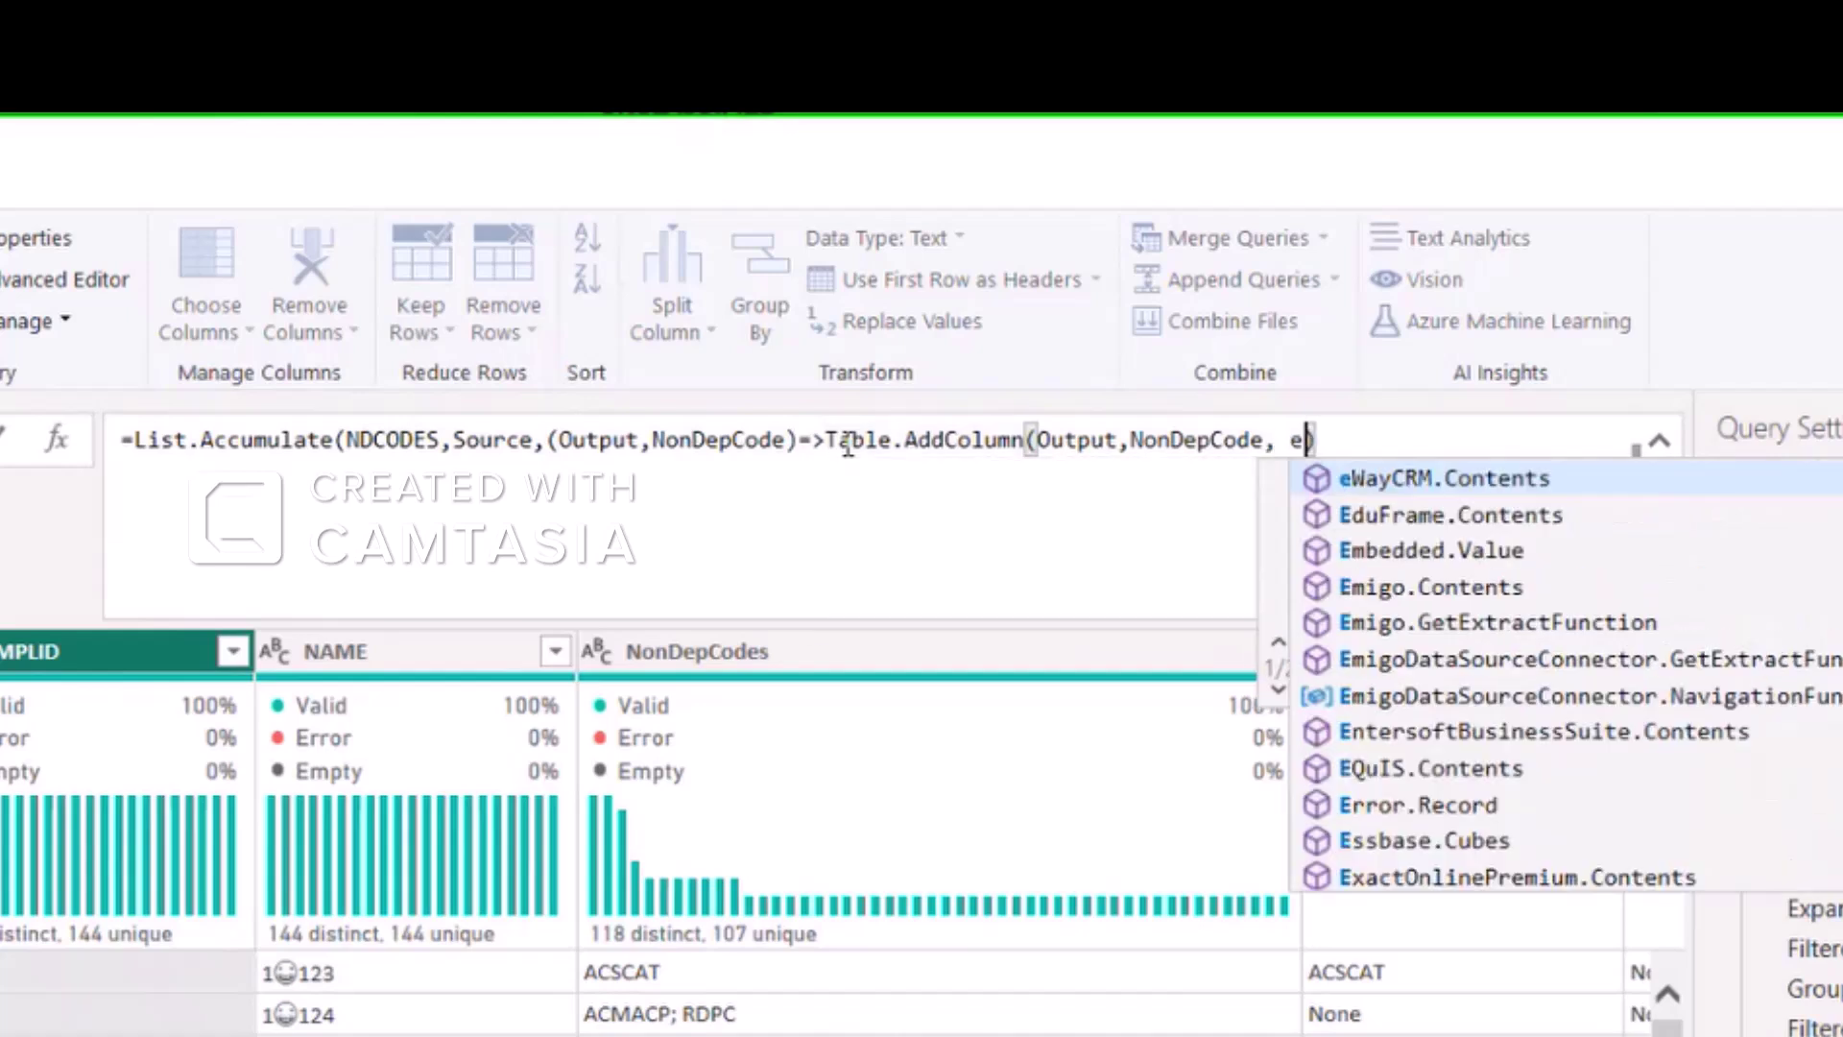
key("Escape")
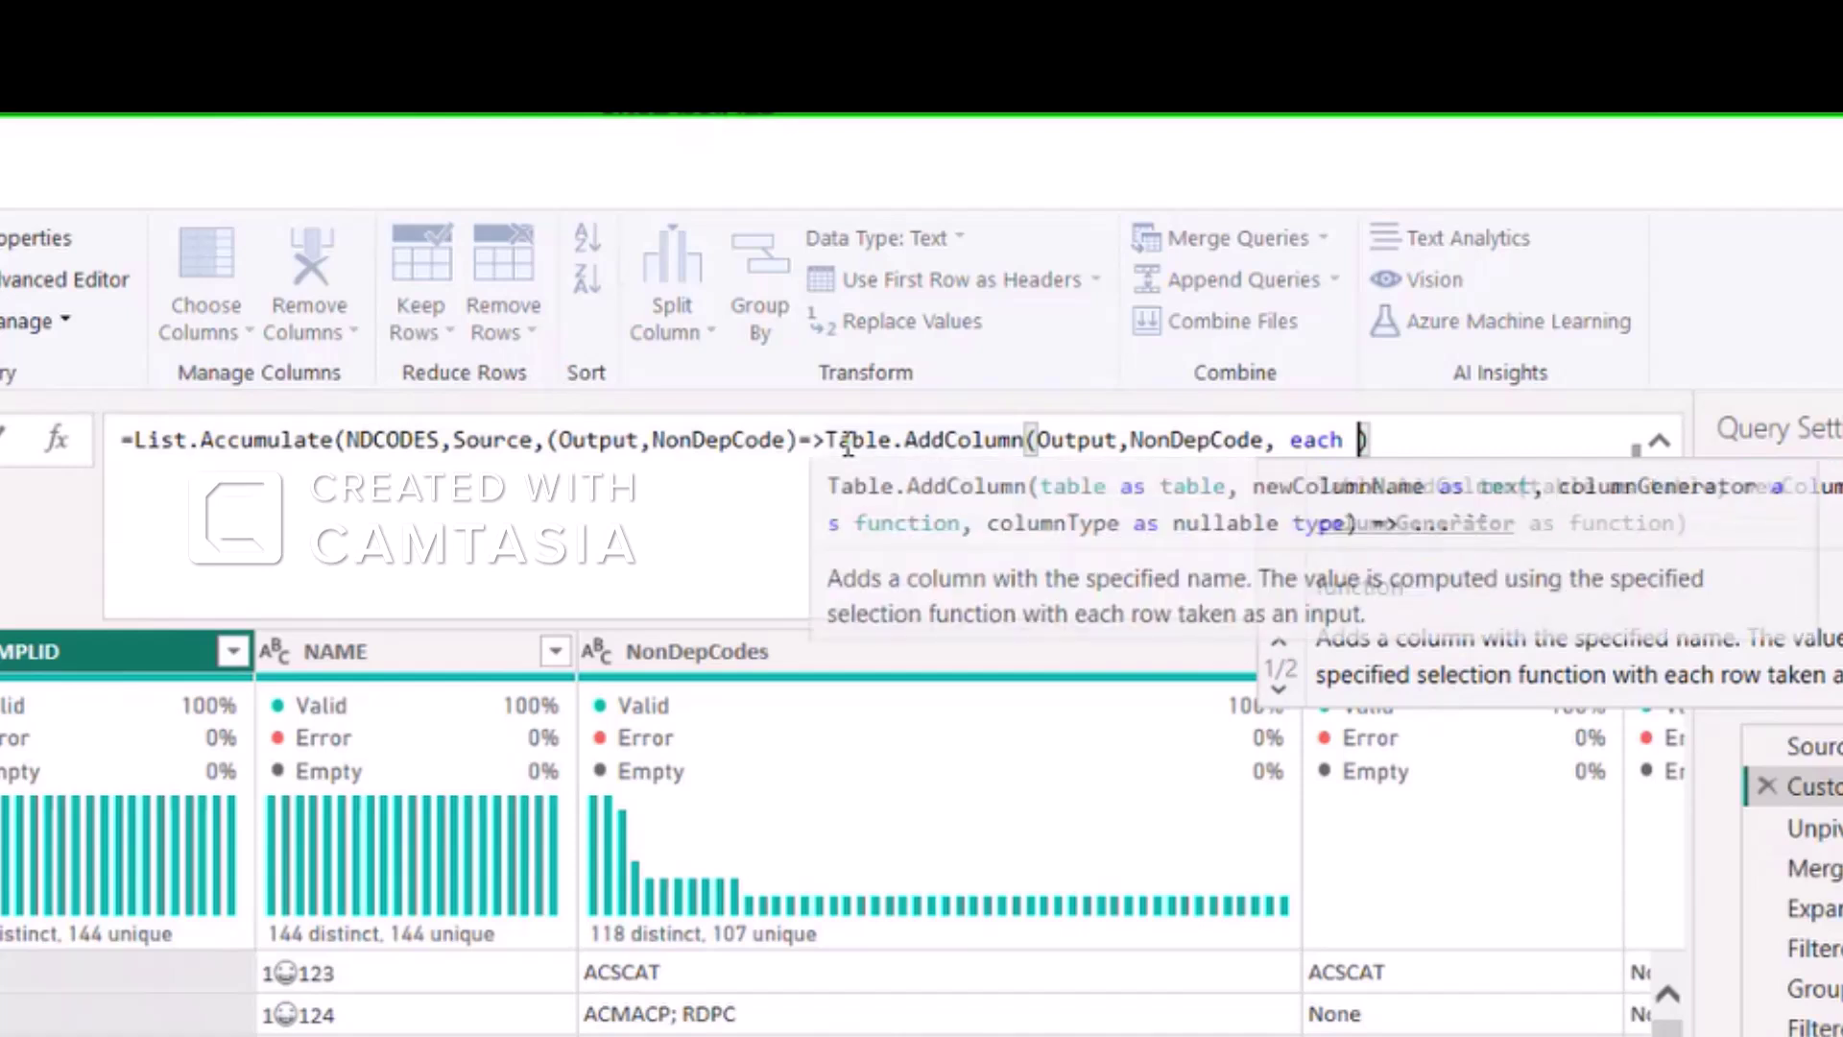
type("1")
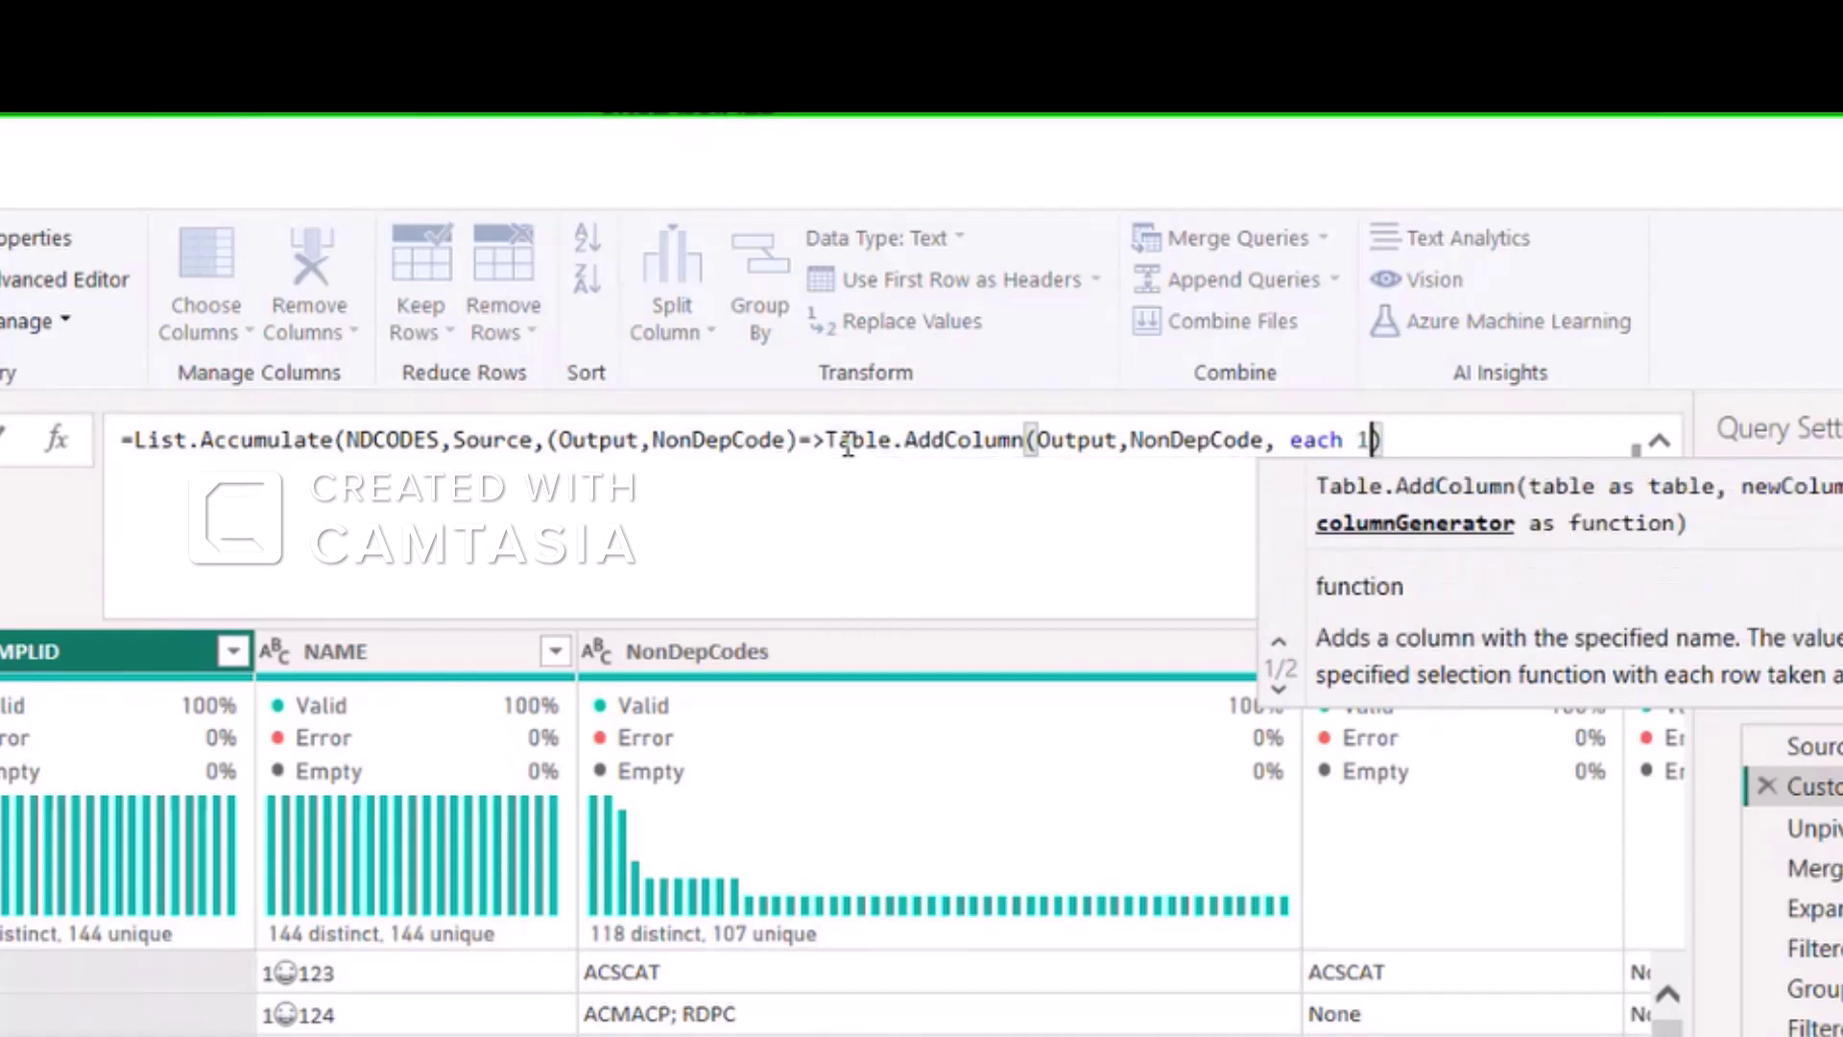
key("Return")
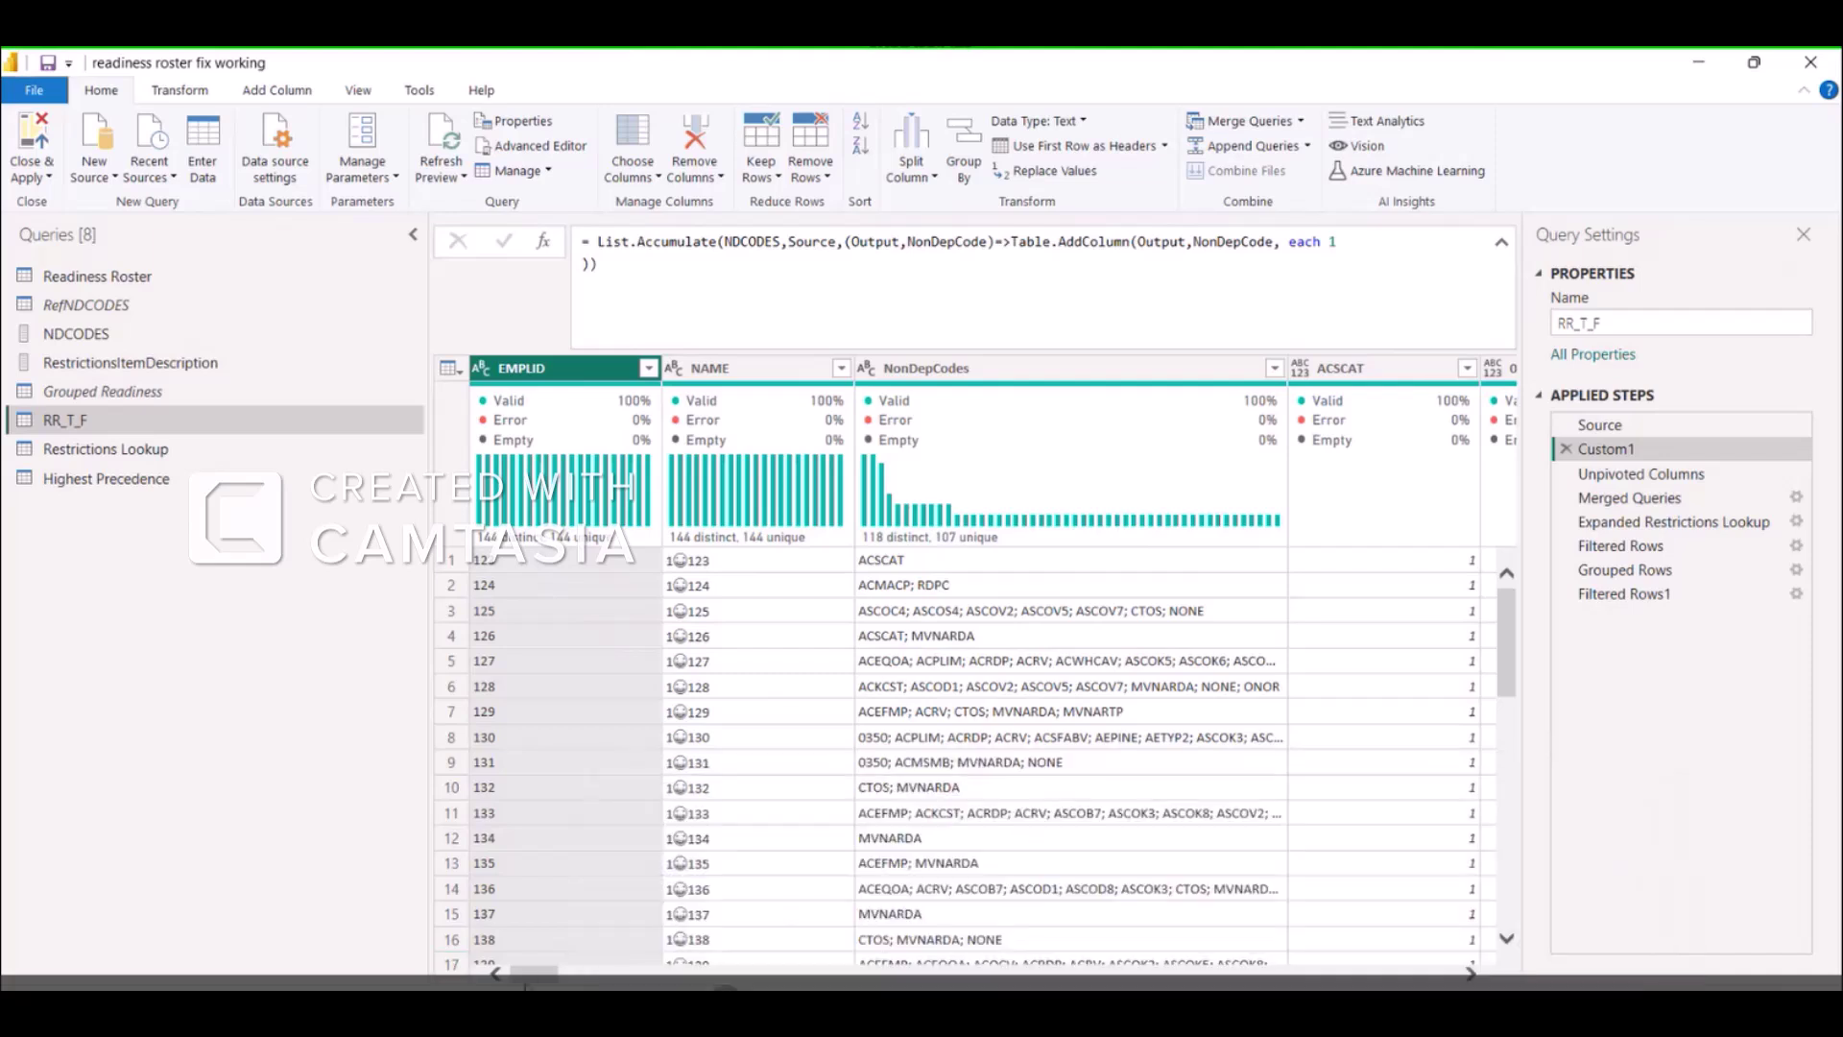
left_click_drag(532, 976, 708, 975)
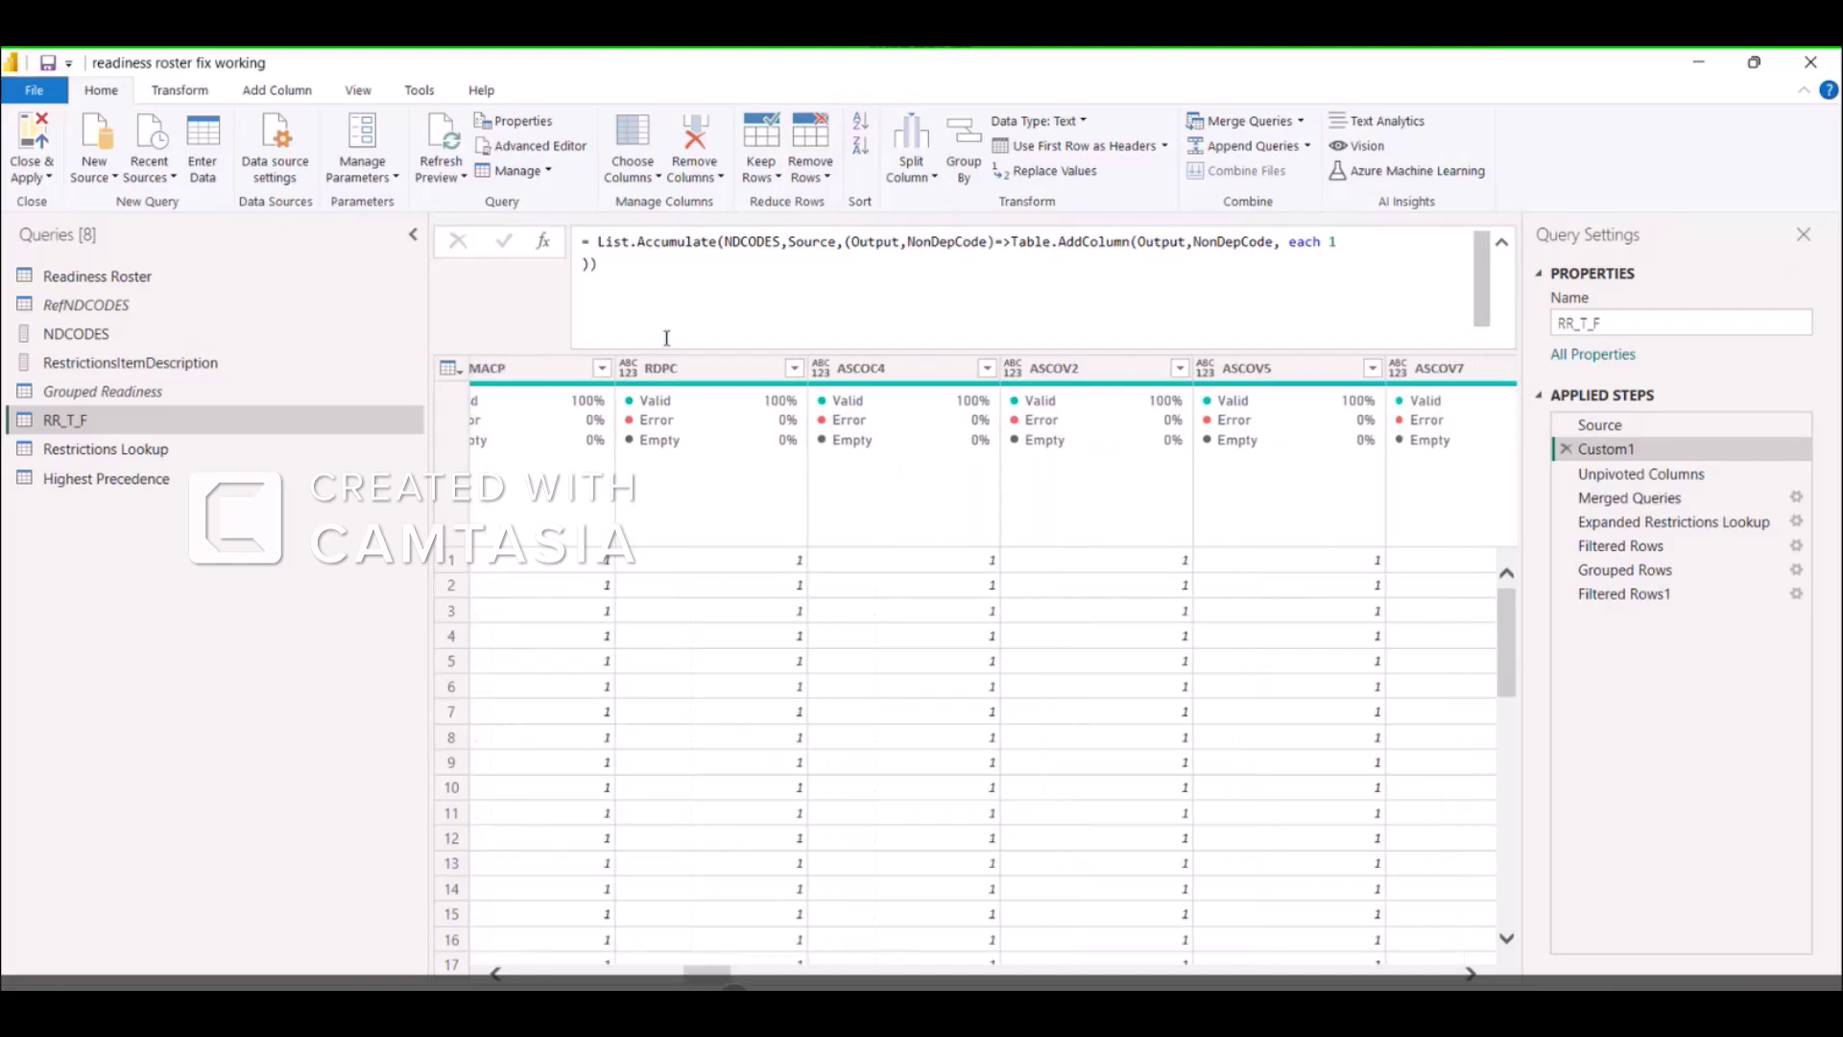
mouse_move(655, 406)
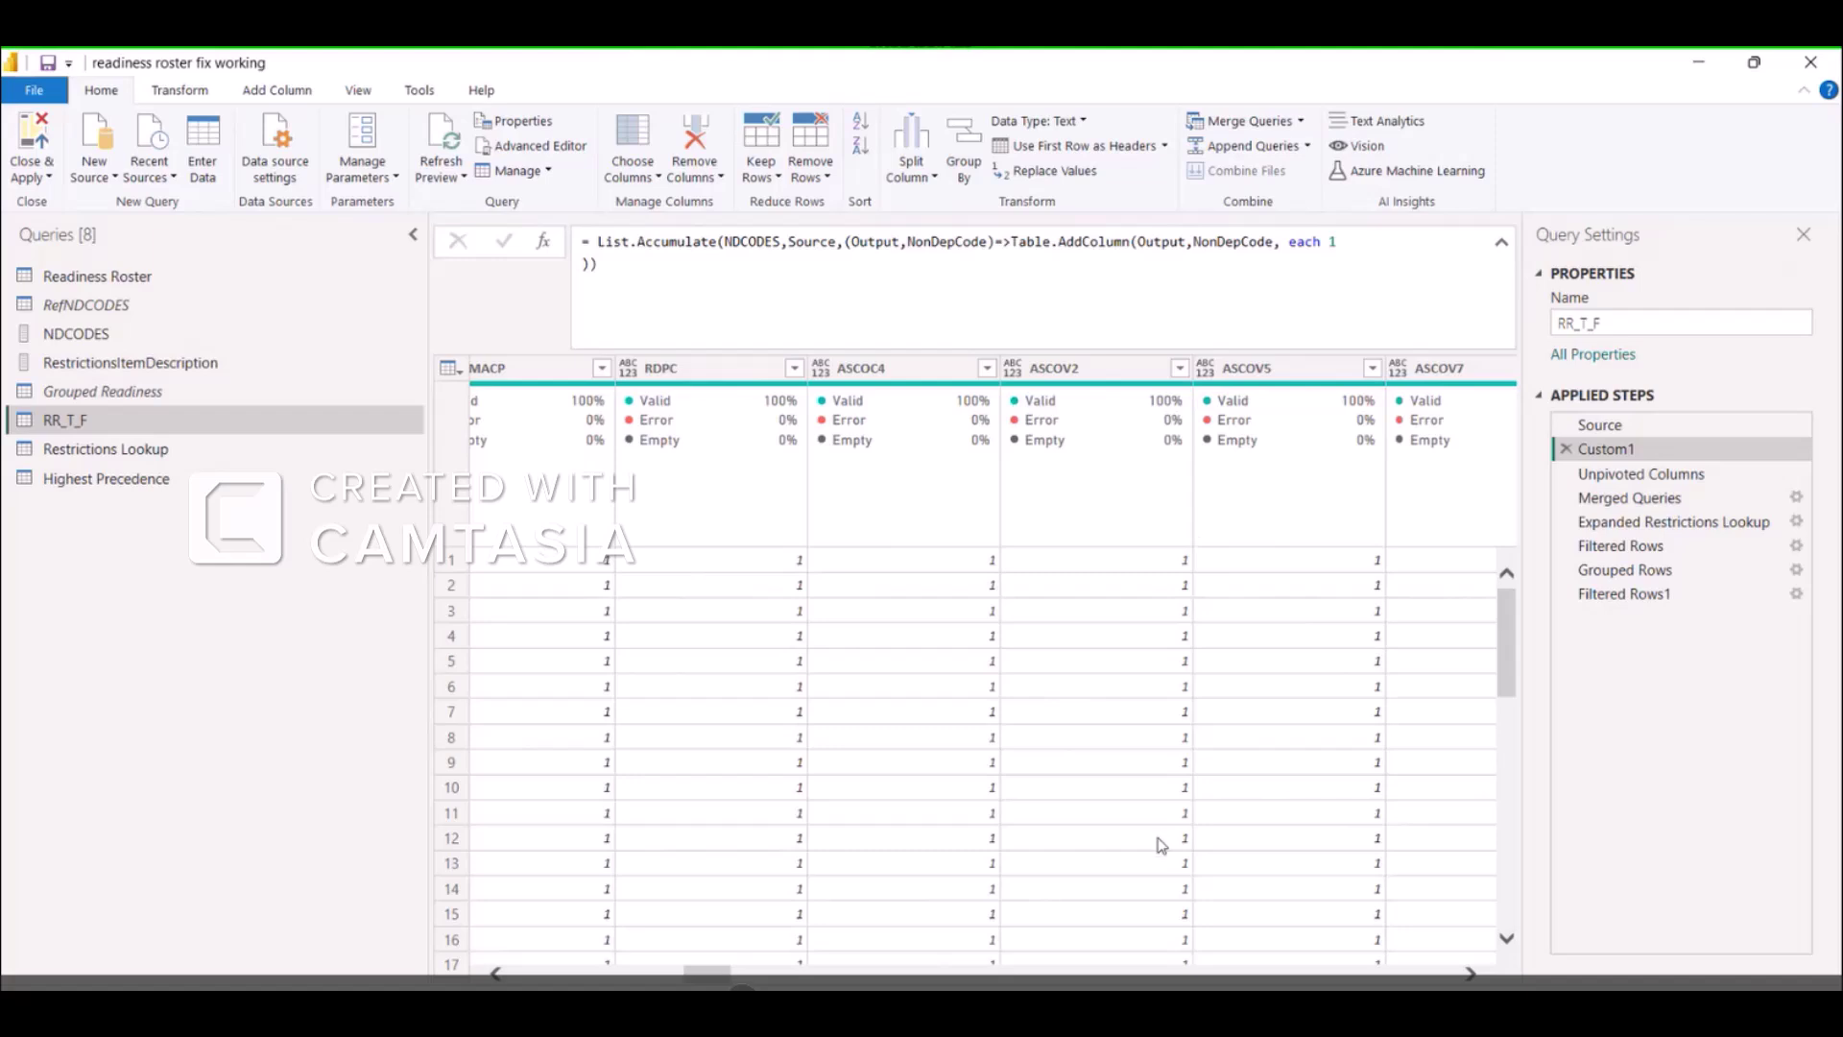
Replace the 1 after each in the Custom1 formula with an opened List.MatchesAny( call.
left_click(1351, 242)
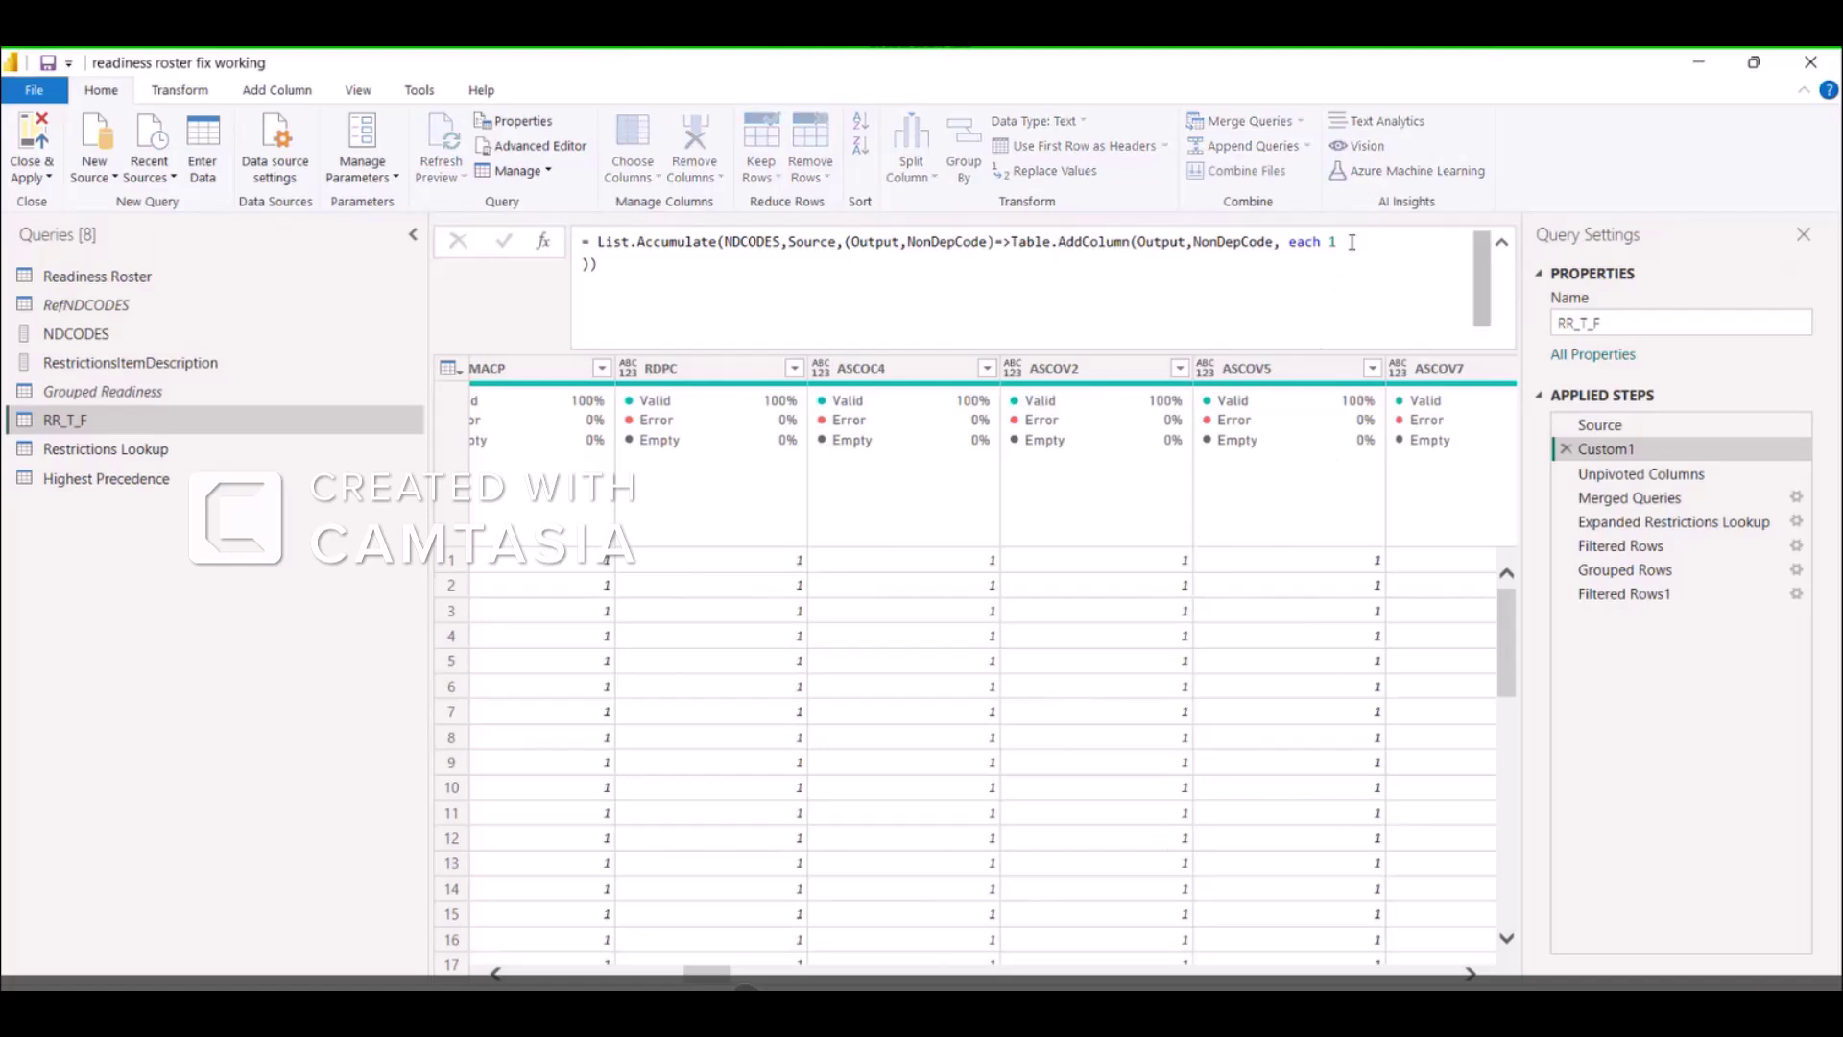
key("BackSpace")
type("I")
key("BackSpace")
type("L")
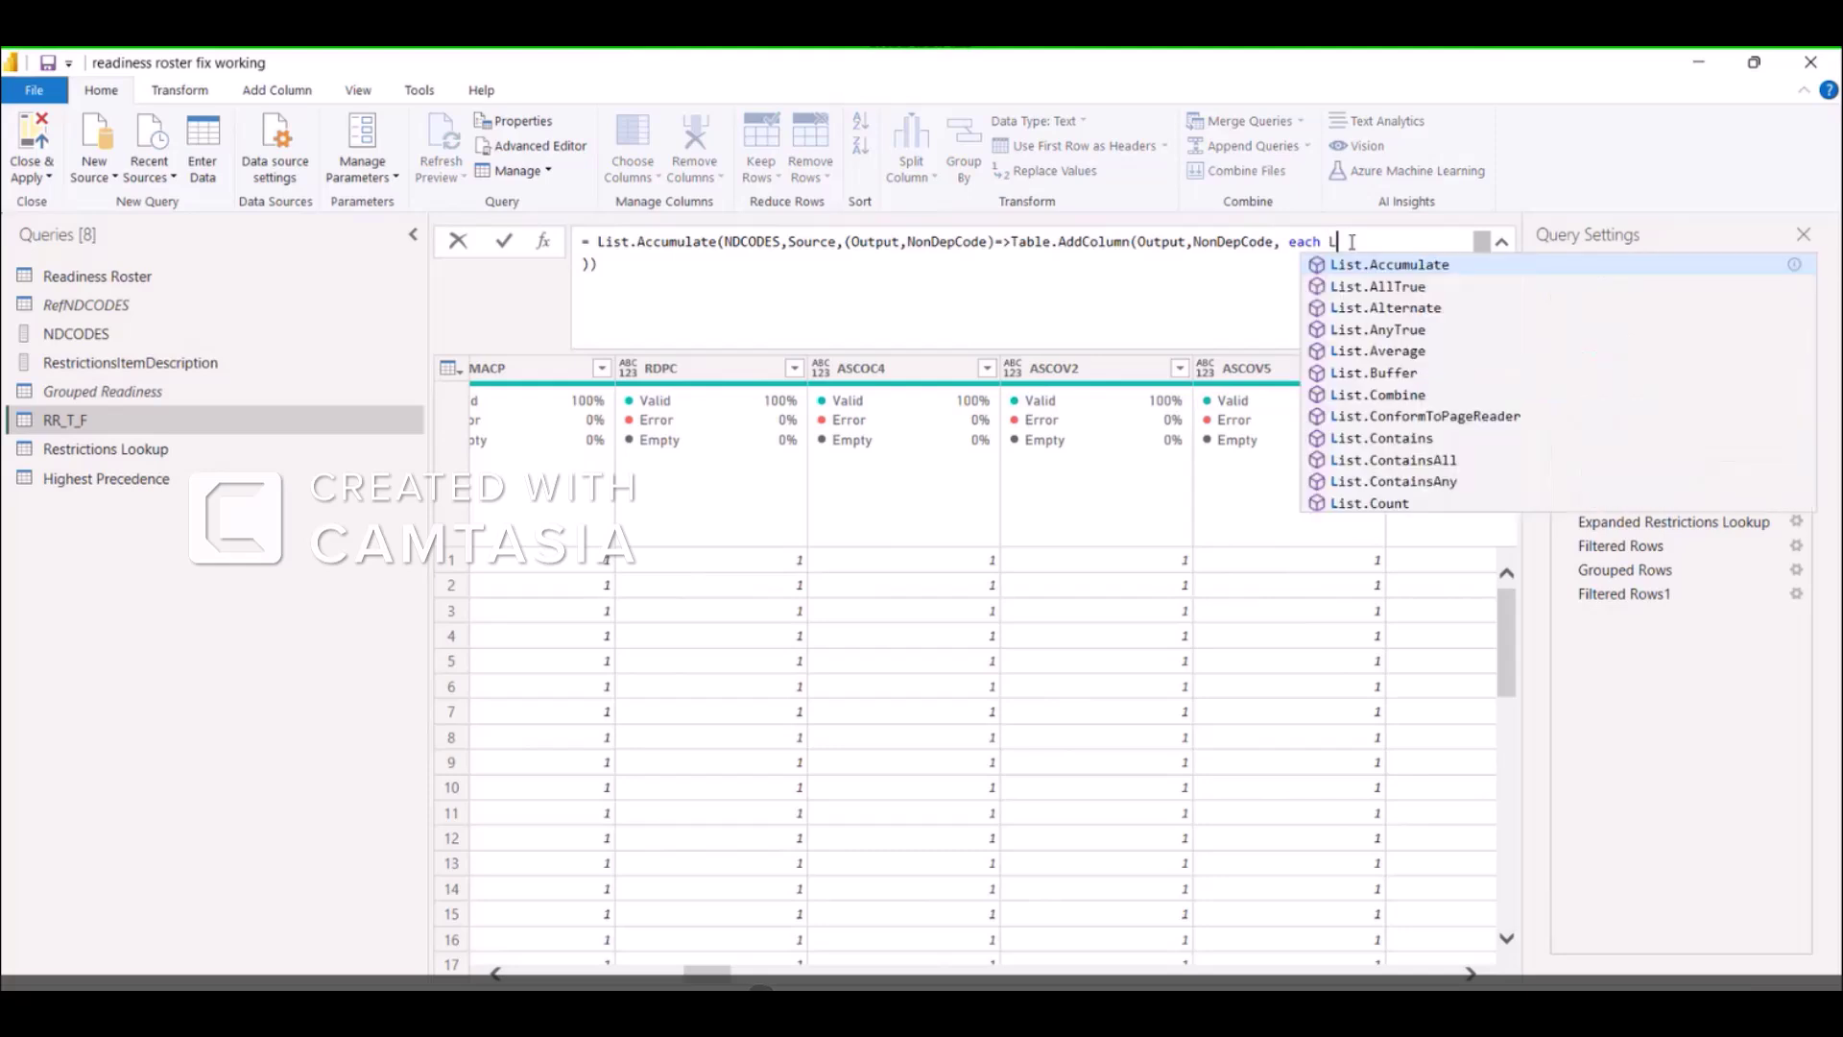
type("istm")
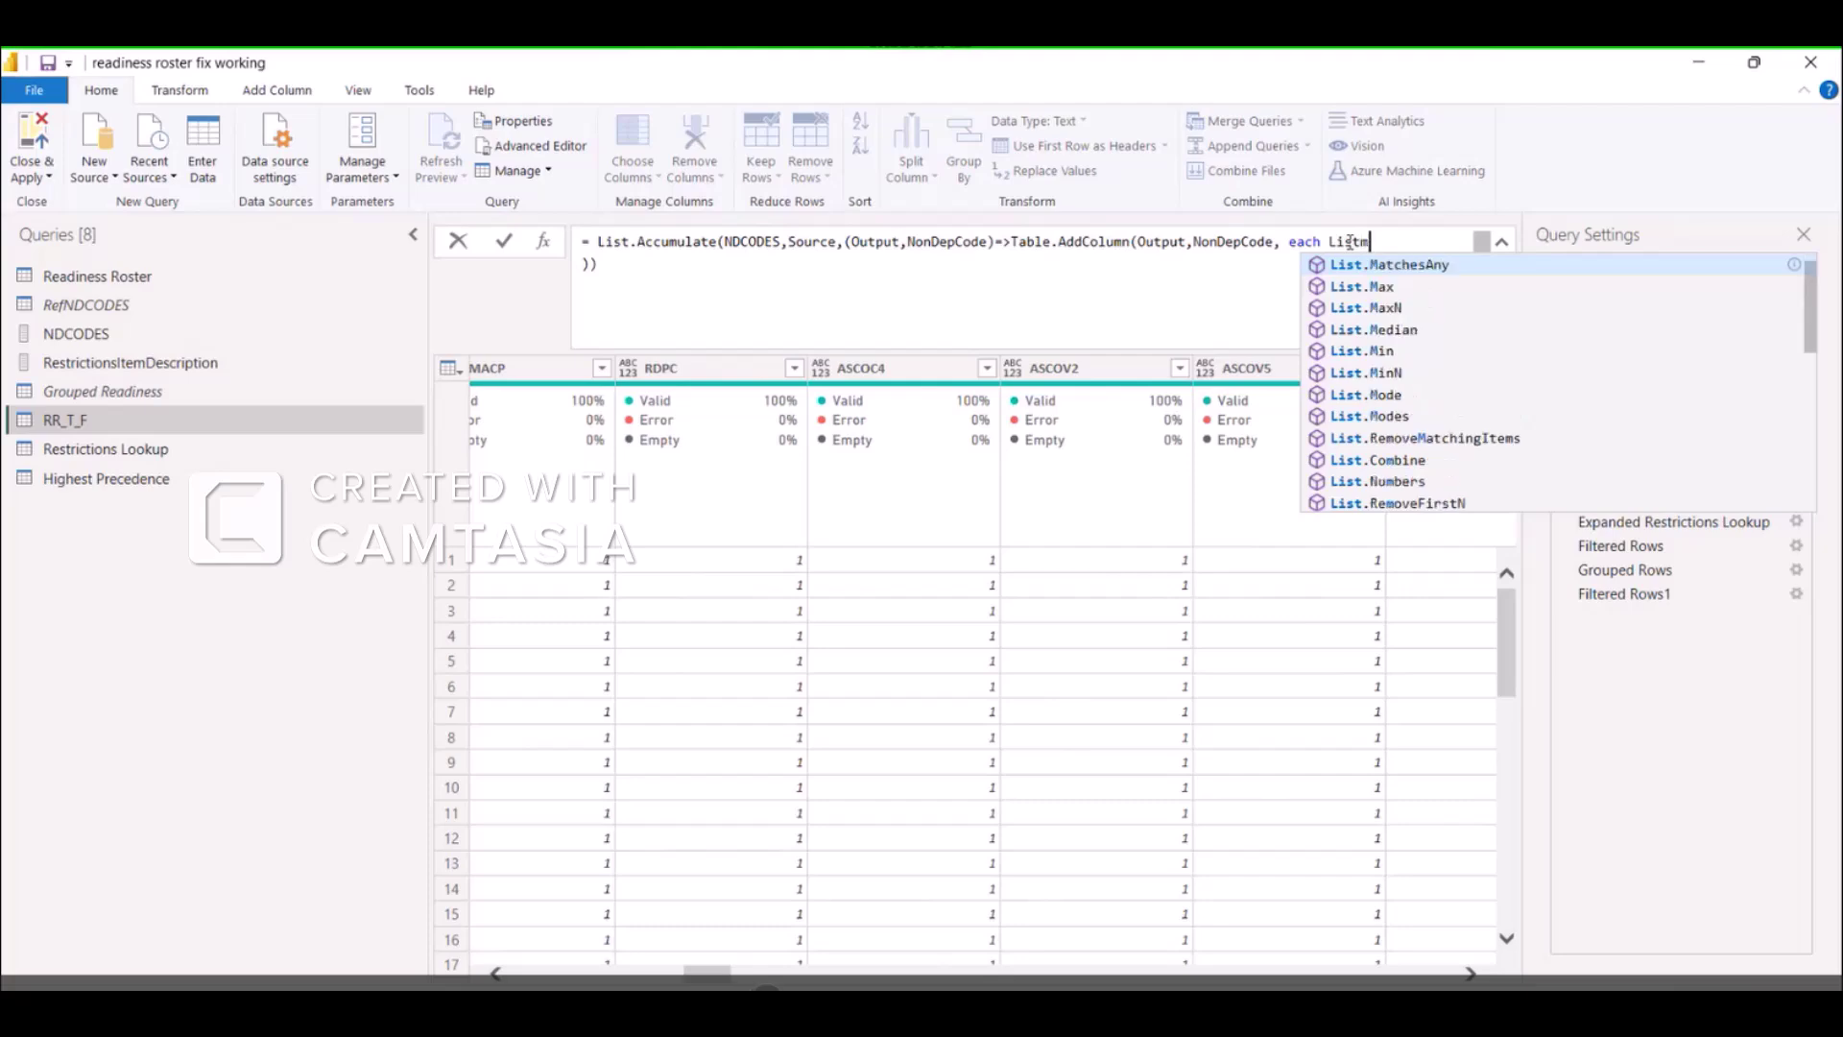
key("Tab")
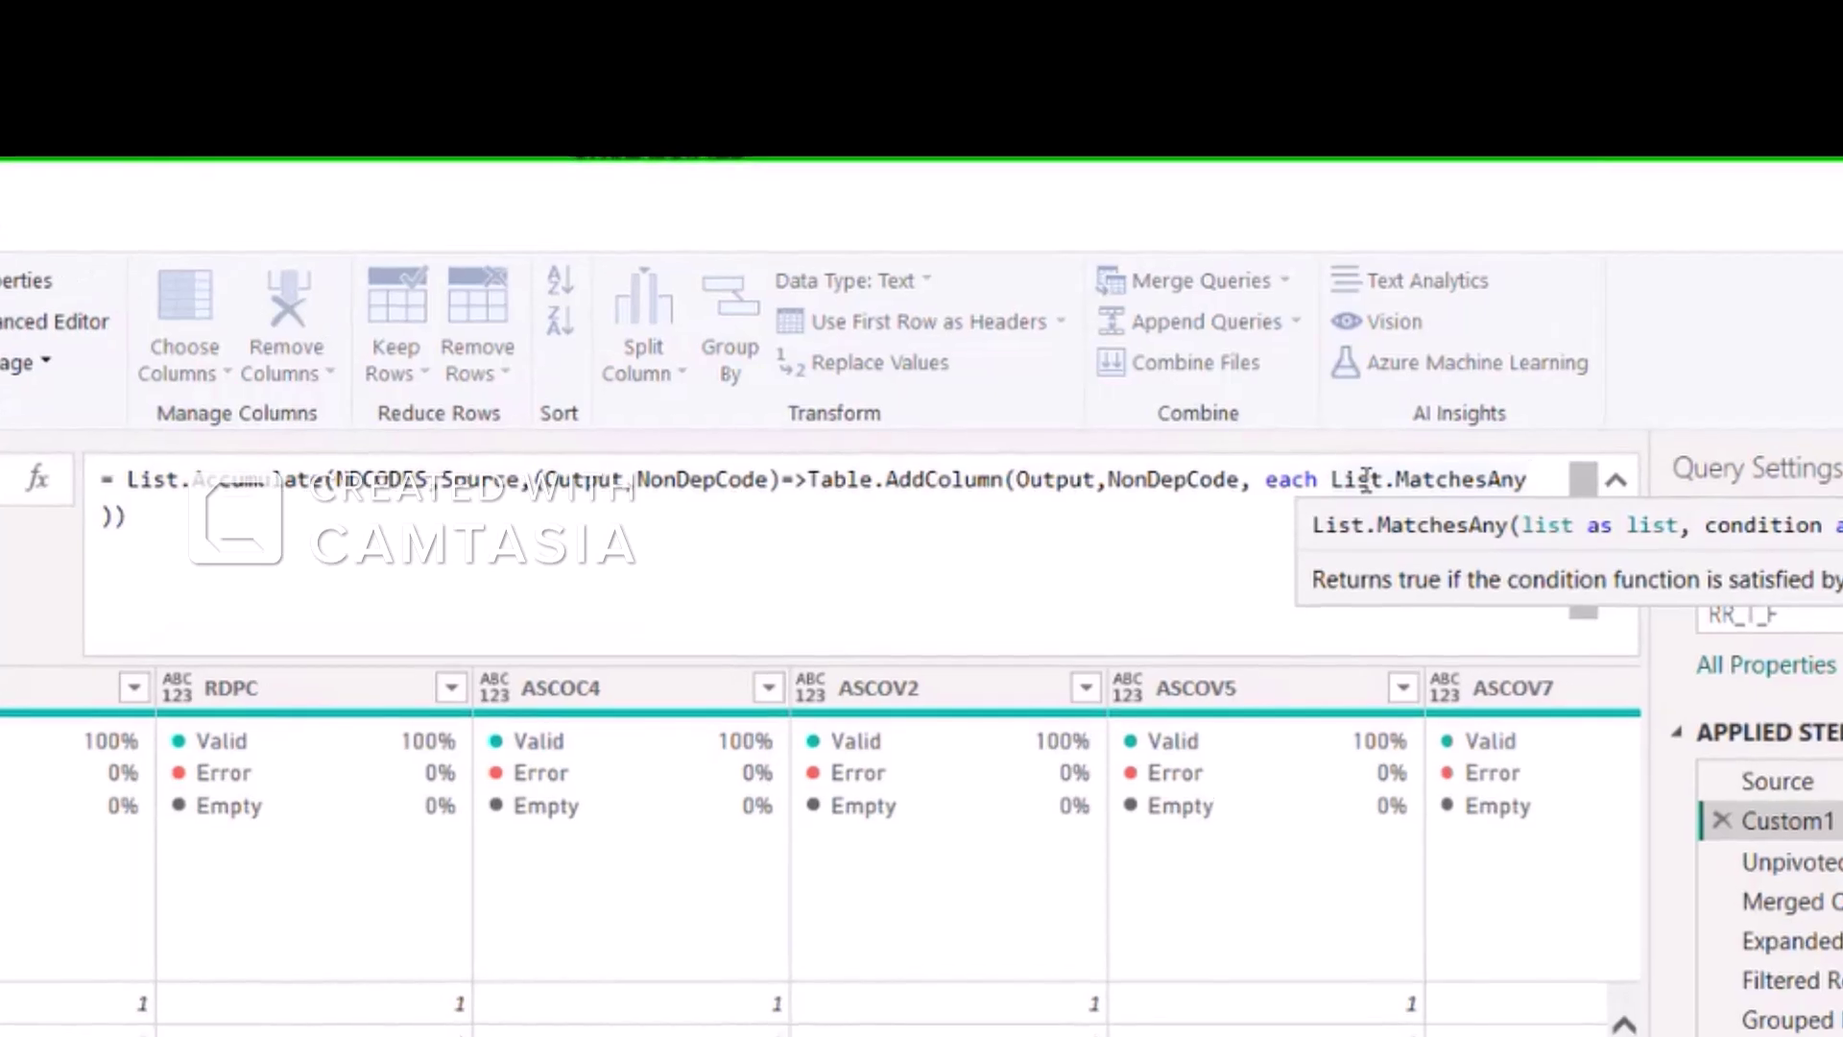
type("(")
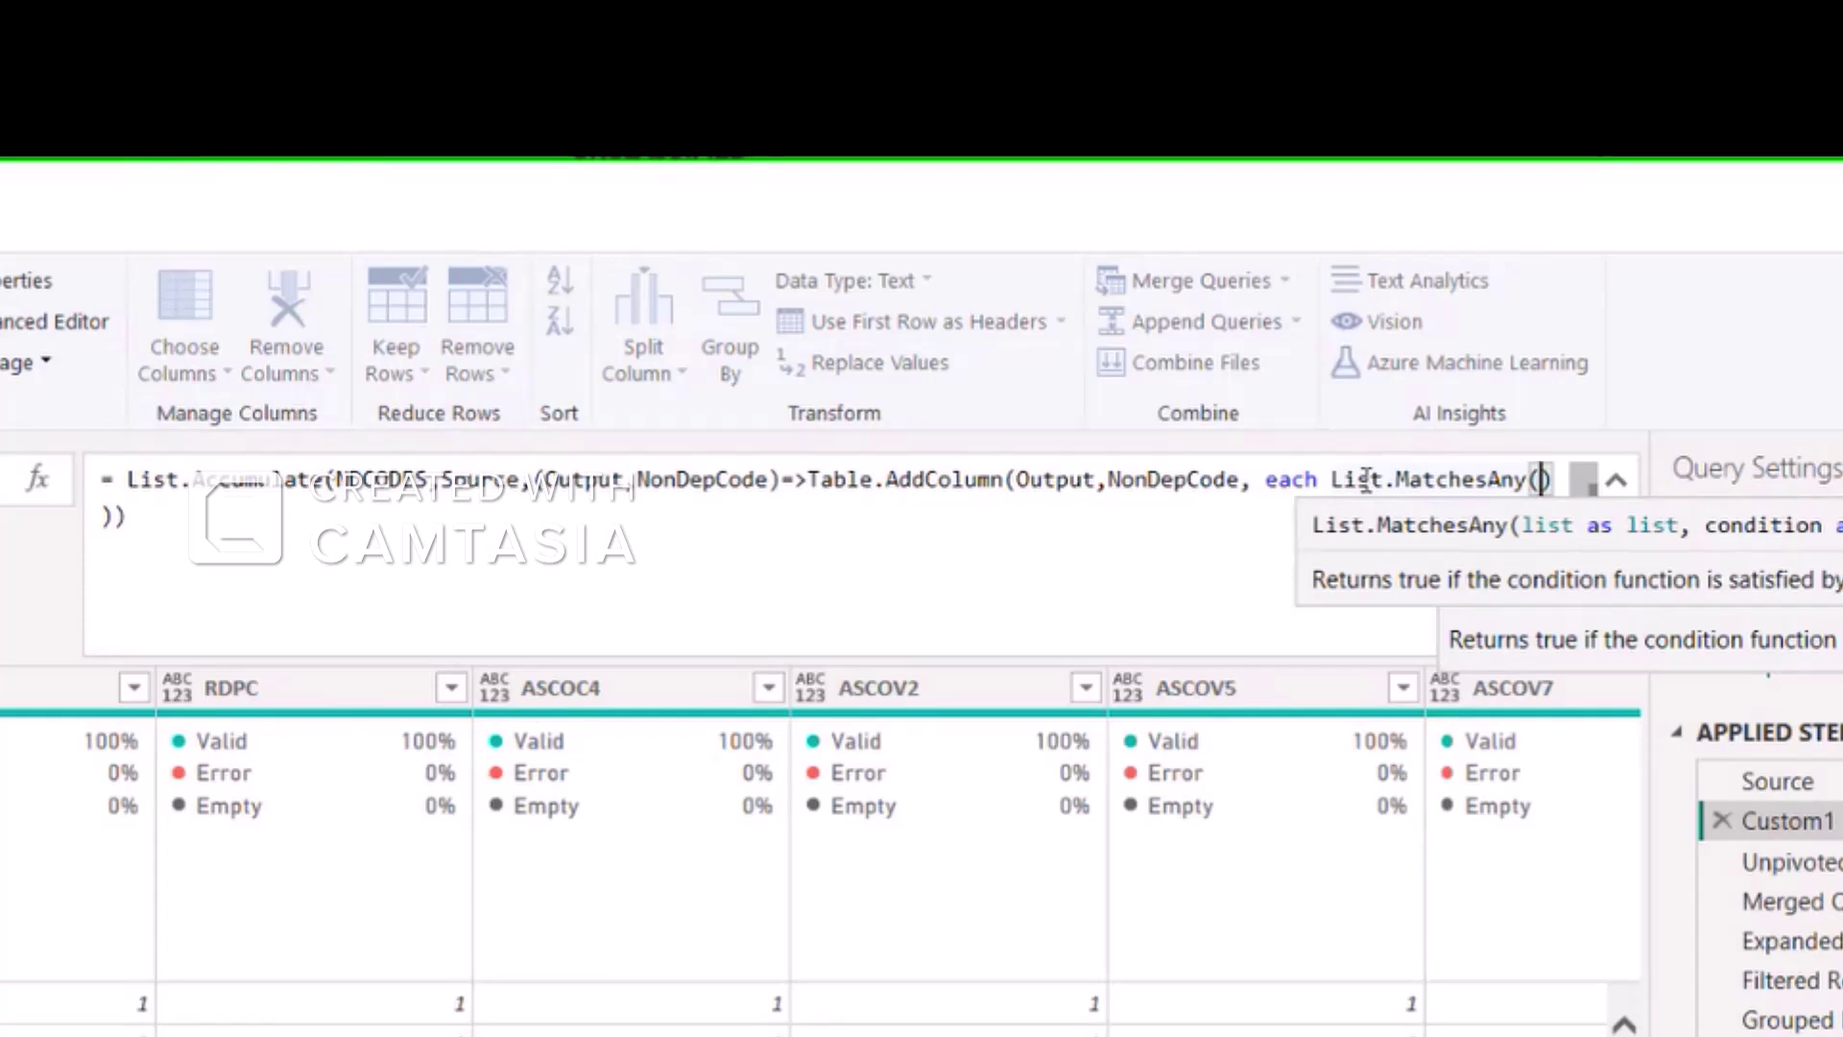
Open a Text.Split( call as the list argument of List.MatchesAny.
type("te")
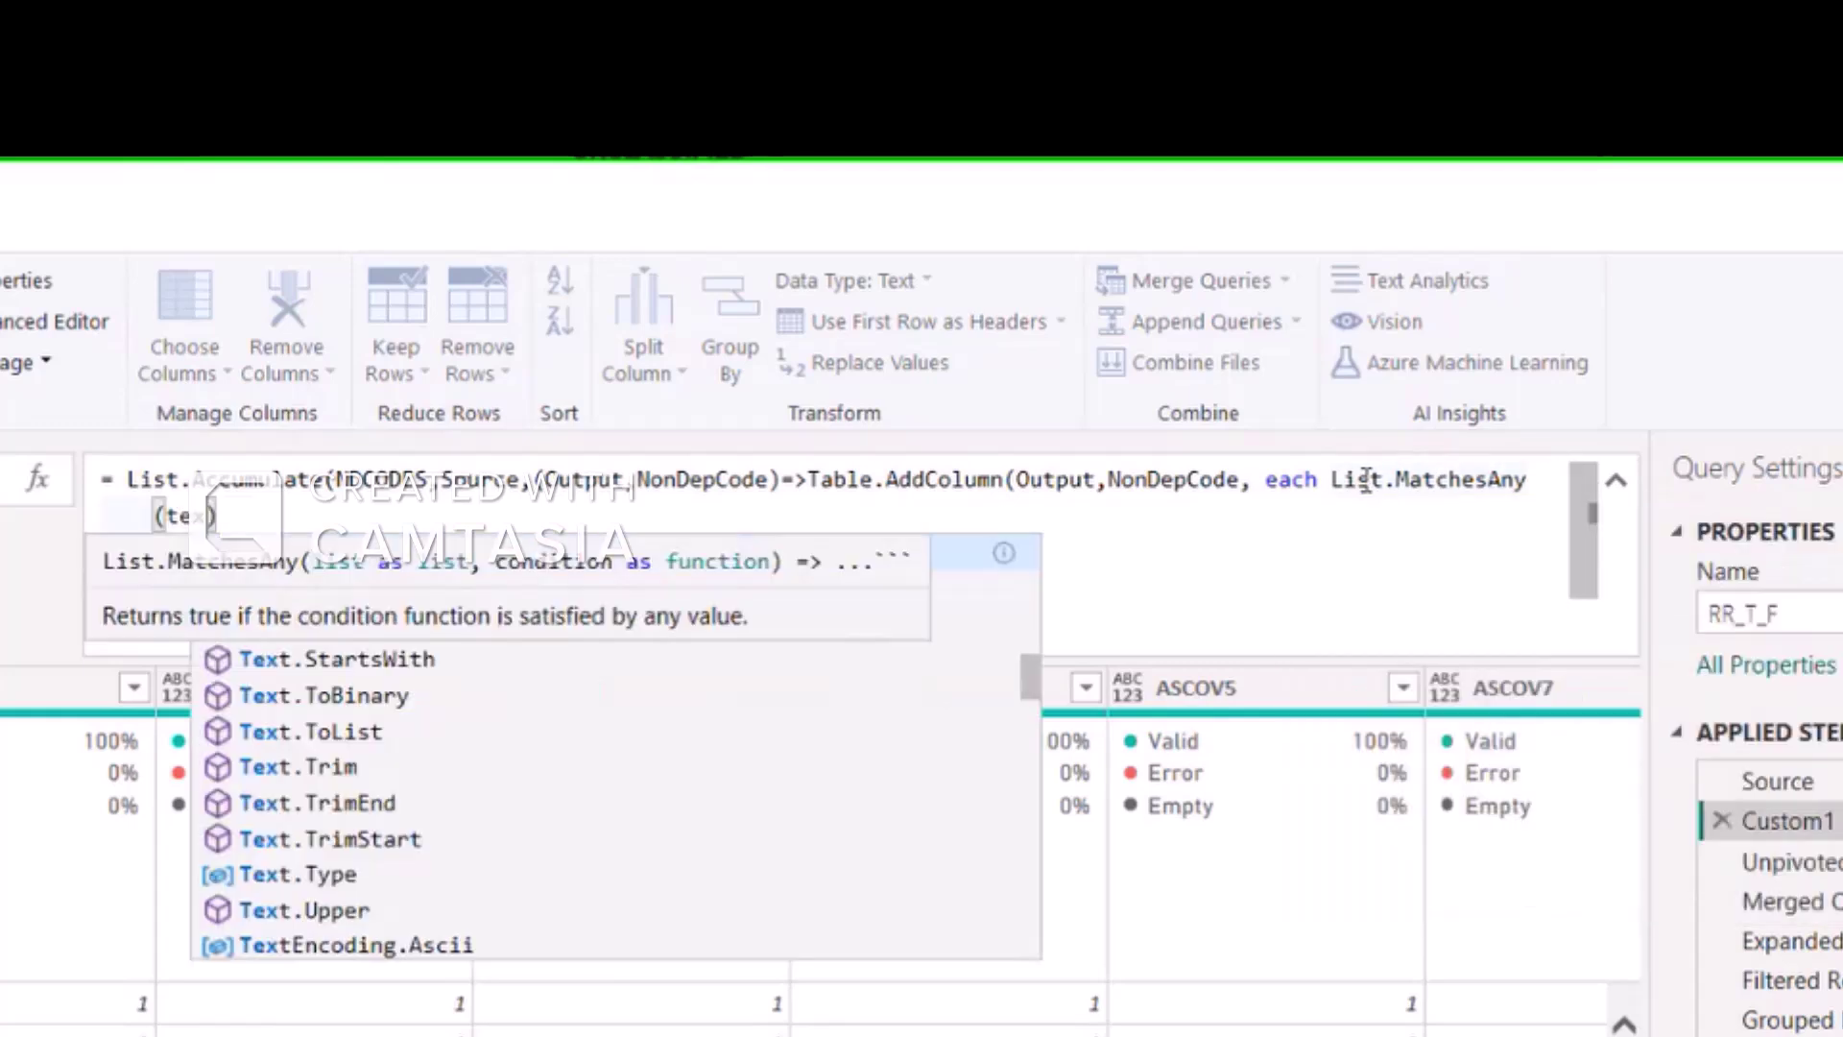
type("x")
key("Tab")
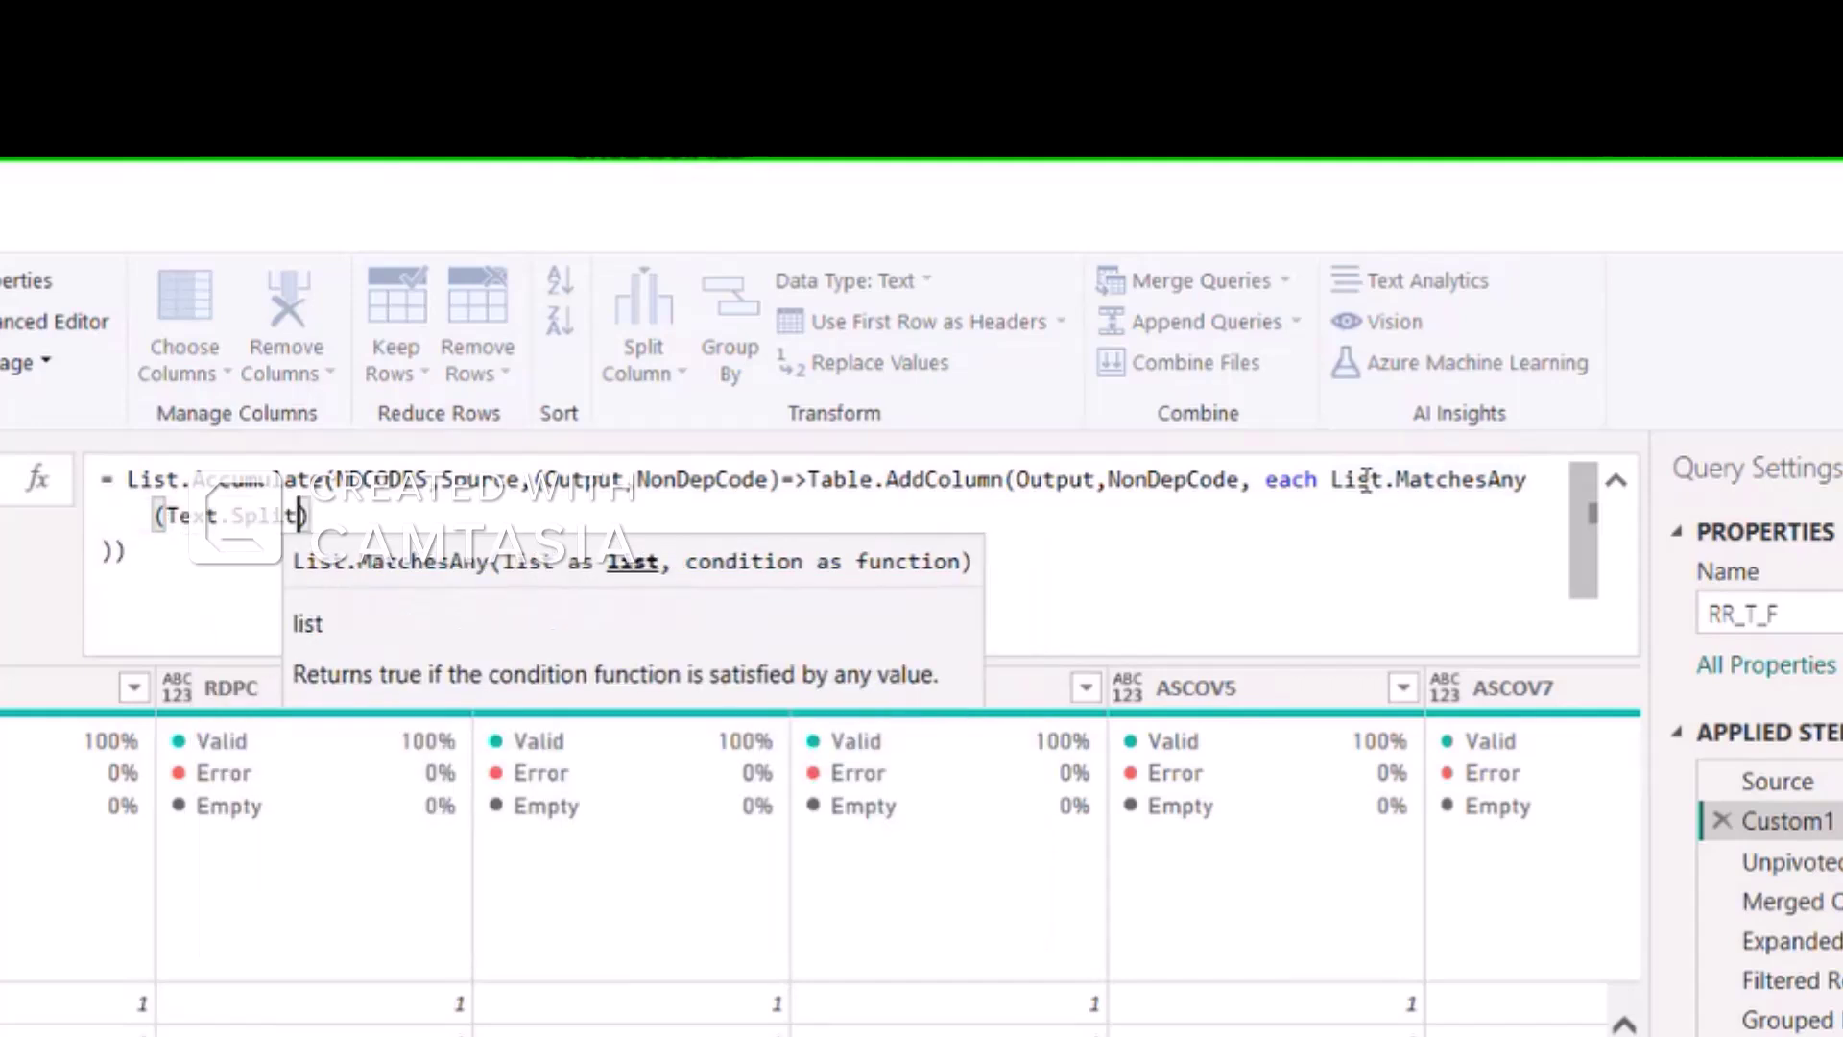
type("(")
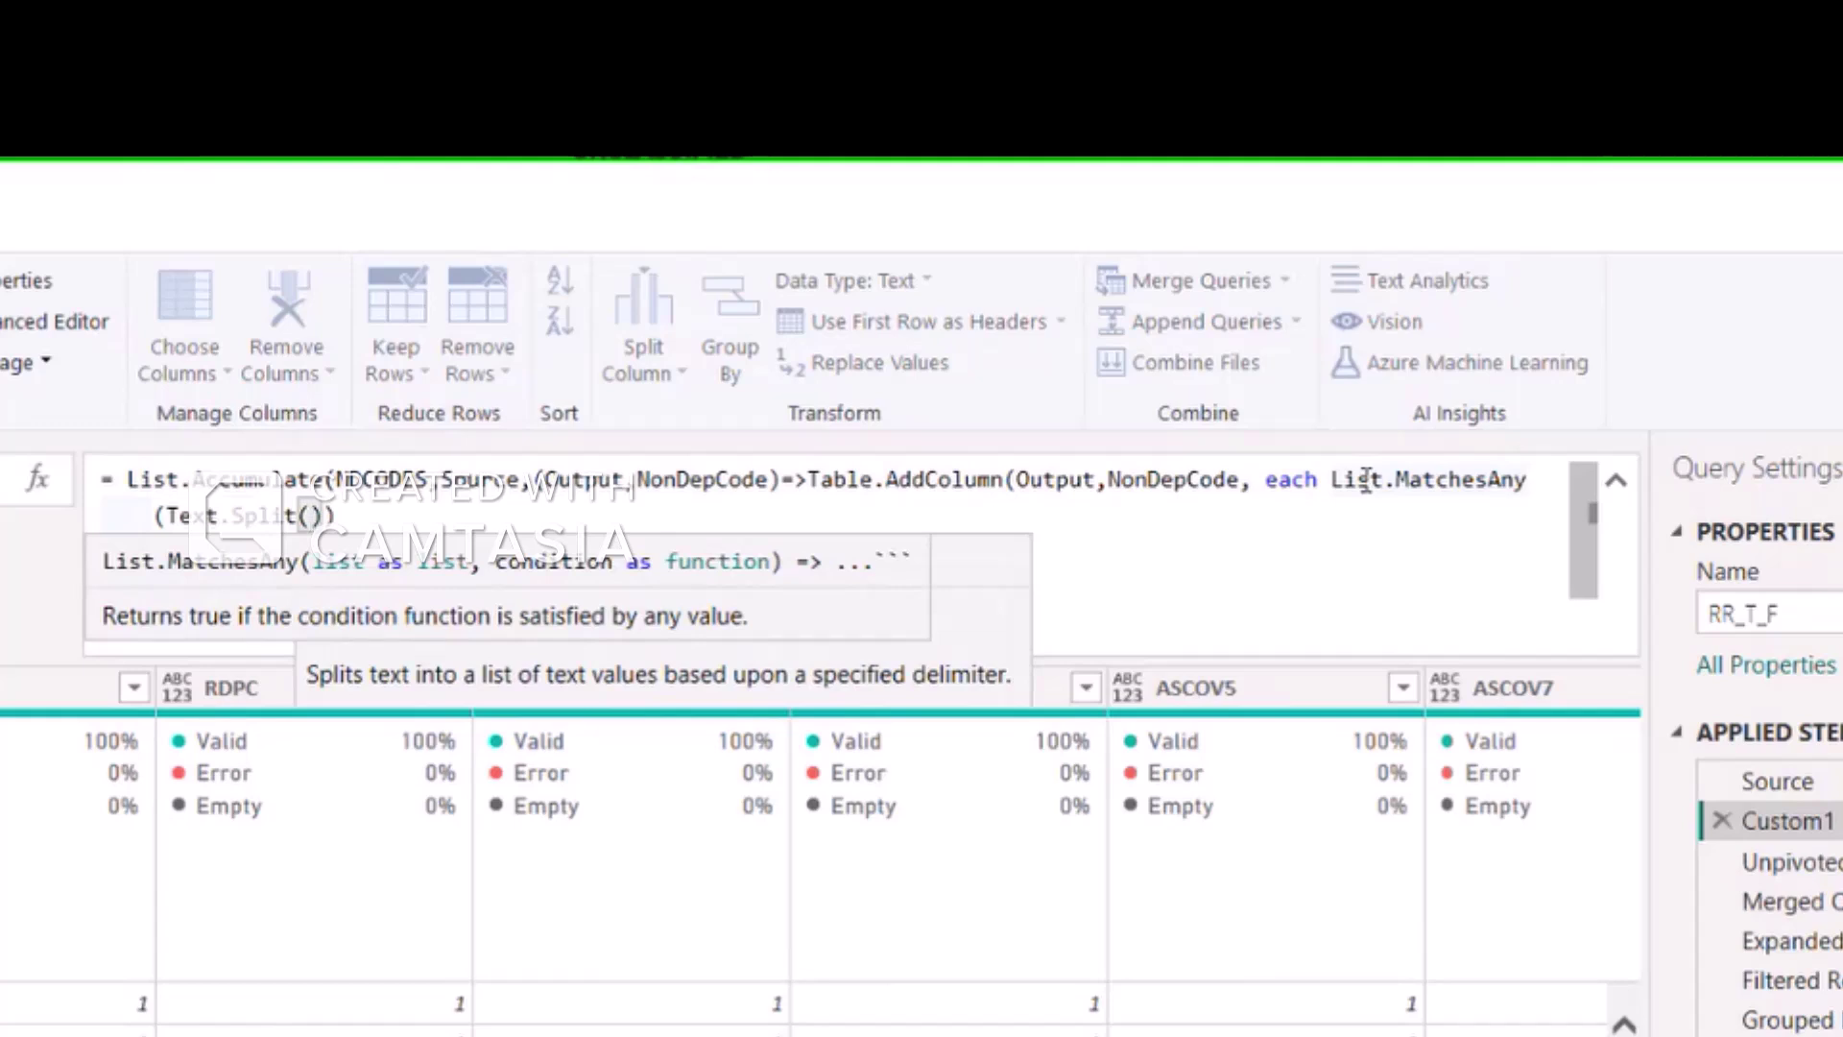
Enter the column reference [NonDepCodes] as the text argument of Text.Split.
type("[")
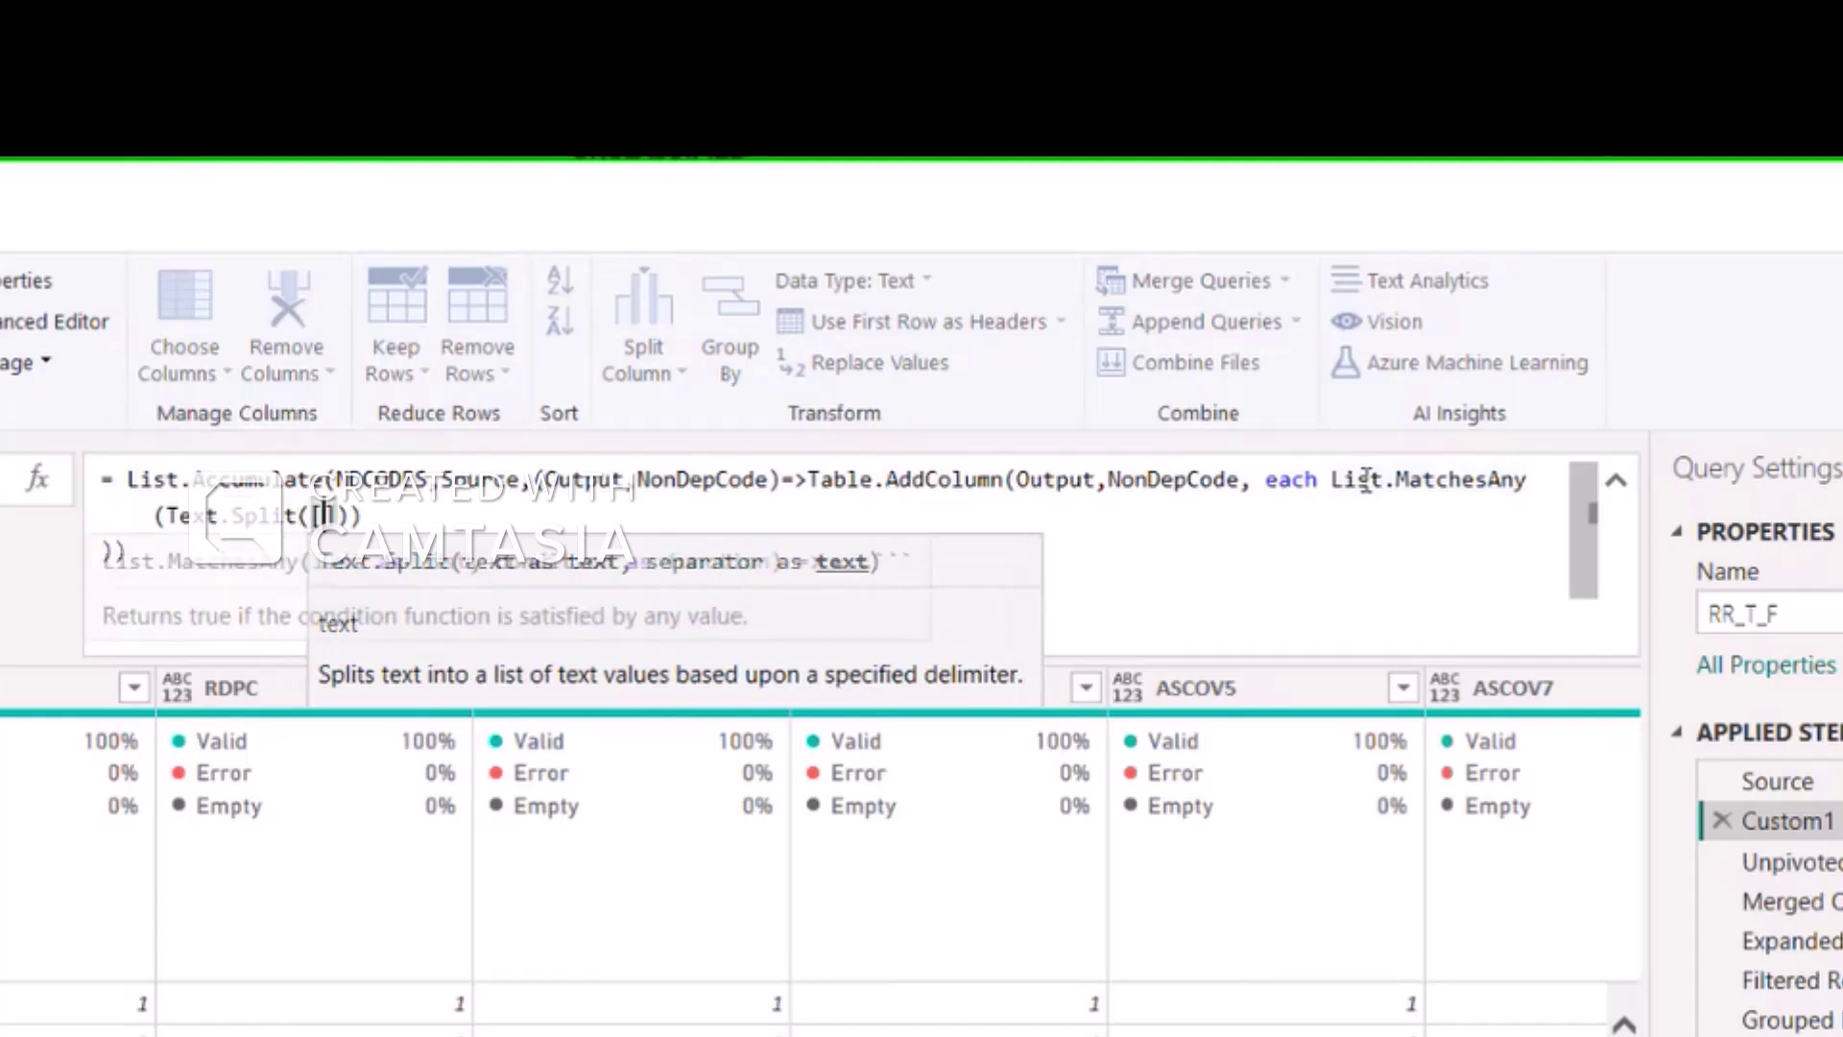
type("Non")
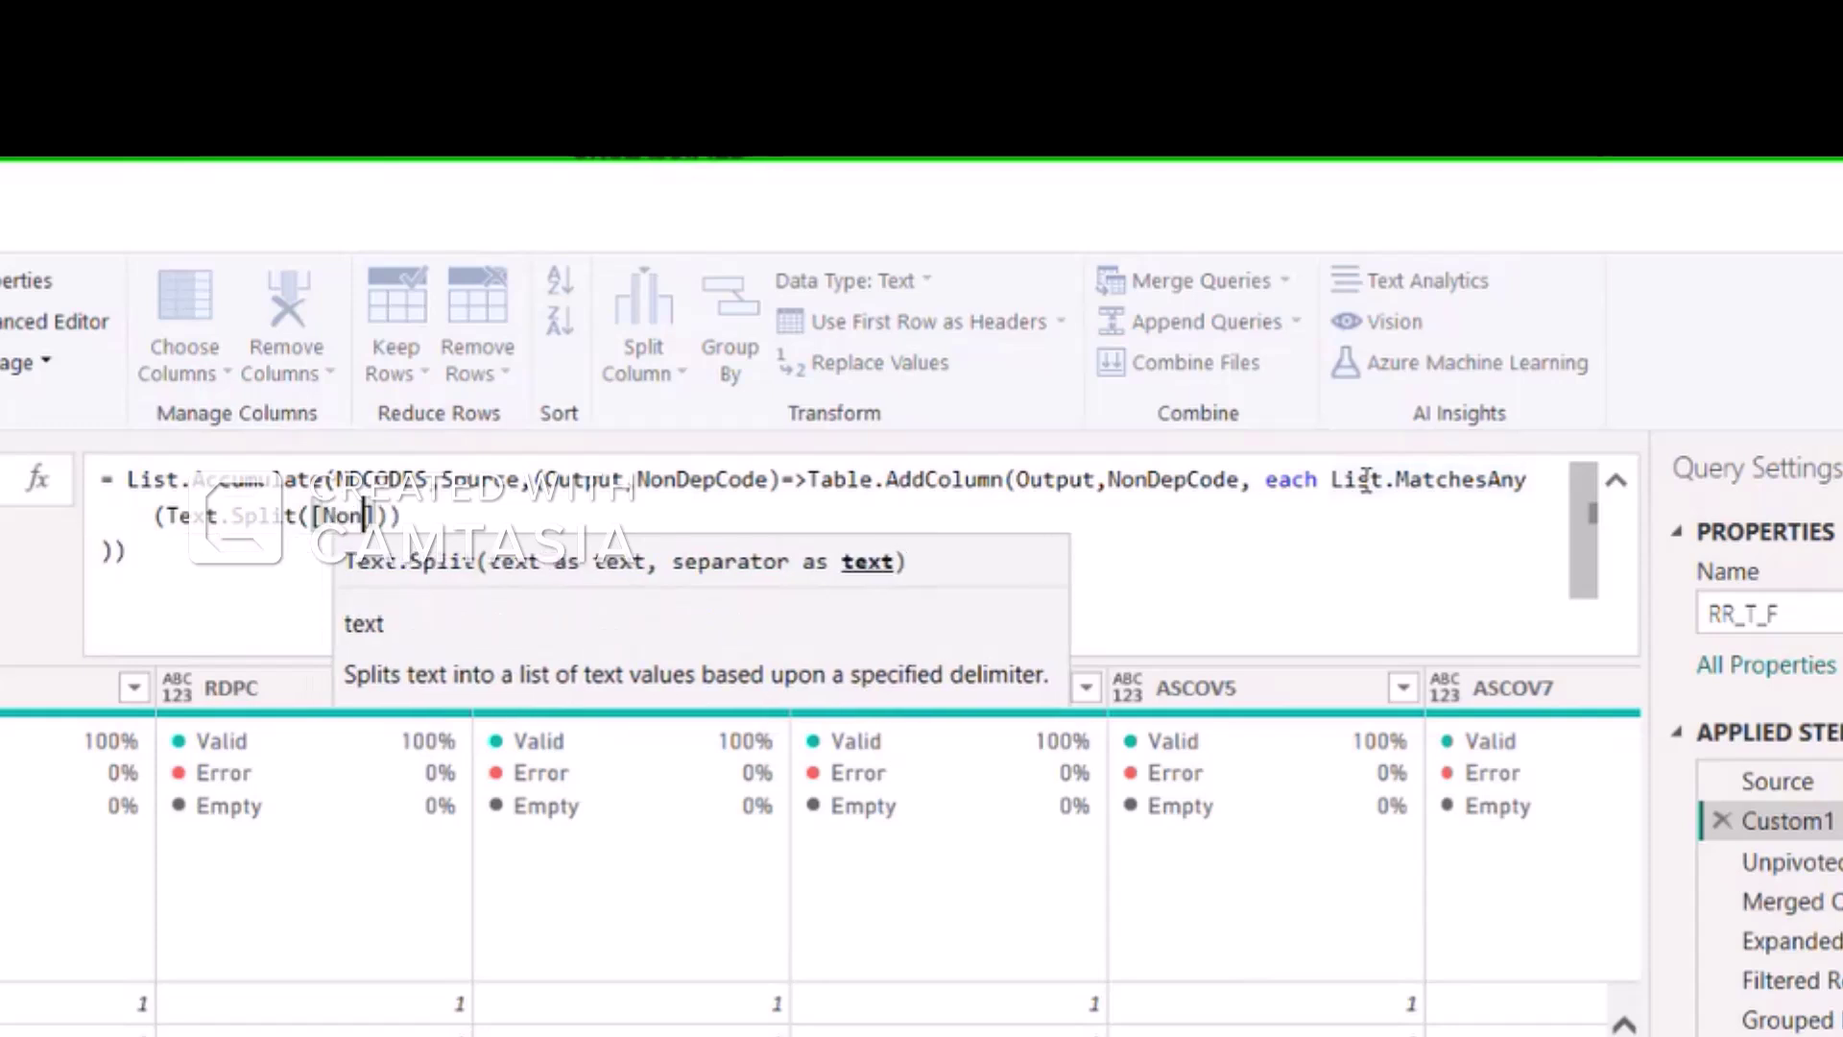
type("Deplo")
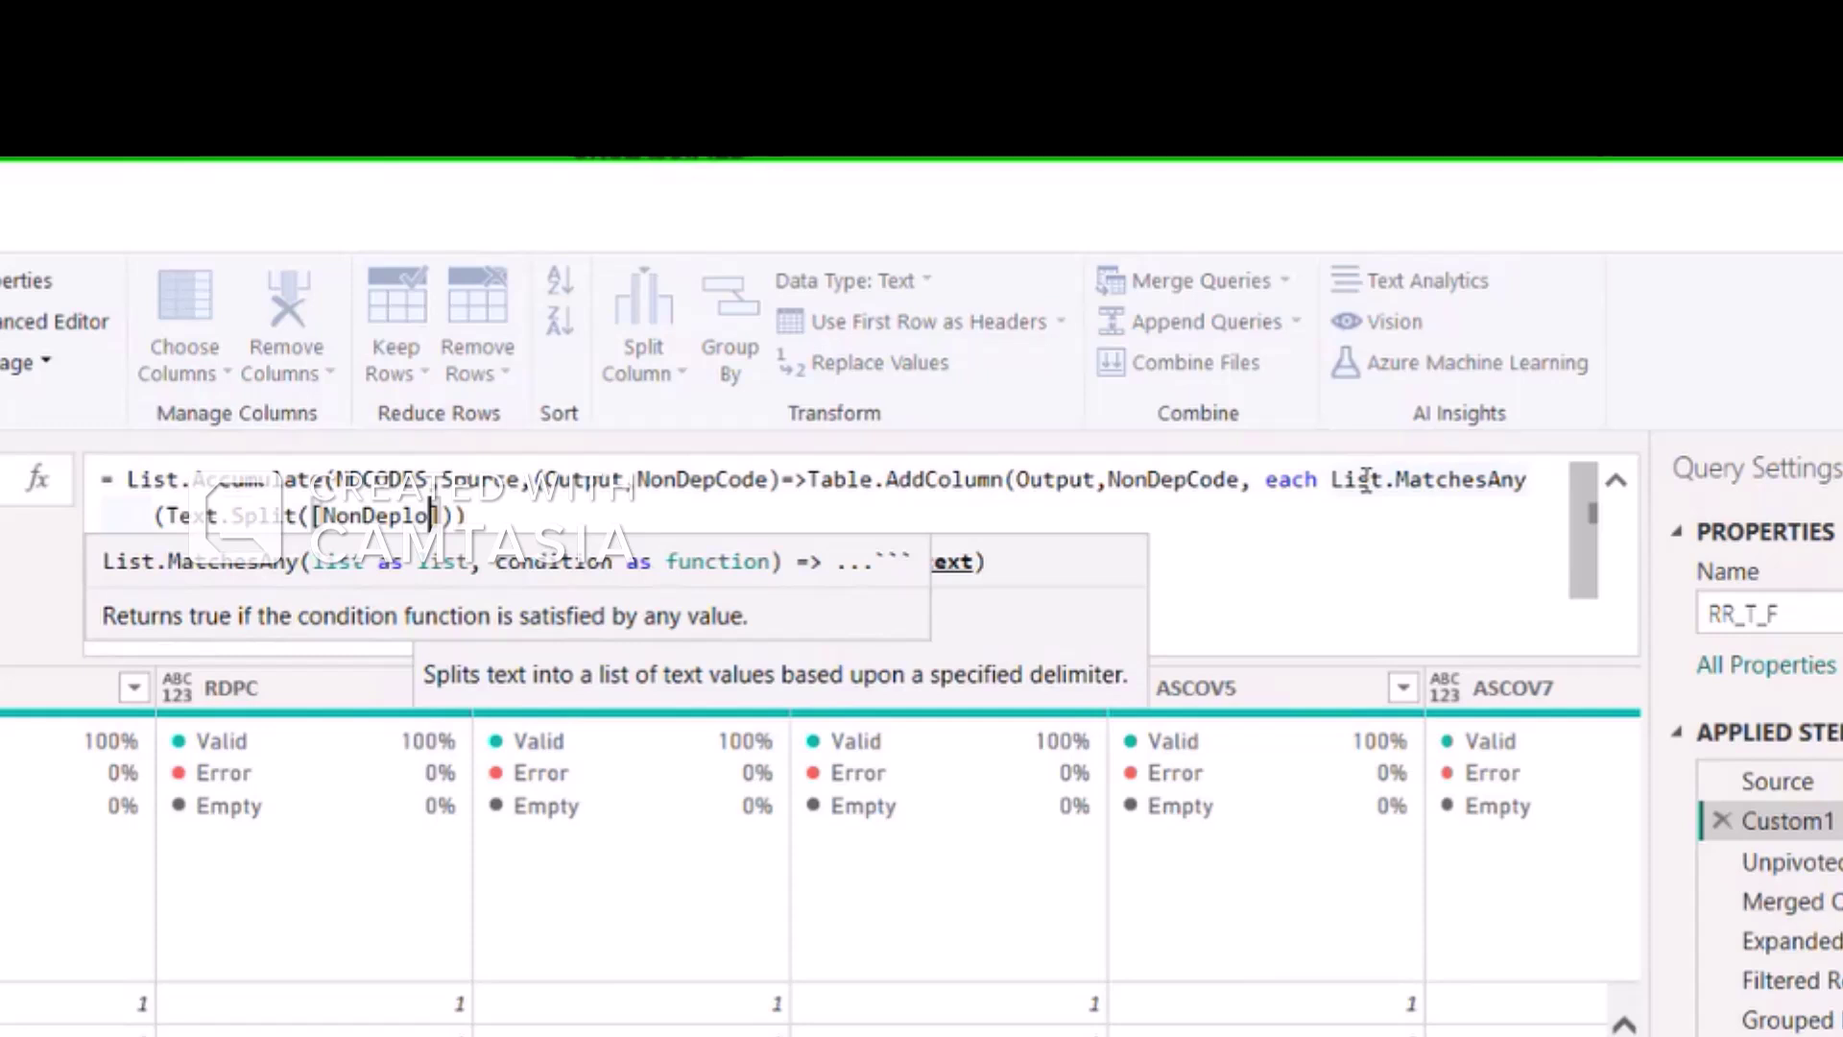
key("BackSpace")
key("BackSpace")
type("cod")
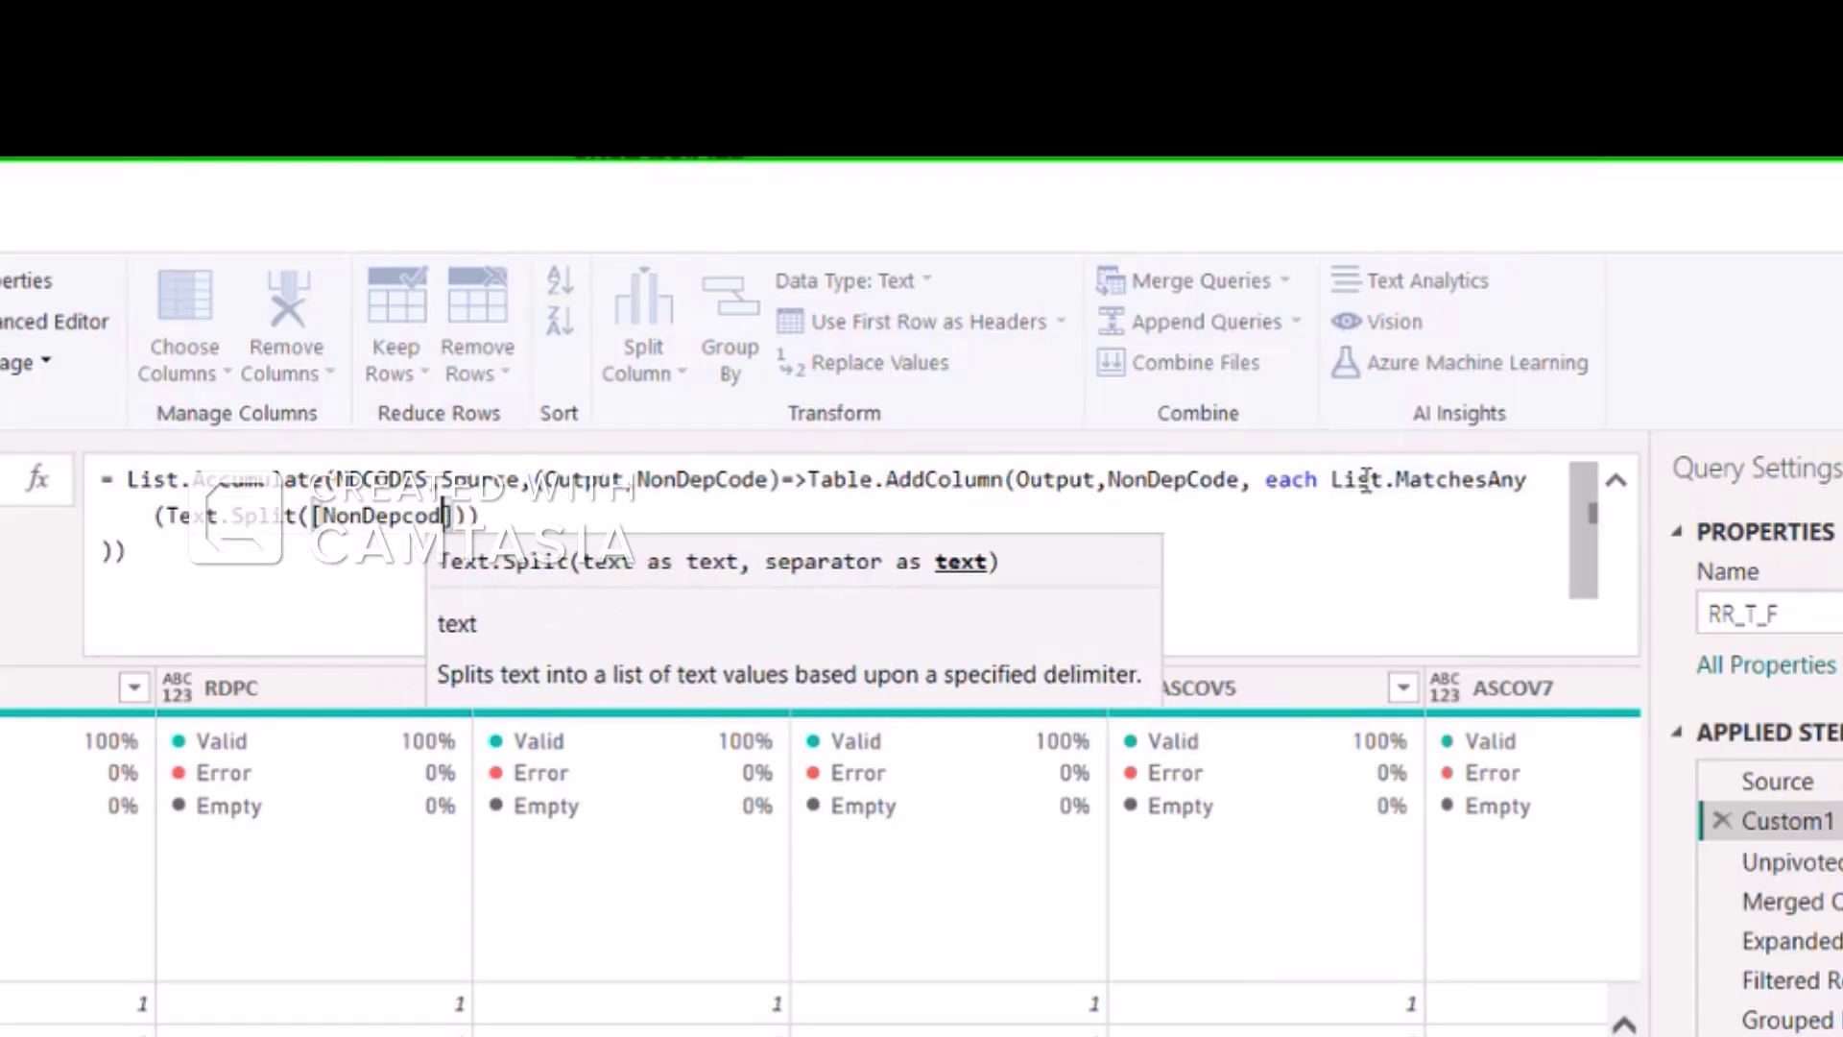
type("e")
key("BackSpace")
key("BackSpace")
key("BackSpace")
key("BackSpace")
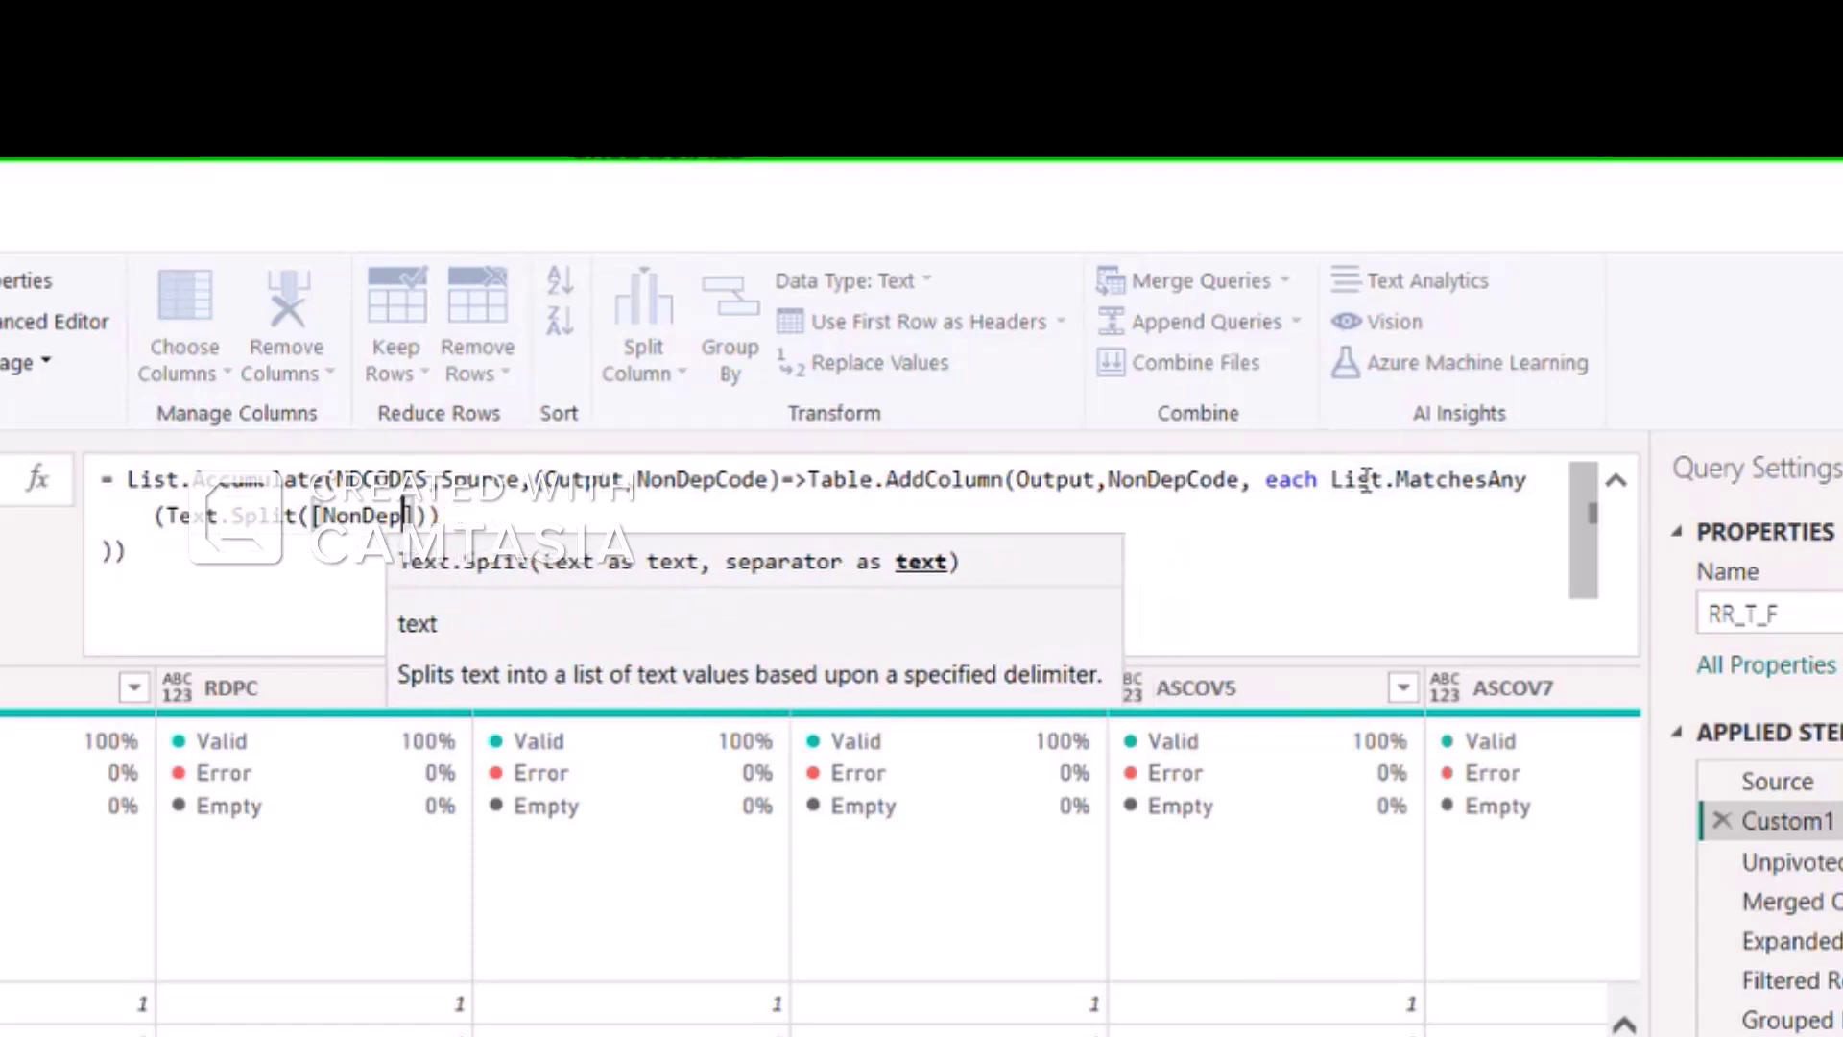
type("Codes")
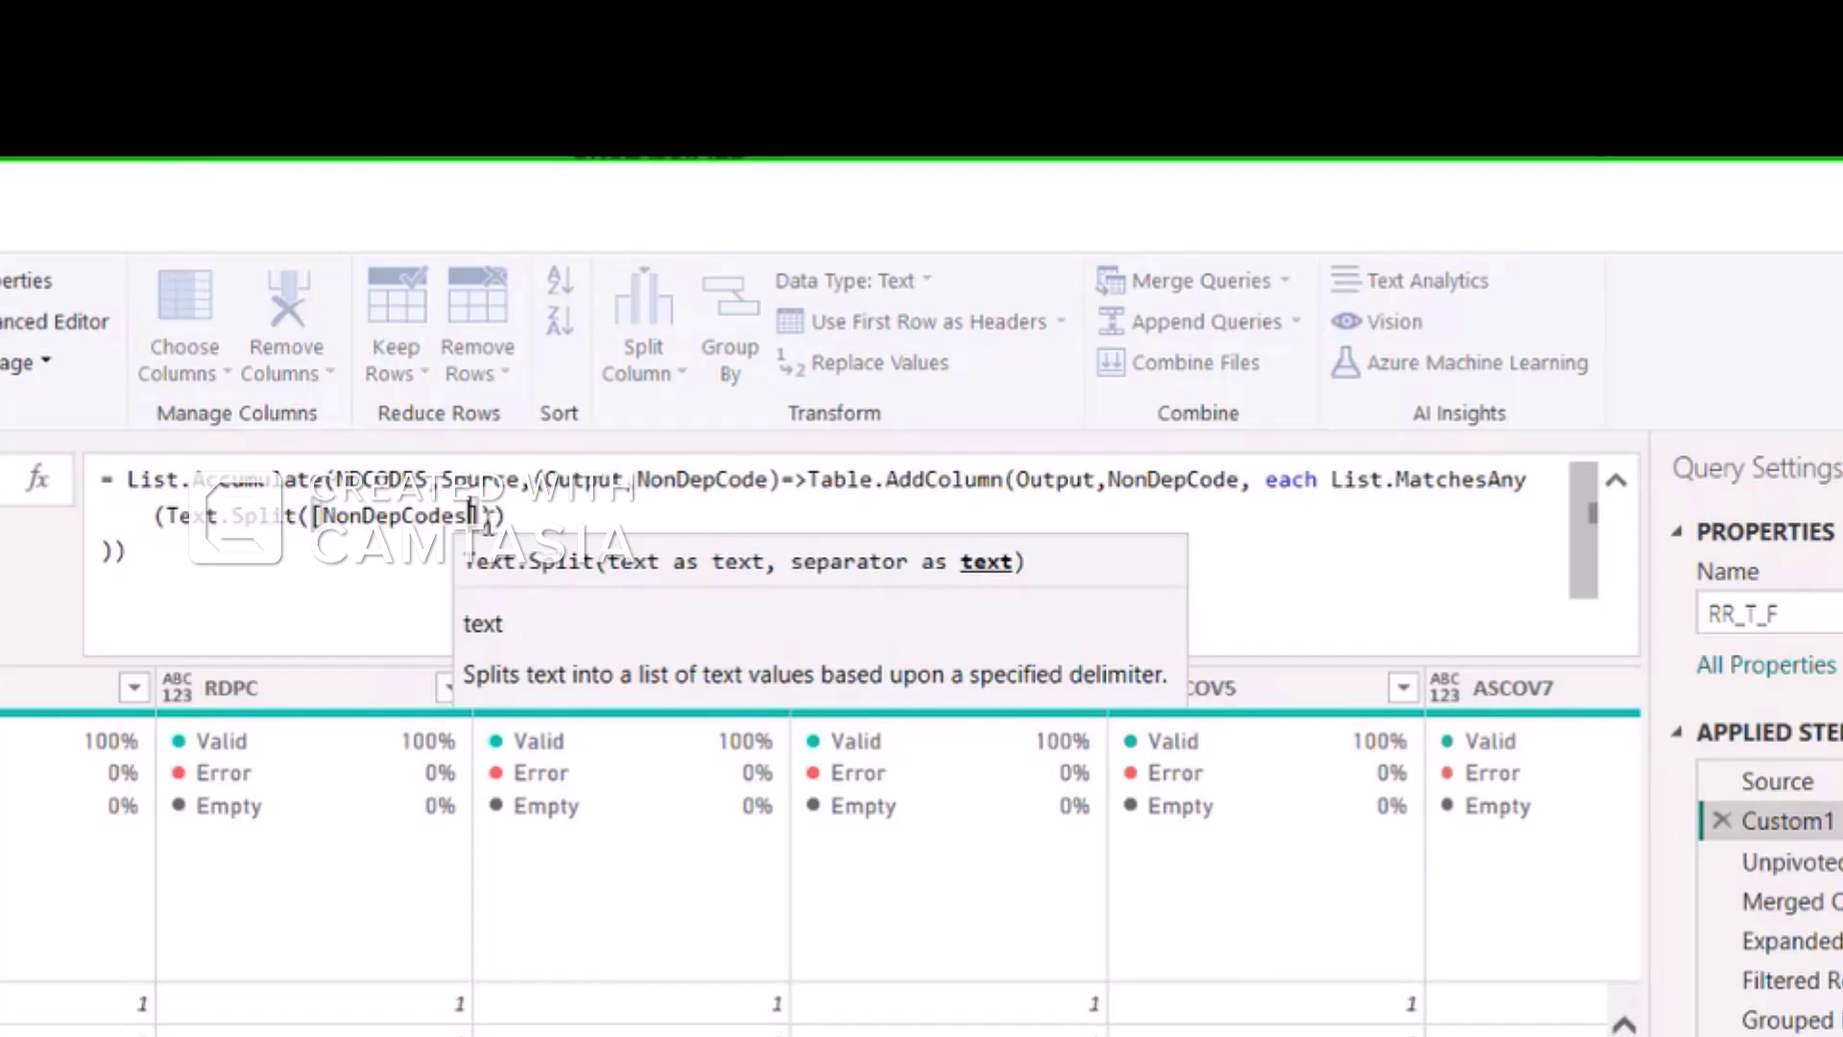
Add a comma after [NonDepCodes] and set ";" as the Text.Split separator.
left_click(482, 515)
type(",")
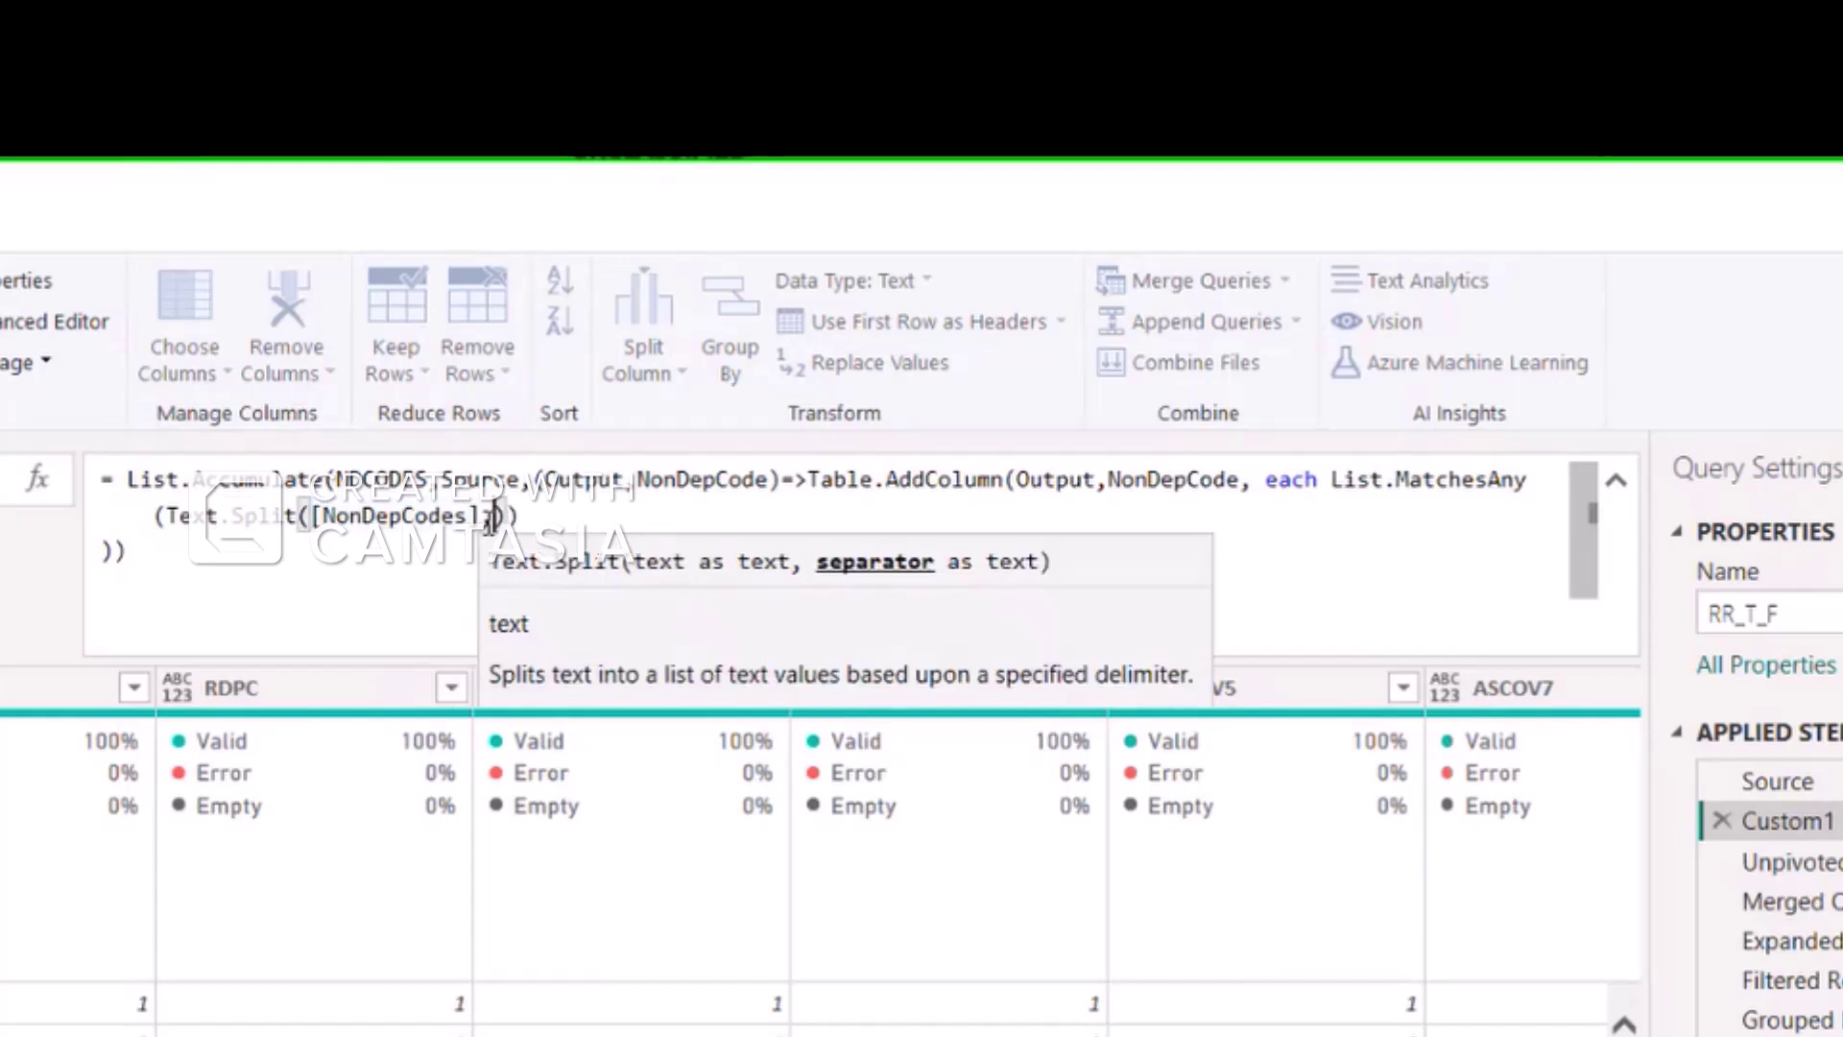
type("\";")
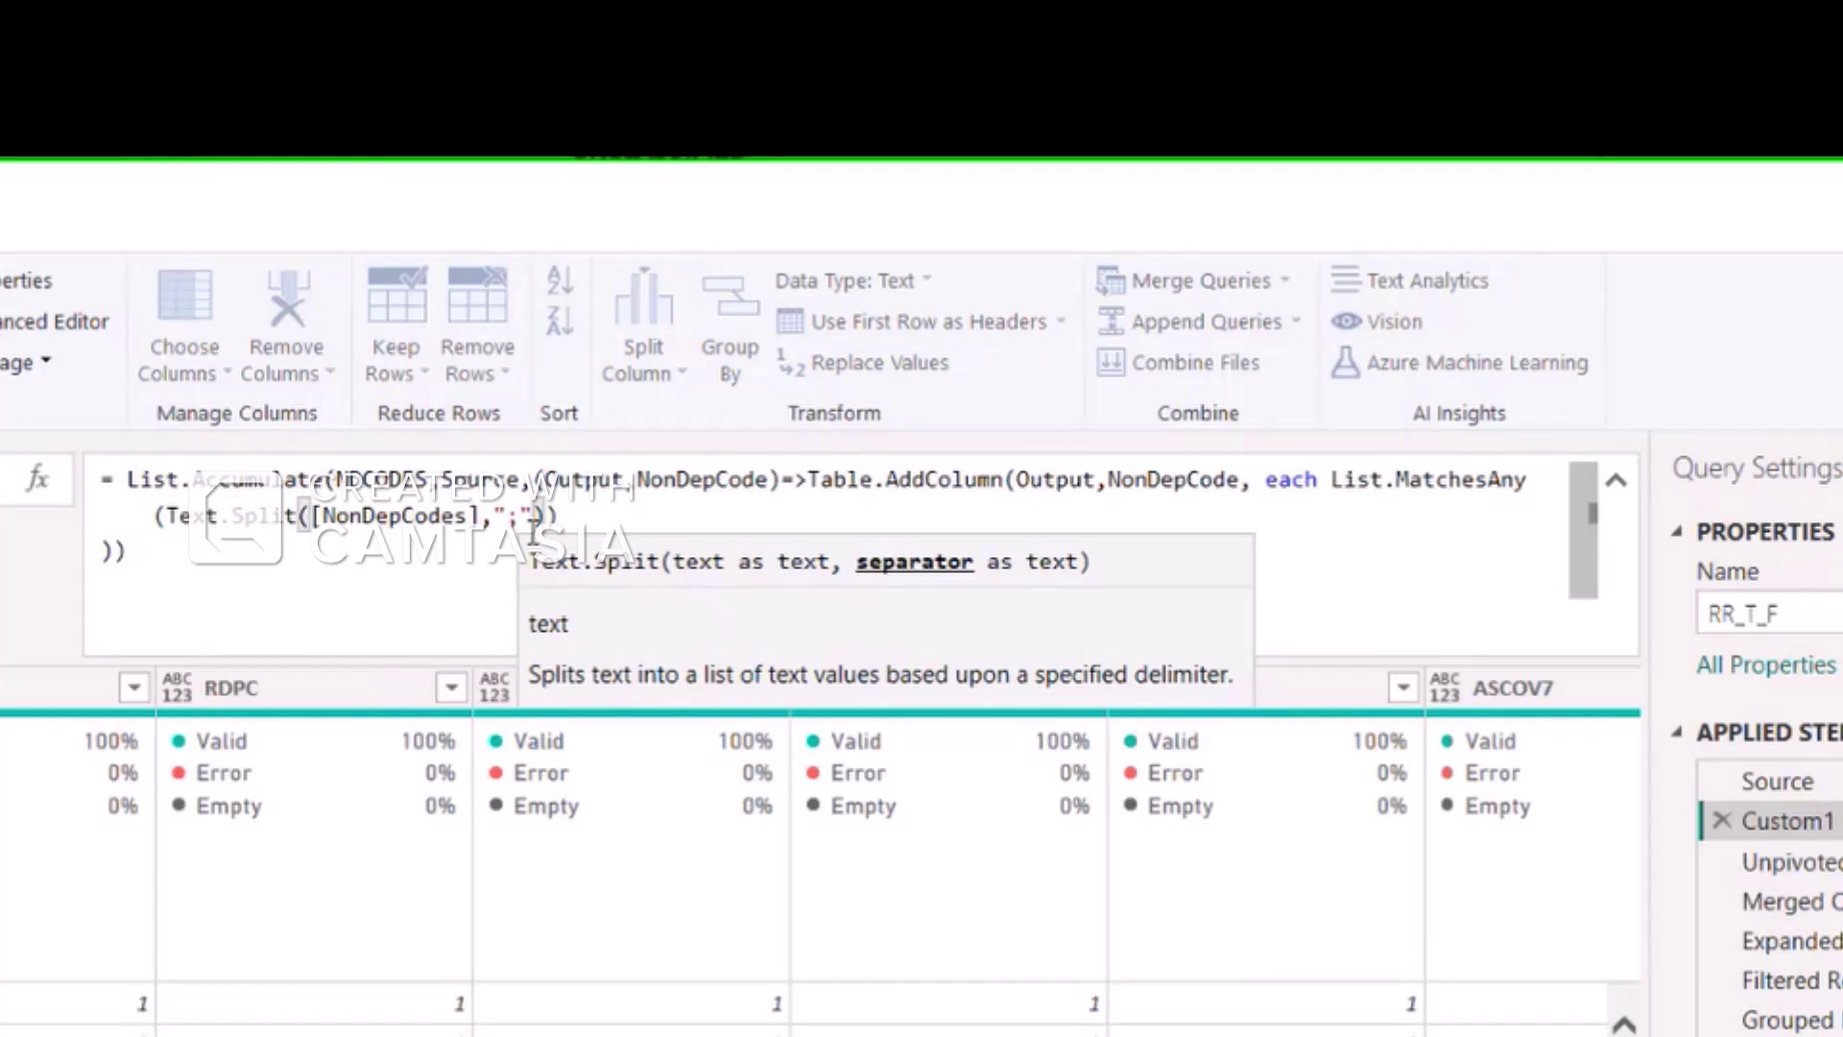
Add each _=NonDepCode as the condition argument of List.MatchesAny, following the Text.Split list.
left_click(546, 510)
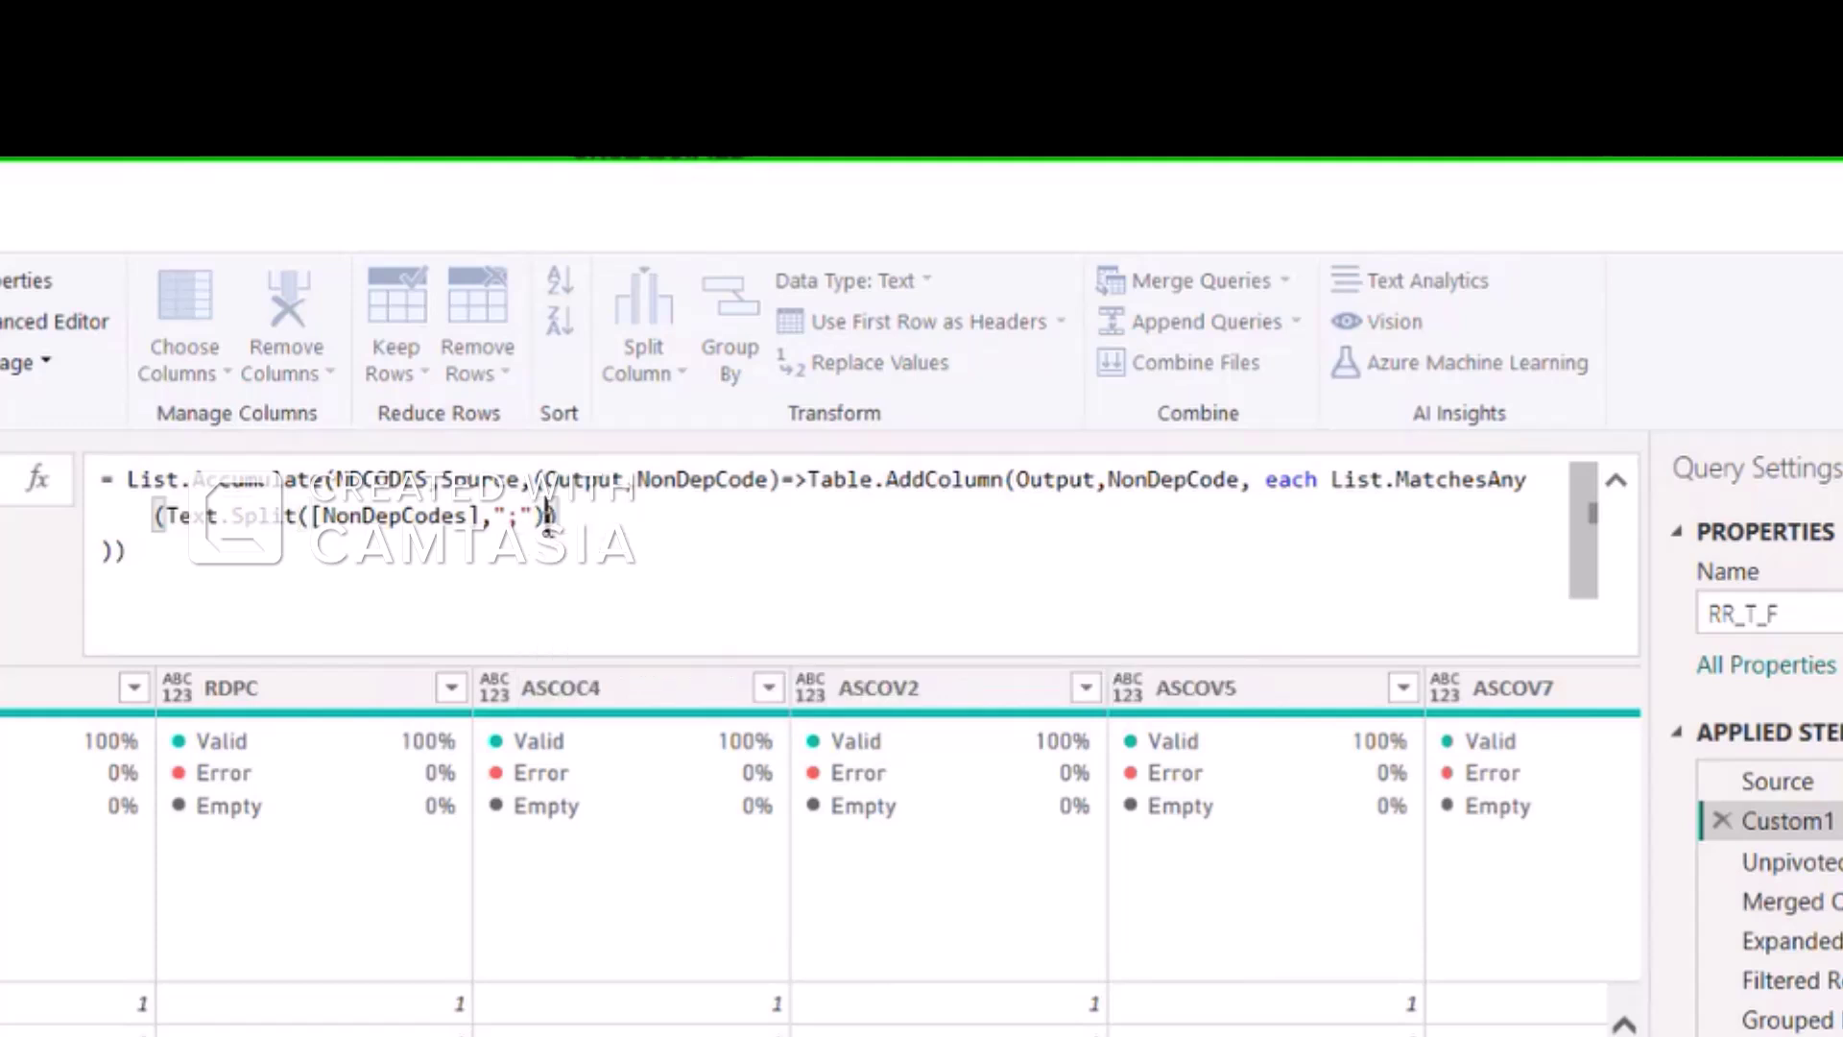
key("Left")
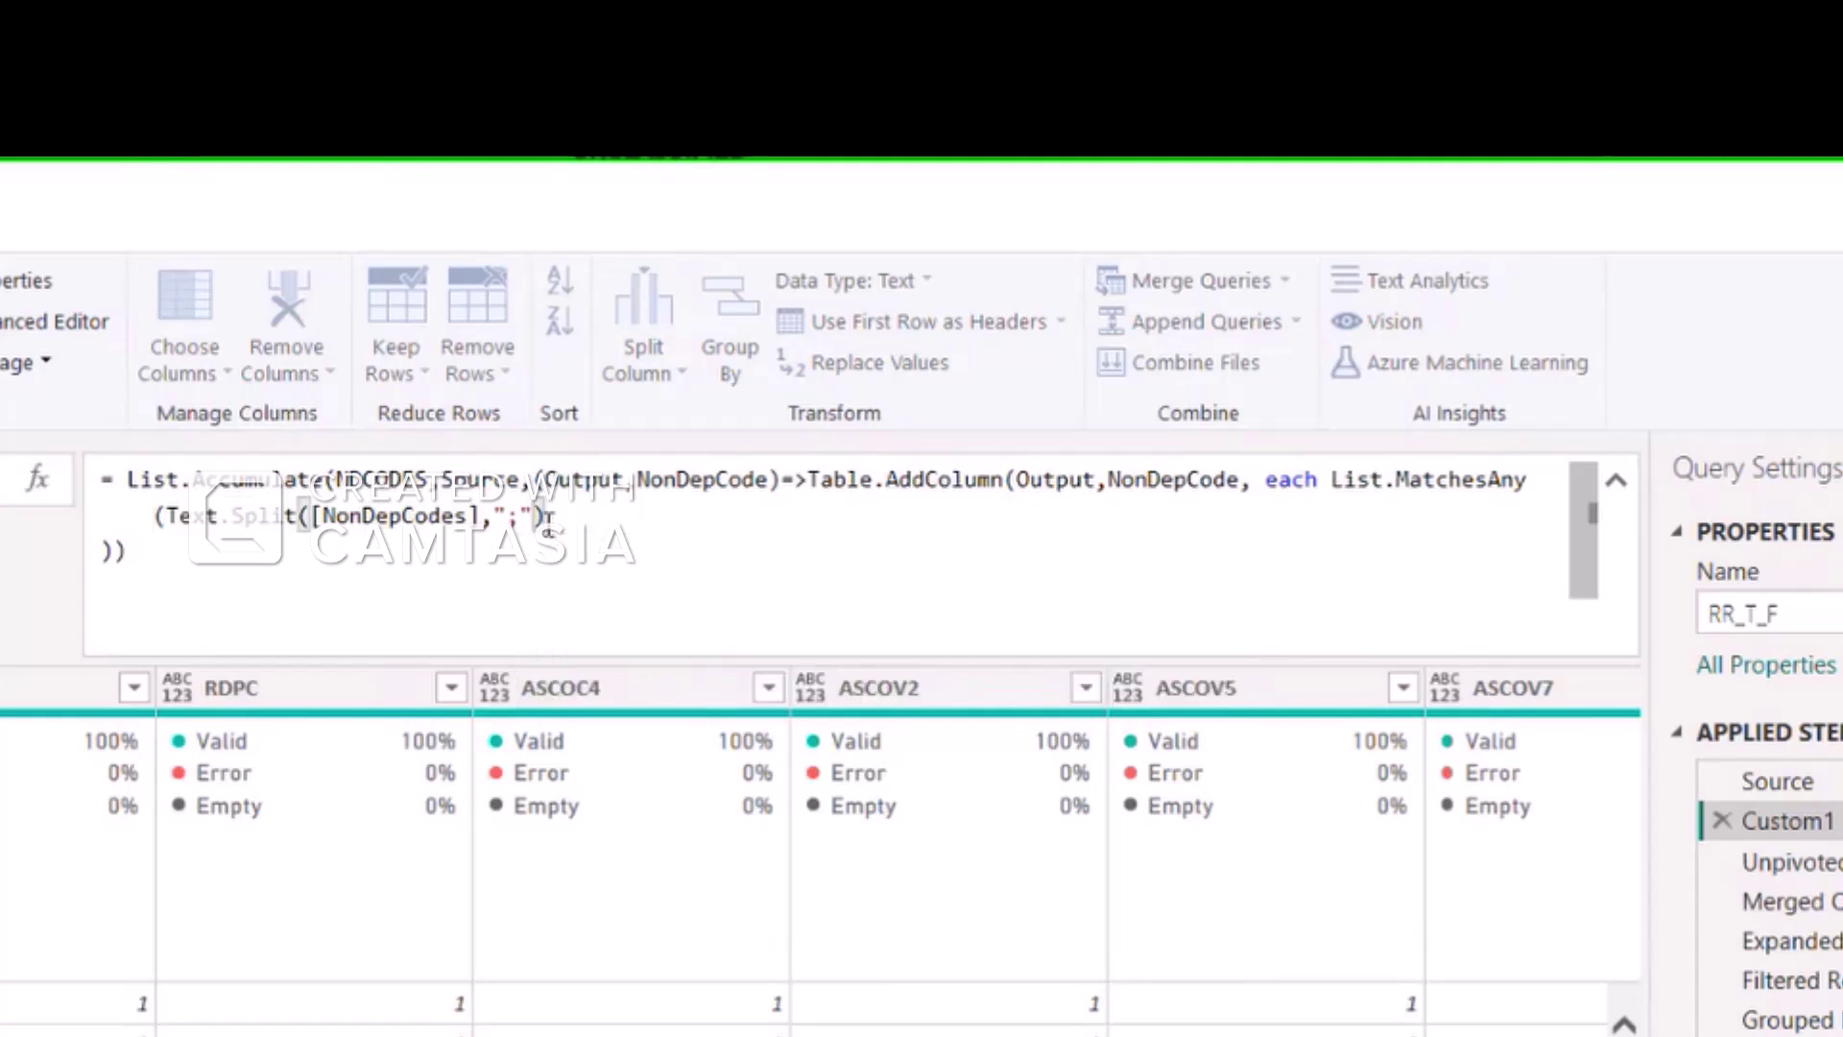
key("Right")
type(",")
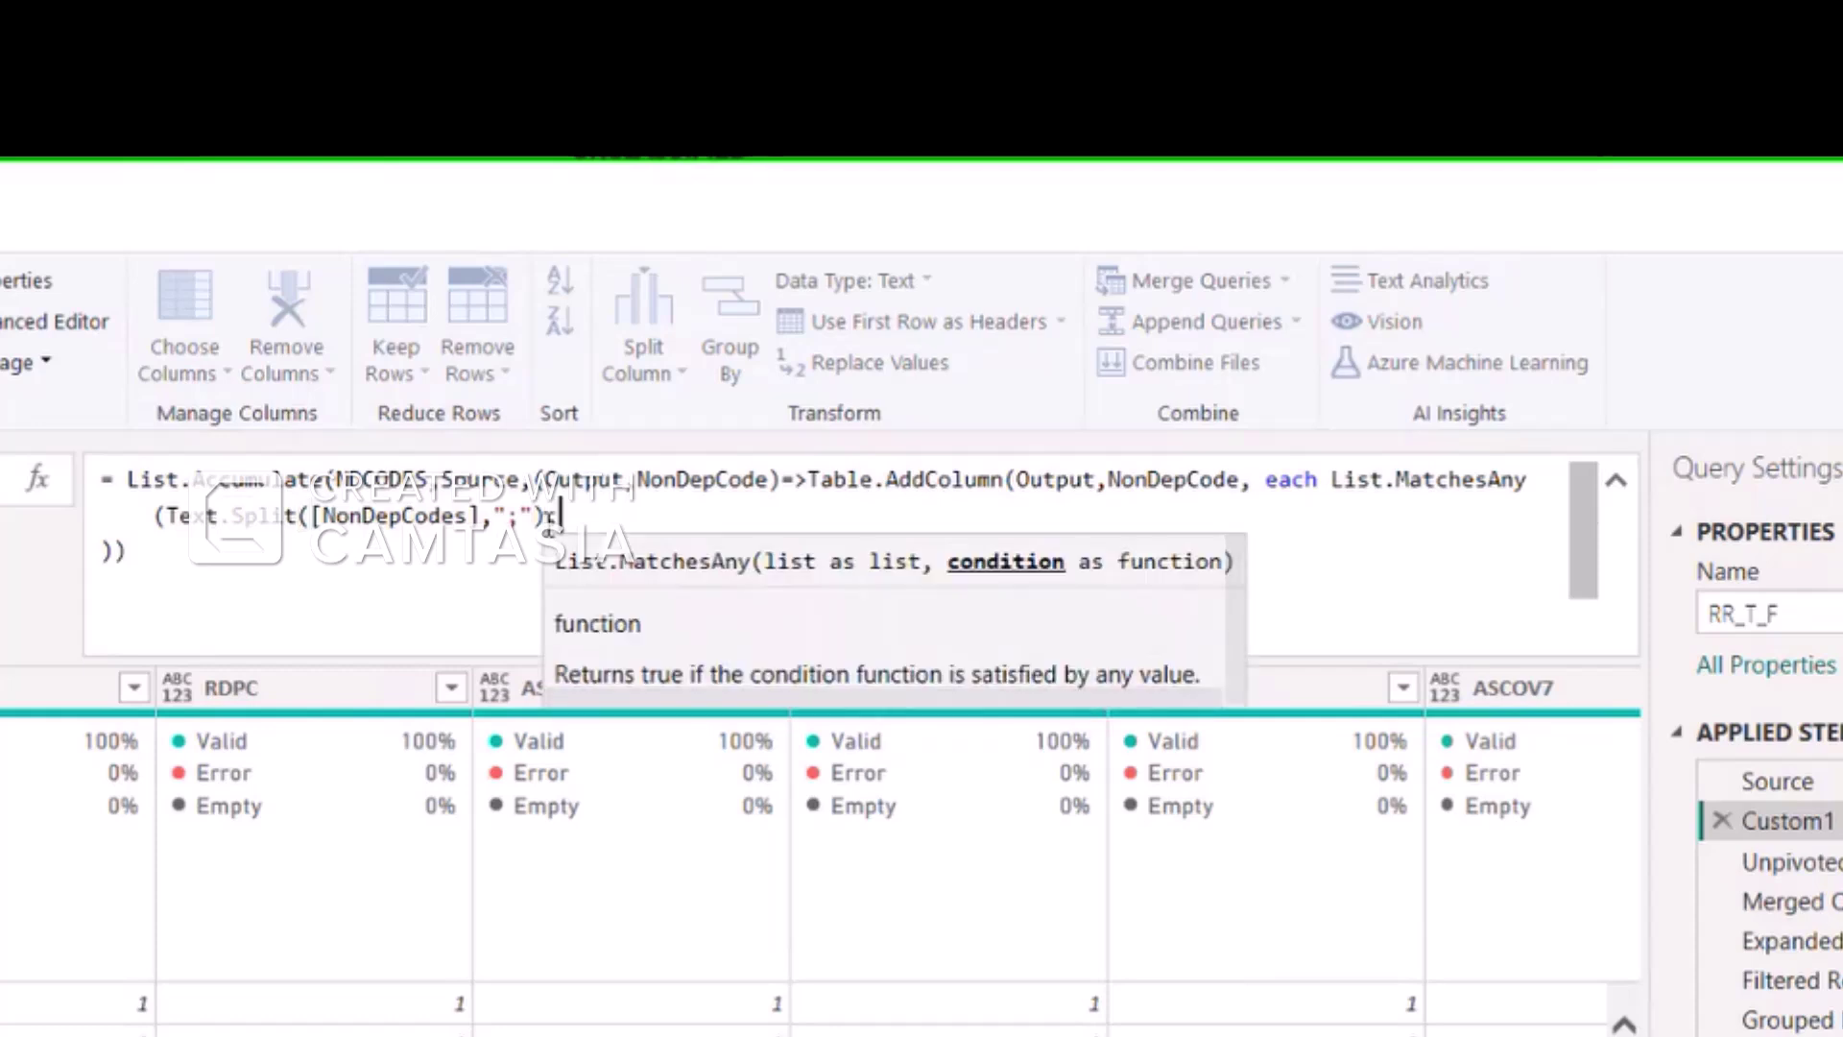
type(" each")
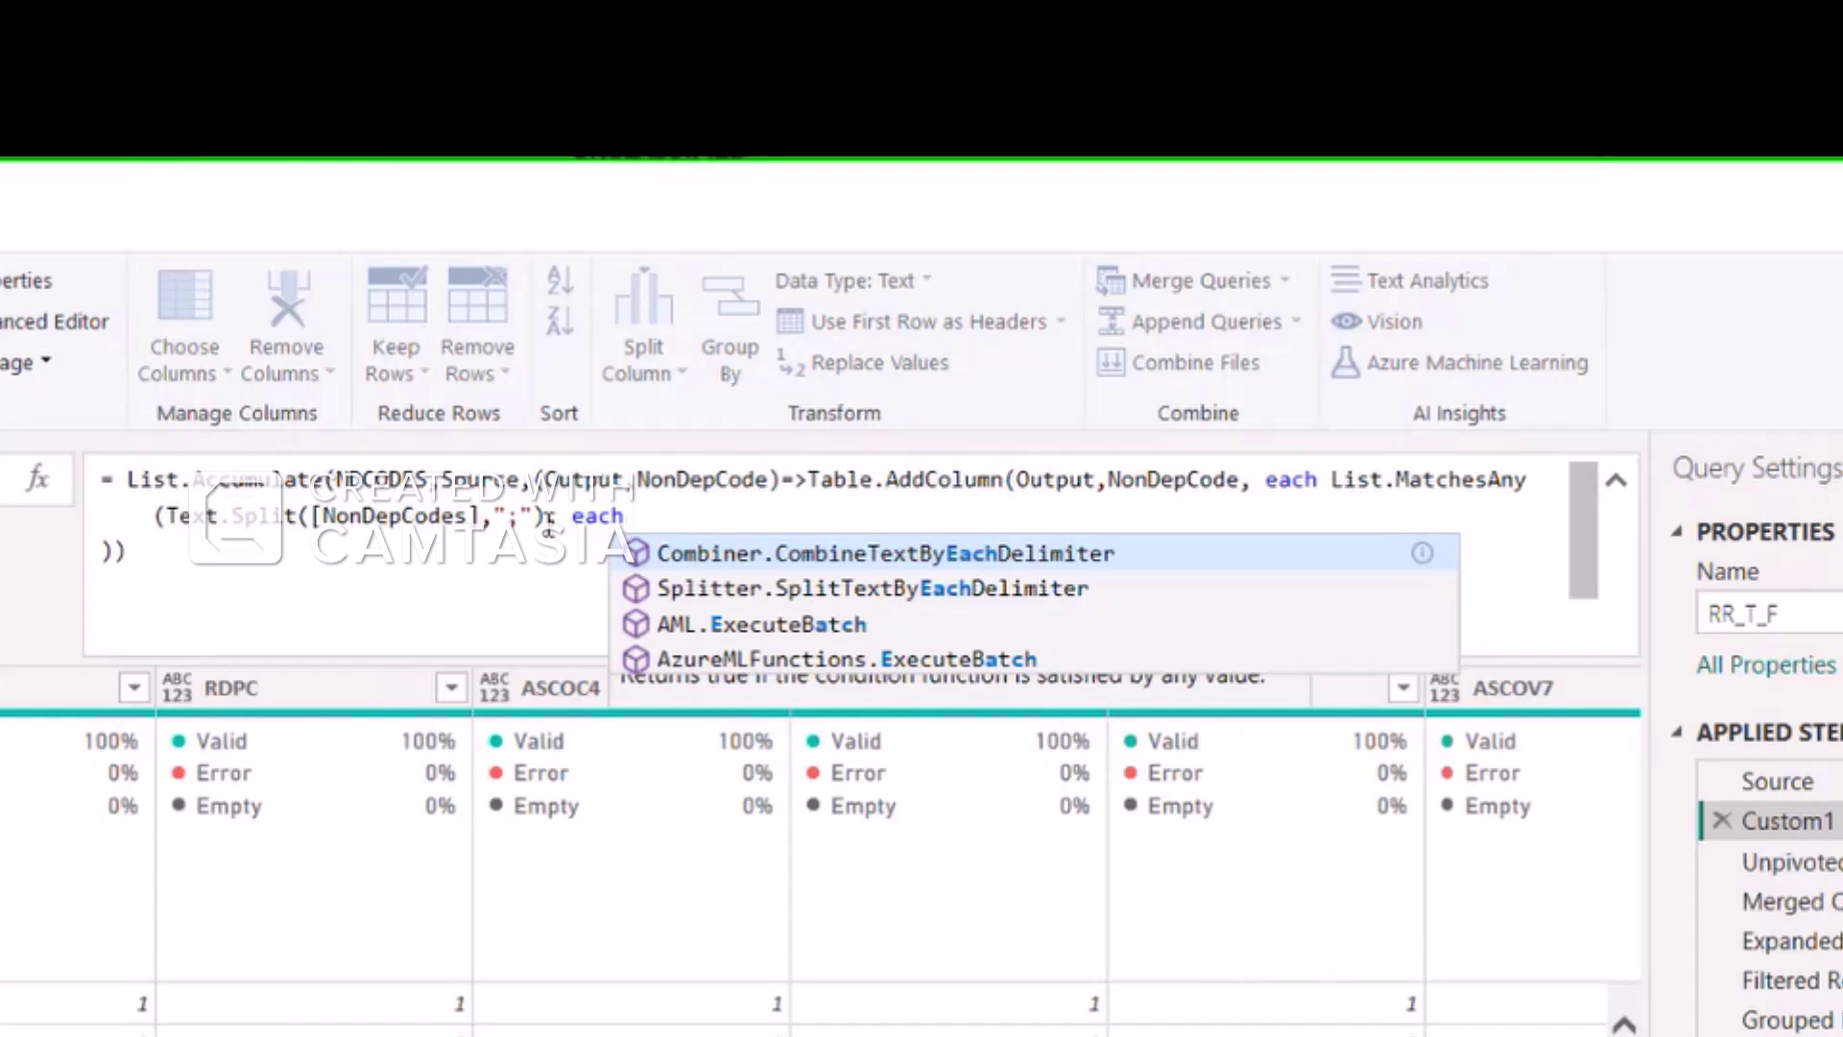
type(" _")
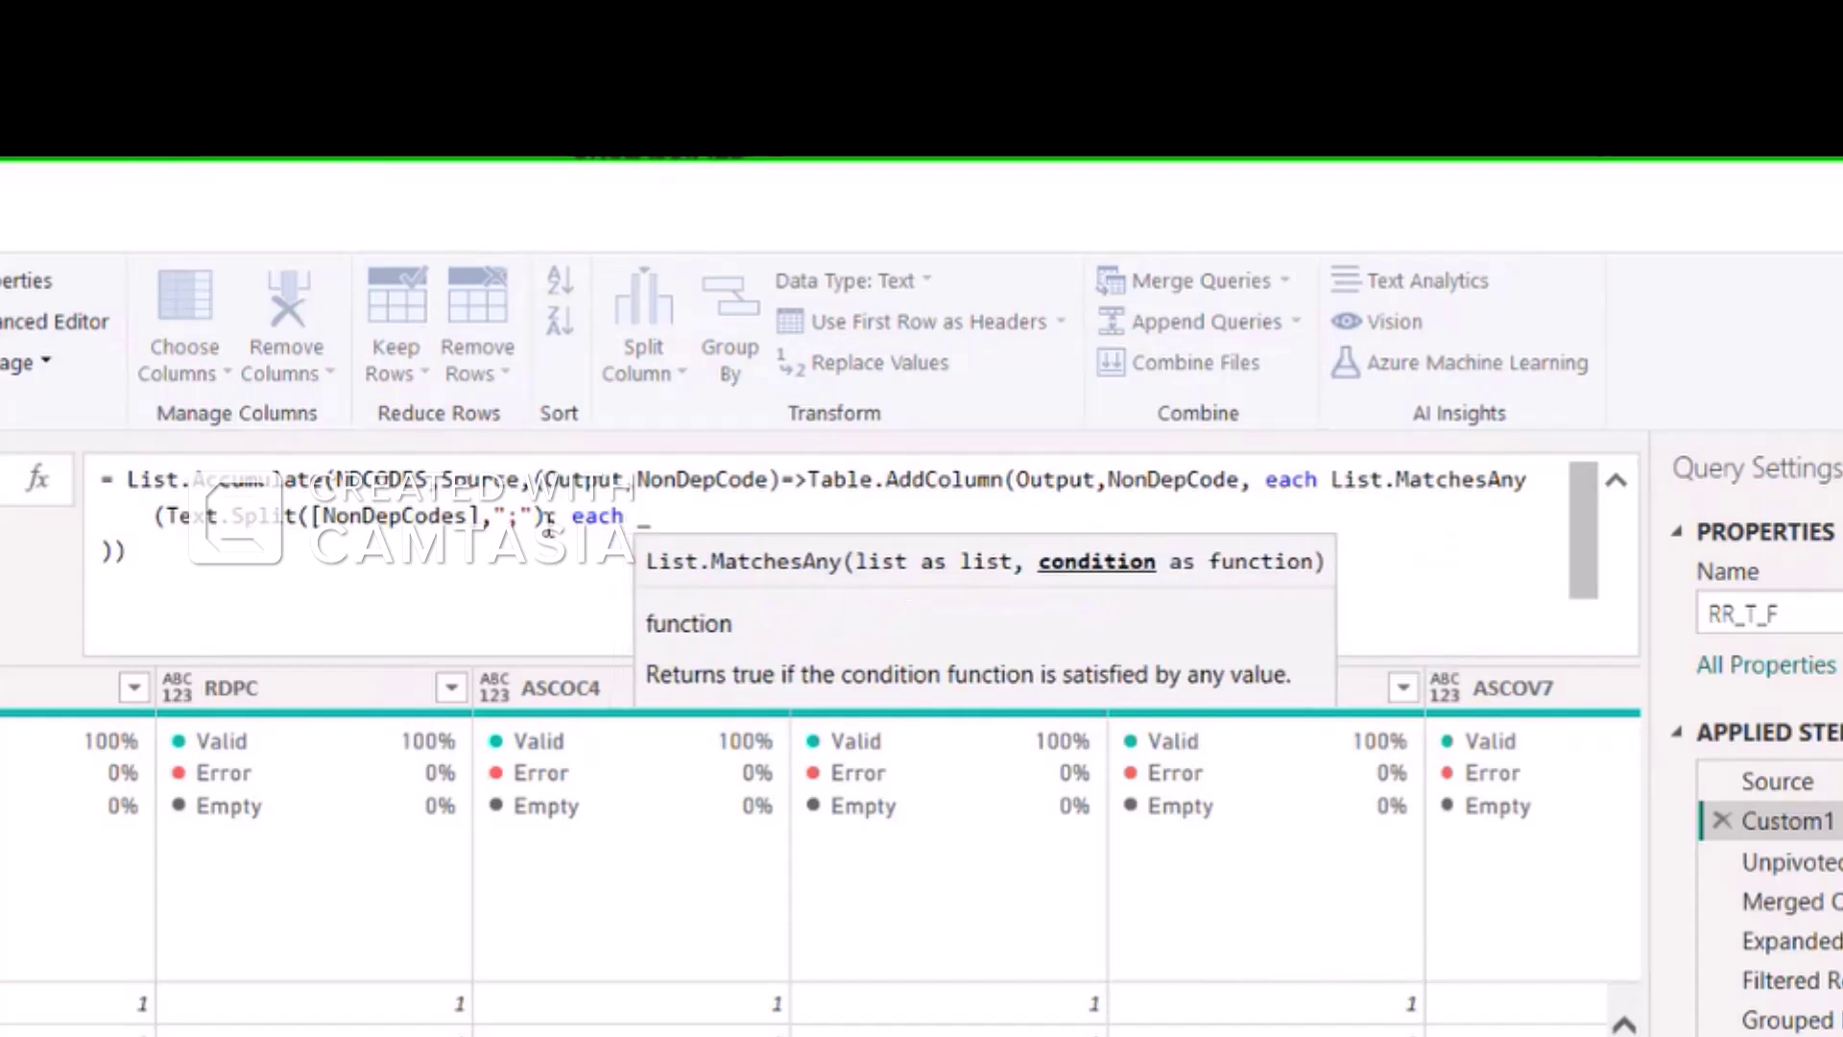
type("=")
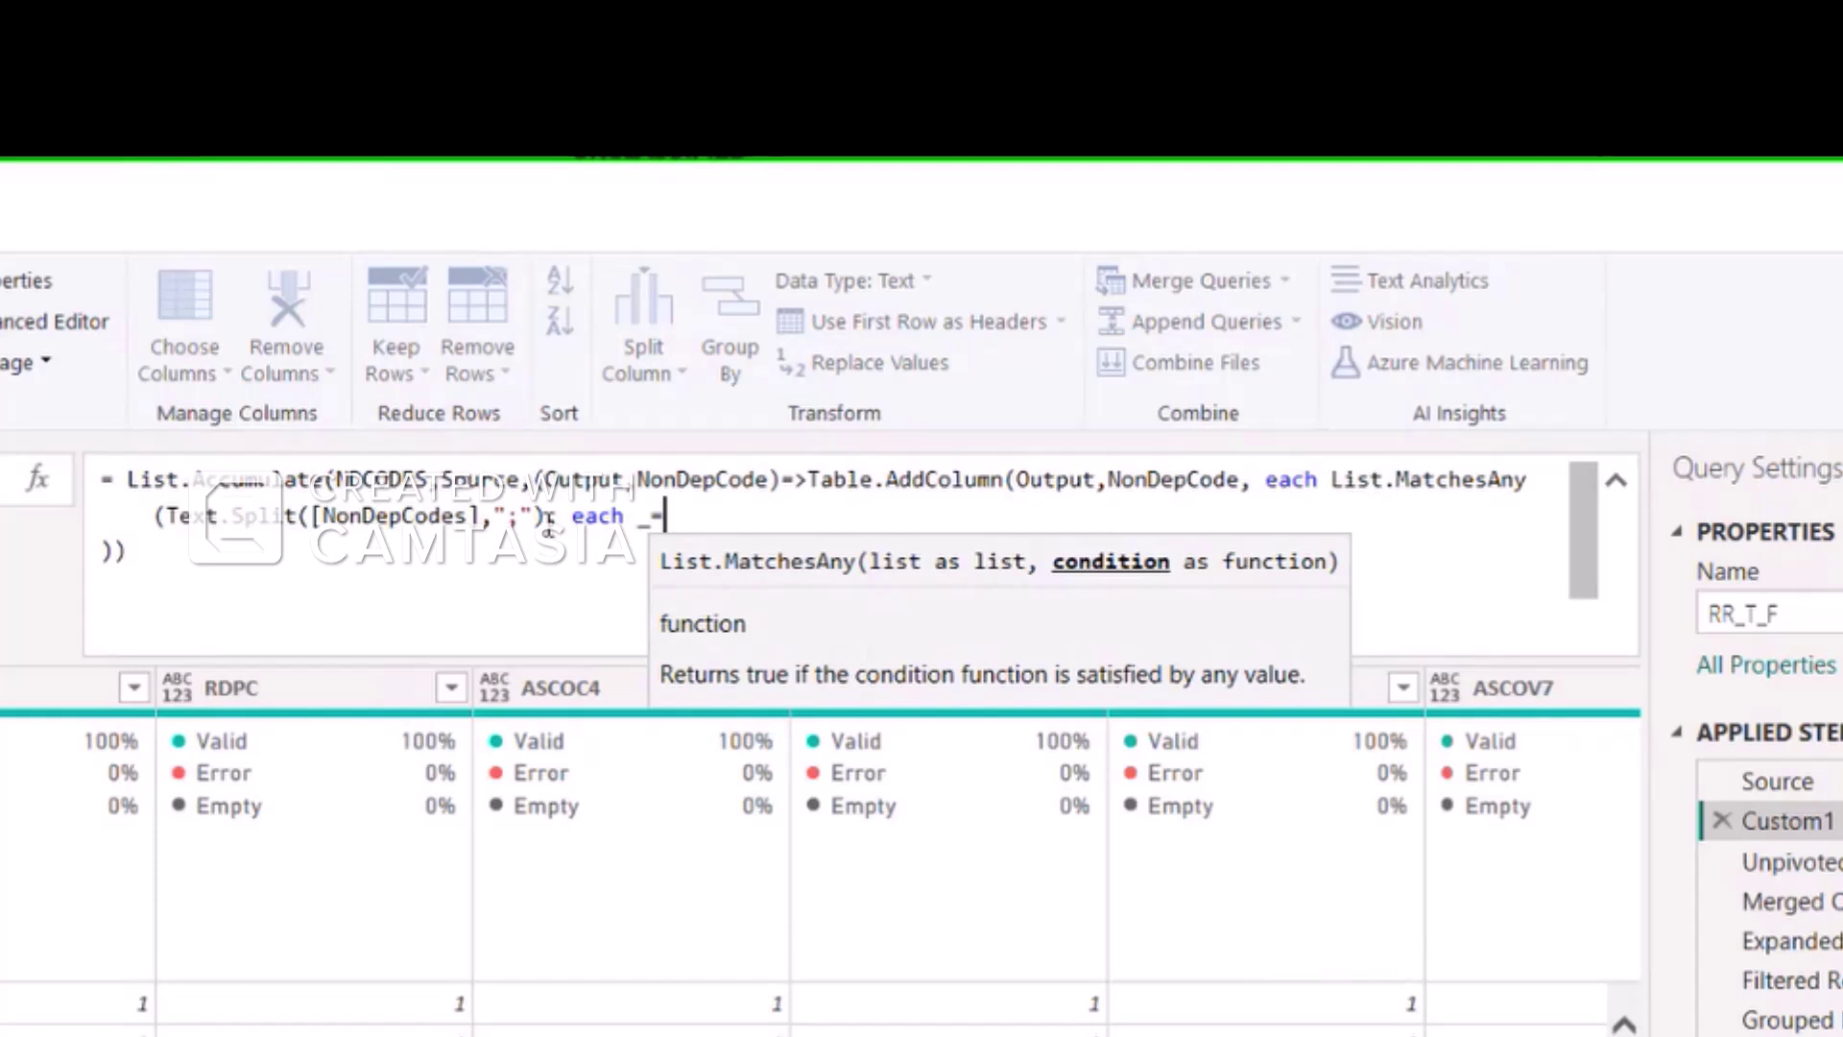
type("NonD")
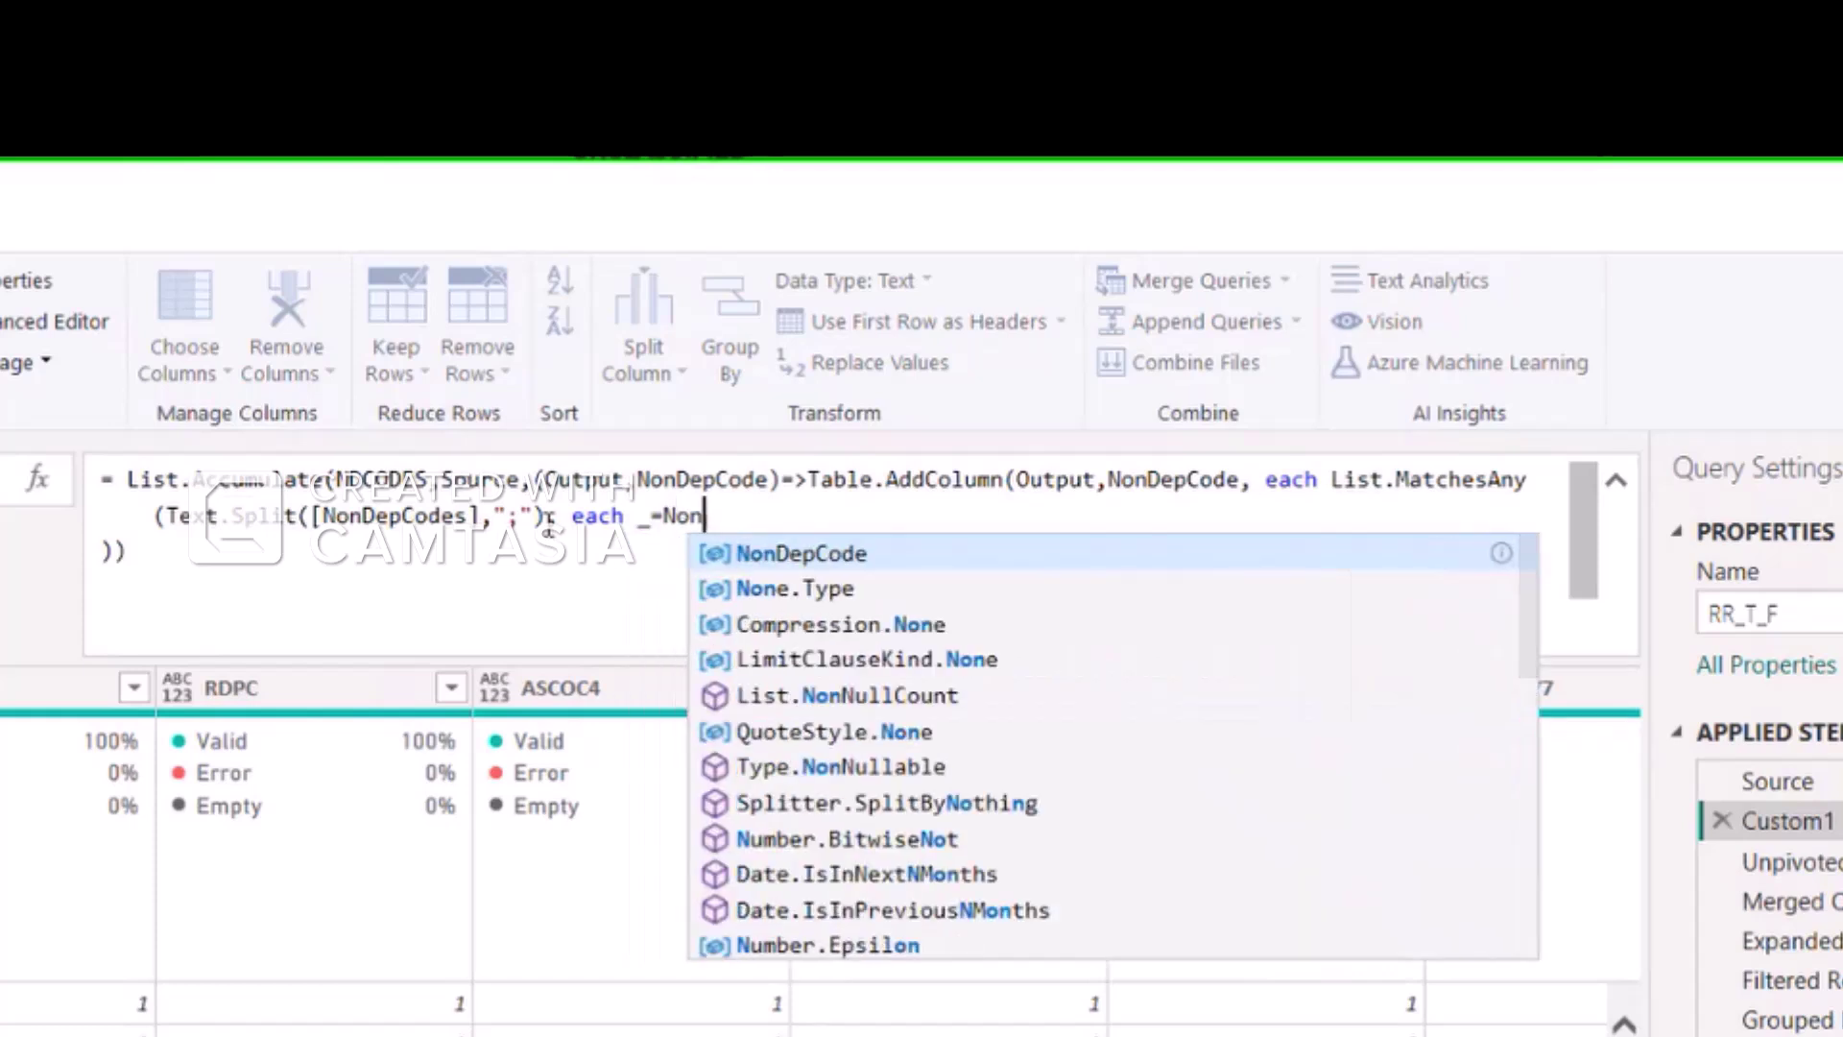
key("Tab")
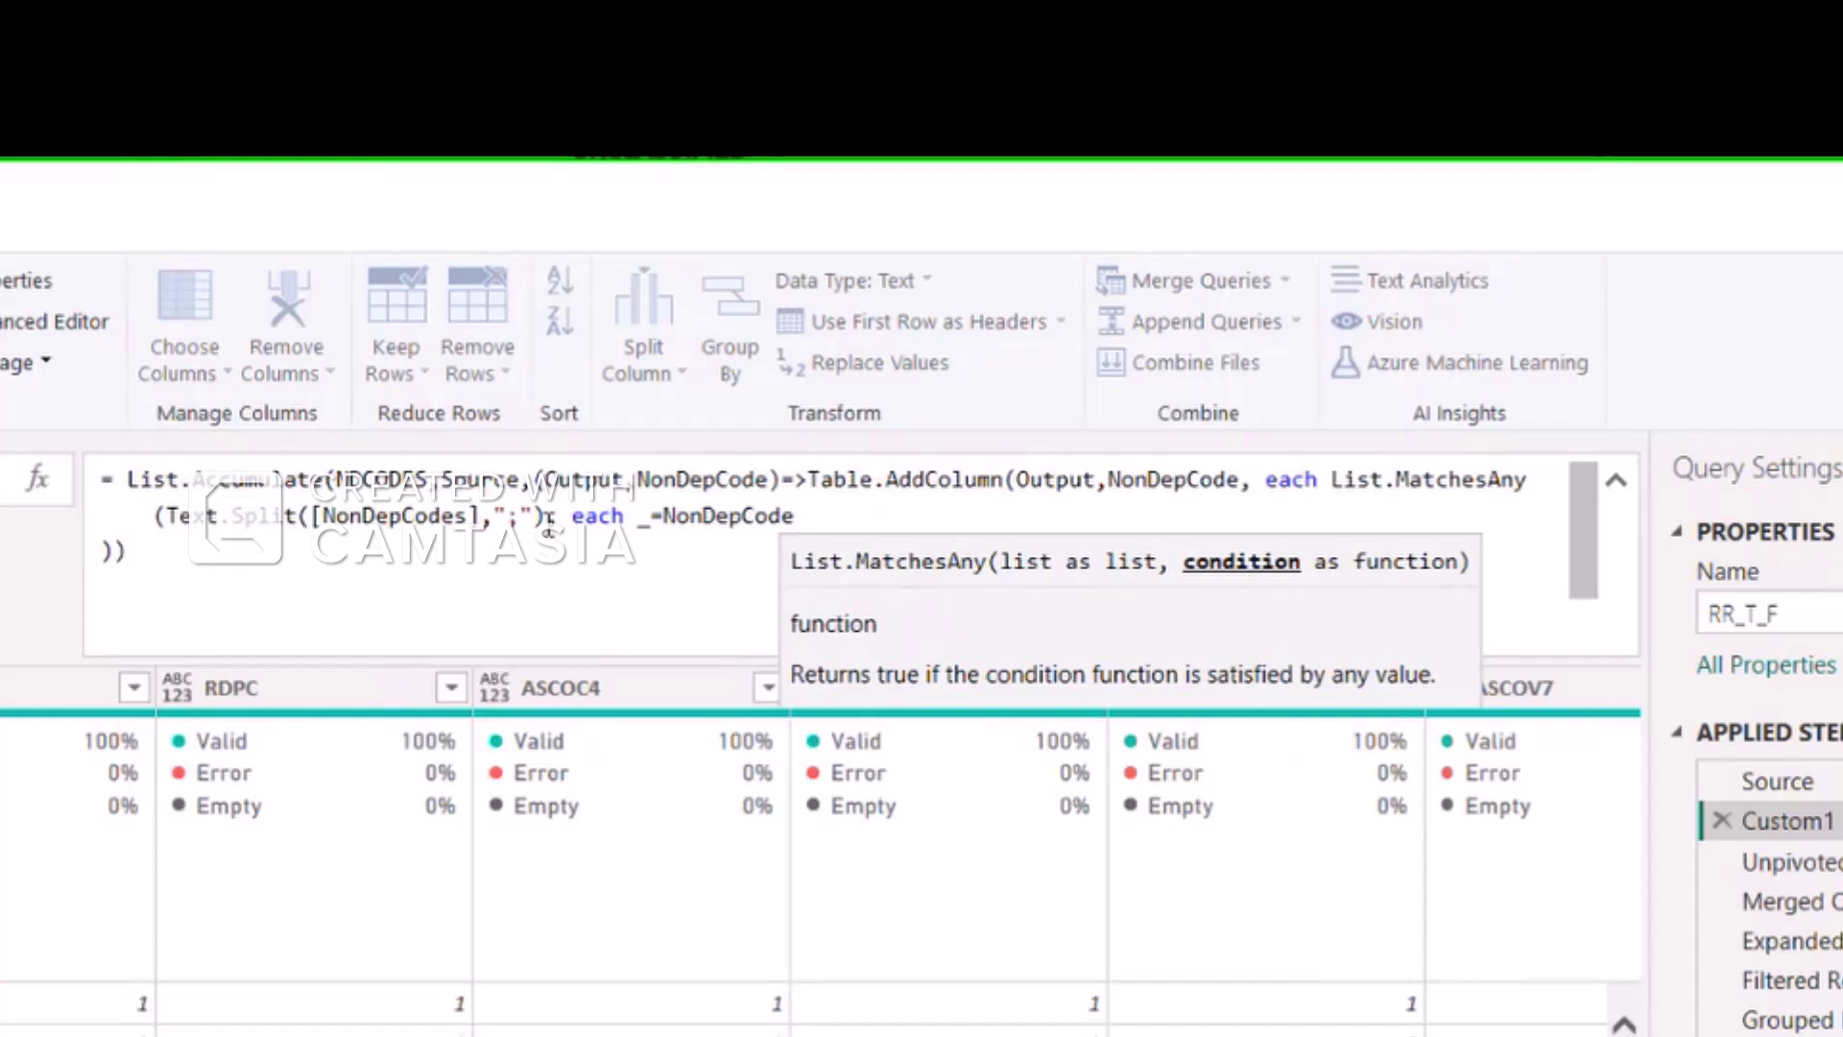
Balance the closing parentheses at the end of the List.Accumulate formula and commit it.
type("))")
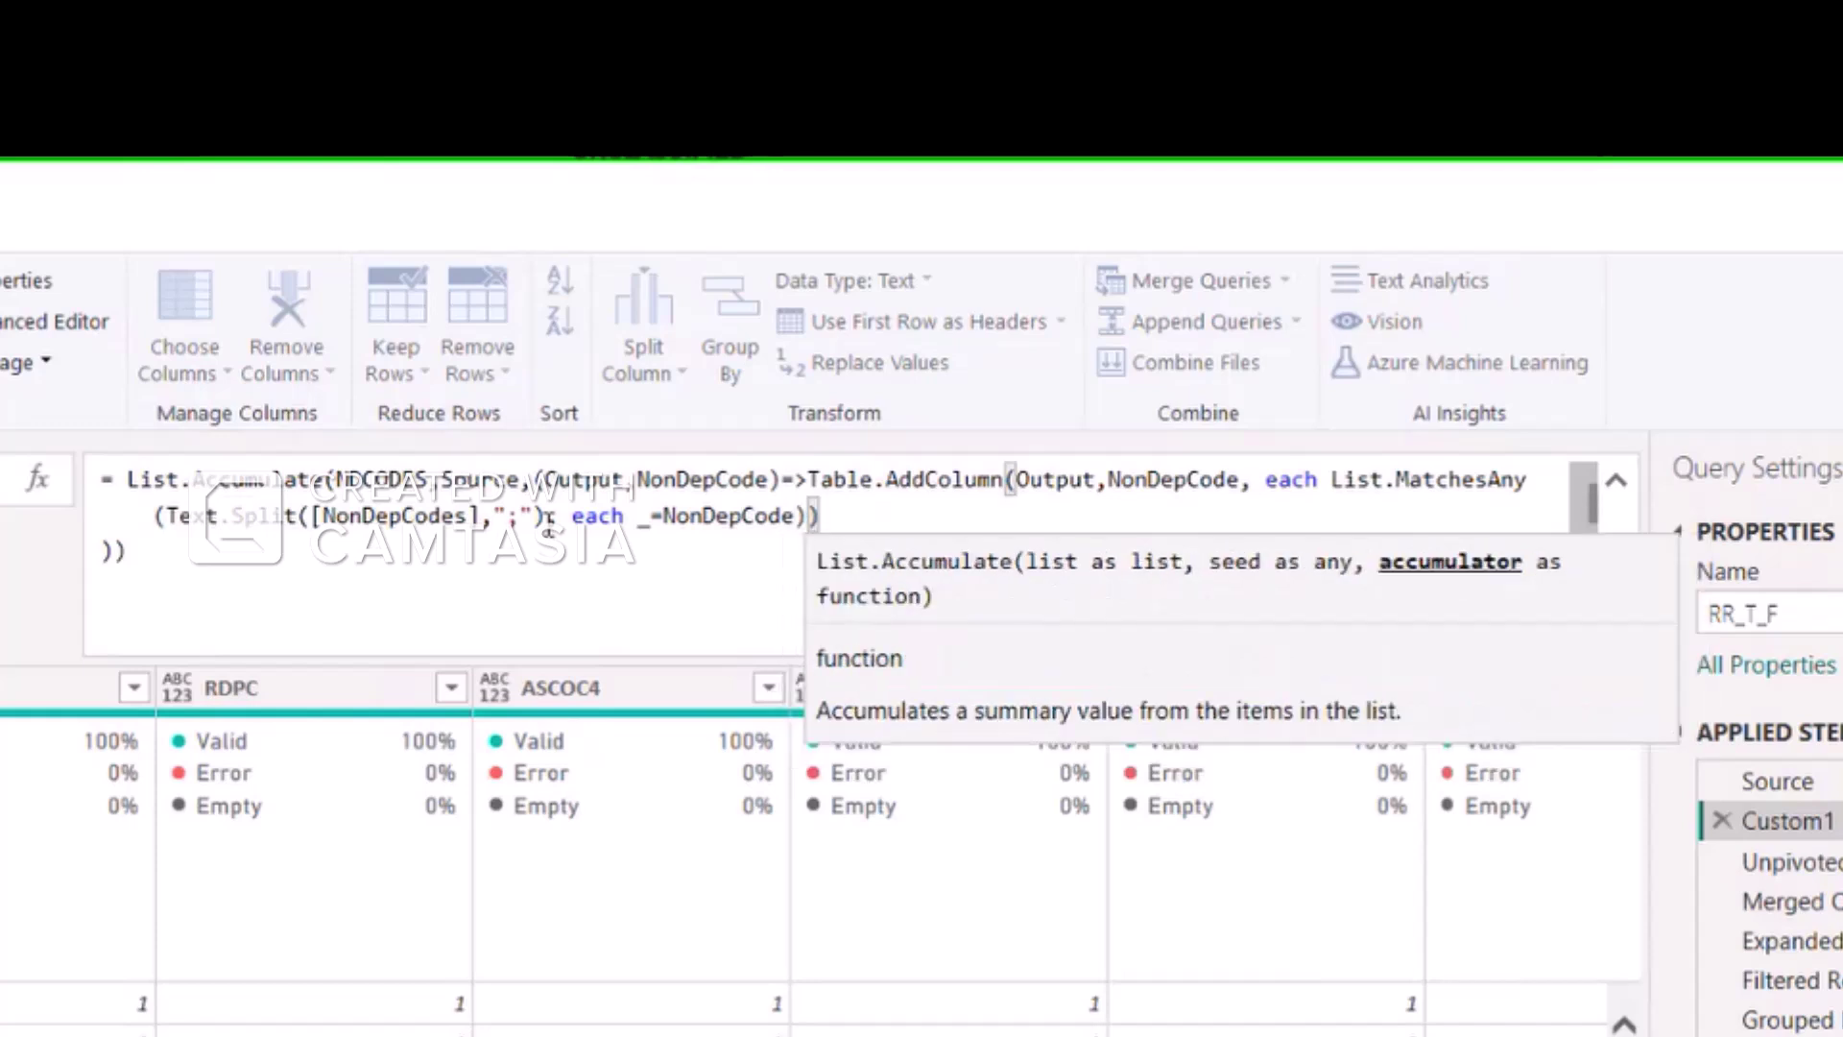
key("BackSpace")
key("BackSpace")
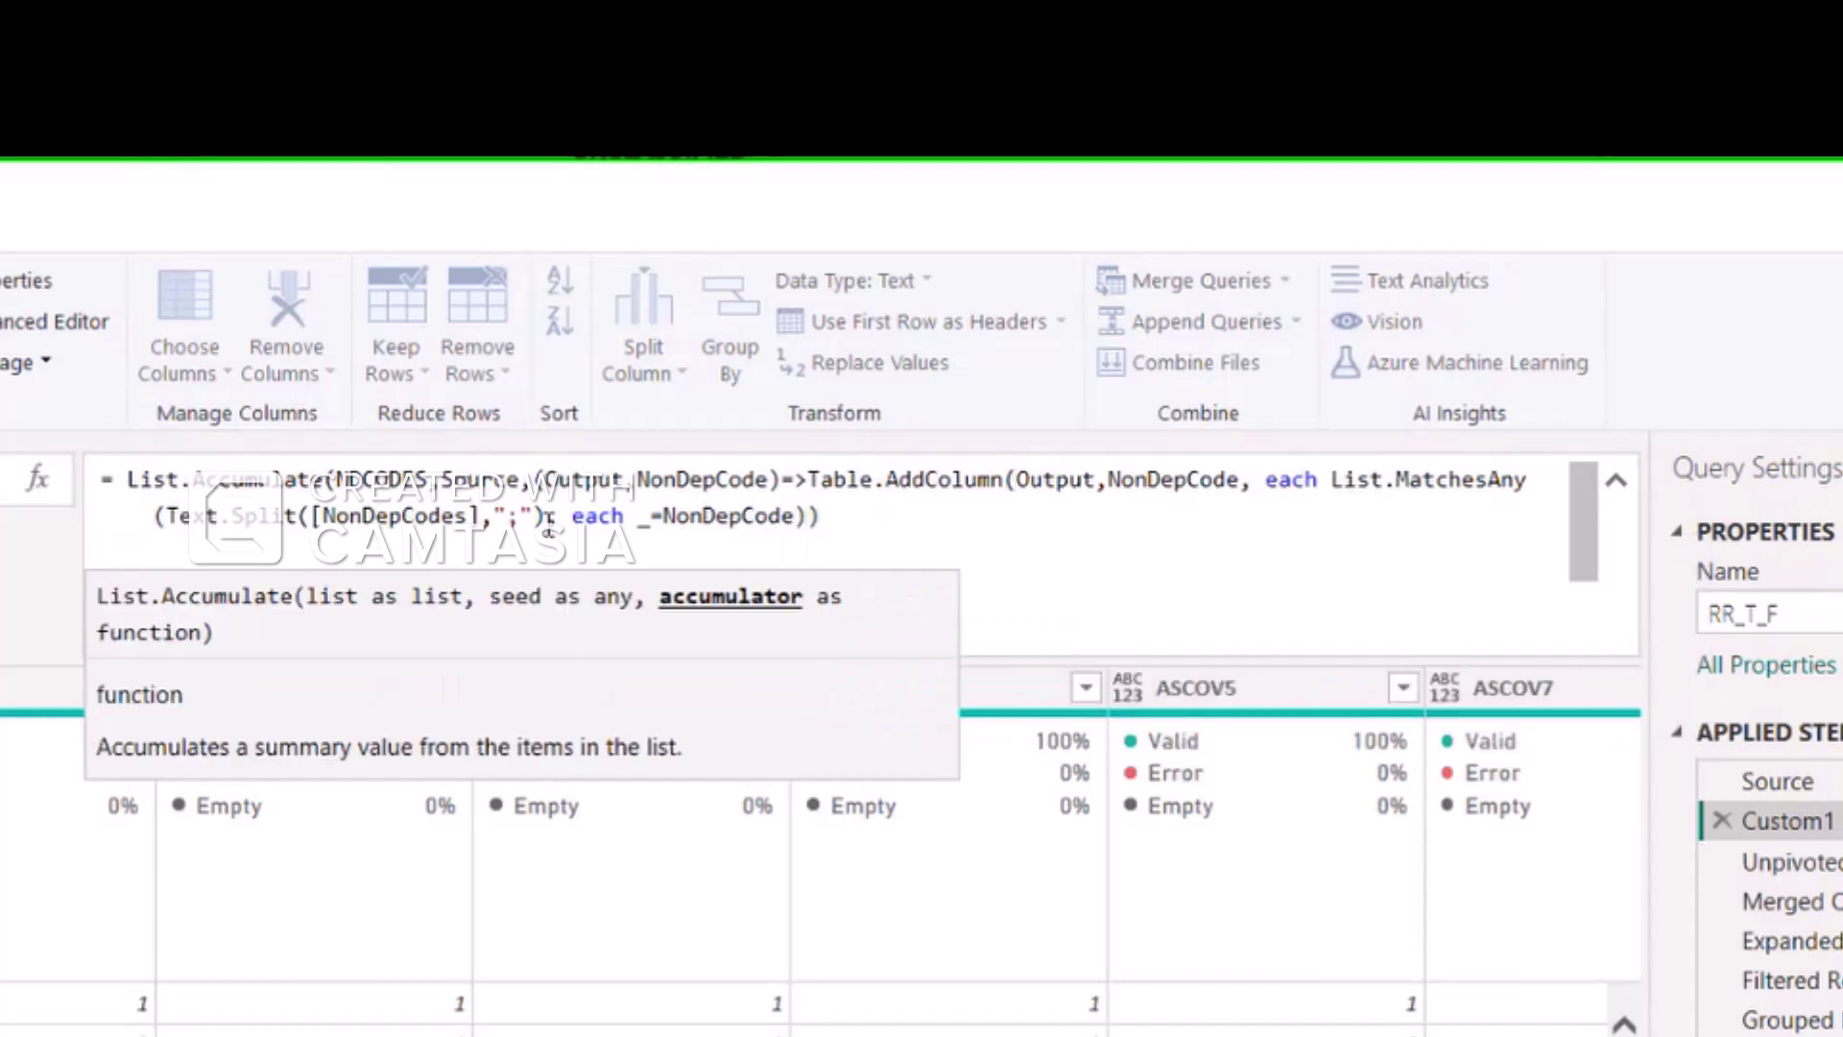
type(")")
key("Return")
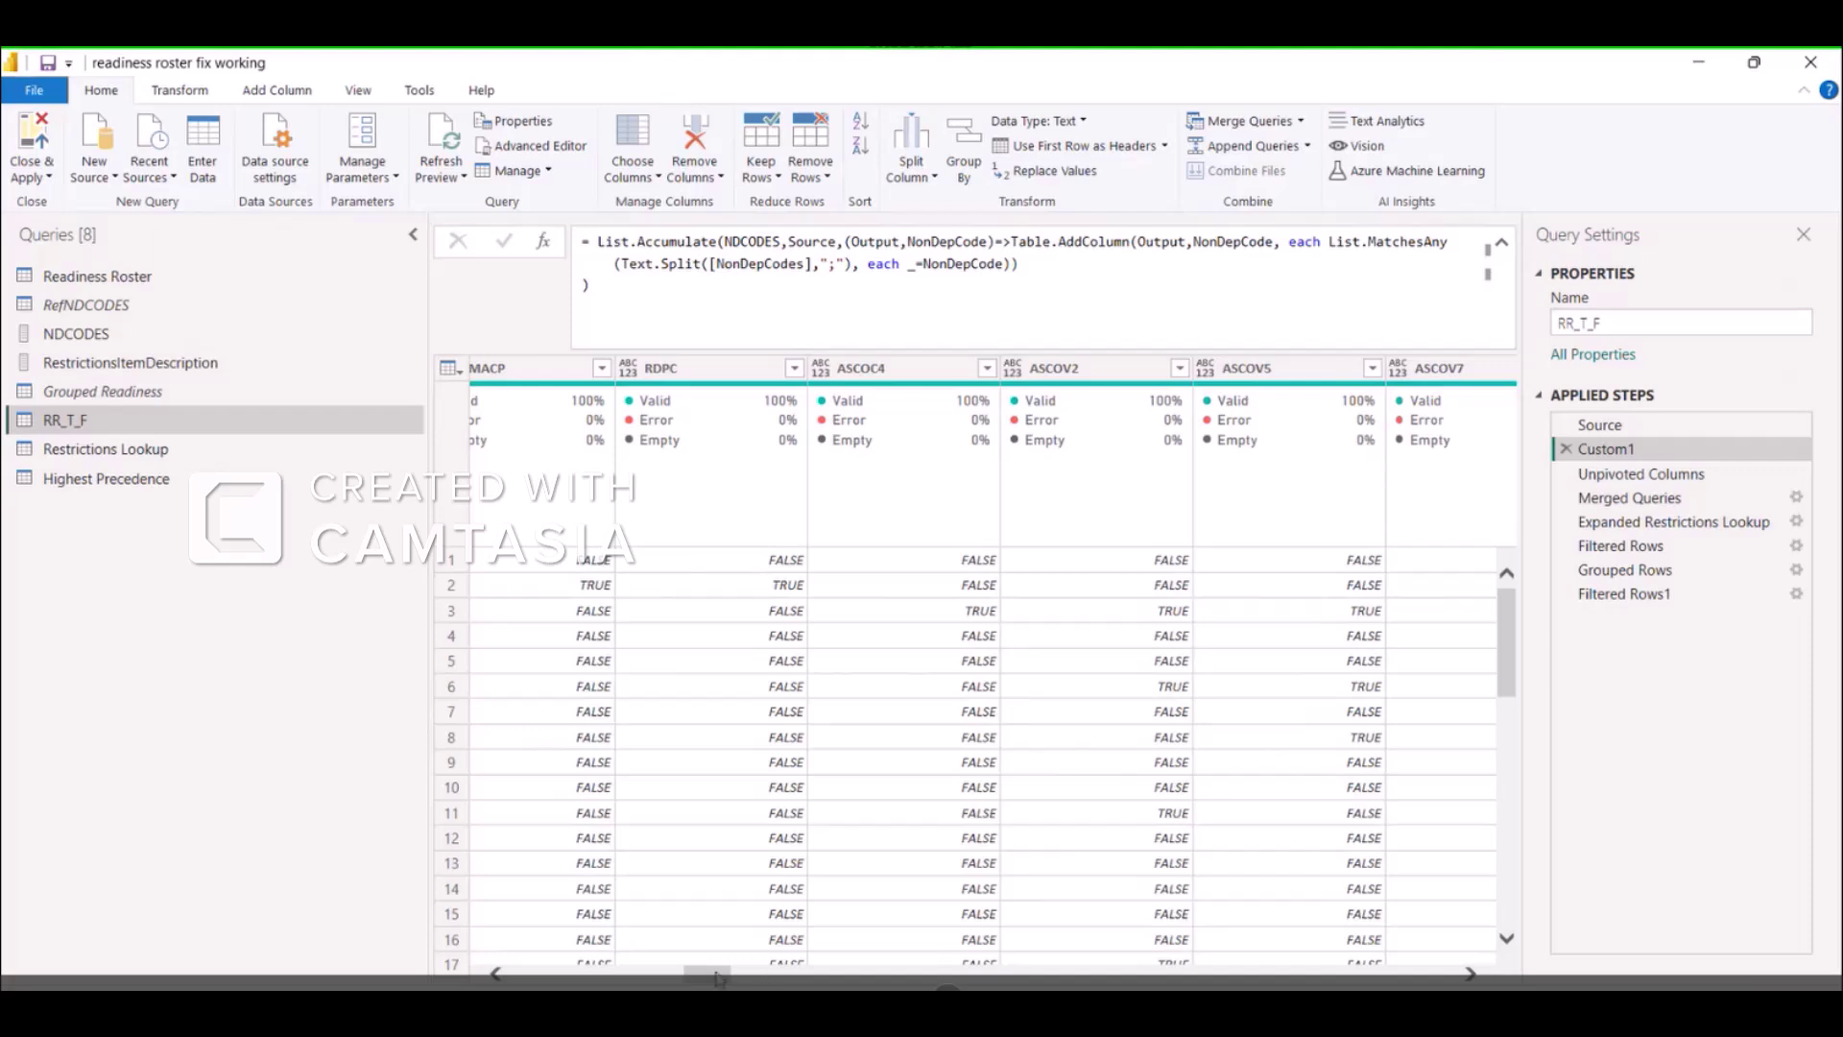
Compare the new code columns with NonDepCodes and trace where Output and NonDepCode are used in the formula.
left_click_drag(718, 976, 555, 978)
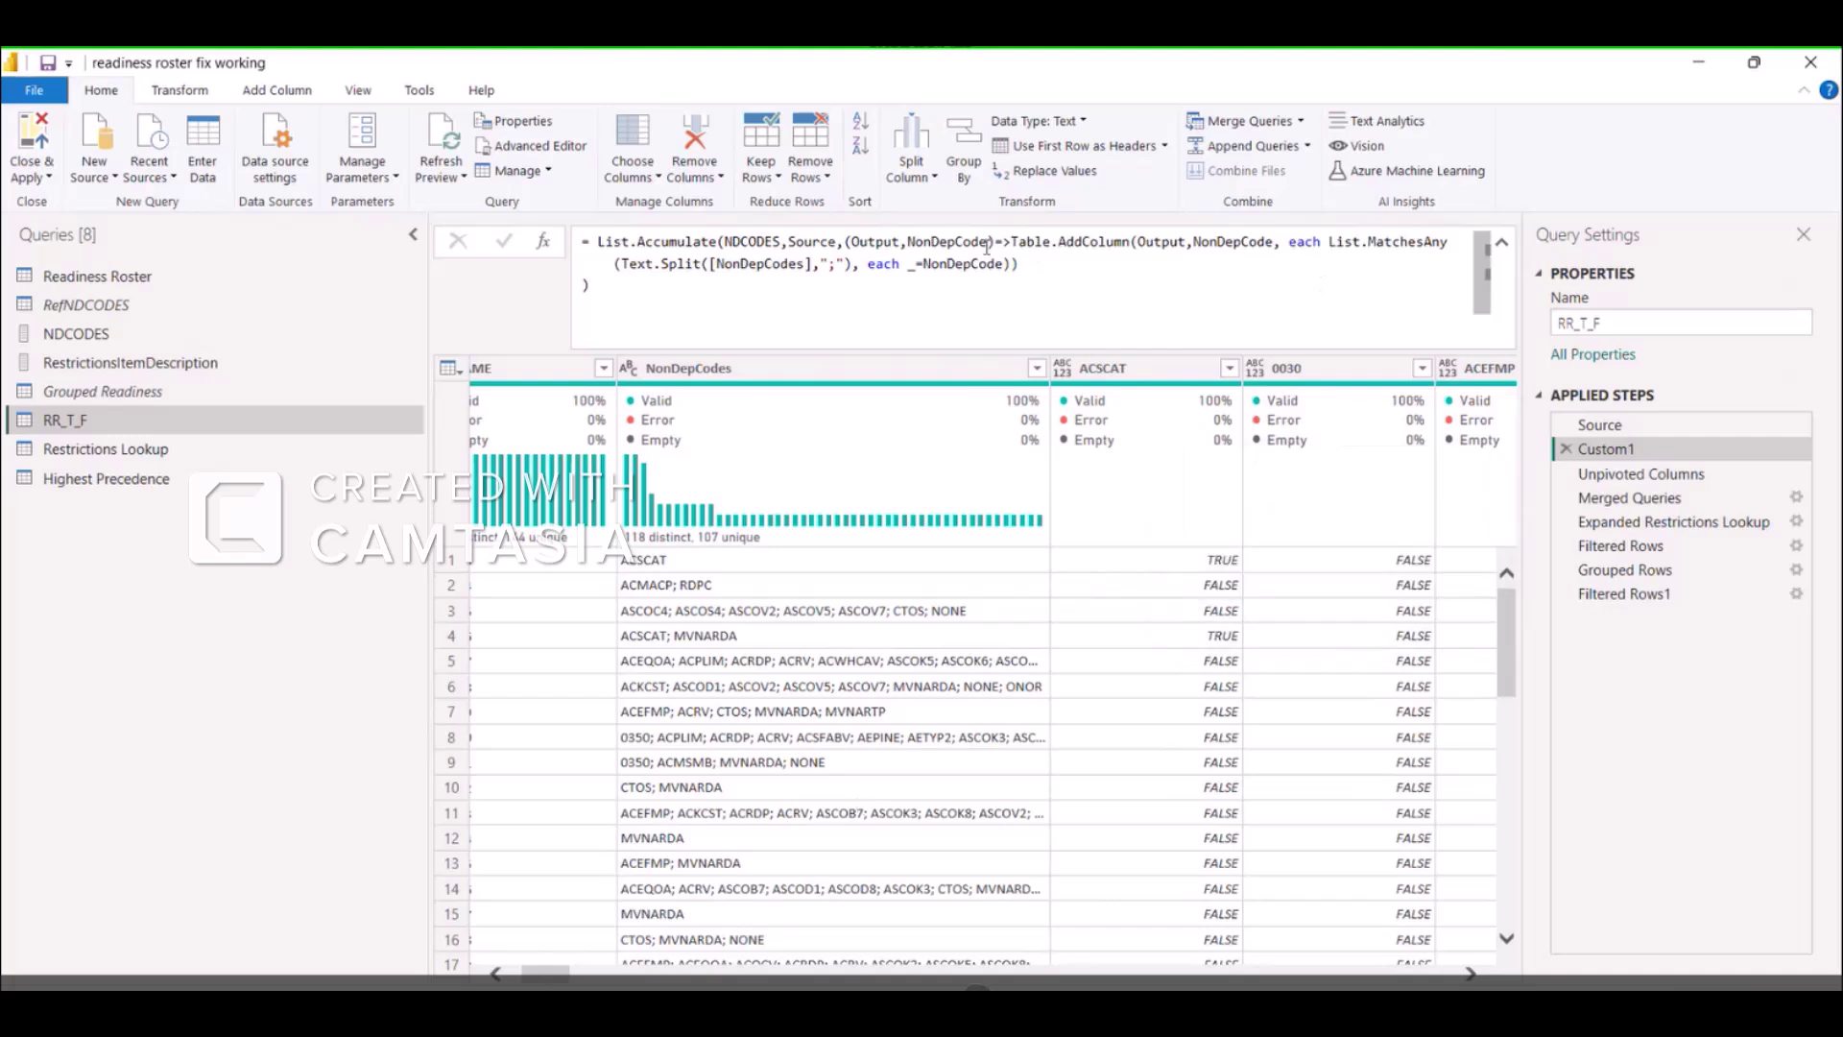
left_click(872, 242)
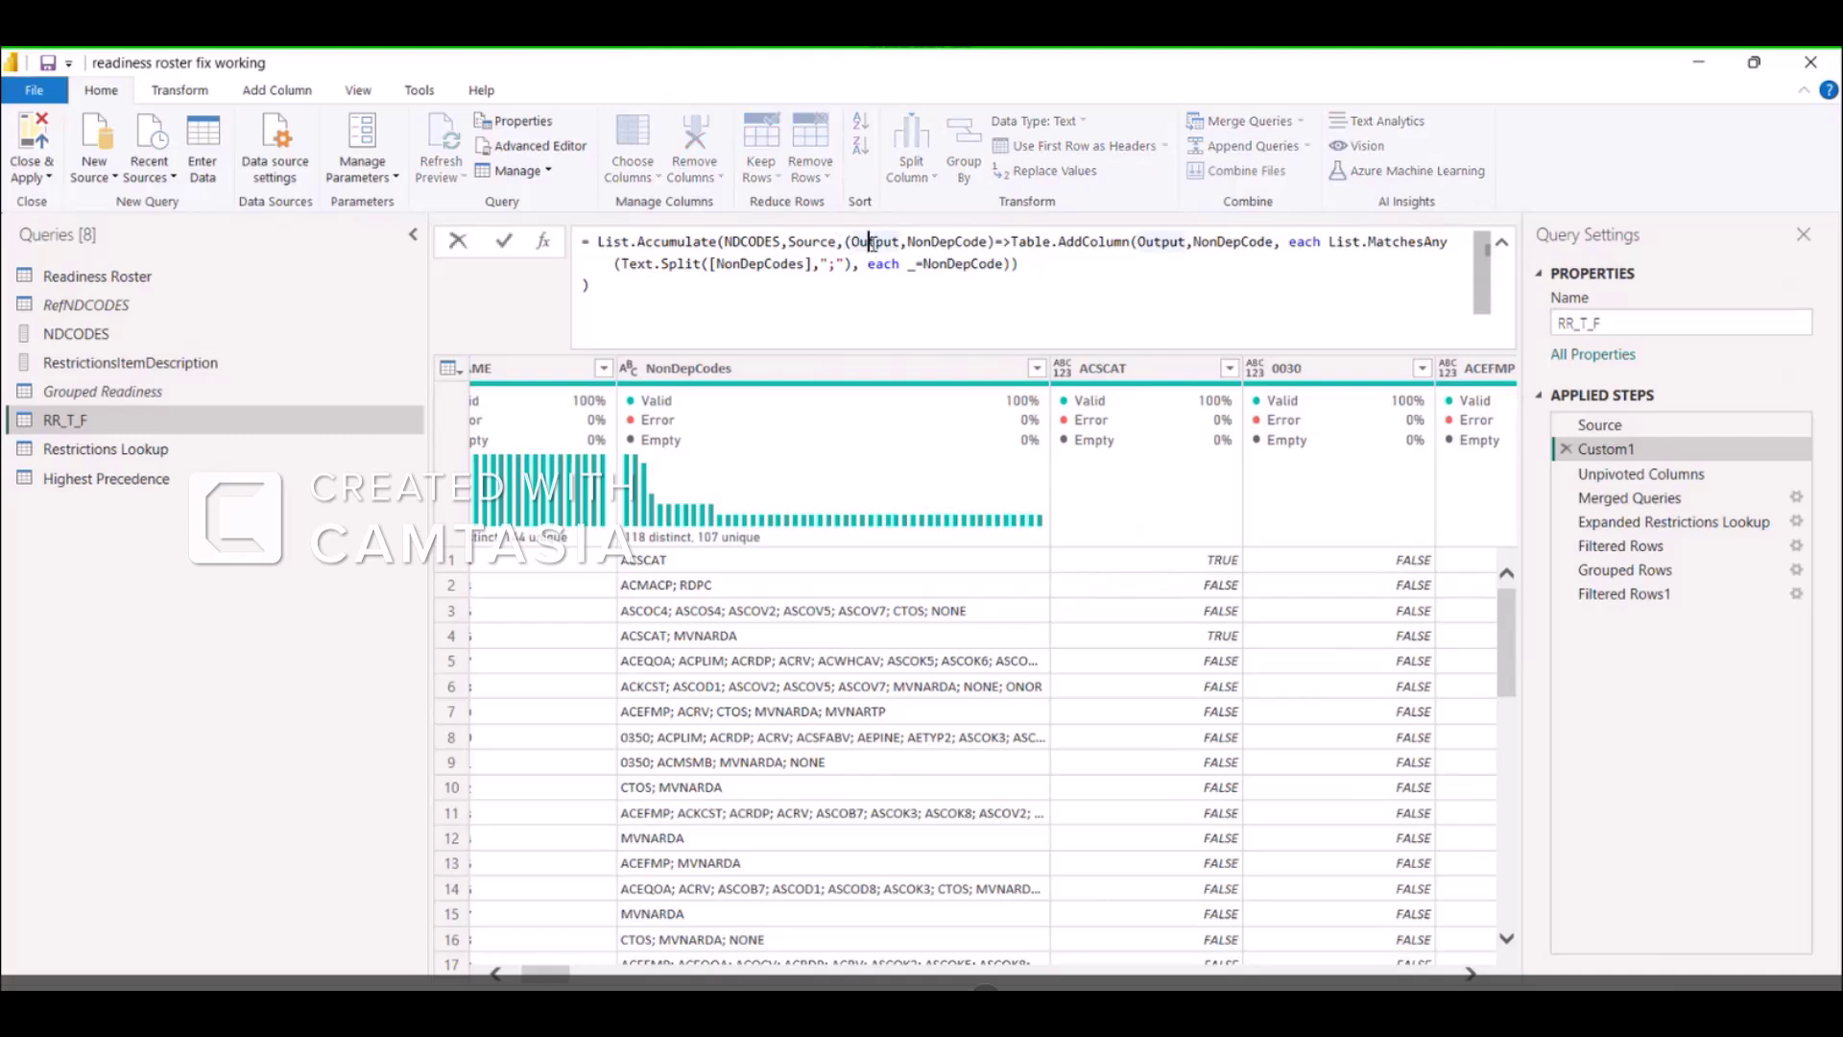
left_click(942, 241)
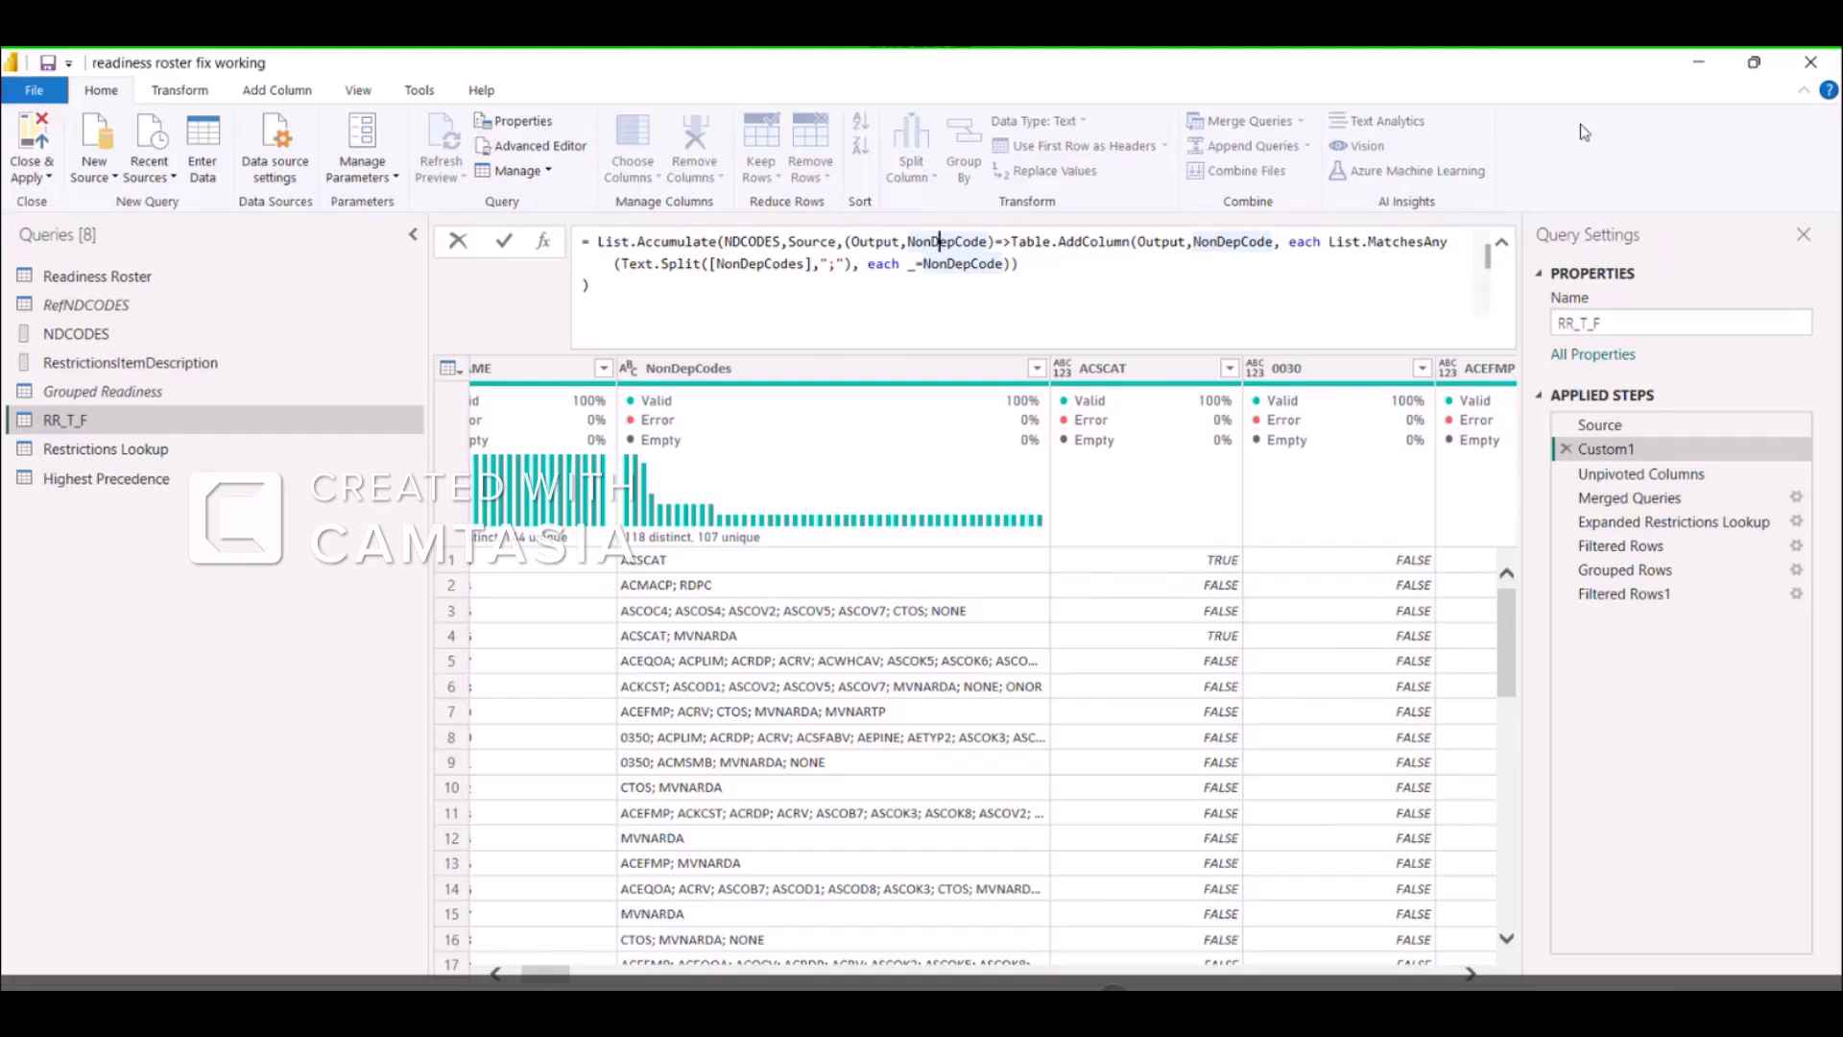
Turn the List.MatchesAny test into an if condition with then NonDepCode as its matching result.
left_click(1334, 245)
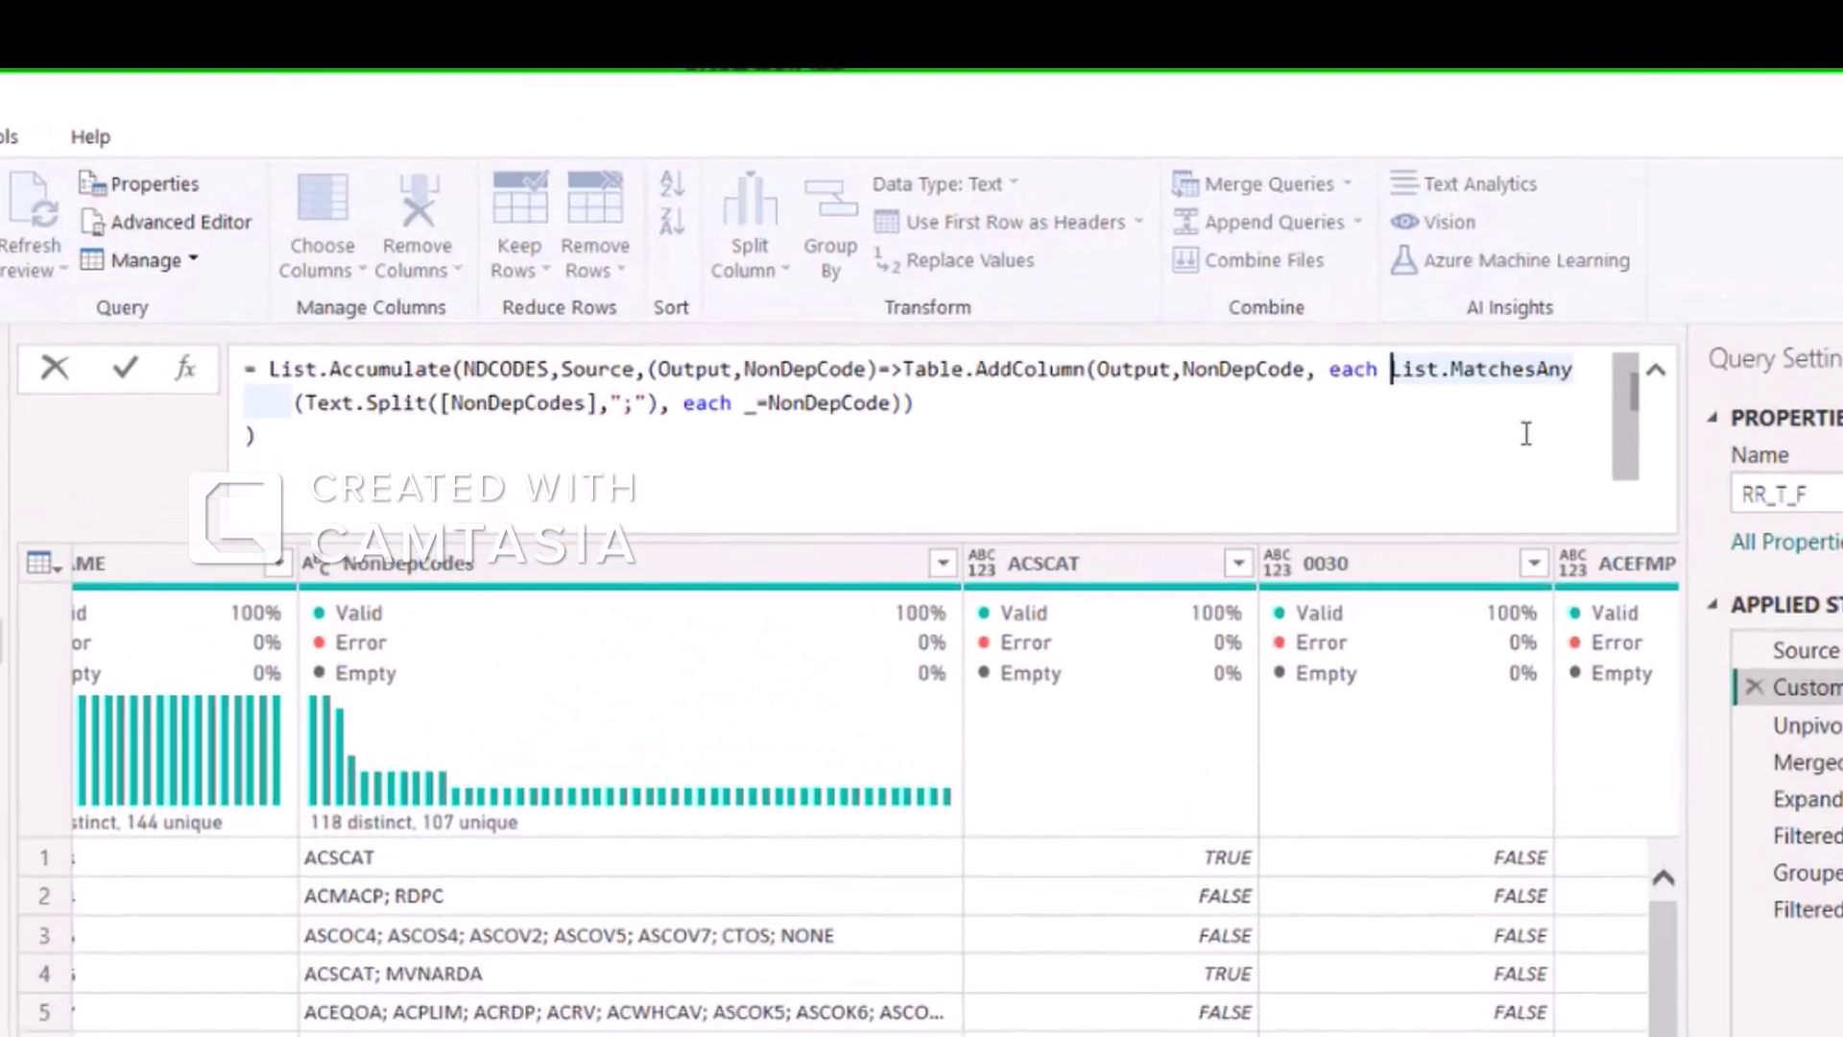
type("if")
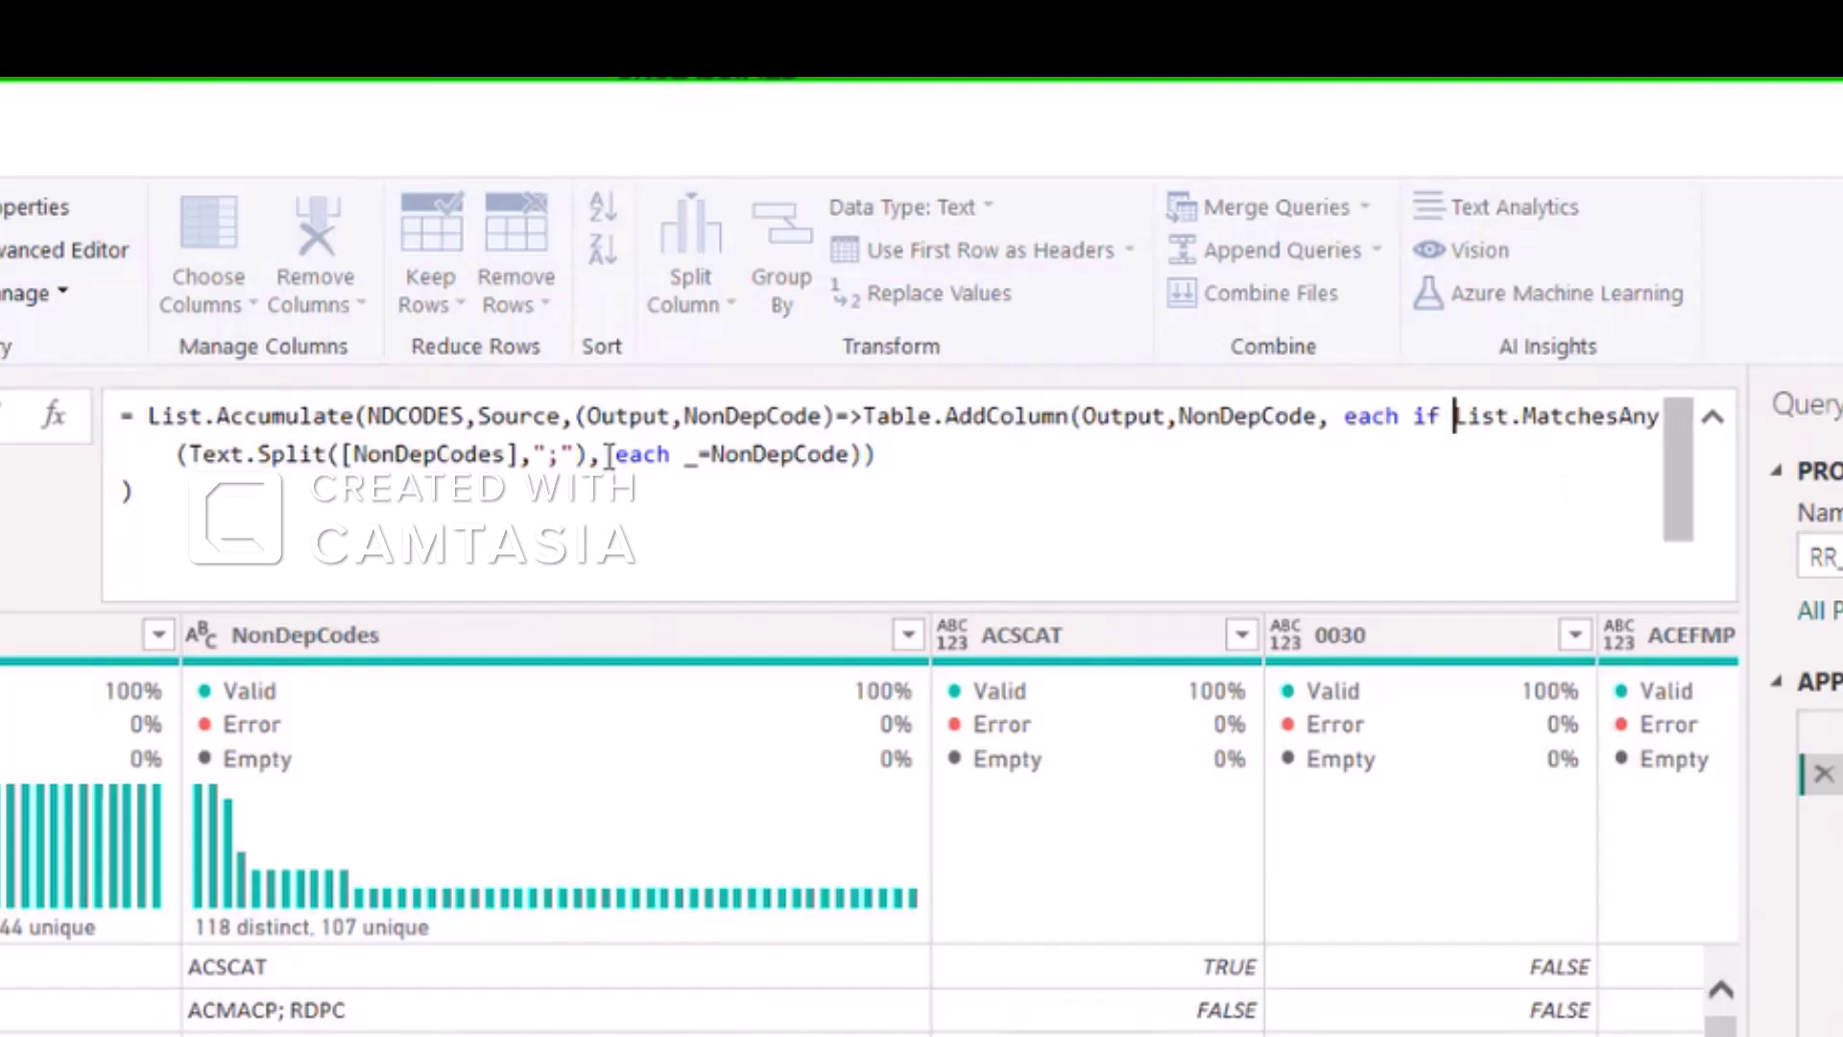
left_click(861, 454)
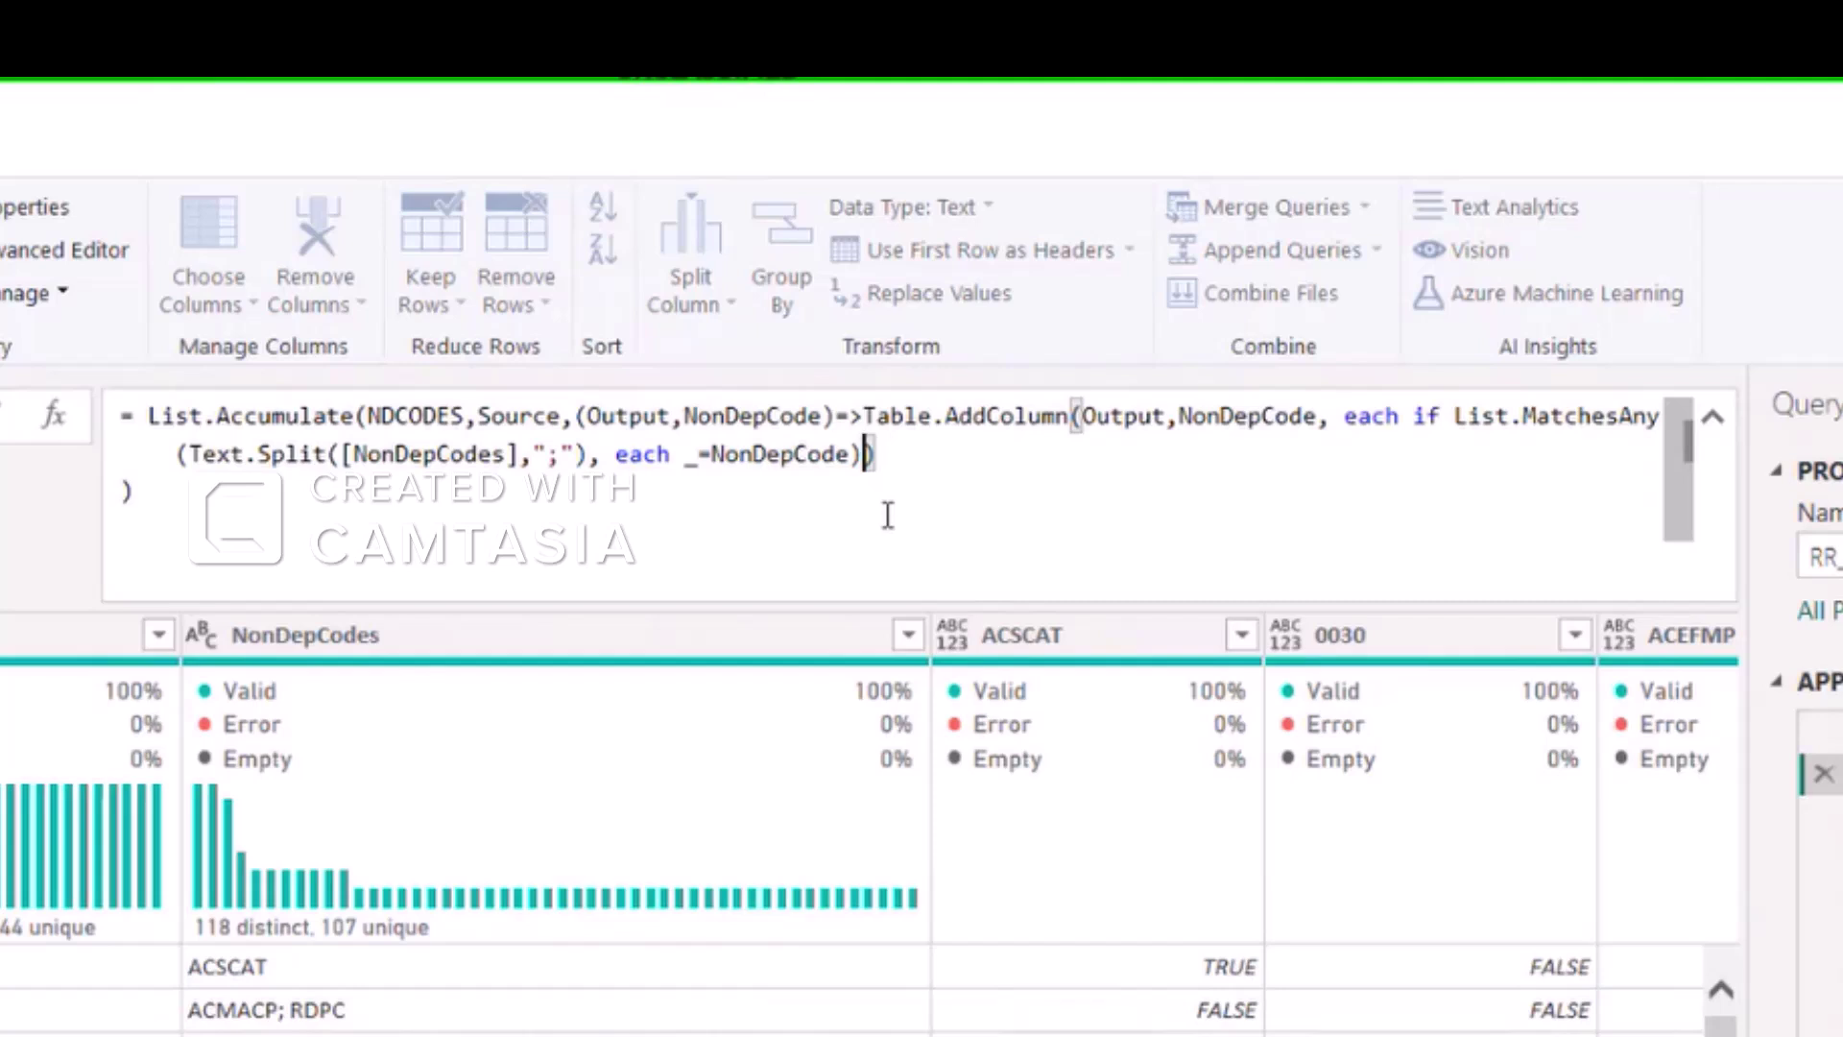
type("then ")
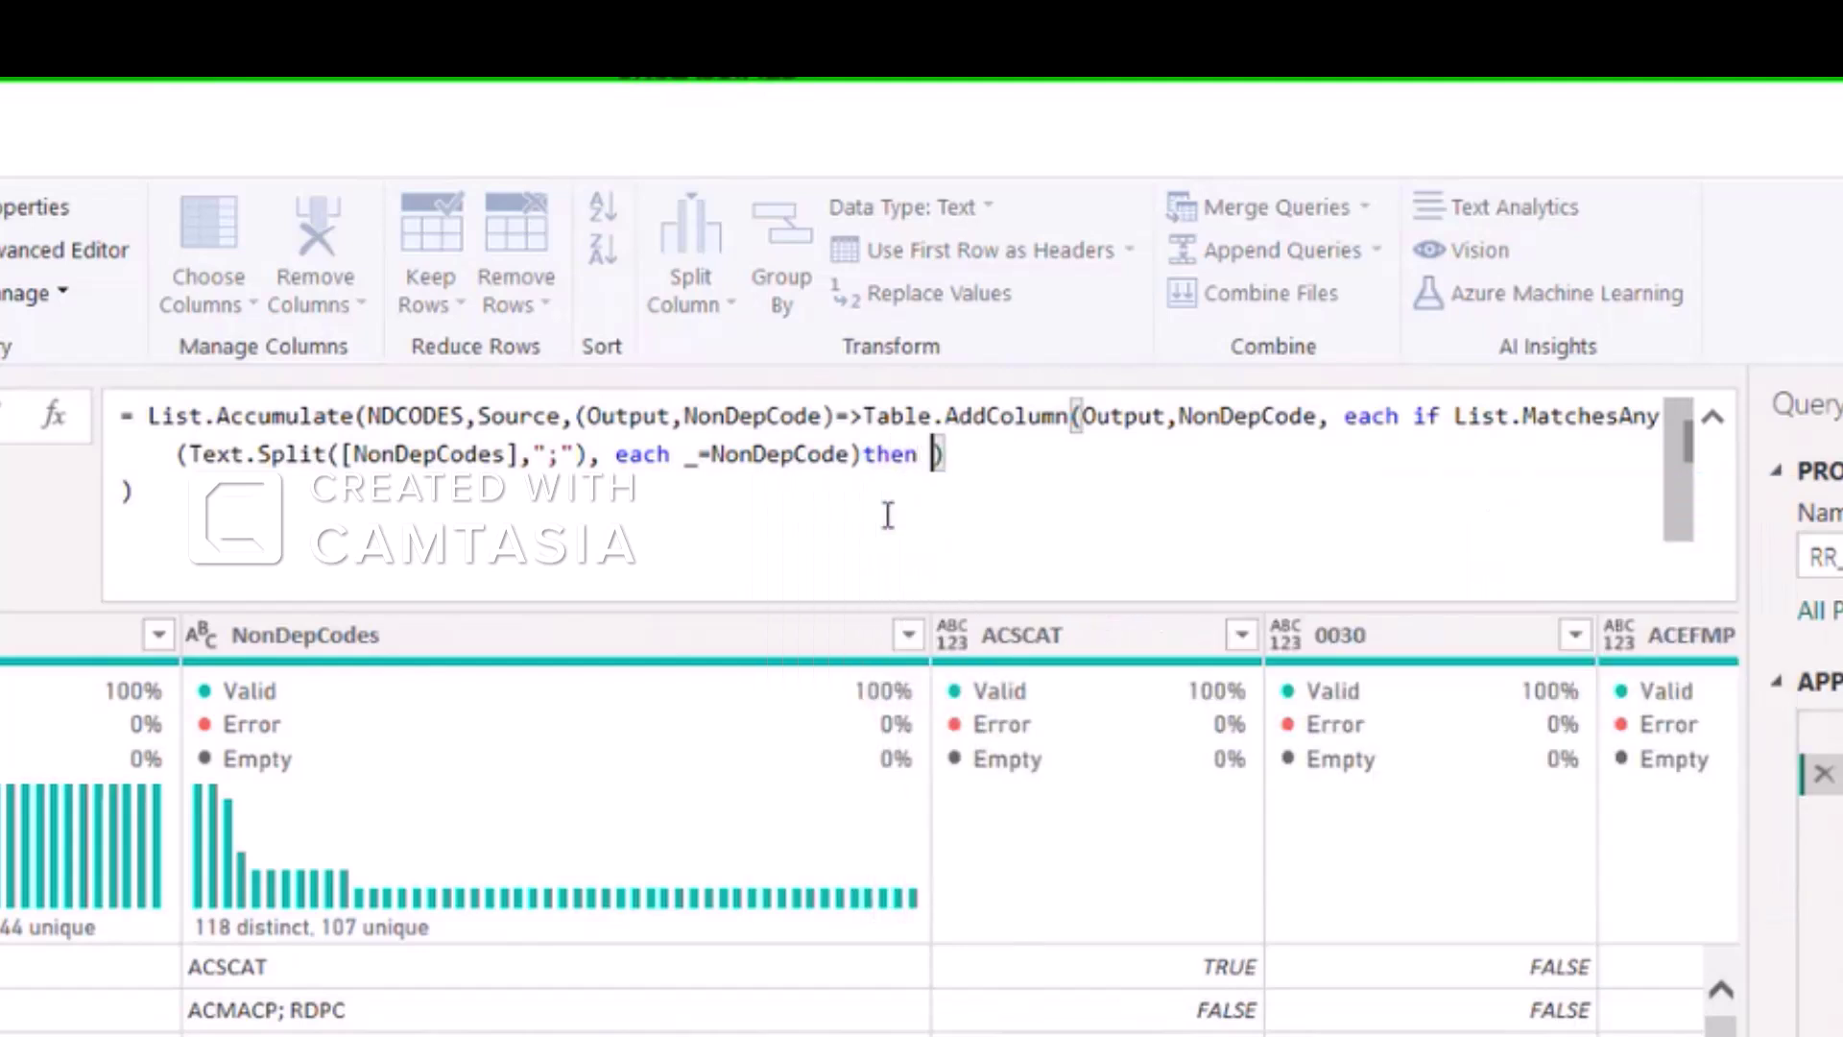
type("nonde")
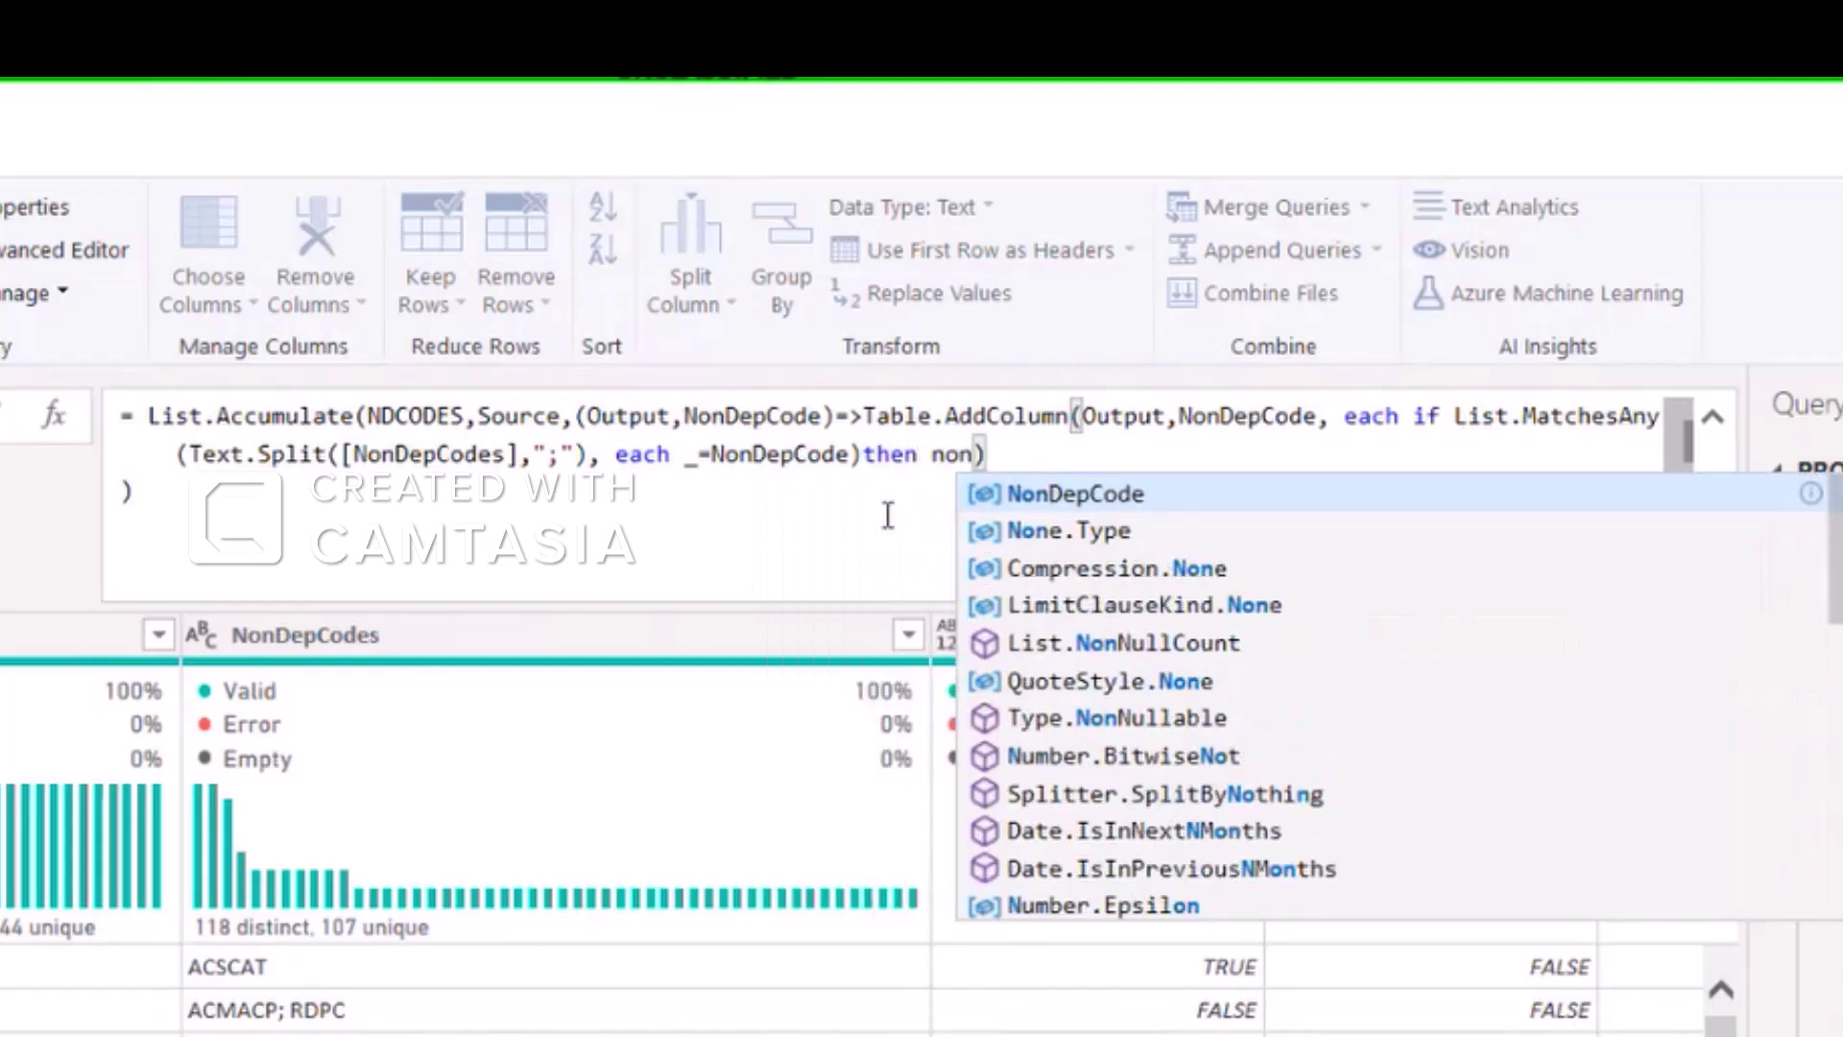
type("p")
key("Tab")
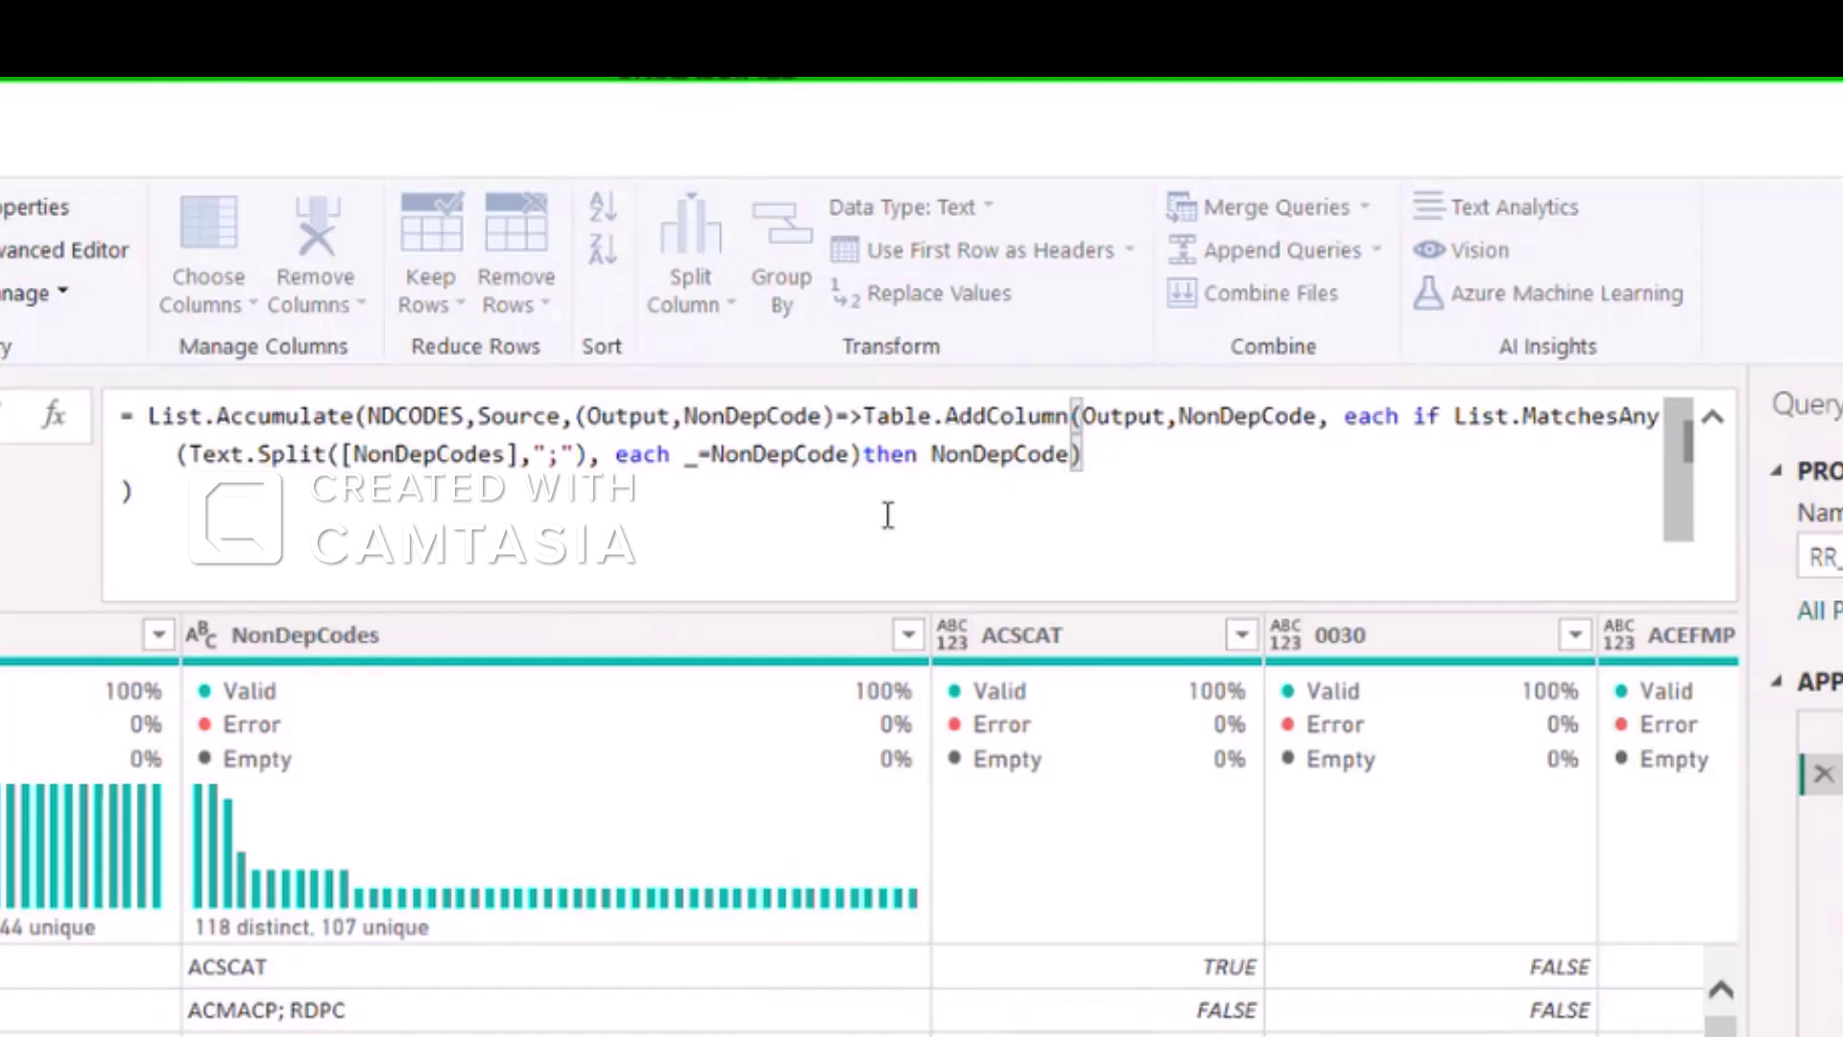
Complete the condition with else "None" and commit the Custom1 formula.
type("else")
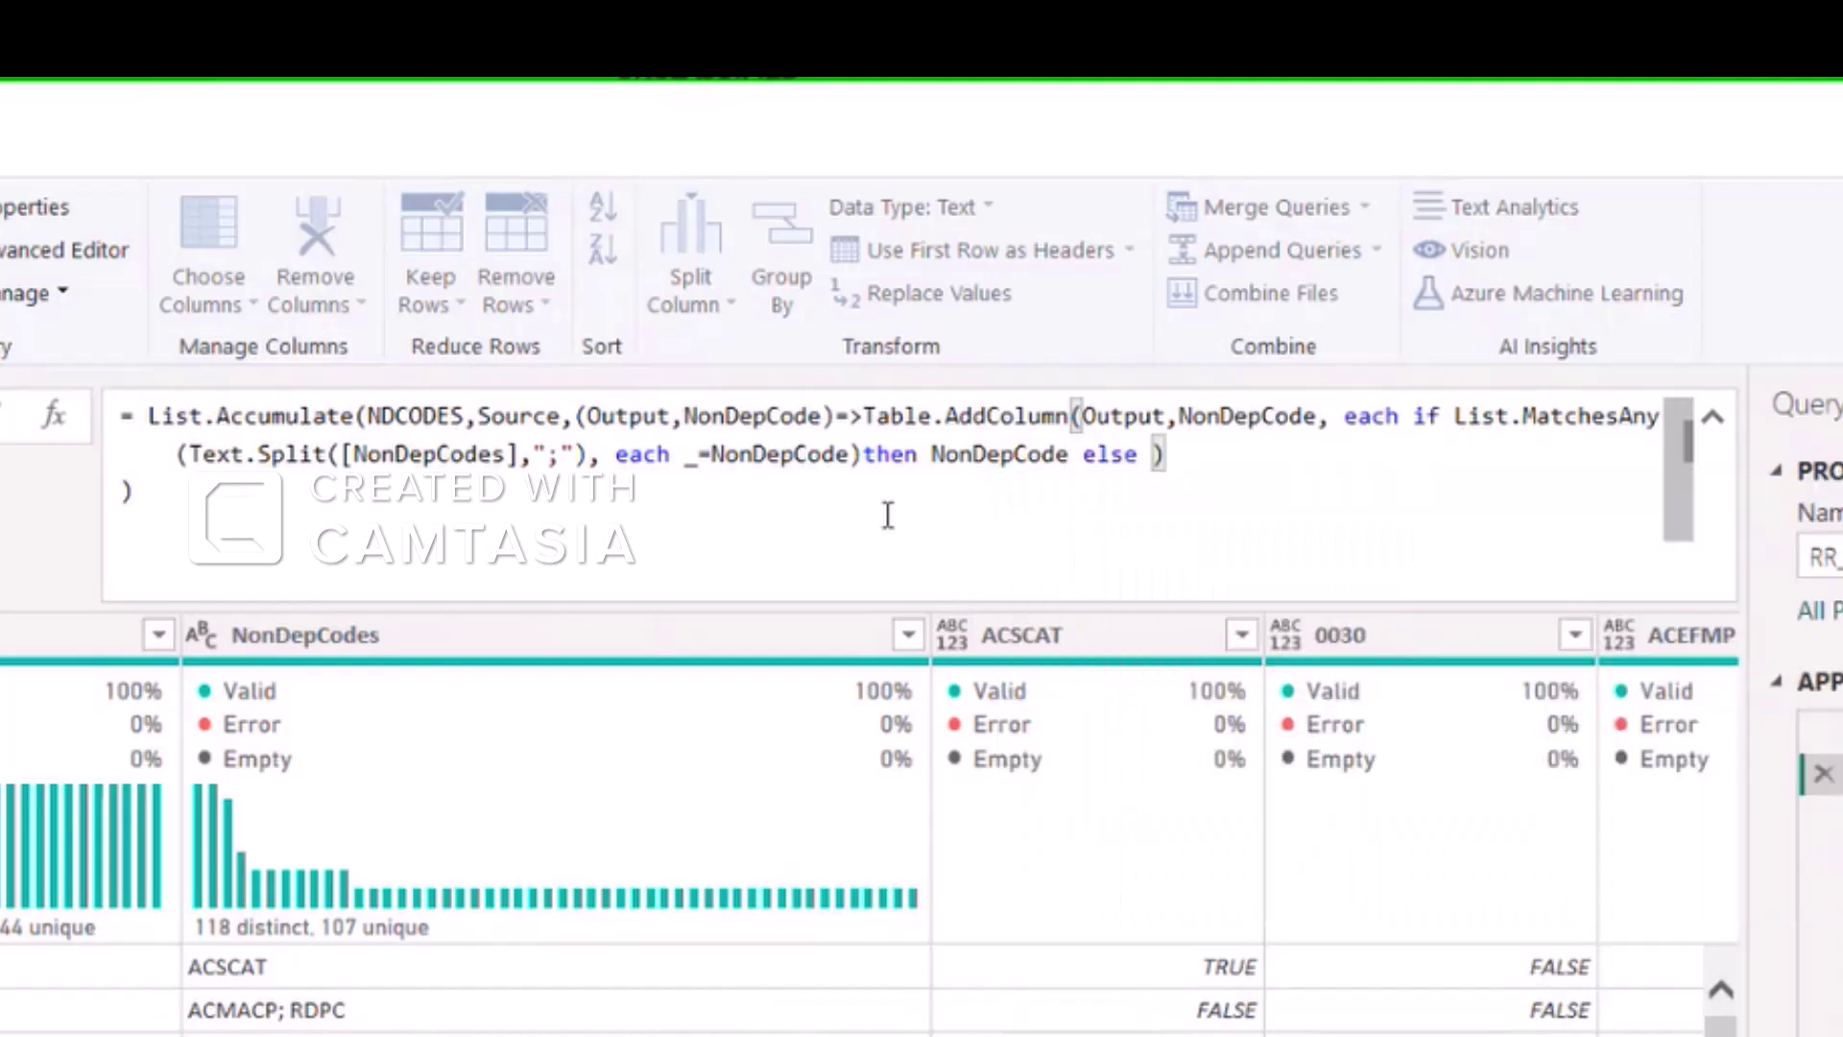
type(" \";")
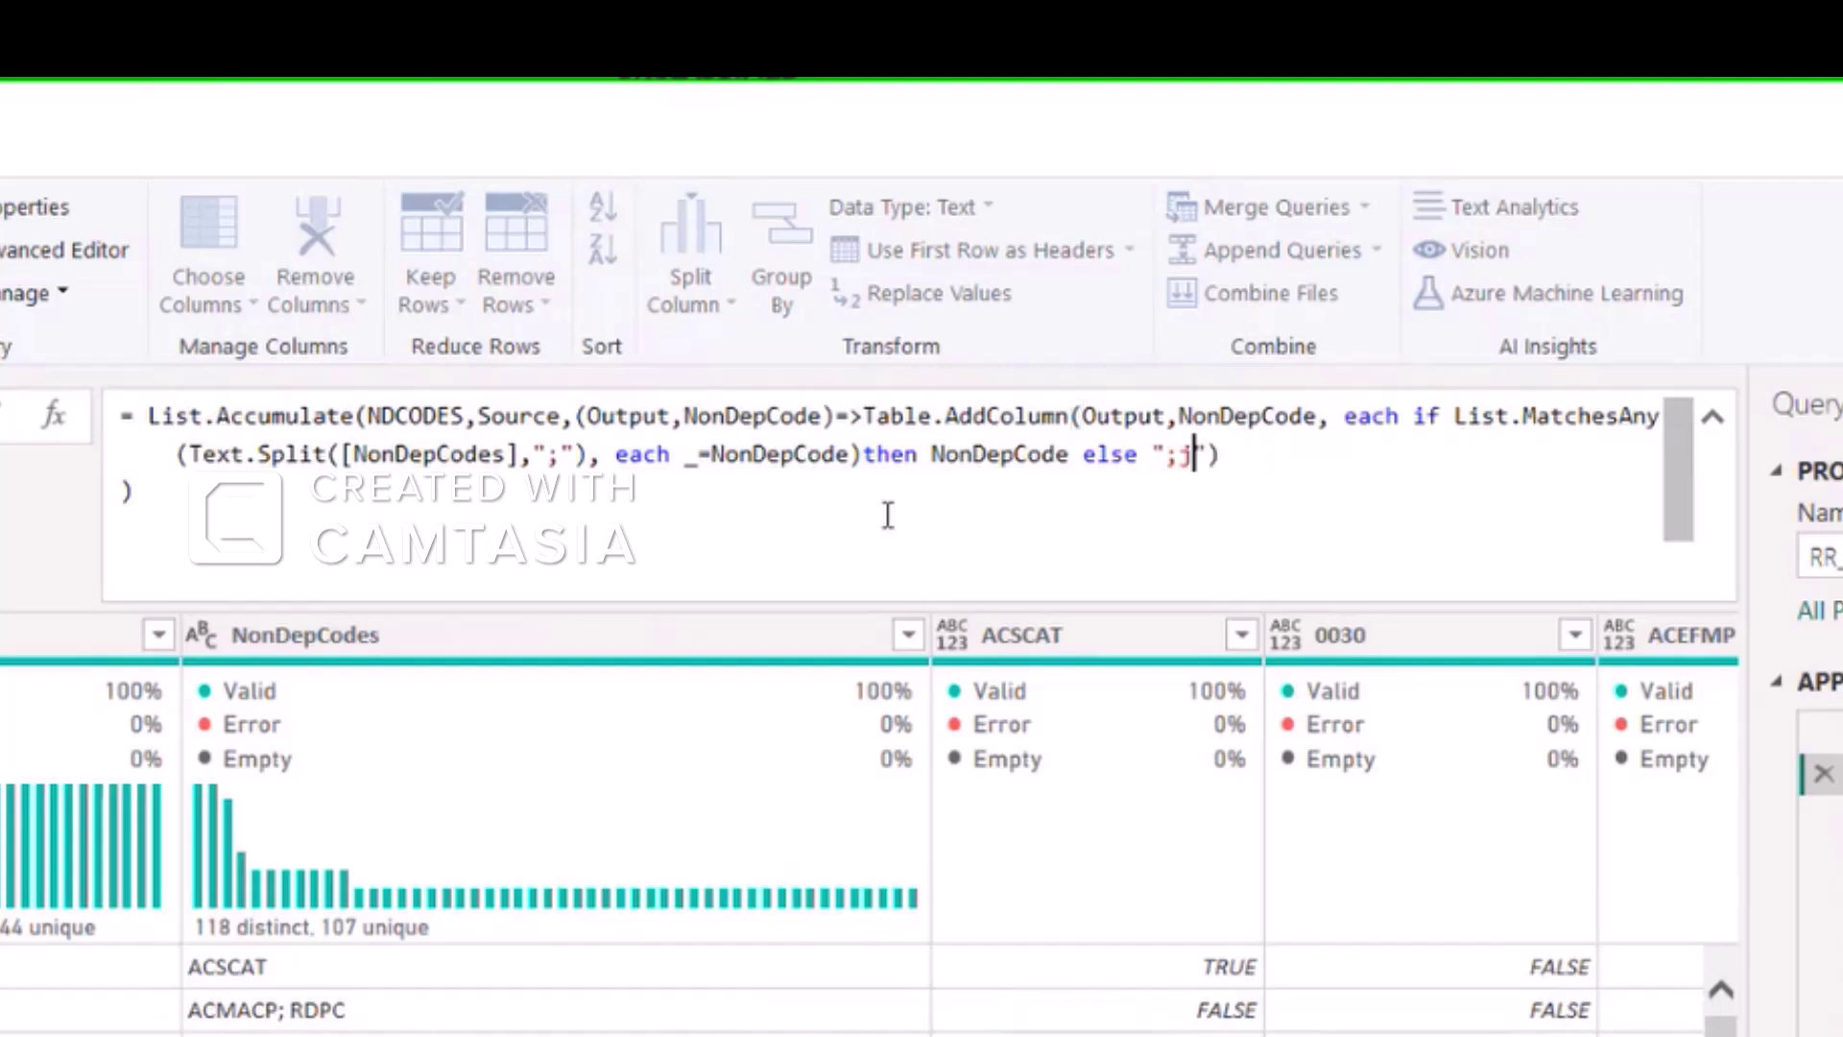
key("BackSpace")
type("None")
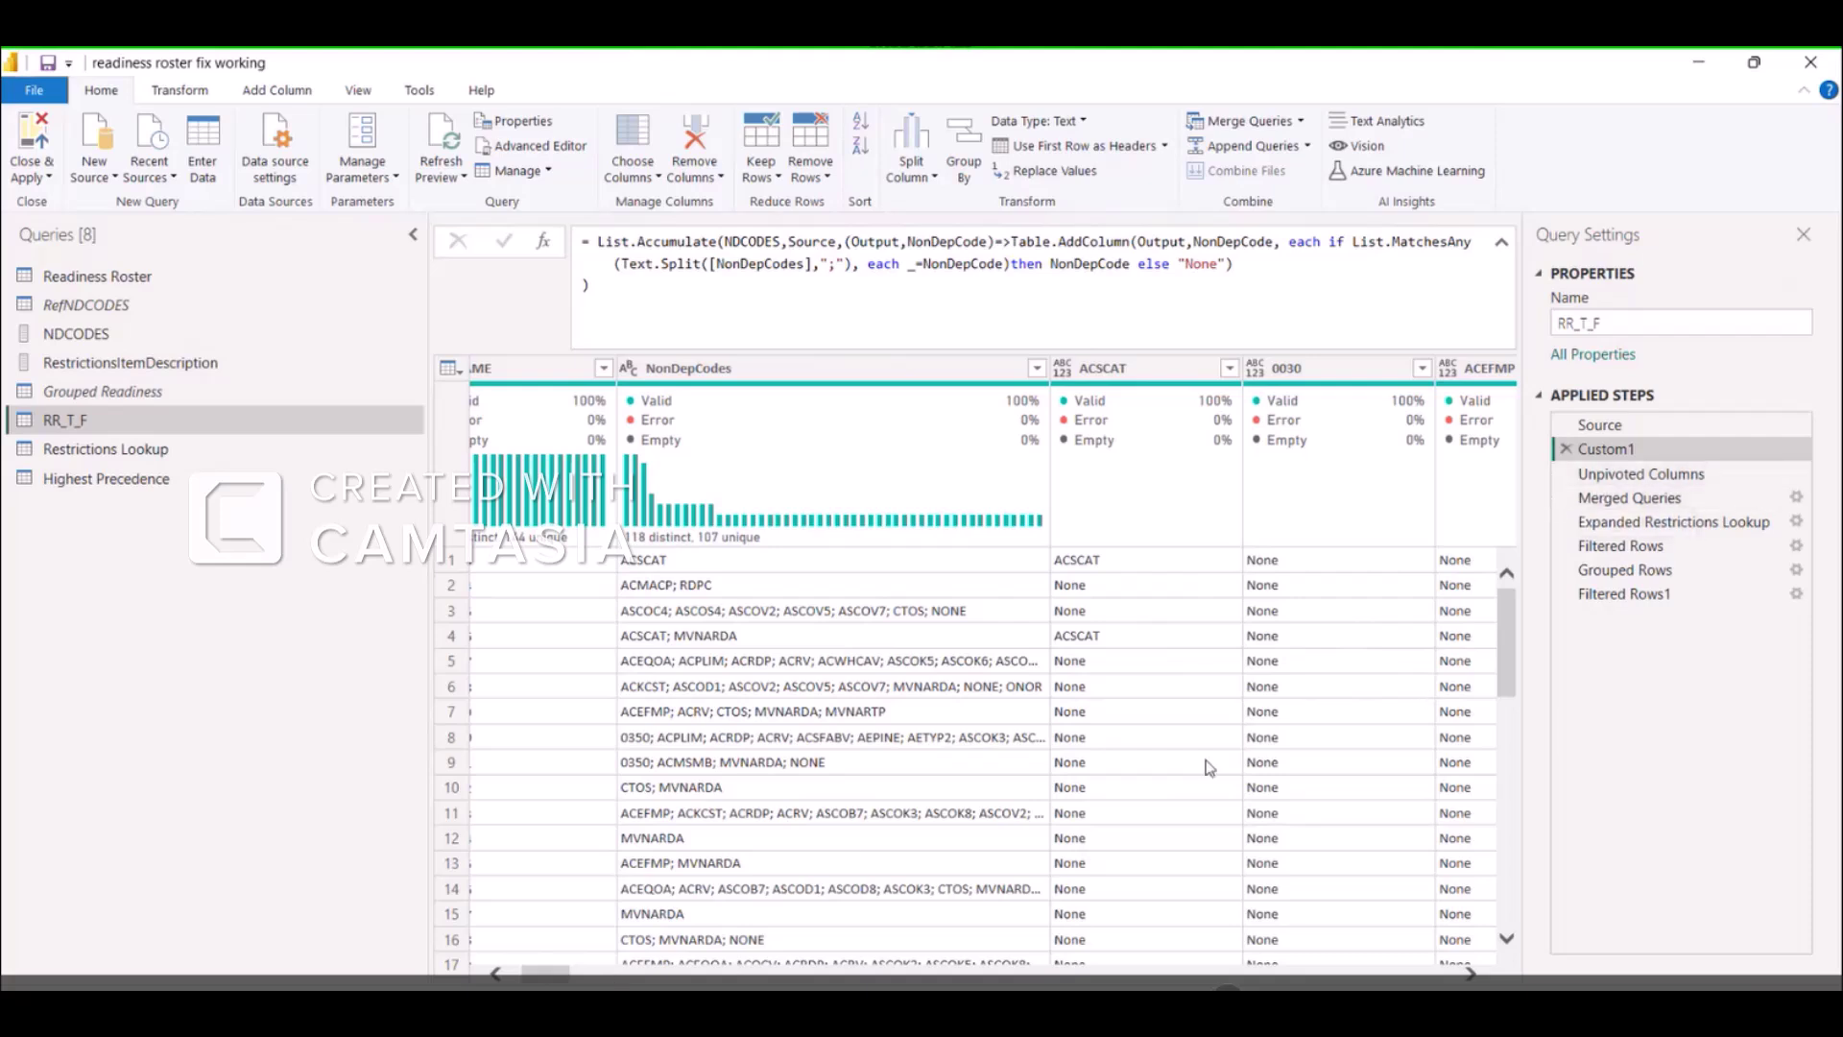
Select all code columns from ACSCAT through FTOS and view the available Unpivot Columns options without applying one.
left_click_drag(564, 977, 590, 979)
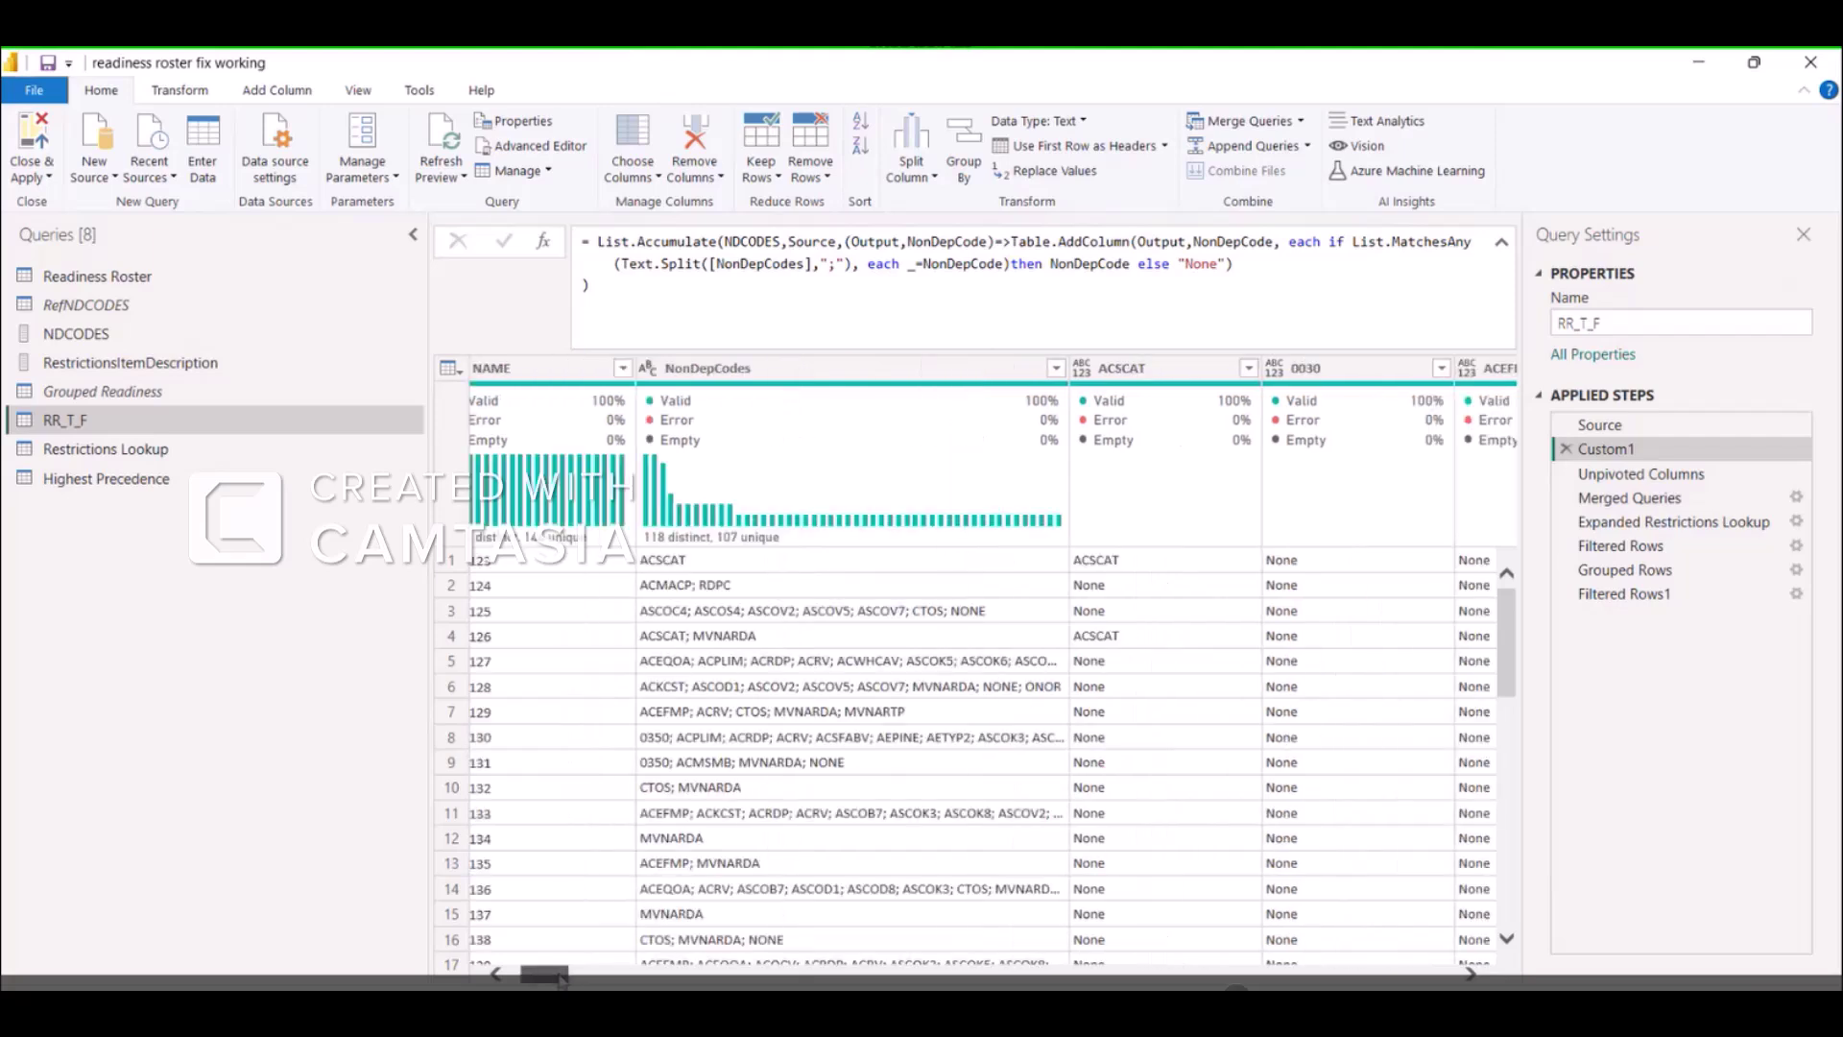
left_click(1138, 372)
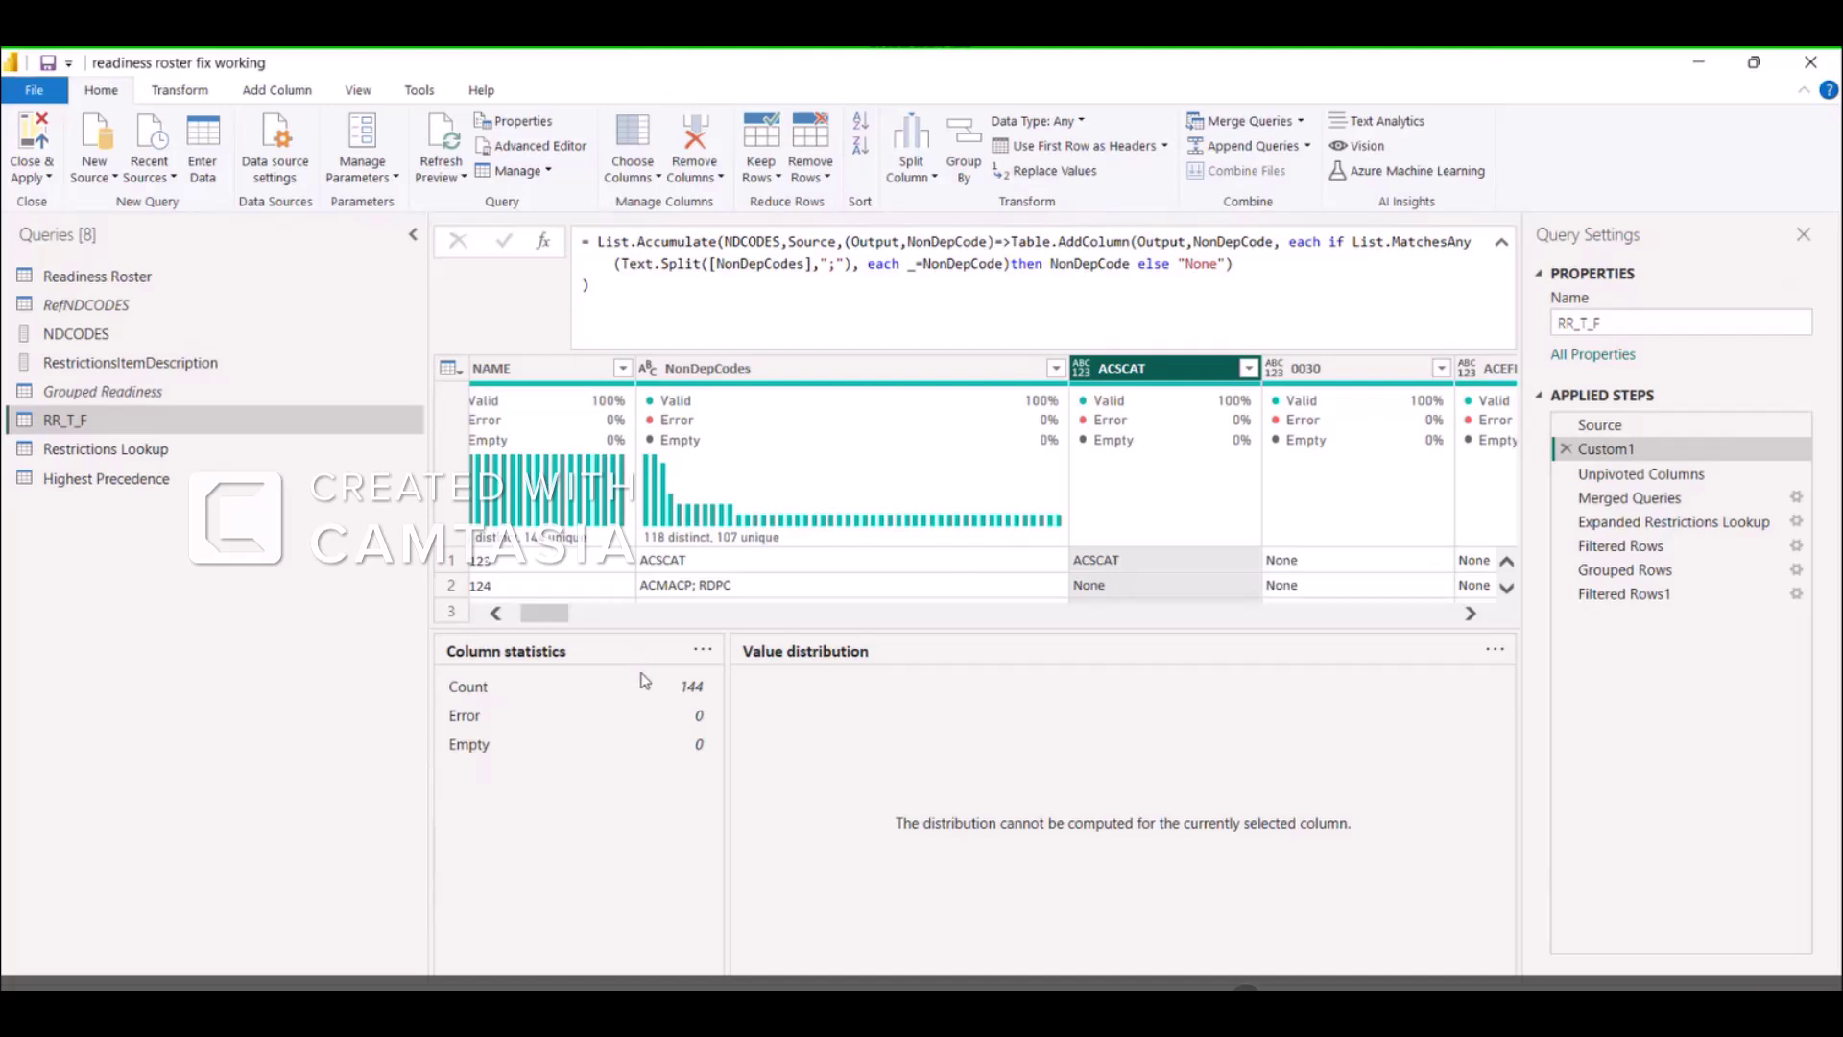
left_click_drag(560, 614, 1625, 659)
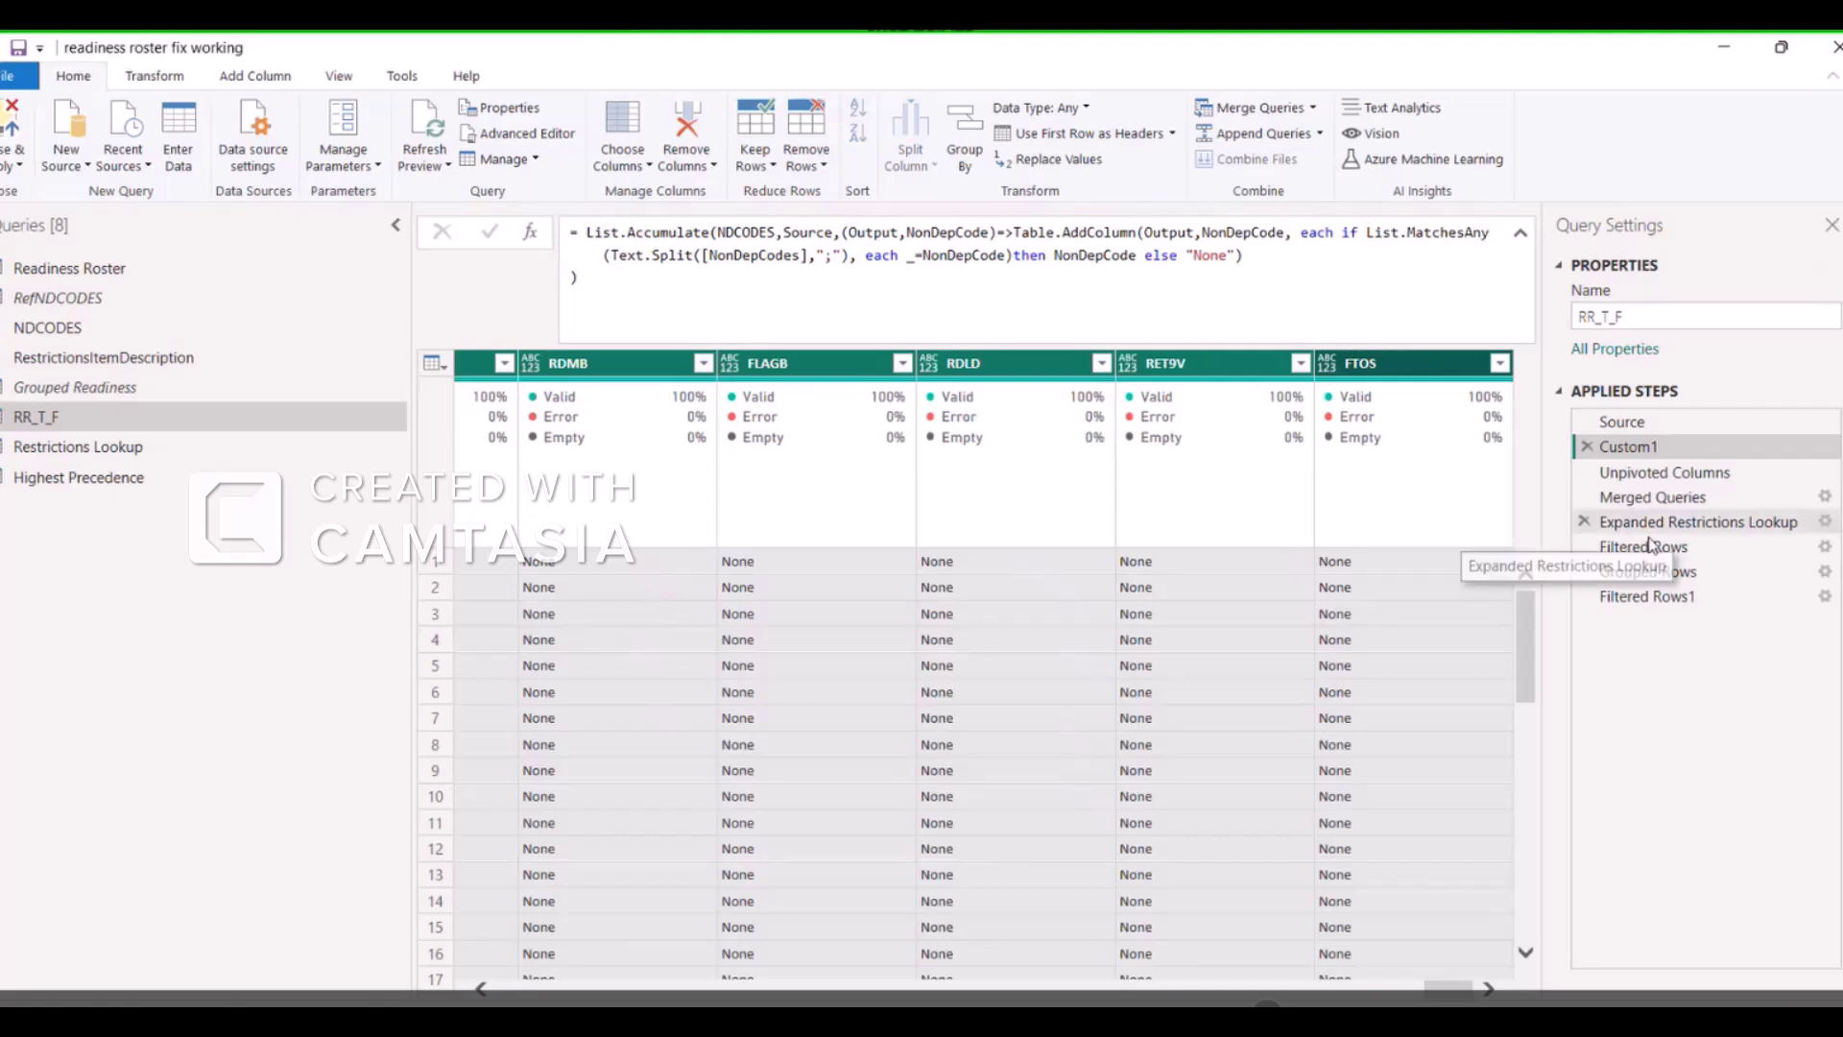
left_click(155, 76)
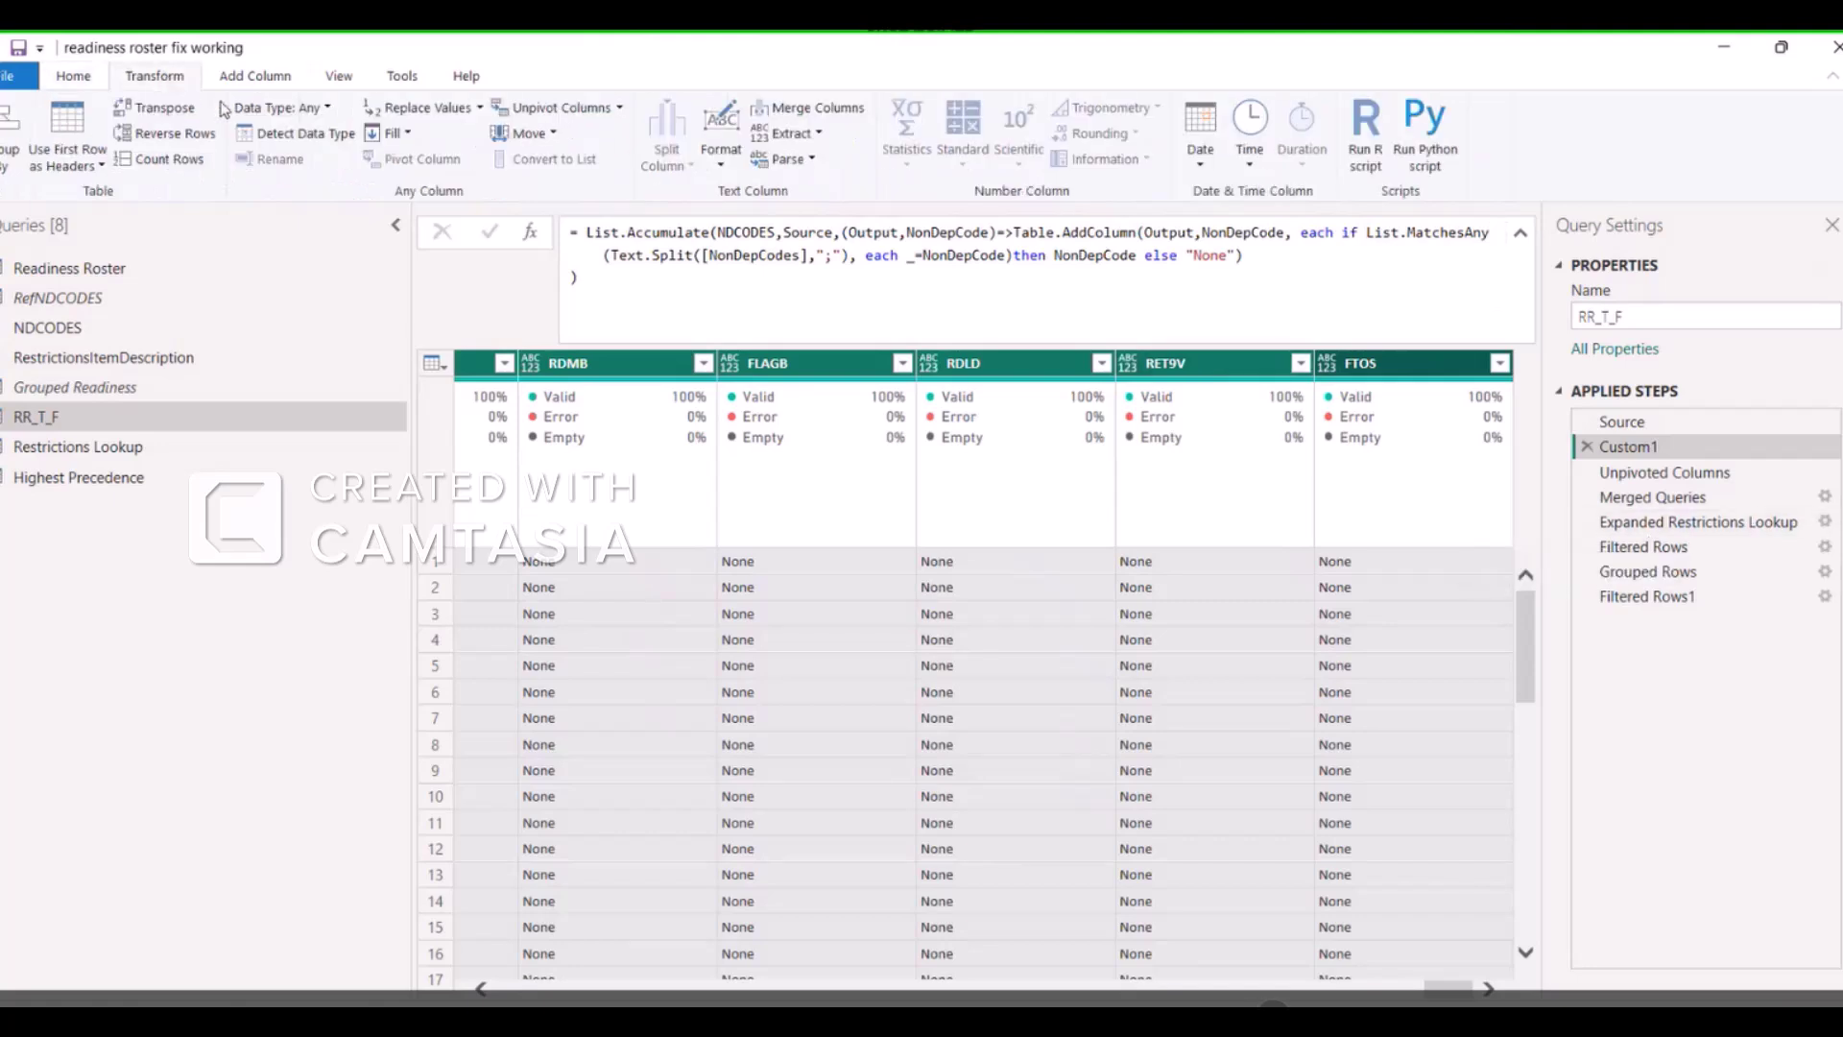
left_click(619, 110)
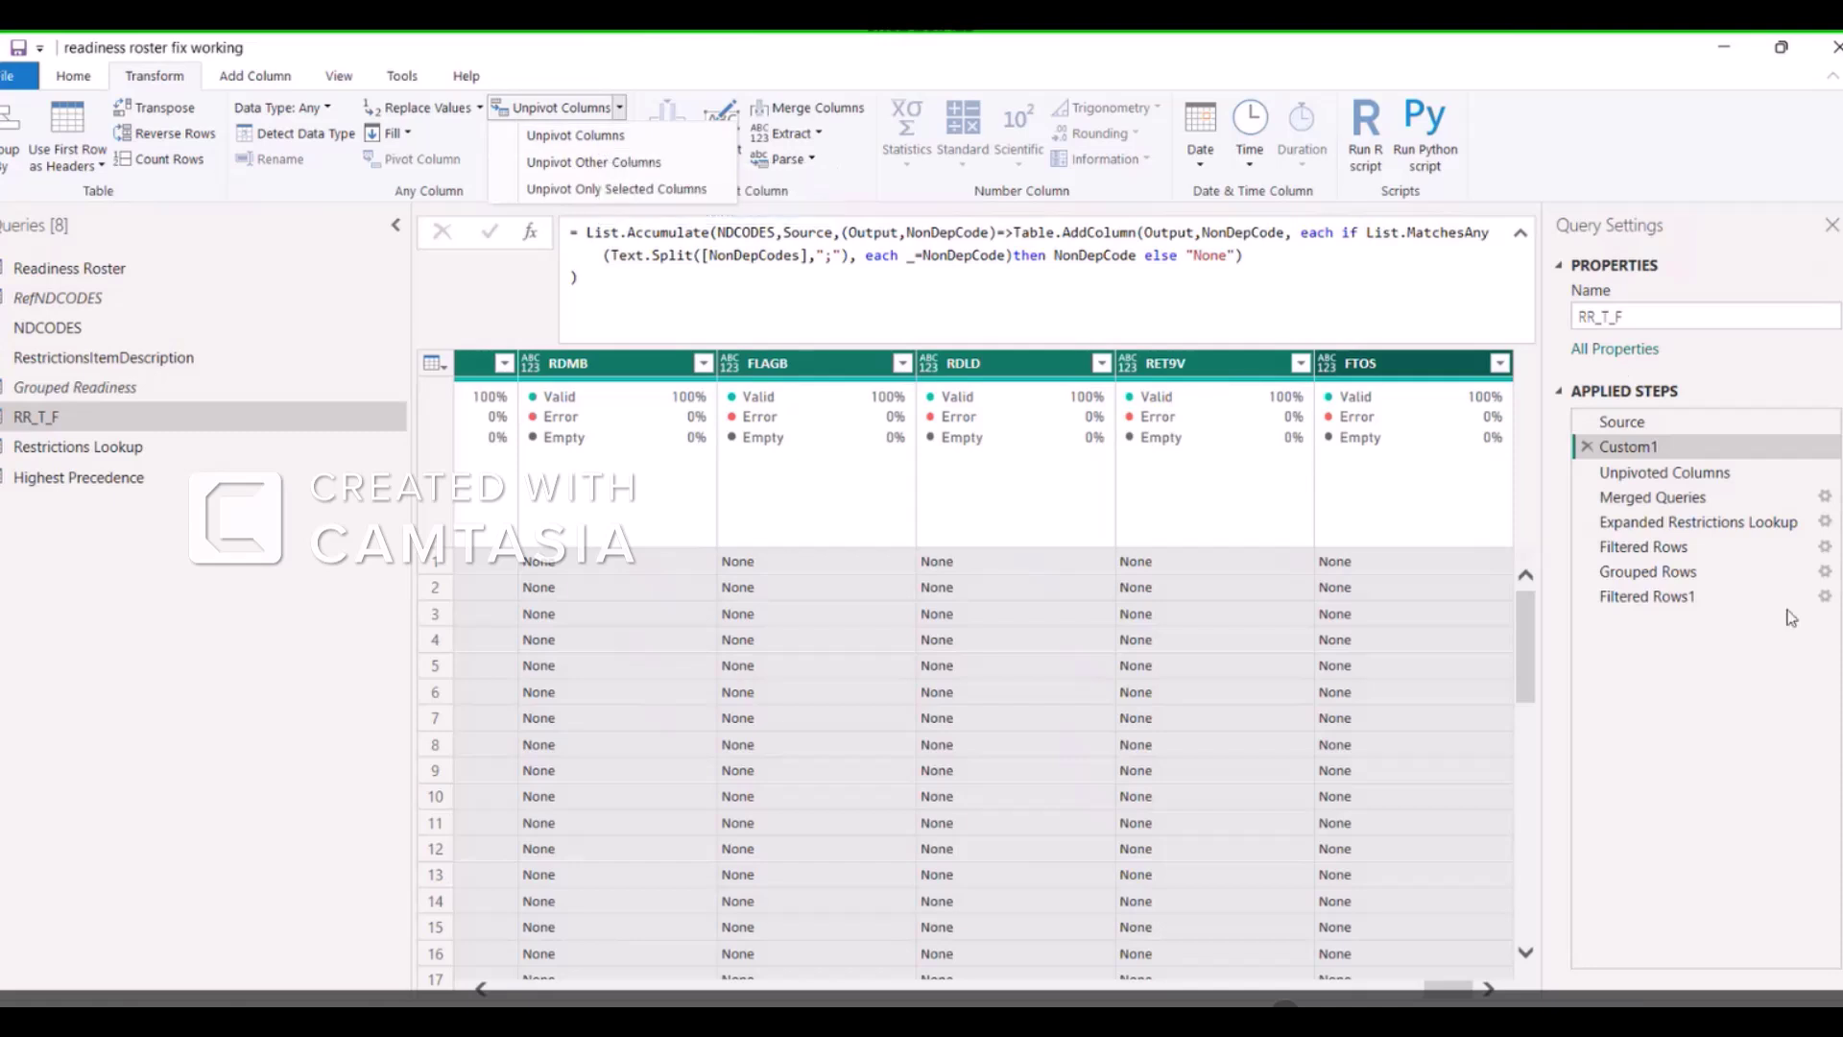
left_click(1703, 483)
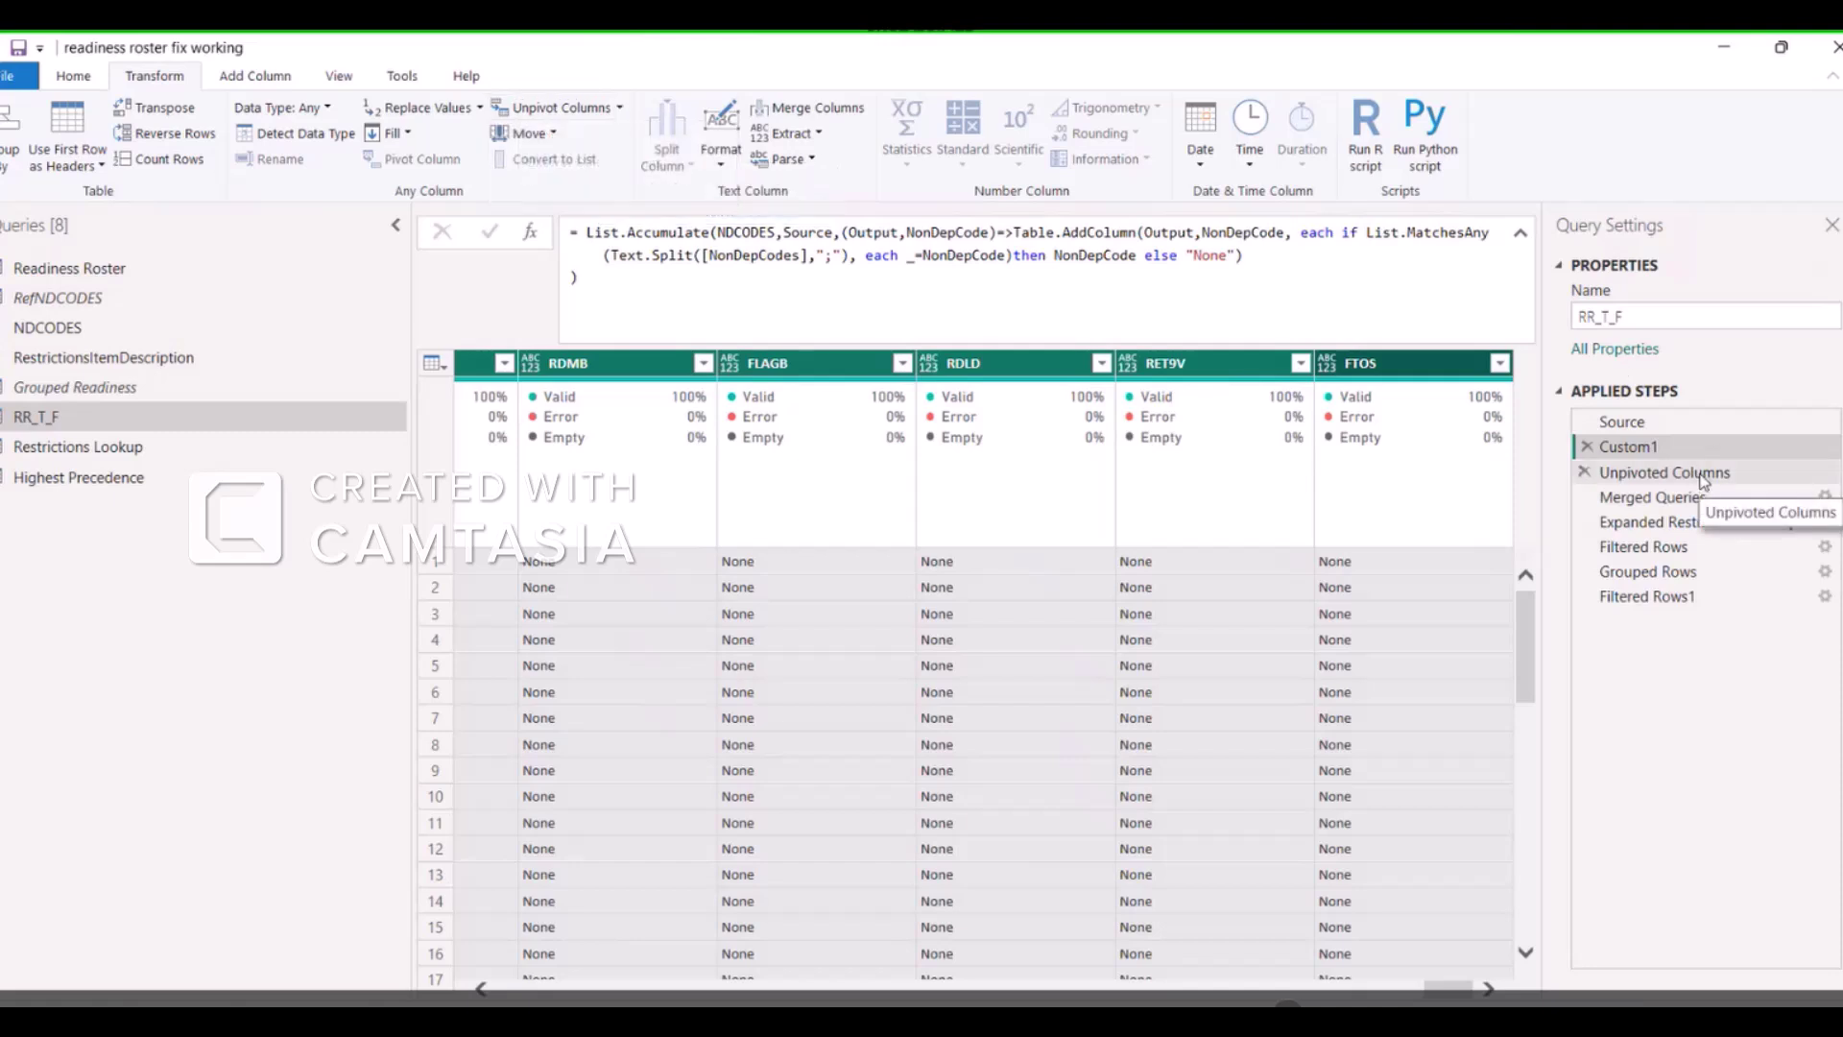
Show the Unpivoted Columns step and examine the Attribute and Value pairs for each roster entry.
left_click(1703, 475)
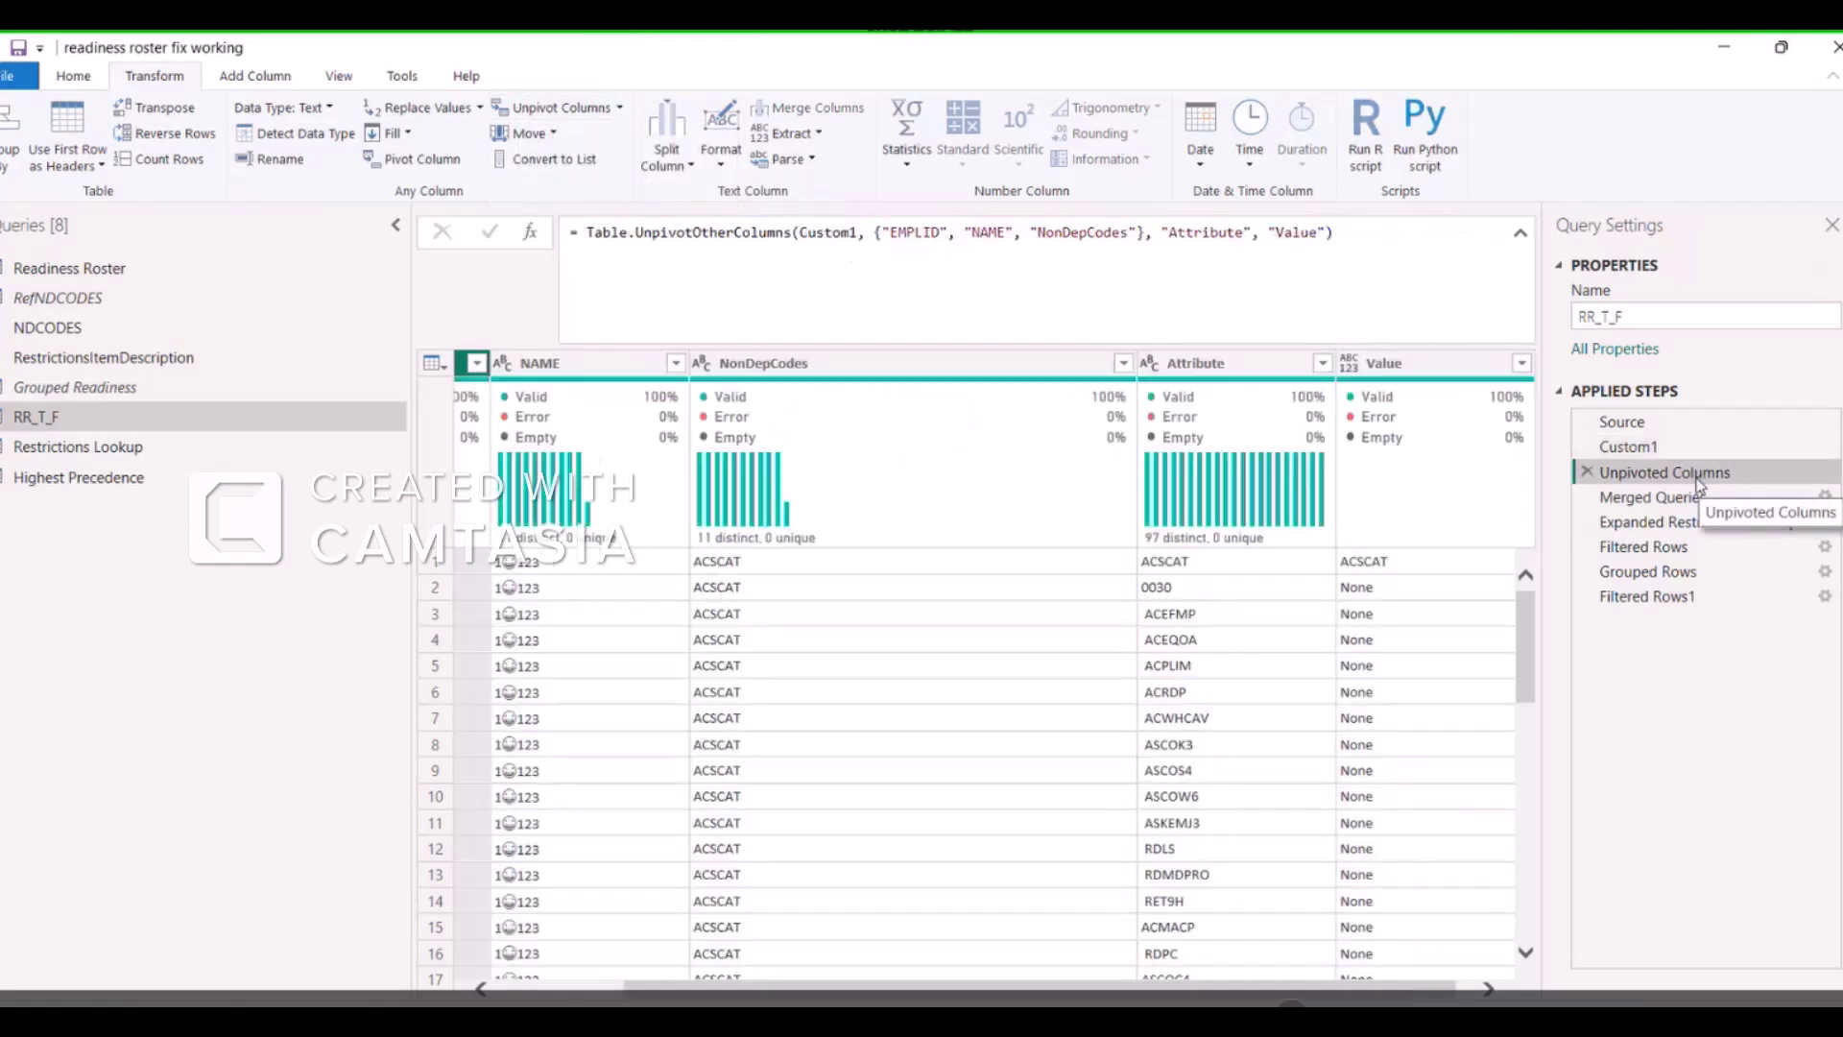
scroll(1395, 998, "right", 1)
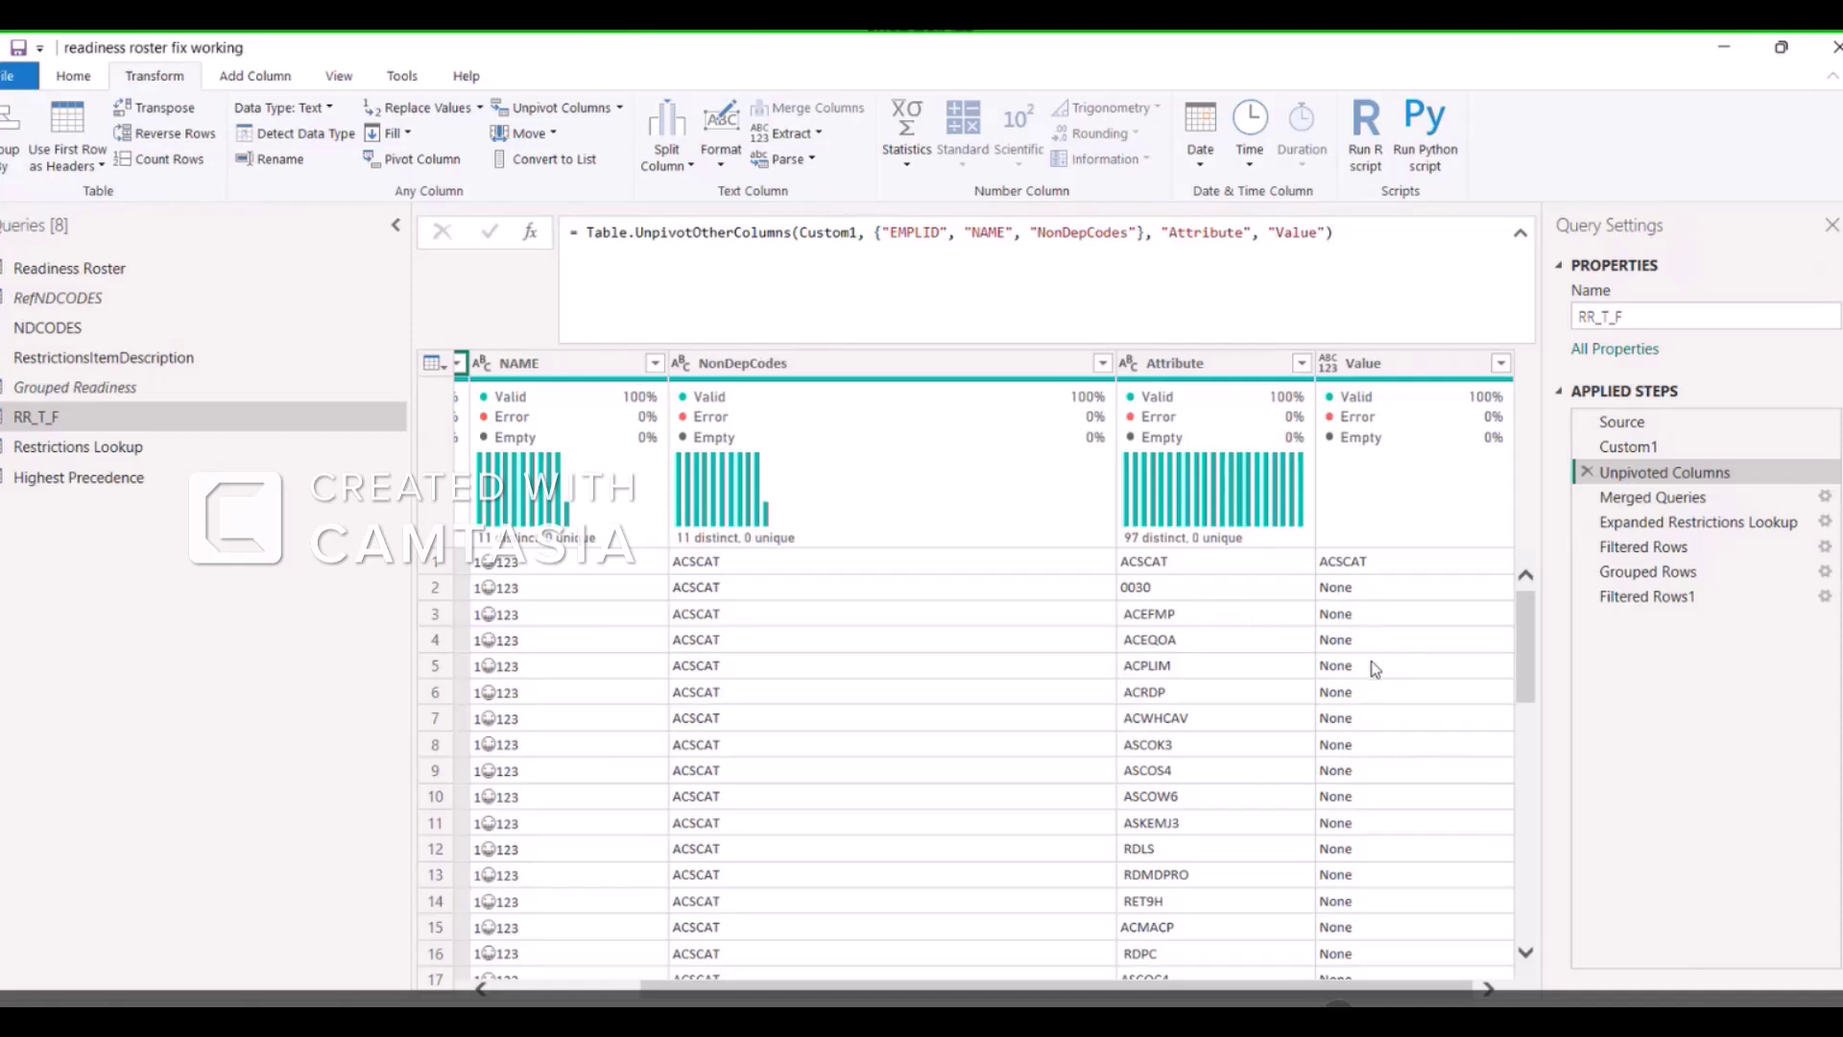
scroll(1371, 662, "down", 11)
scroll(1372, 669, "down", 20)
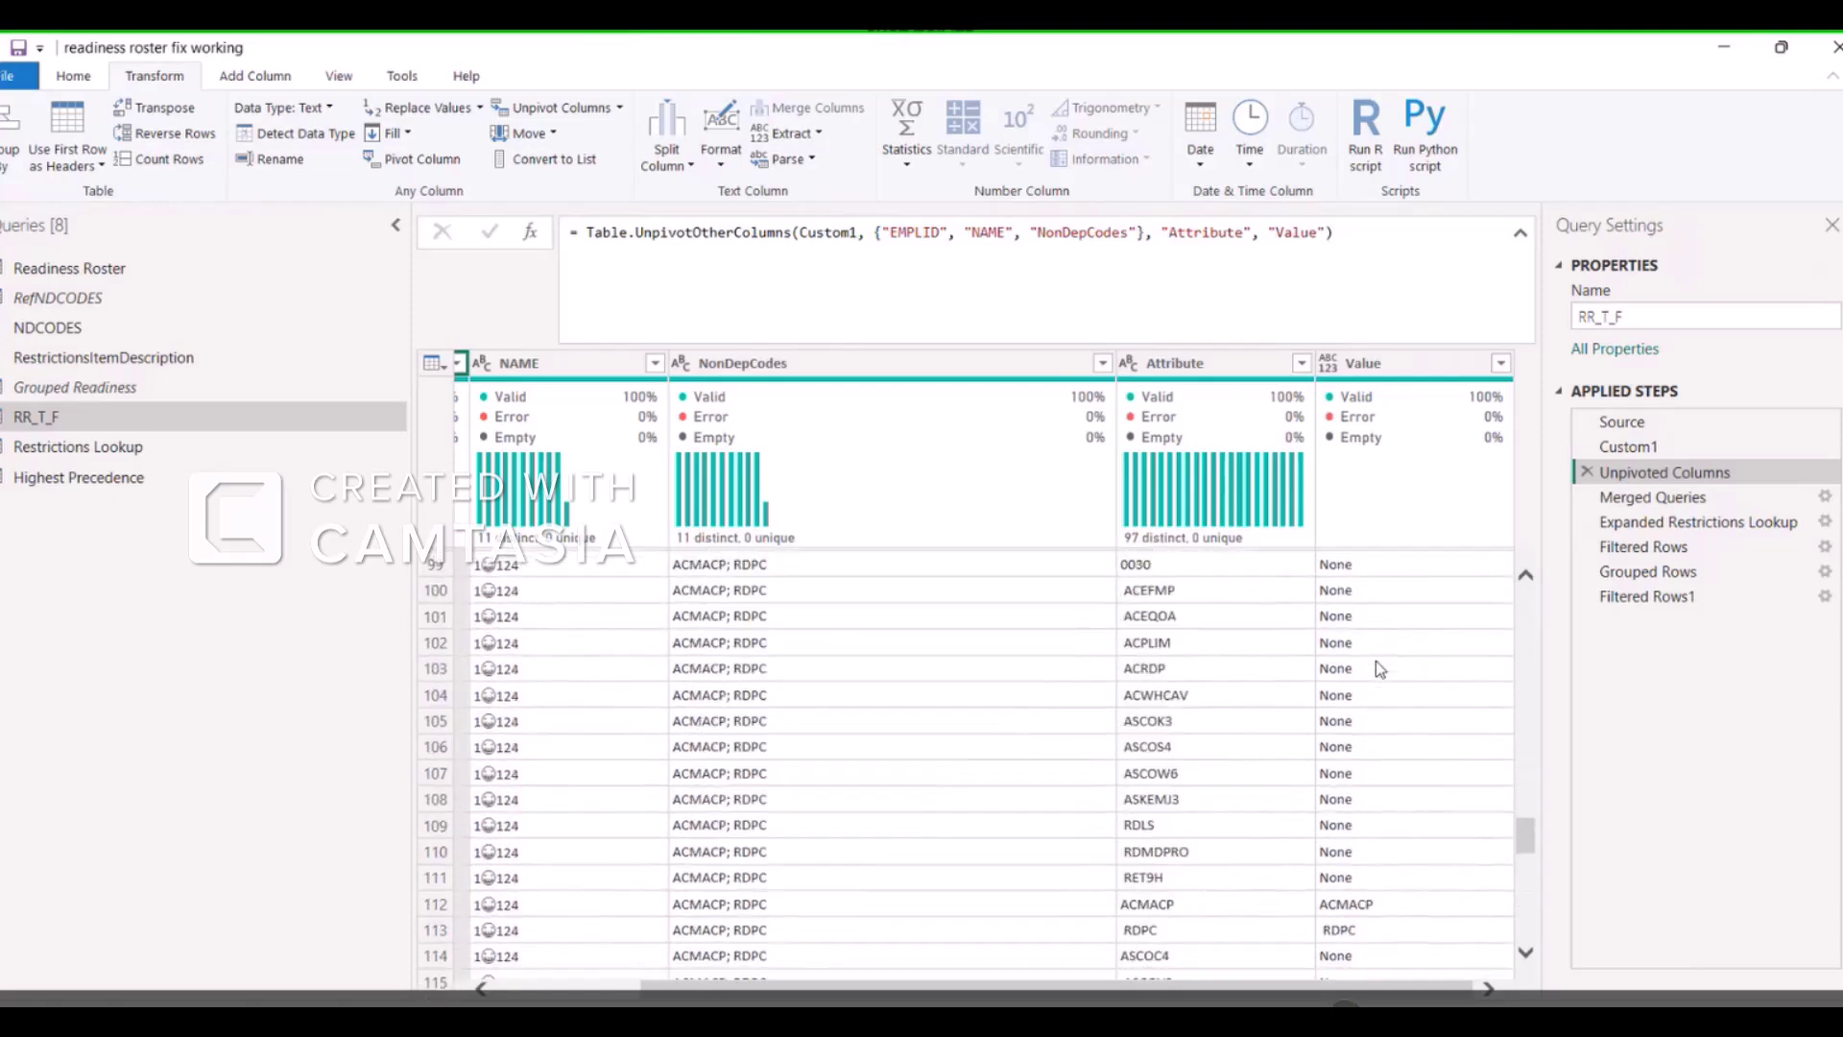
scroll(1379, 668, "down", 19)
scroll(1379, 665, "down", 10)
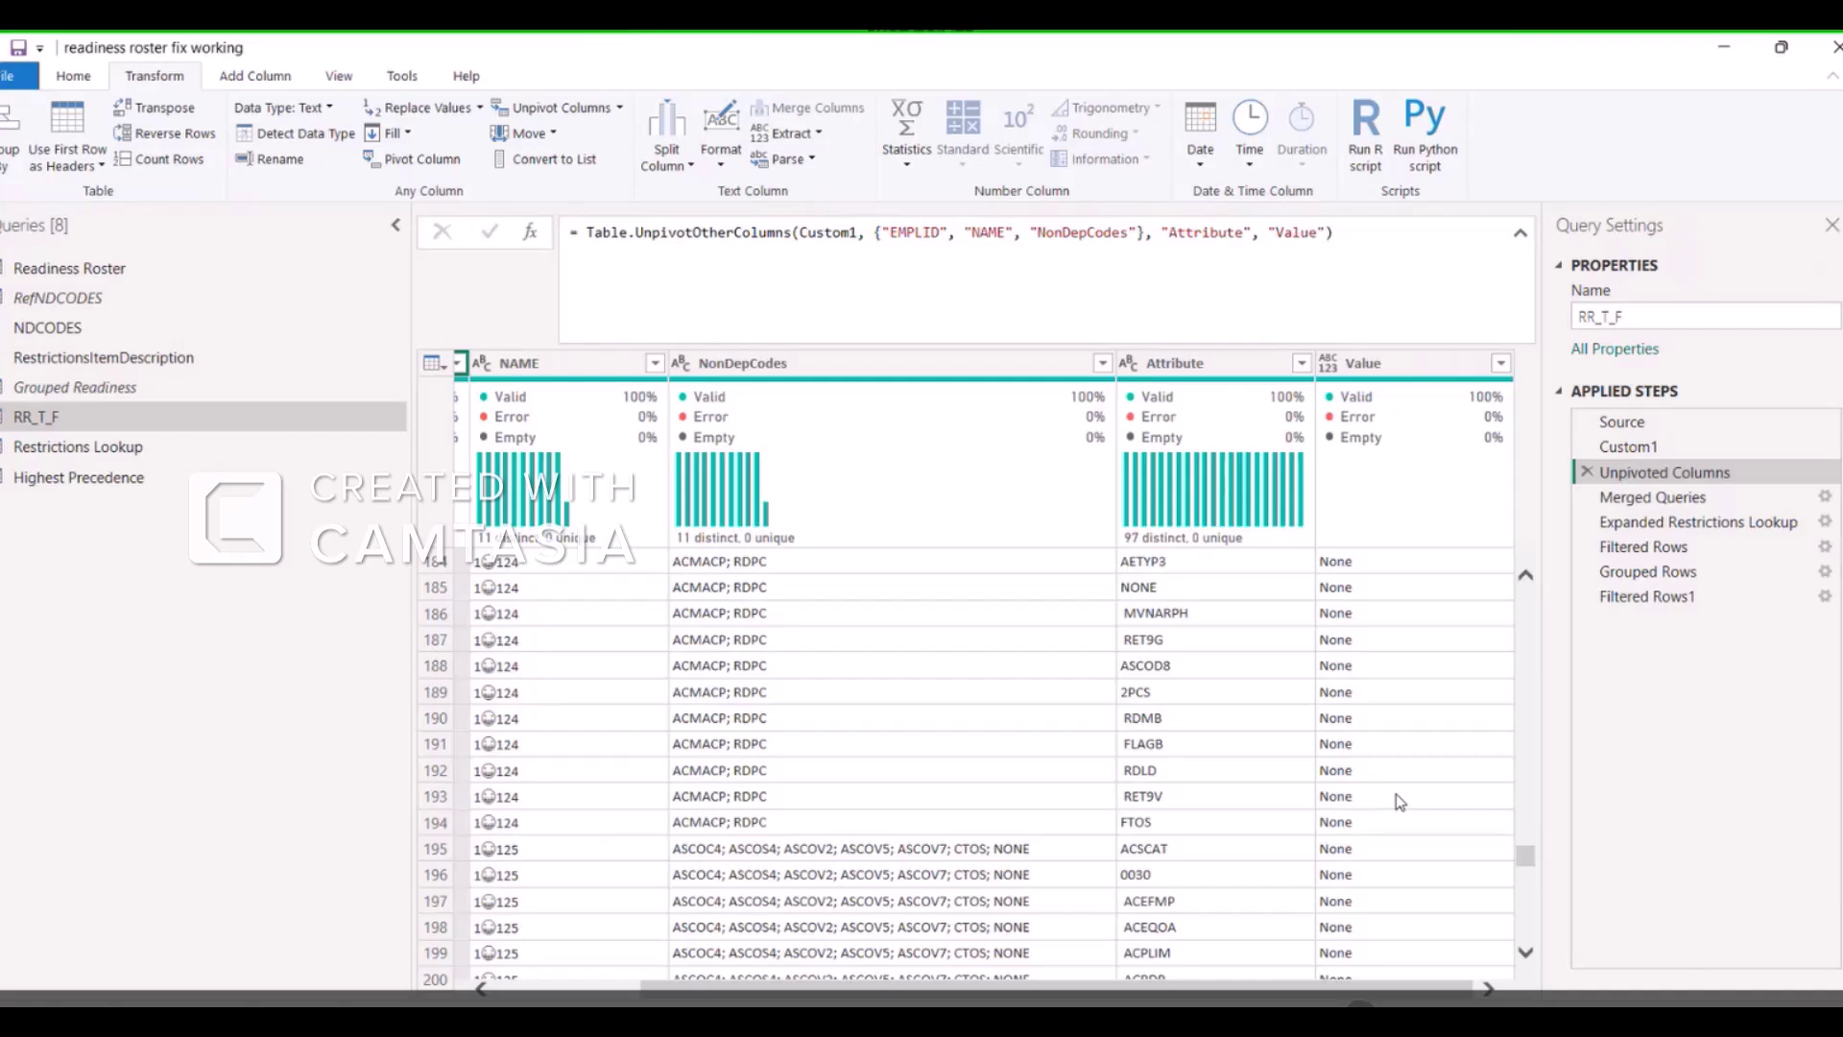
Open the Merged Queries step's settings, review the join with Restrictions Lookup, and accept them as they are.
left_click(1646, 596)
left_click(1826, 497)
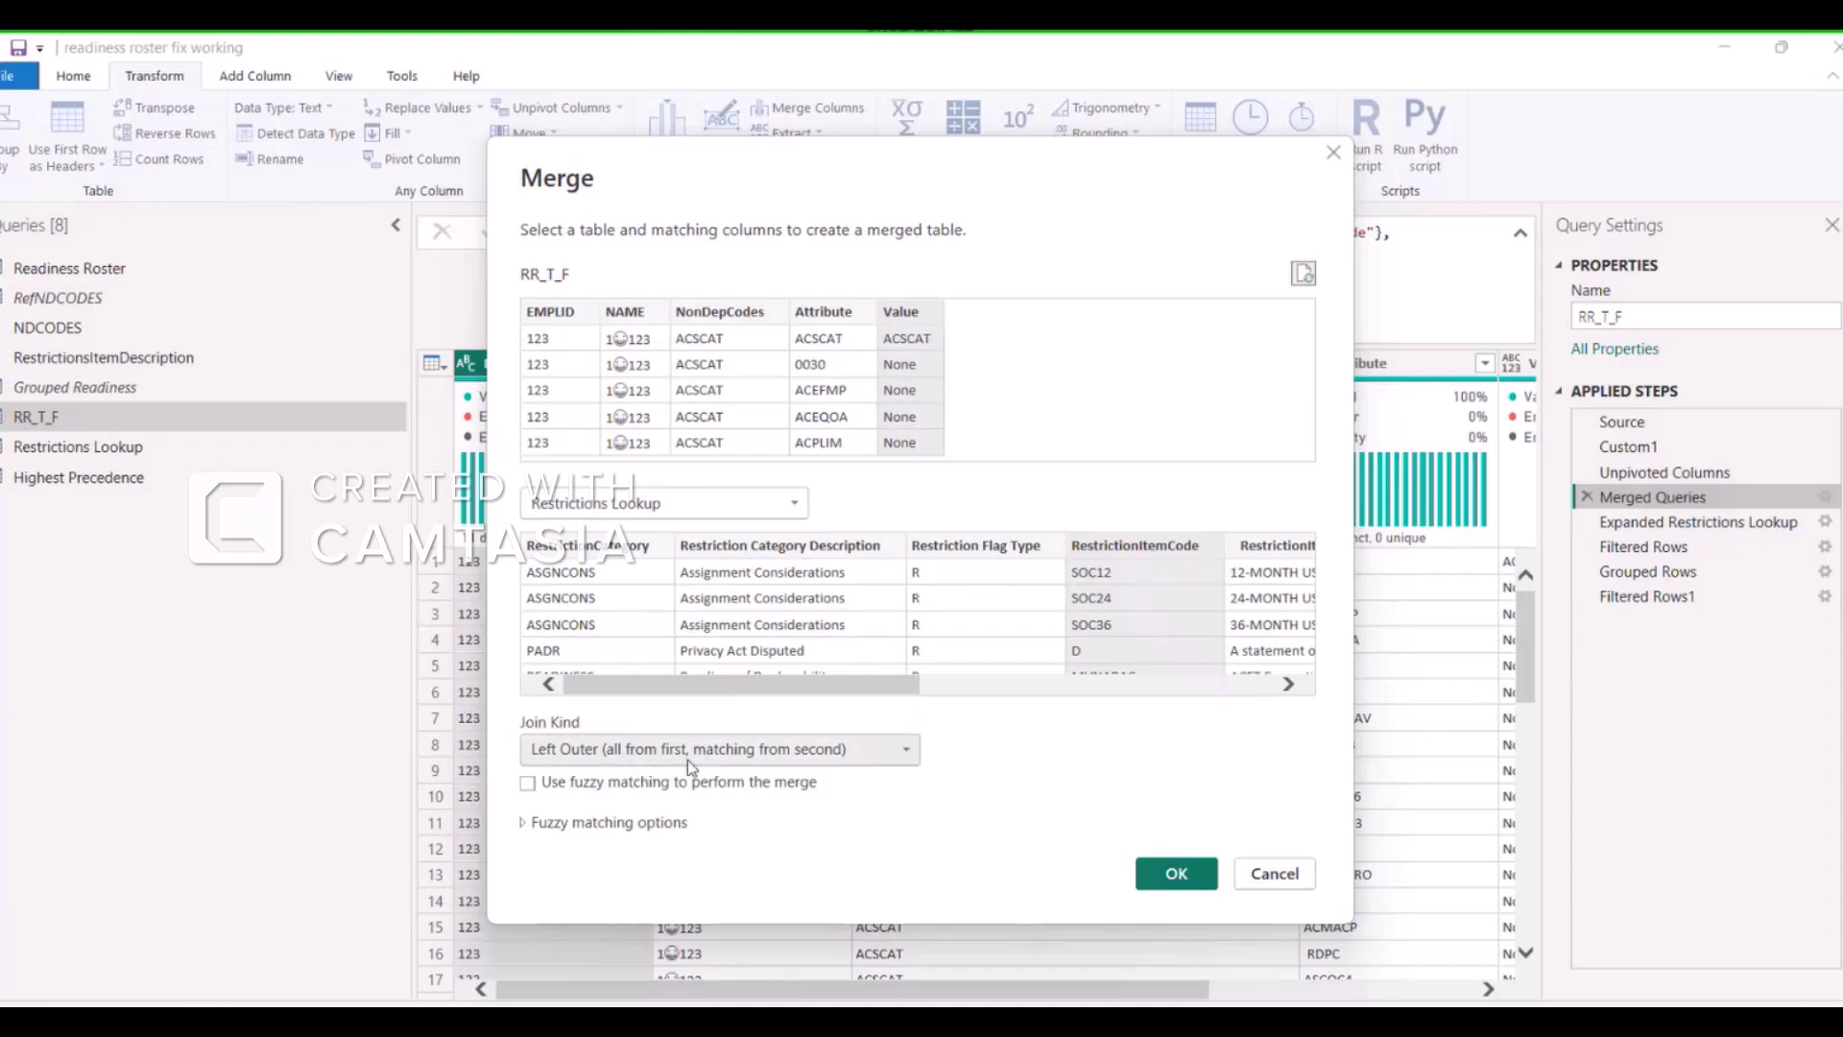
left_click(1175, 875)
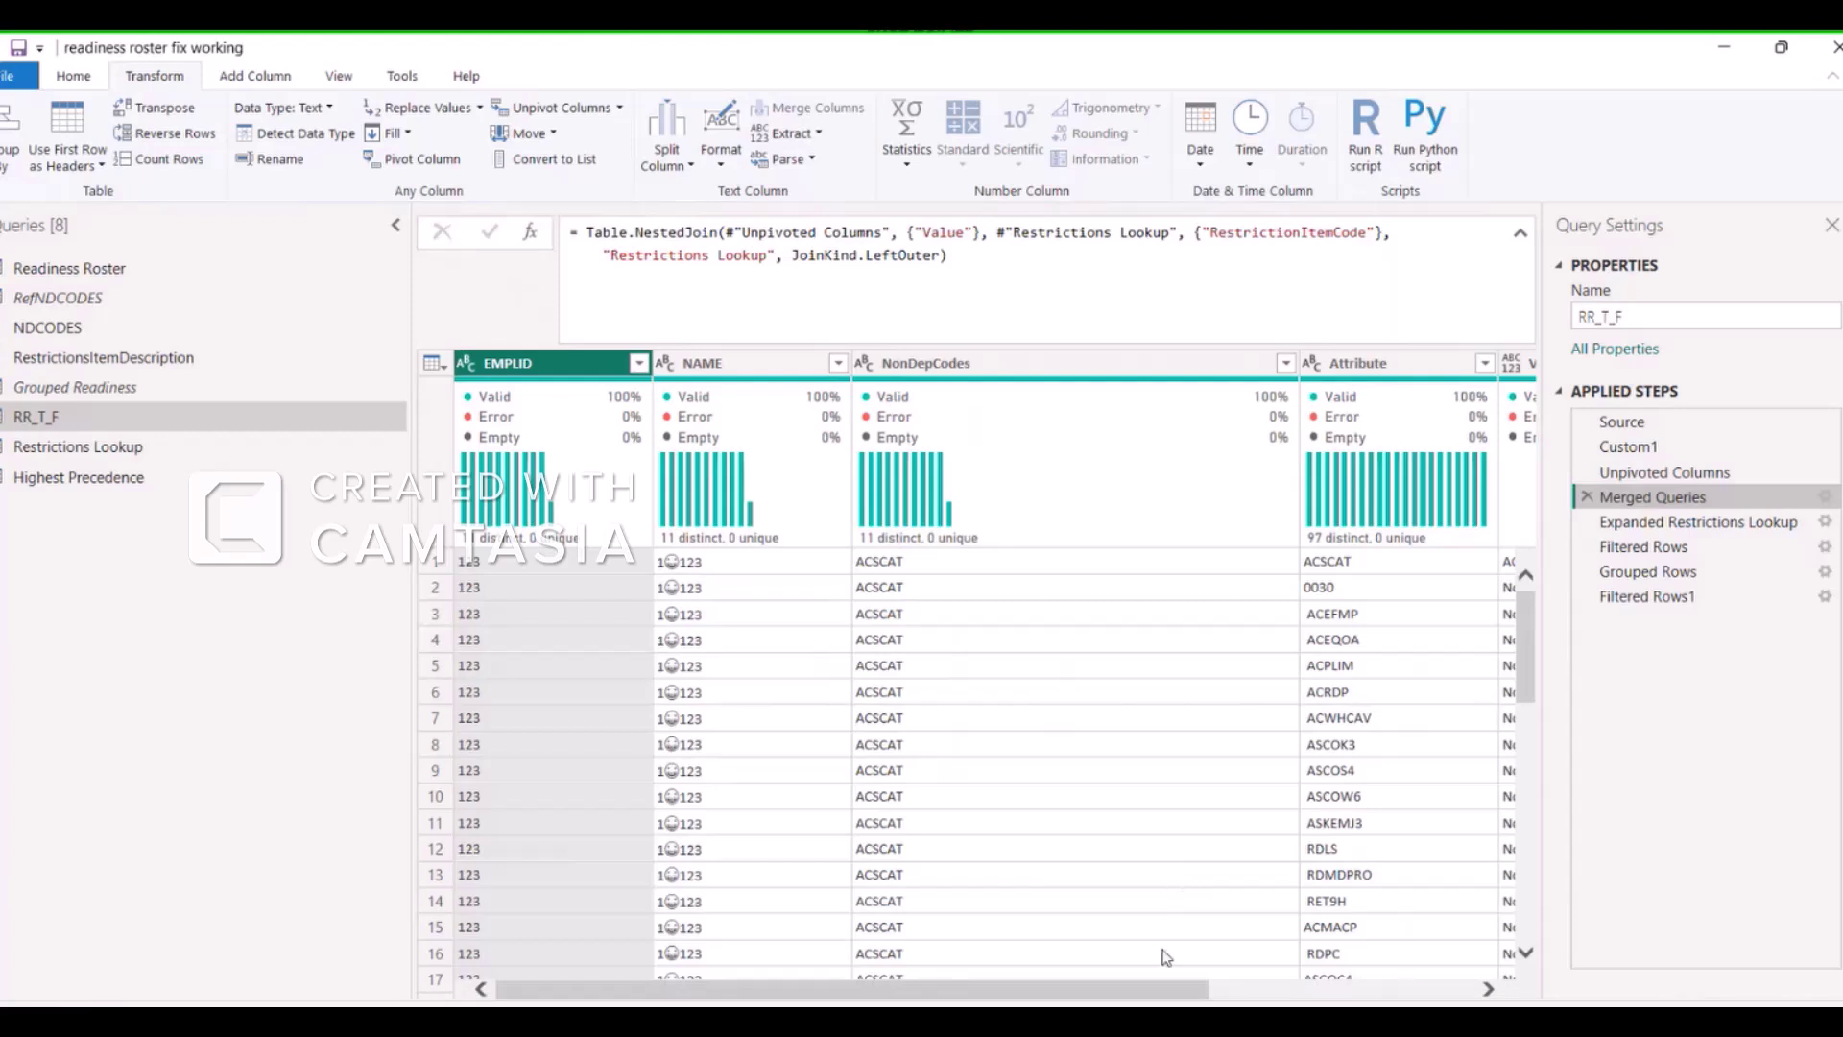
View the nested Restrictions Lookup column, then show the Expanded Restrictions Lookup step and examine its precedence column.
left_click(1438, 987)
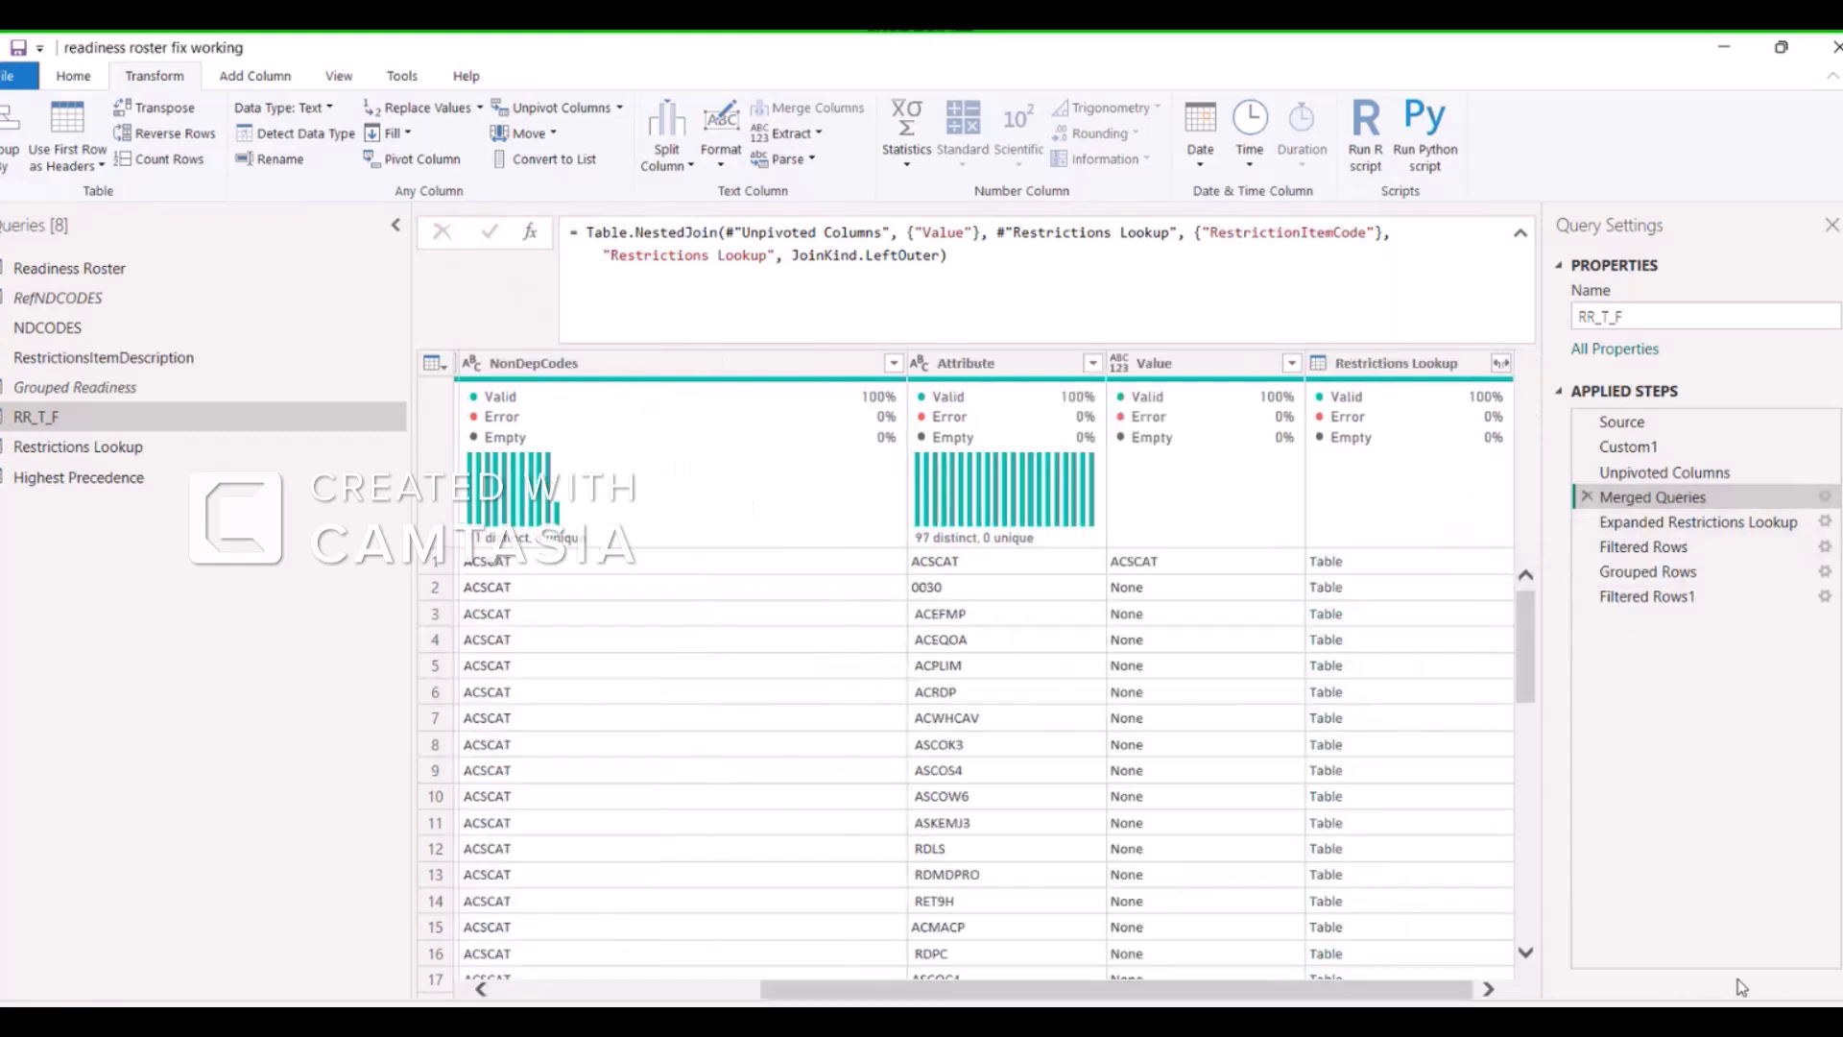
left_click(1689, 521)
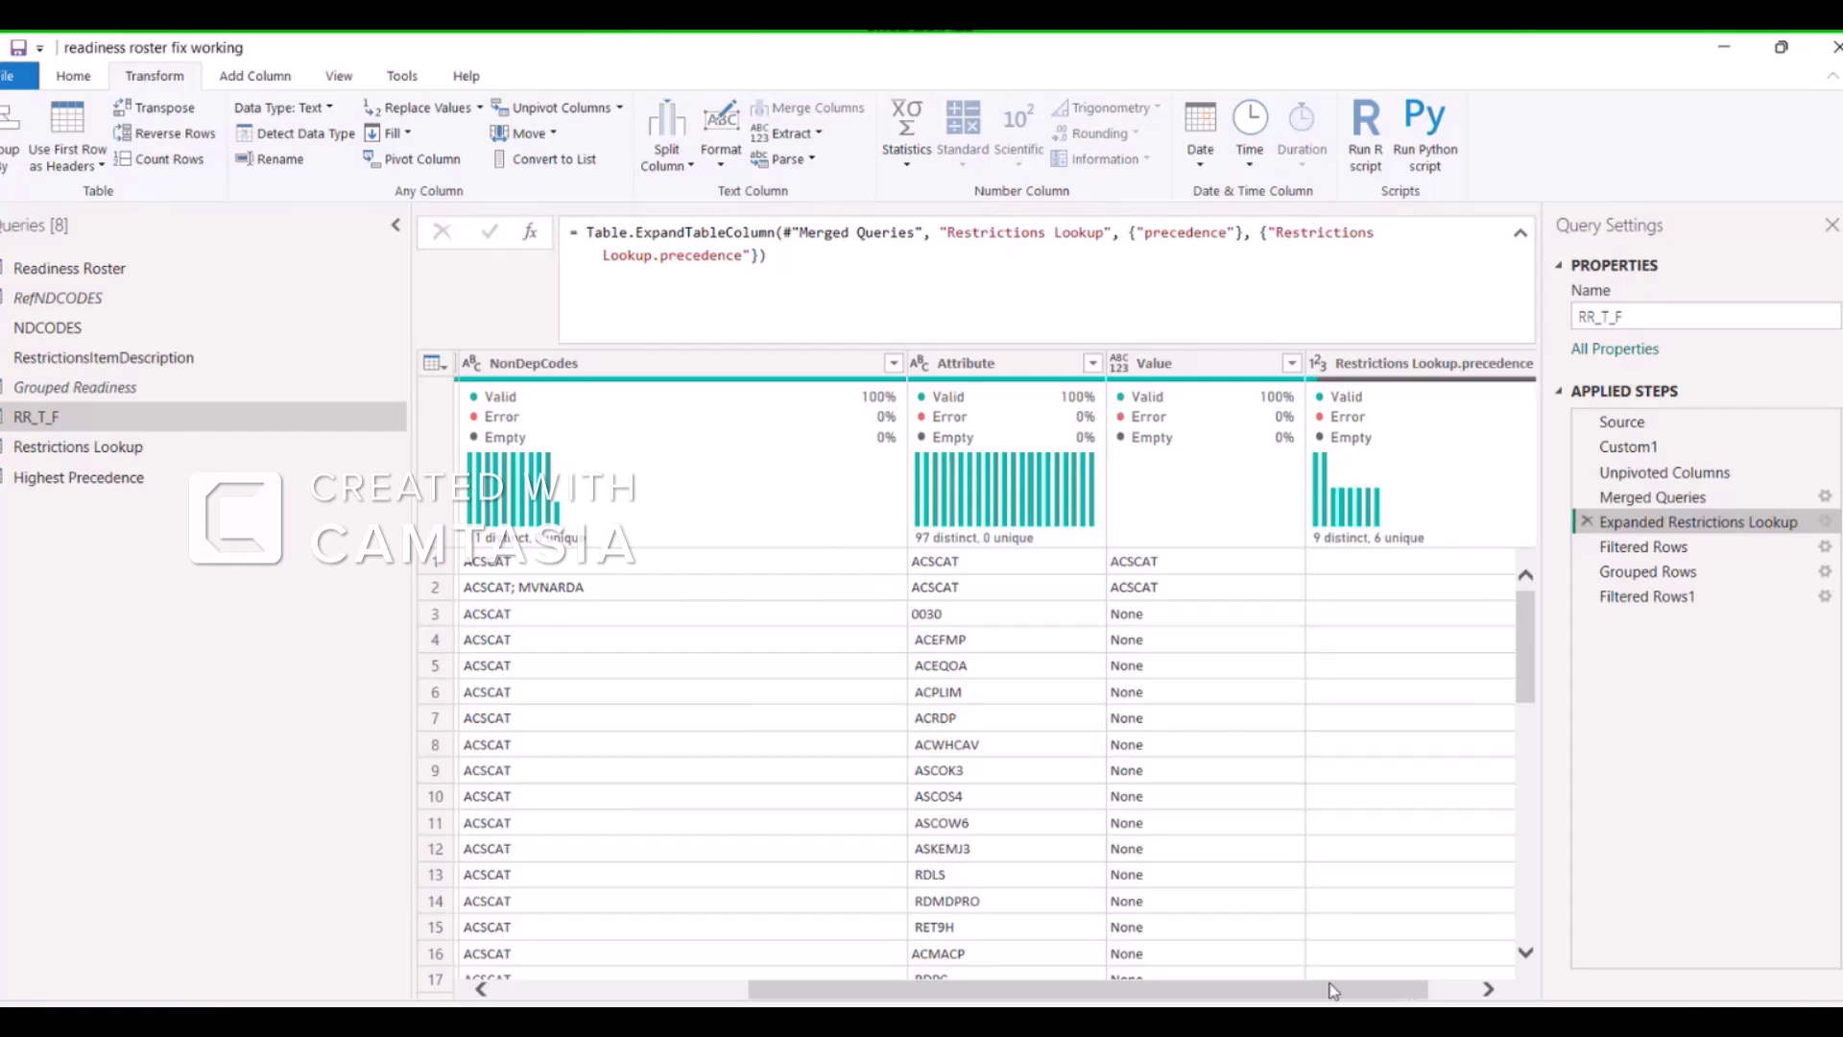
left_click_drag(1329, 990, 1375, 990)
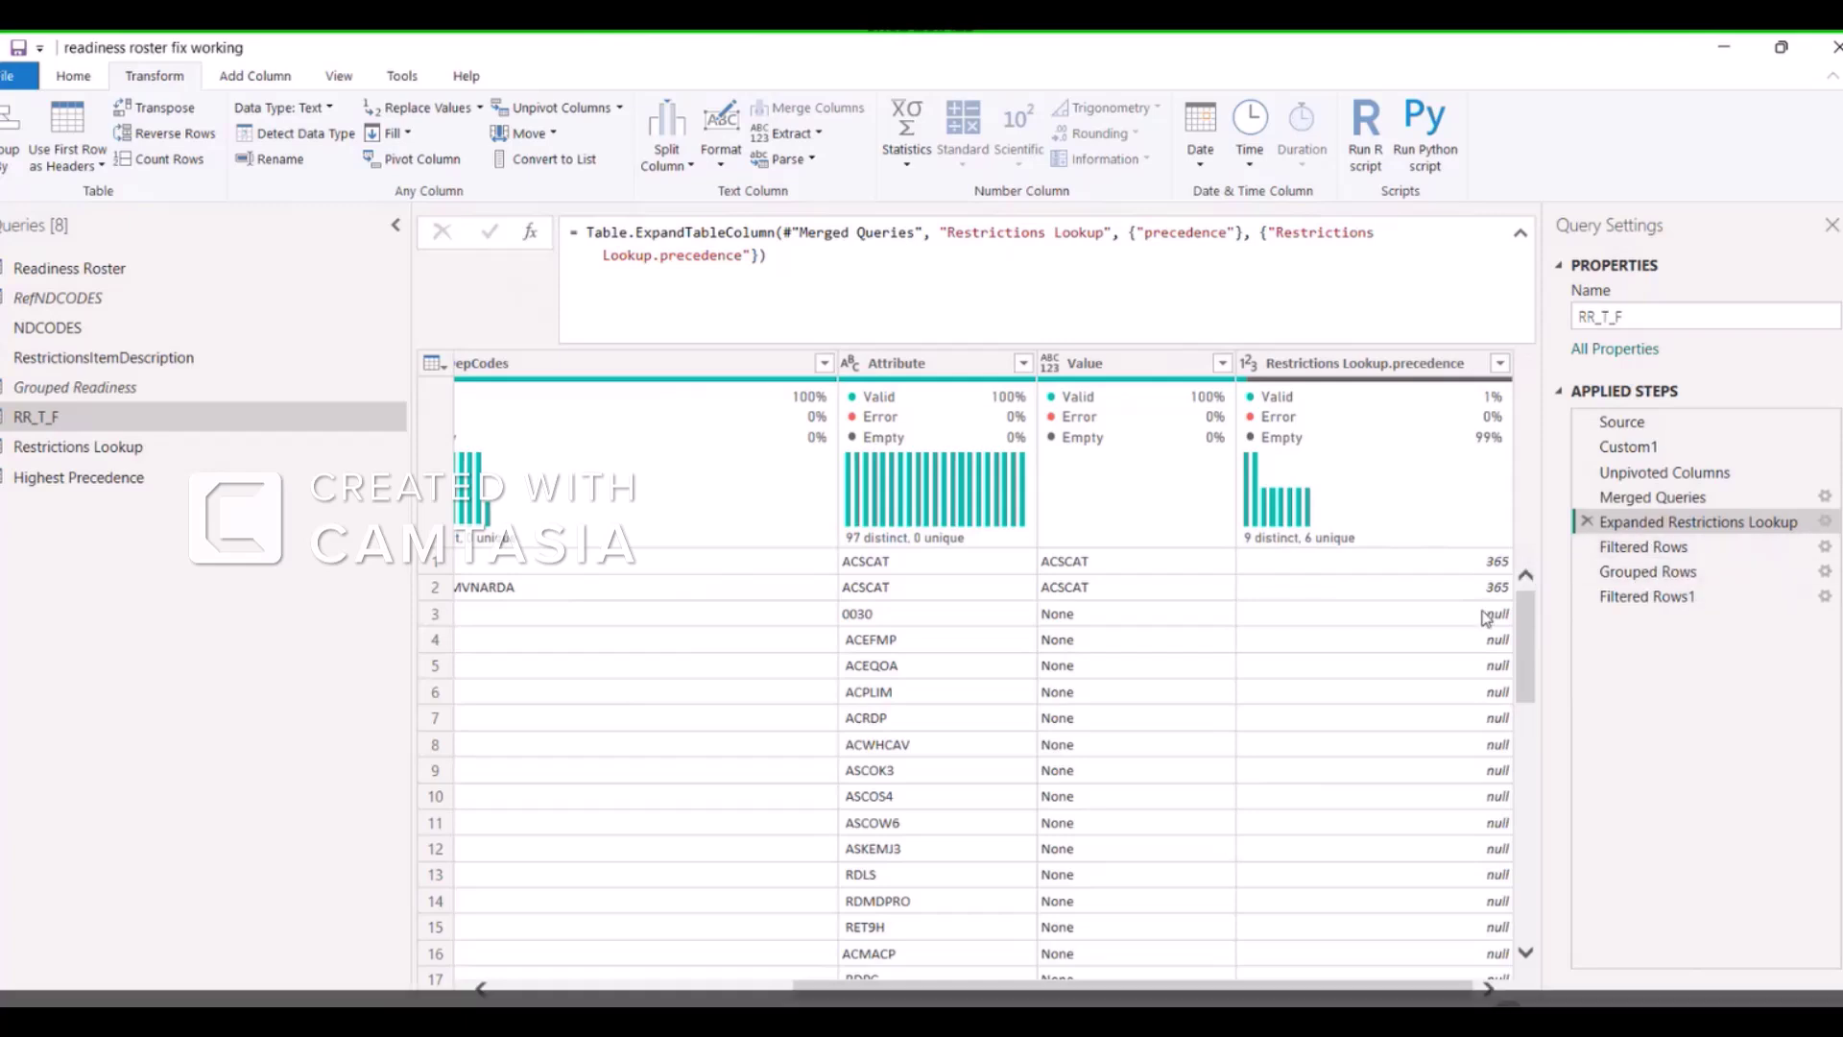
Review the Filtered Rows condition on Value and the Grouped Rows settings for HighestP, leaving both unchanged.
left_click(1644, 548)
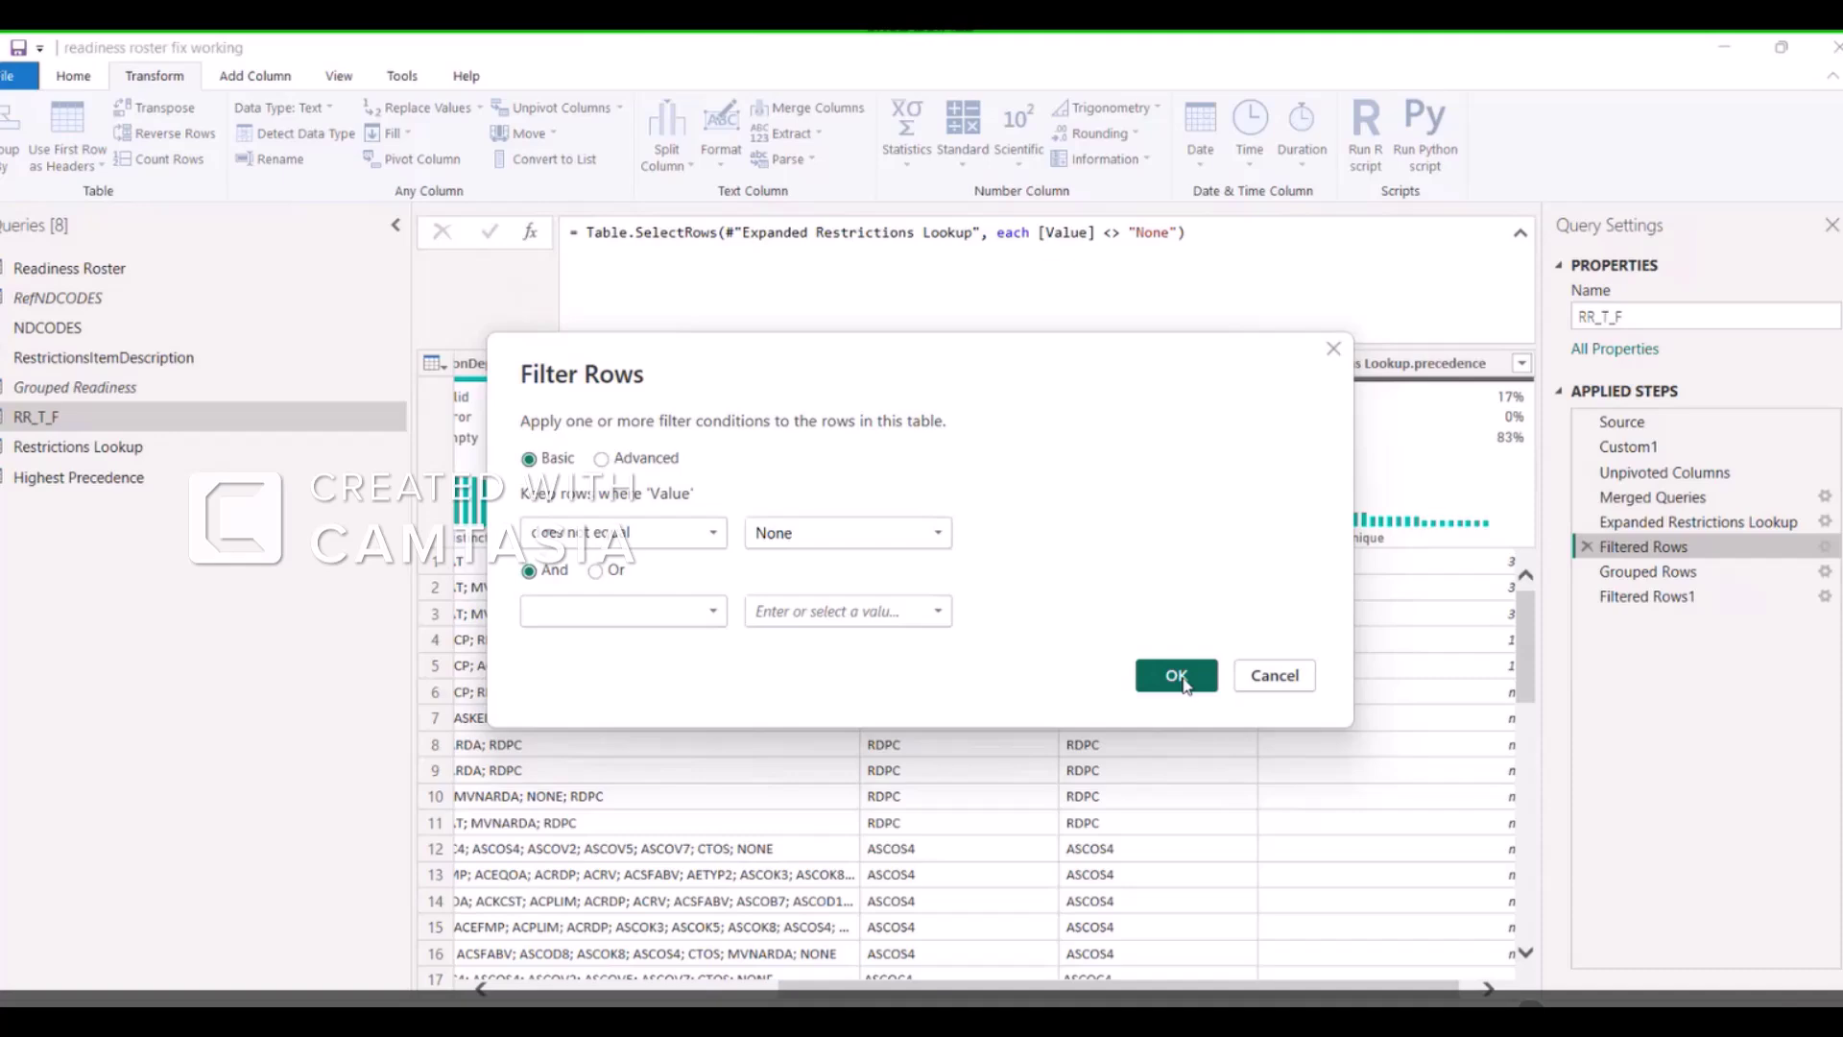
left_click(1187, 676)
left_click(1682, 576)
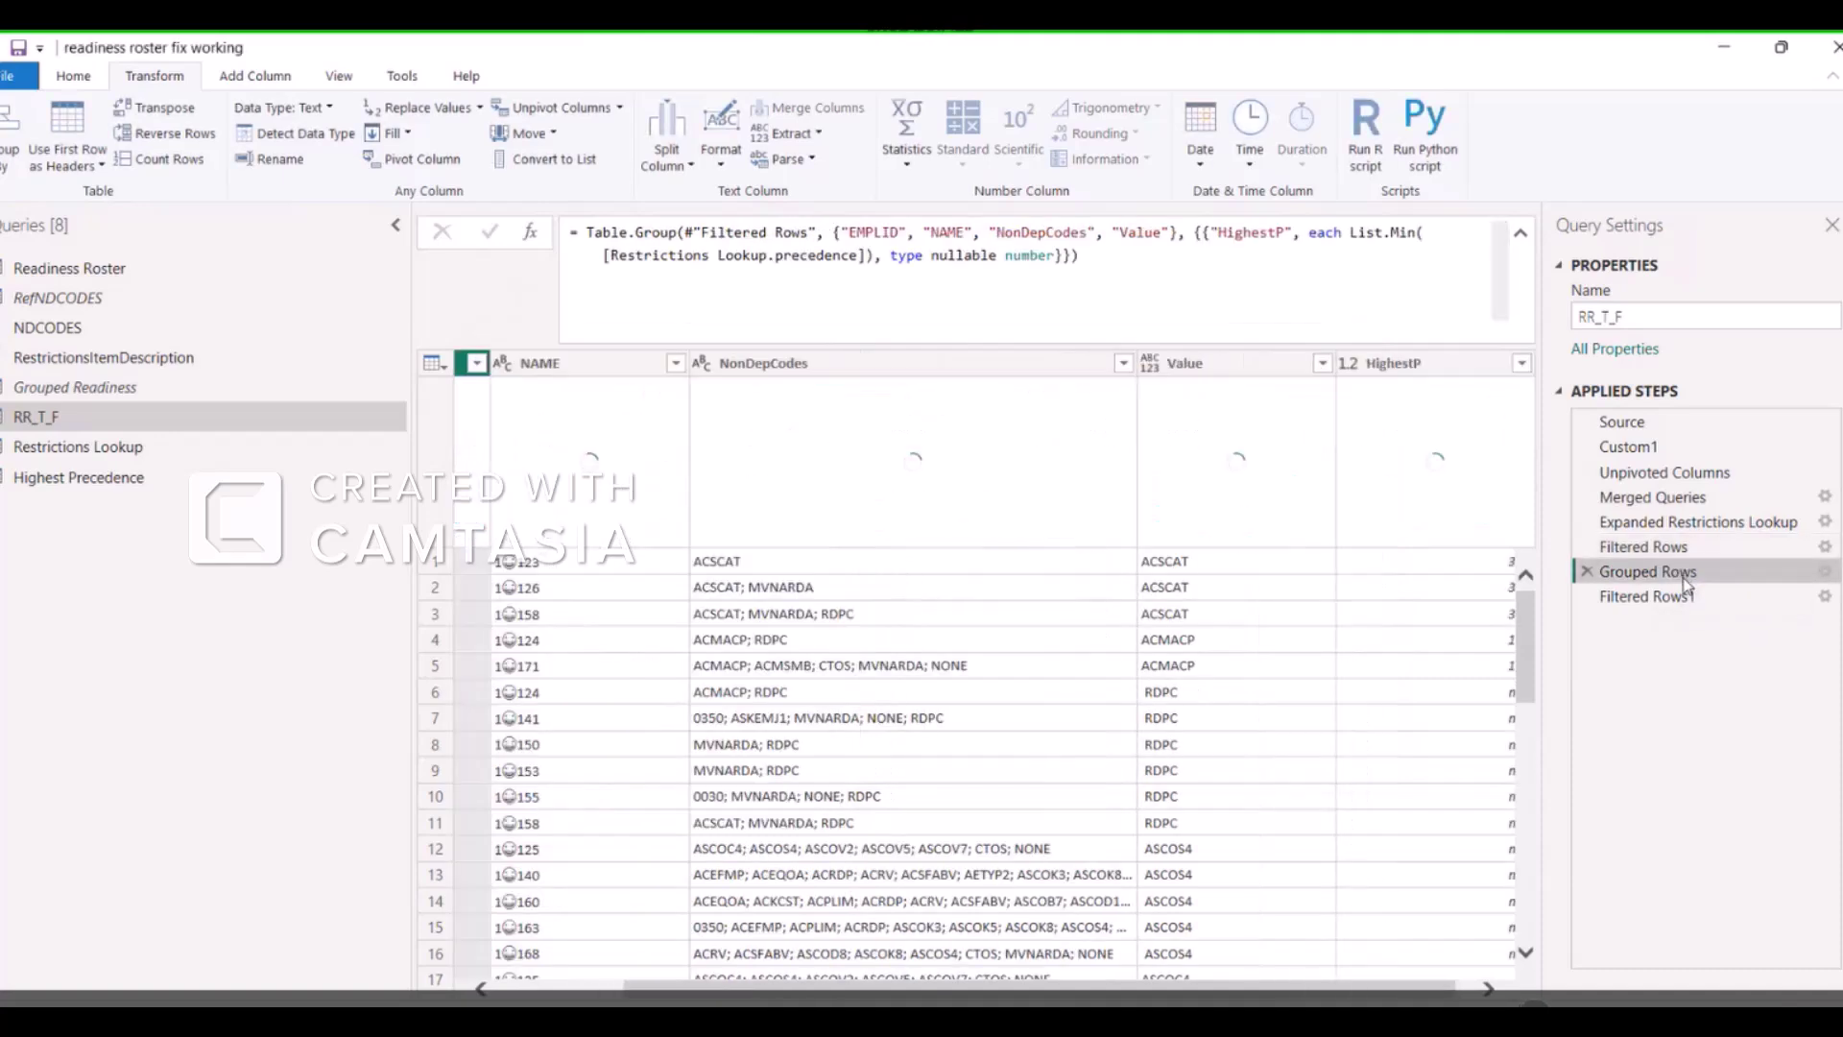
left_click(1824, 572)
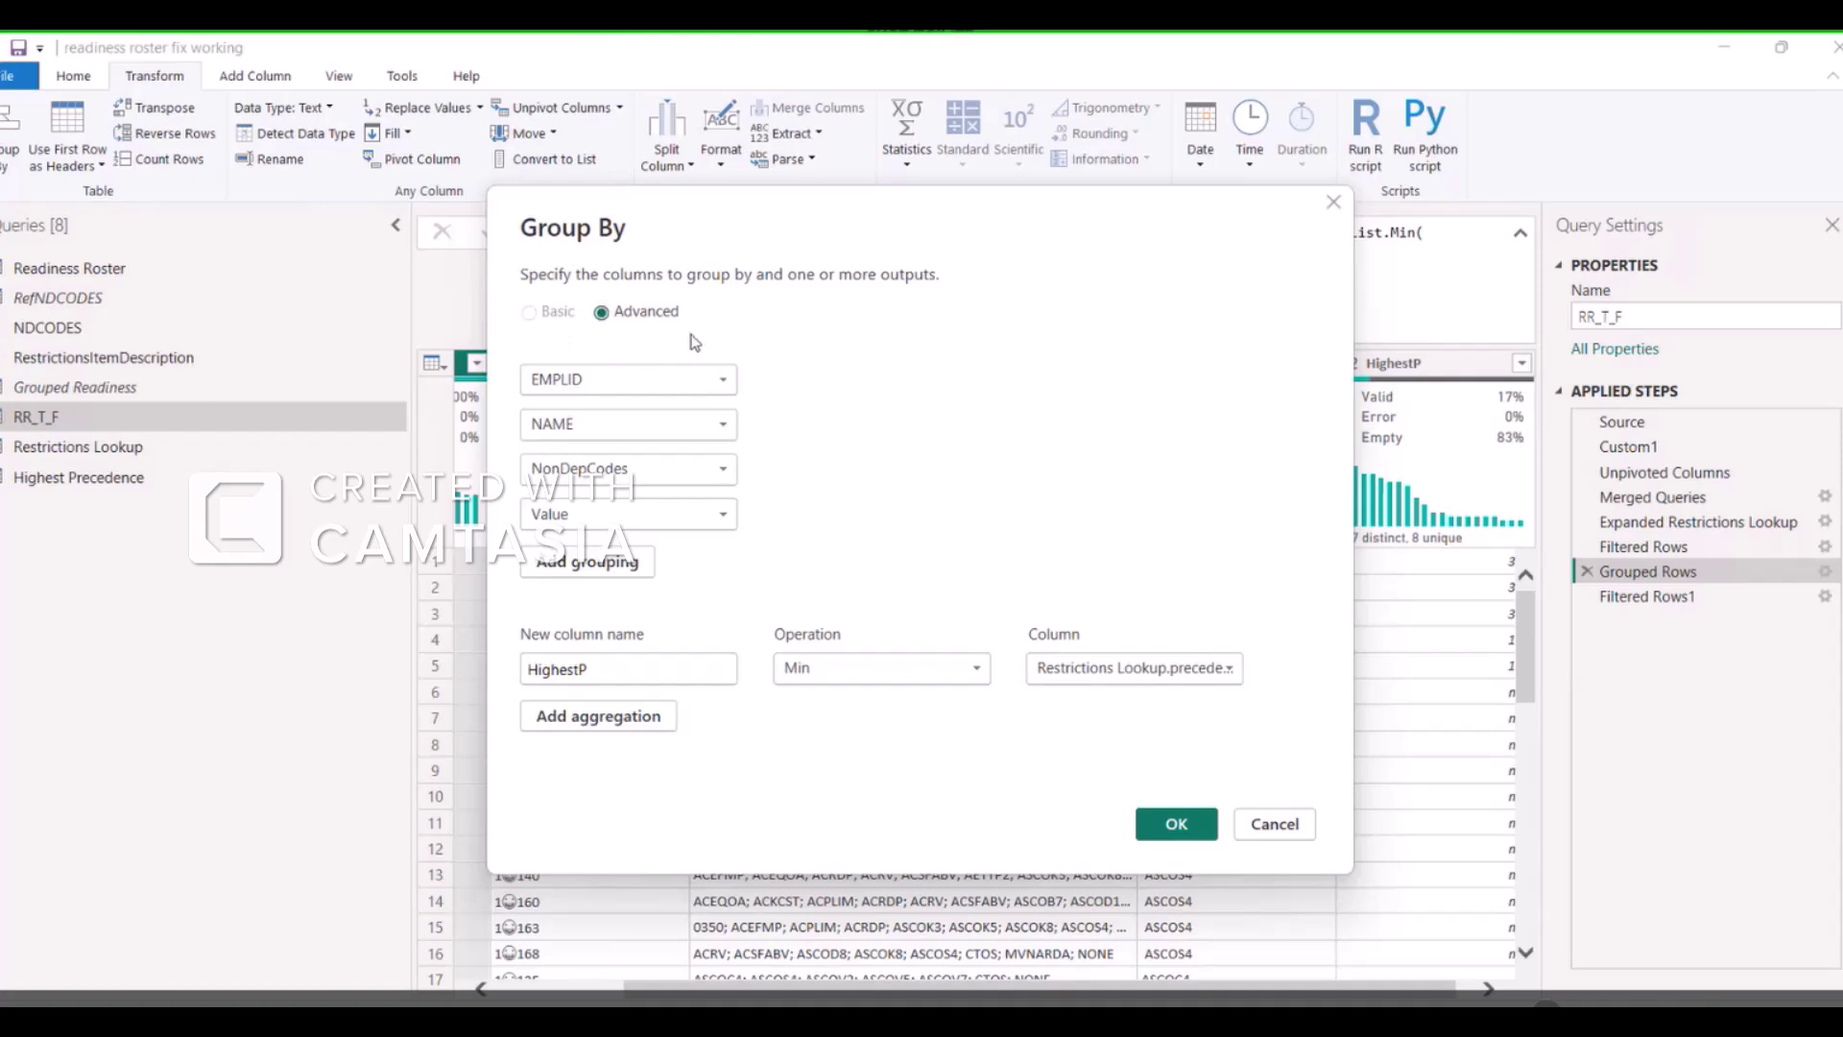
left_click(1269, 835)
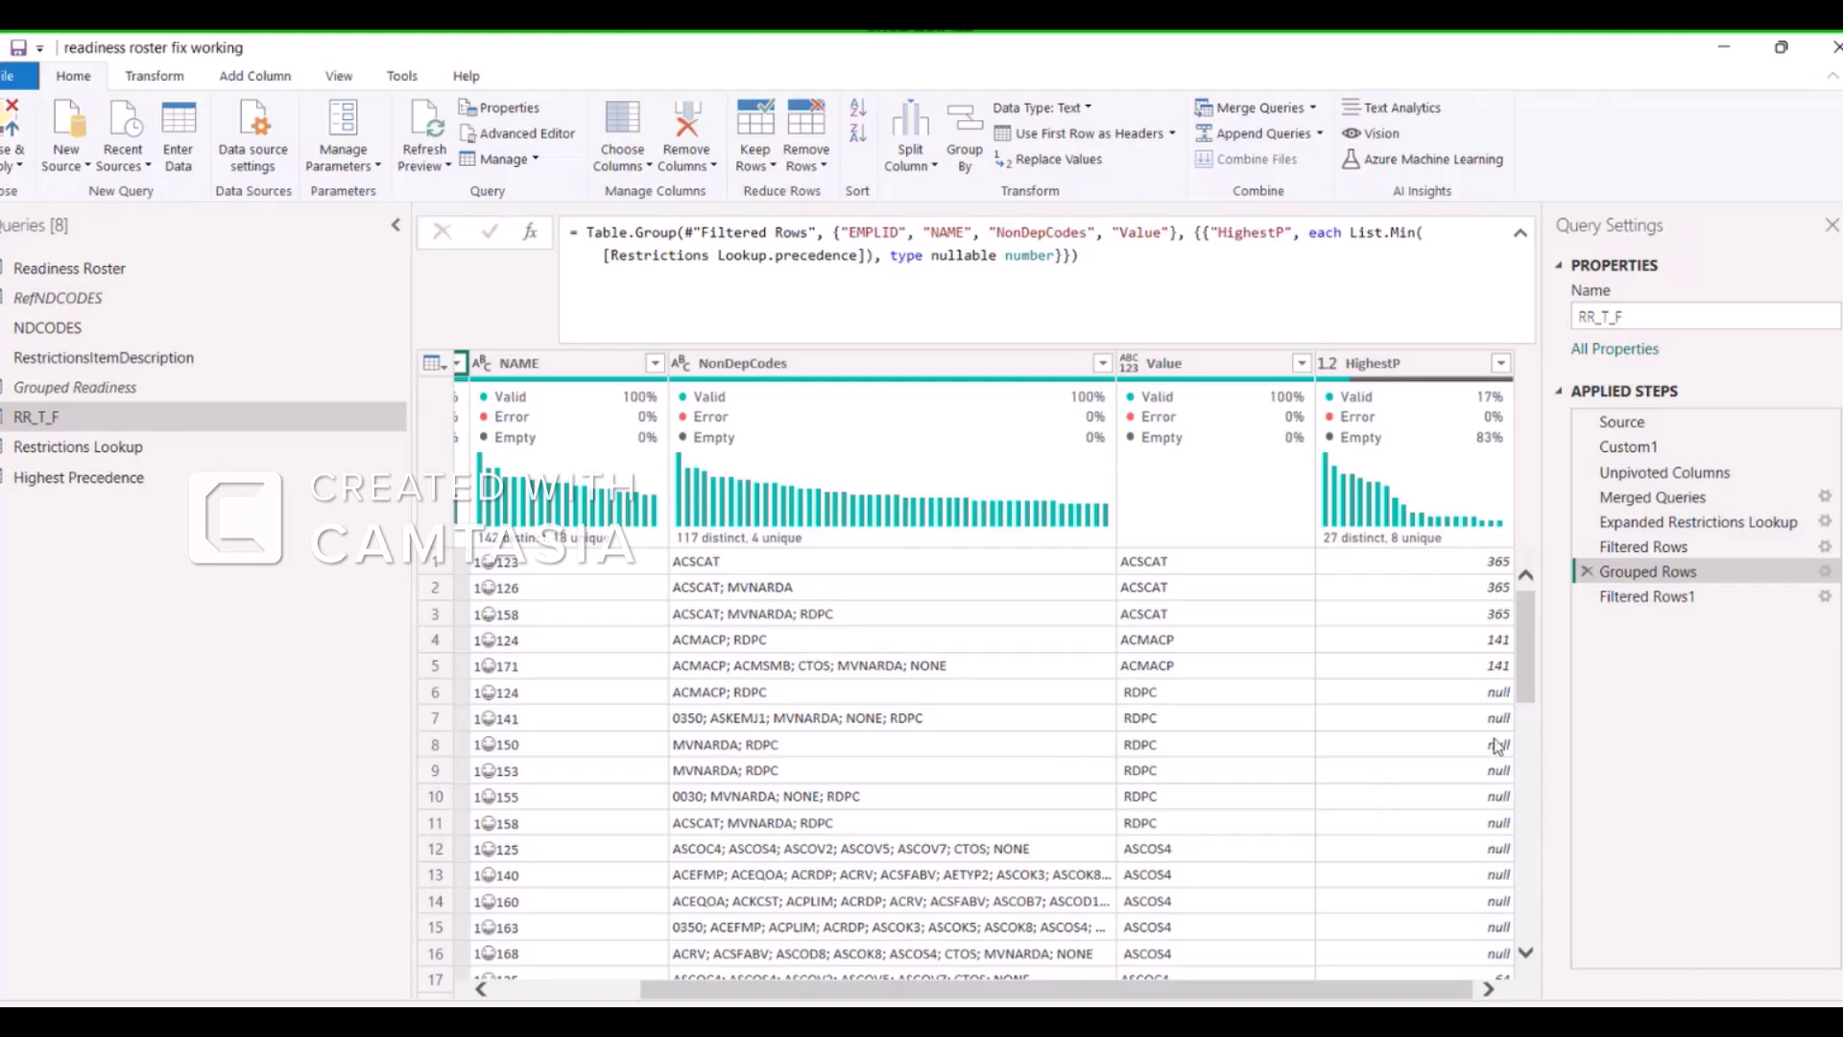
Open the Filtered Rows1 step's settings, review the filter on HighestP, and accept it as it is.
left_click(1671, 597)
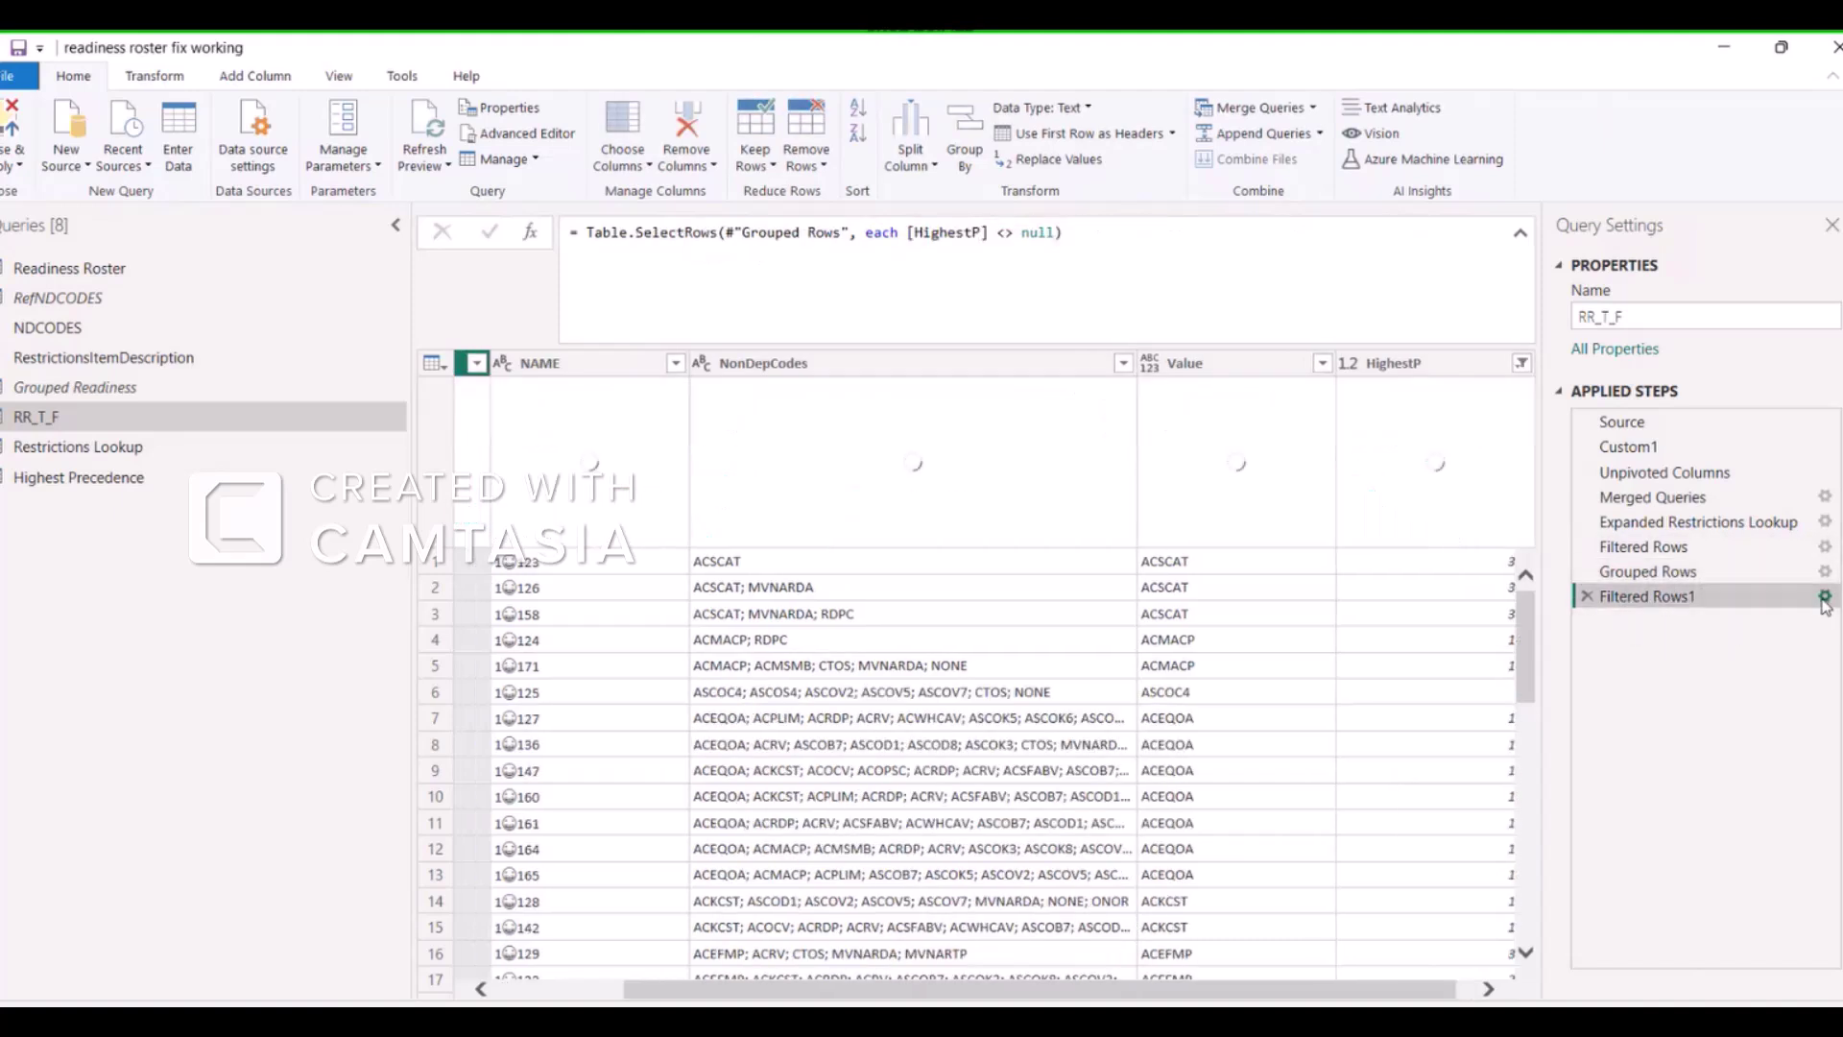
left_click(1824, 596)
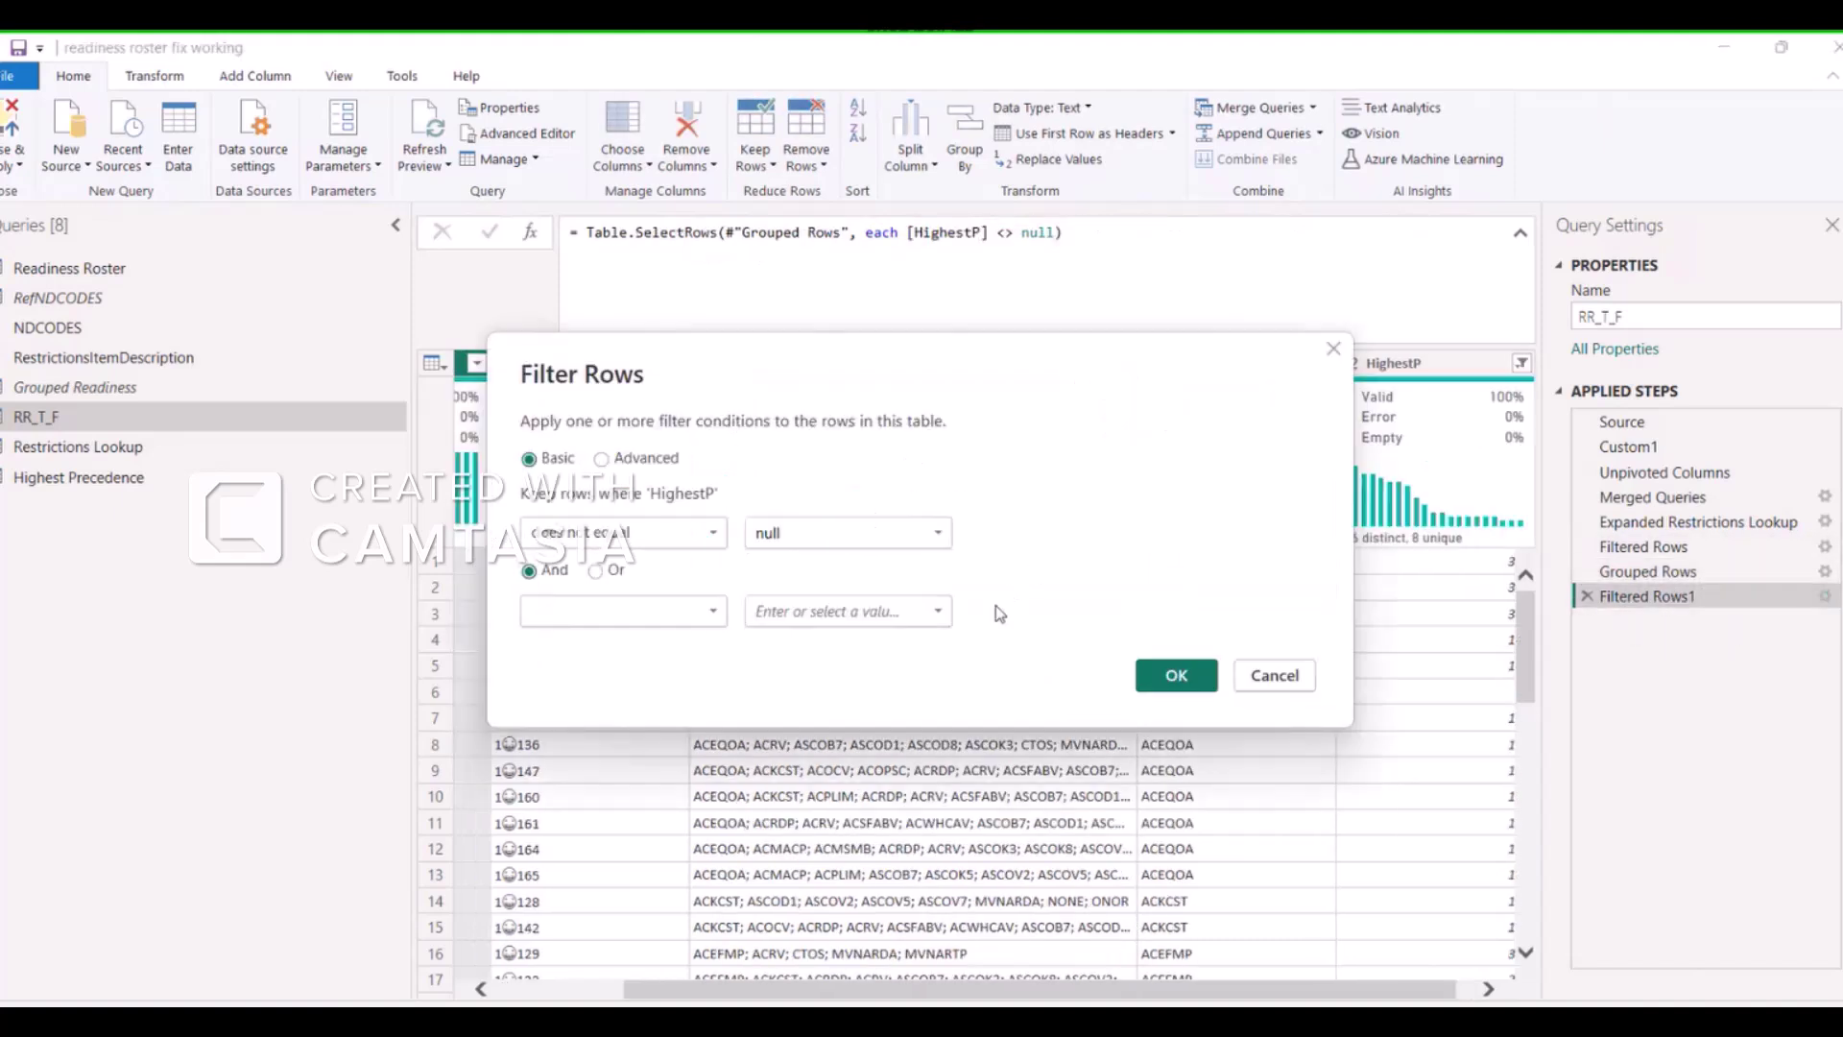
left_click(1177, 678)
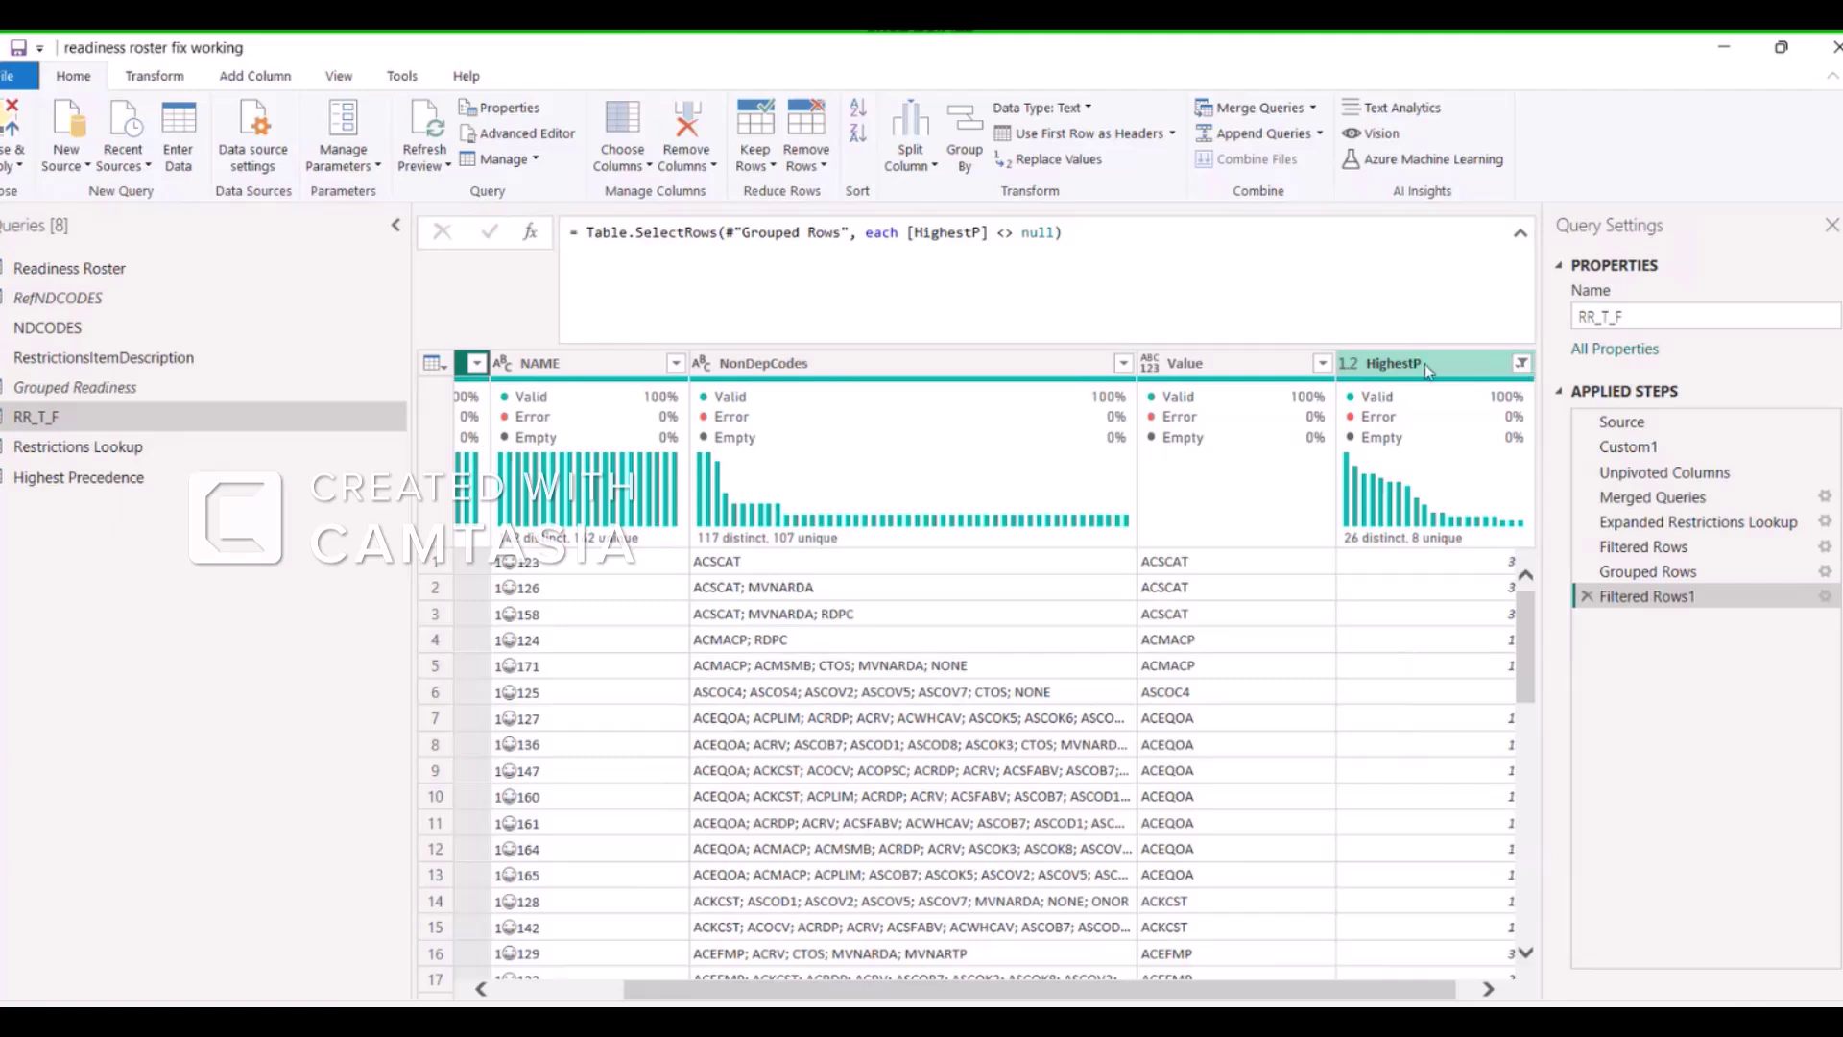
Examine the filtered HighestP and NonDepCodes columns in RR_T_F and compare the row profile with the Readiness Roster query's EMPLID column.
left_click(1525, 365)
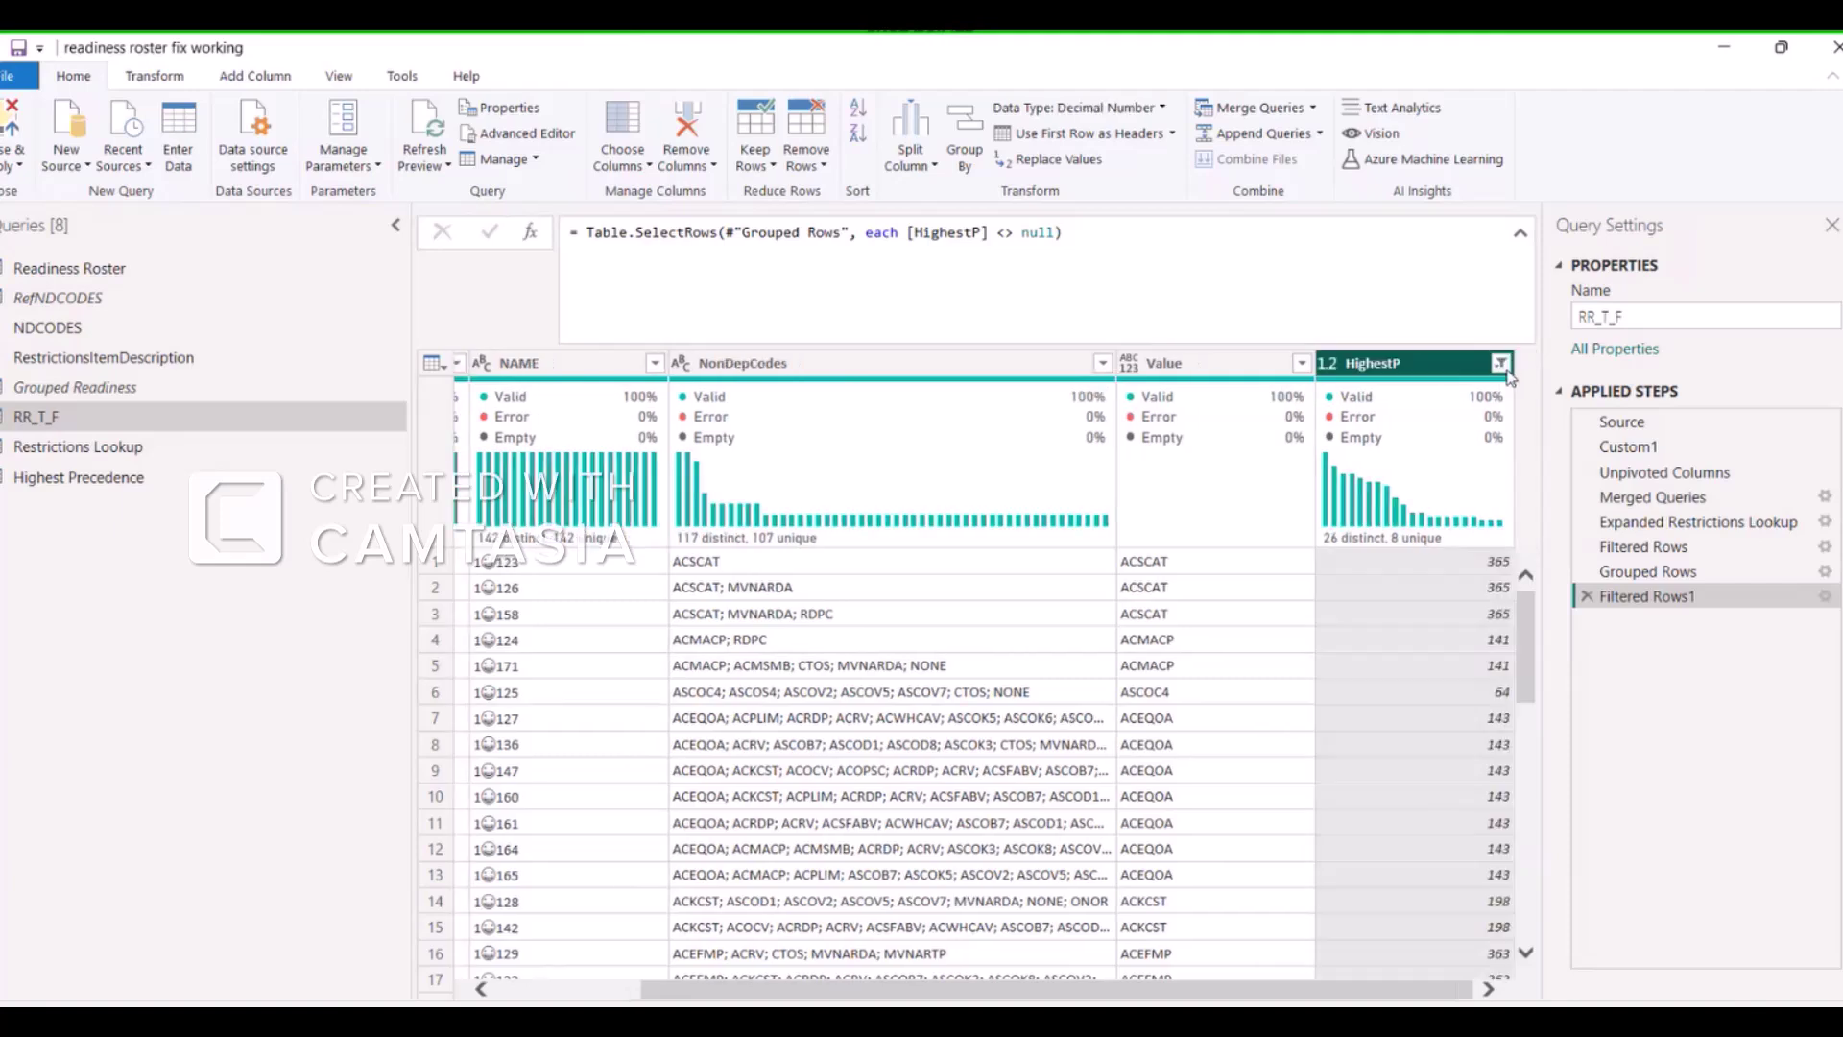
left_click(994, 583)
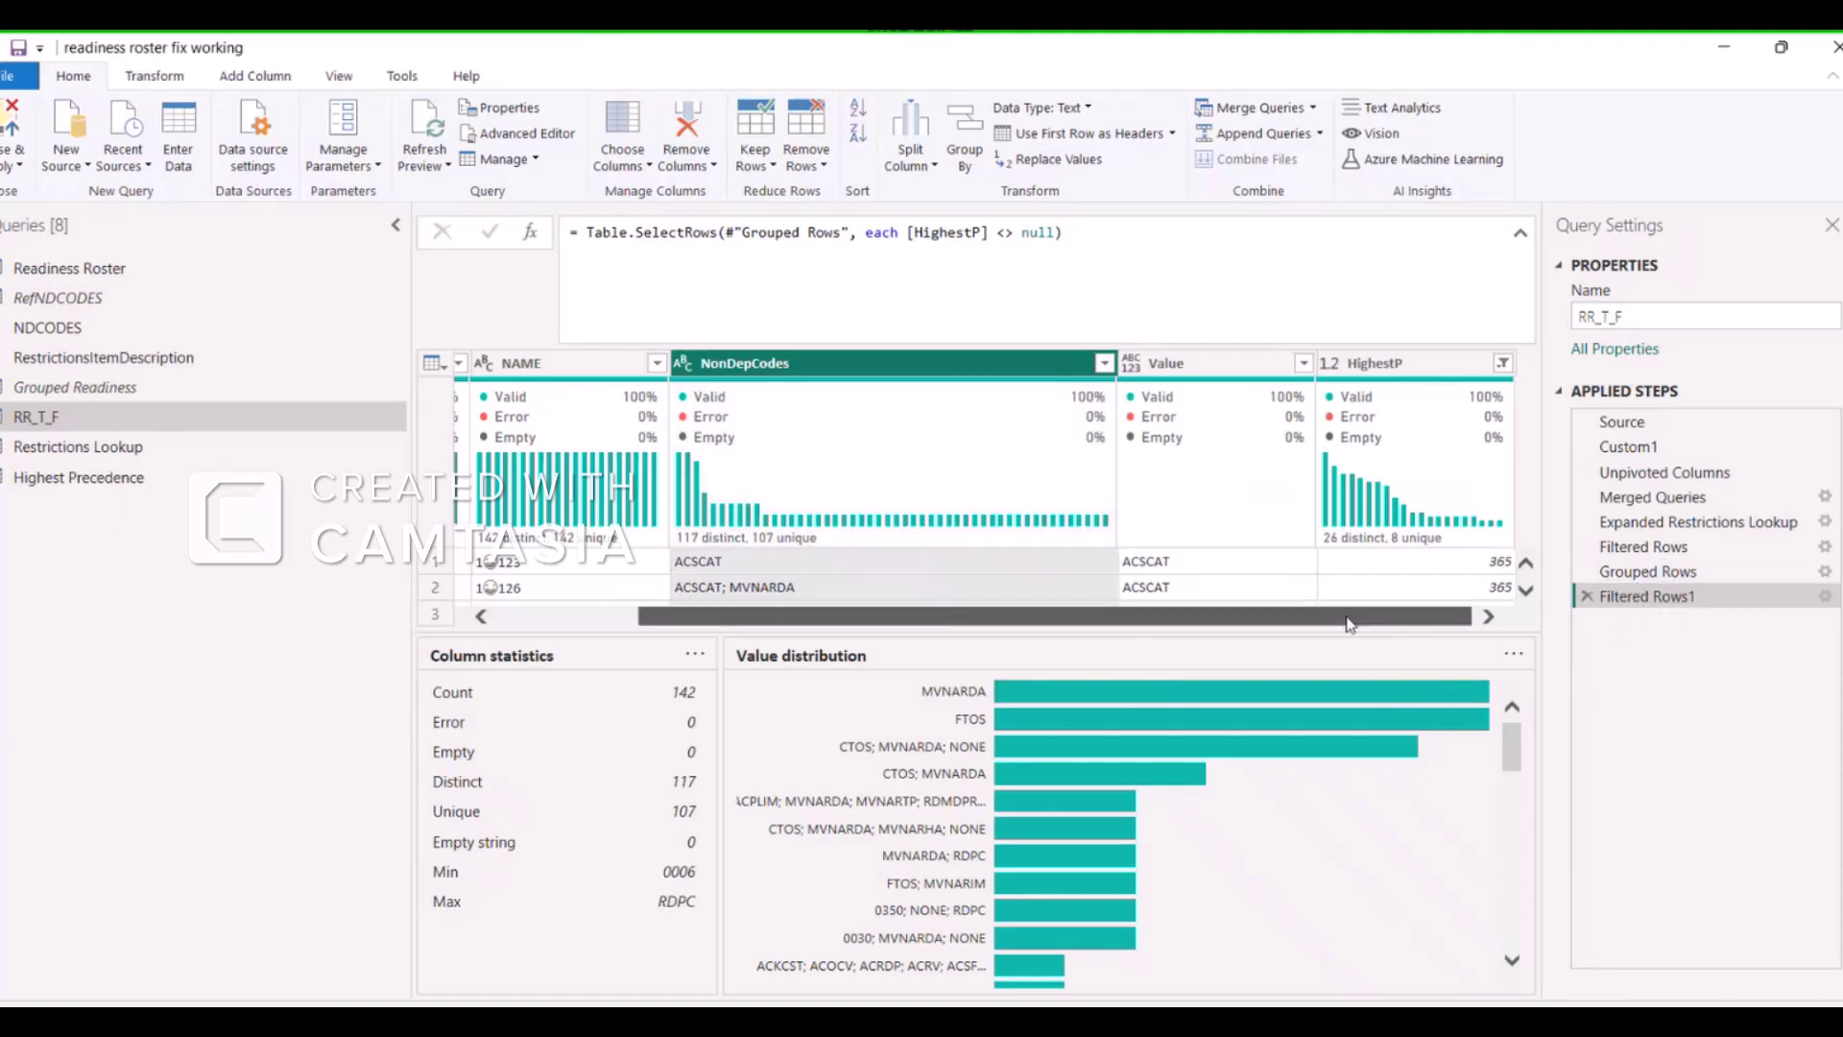
left_click_drag(1360, 619, 746, 624)
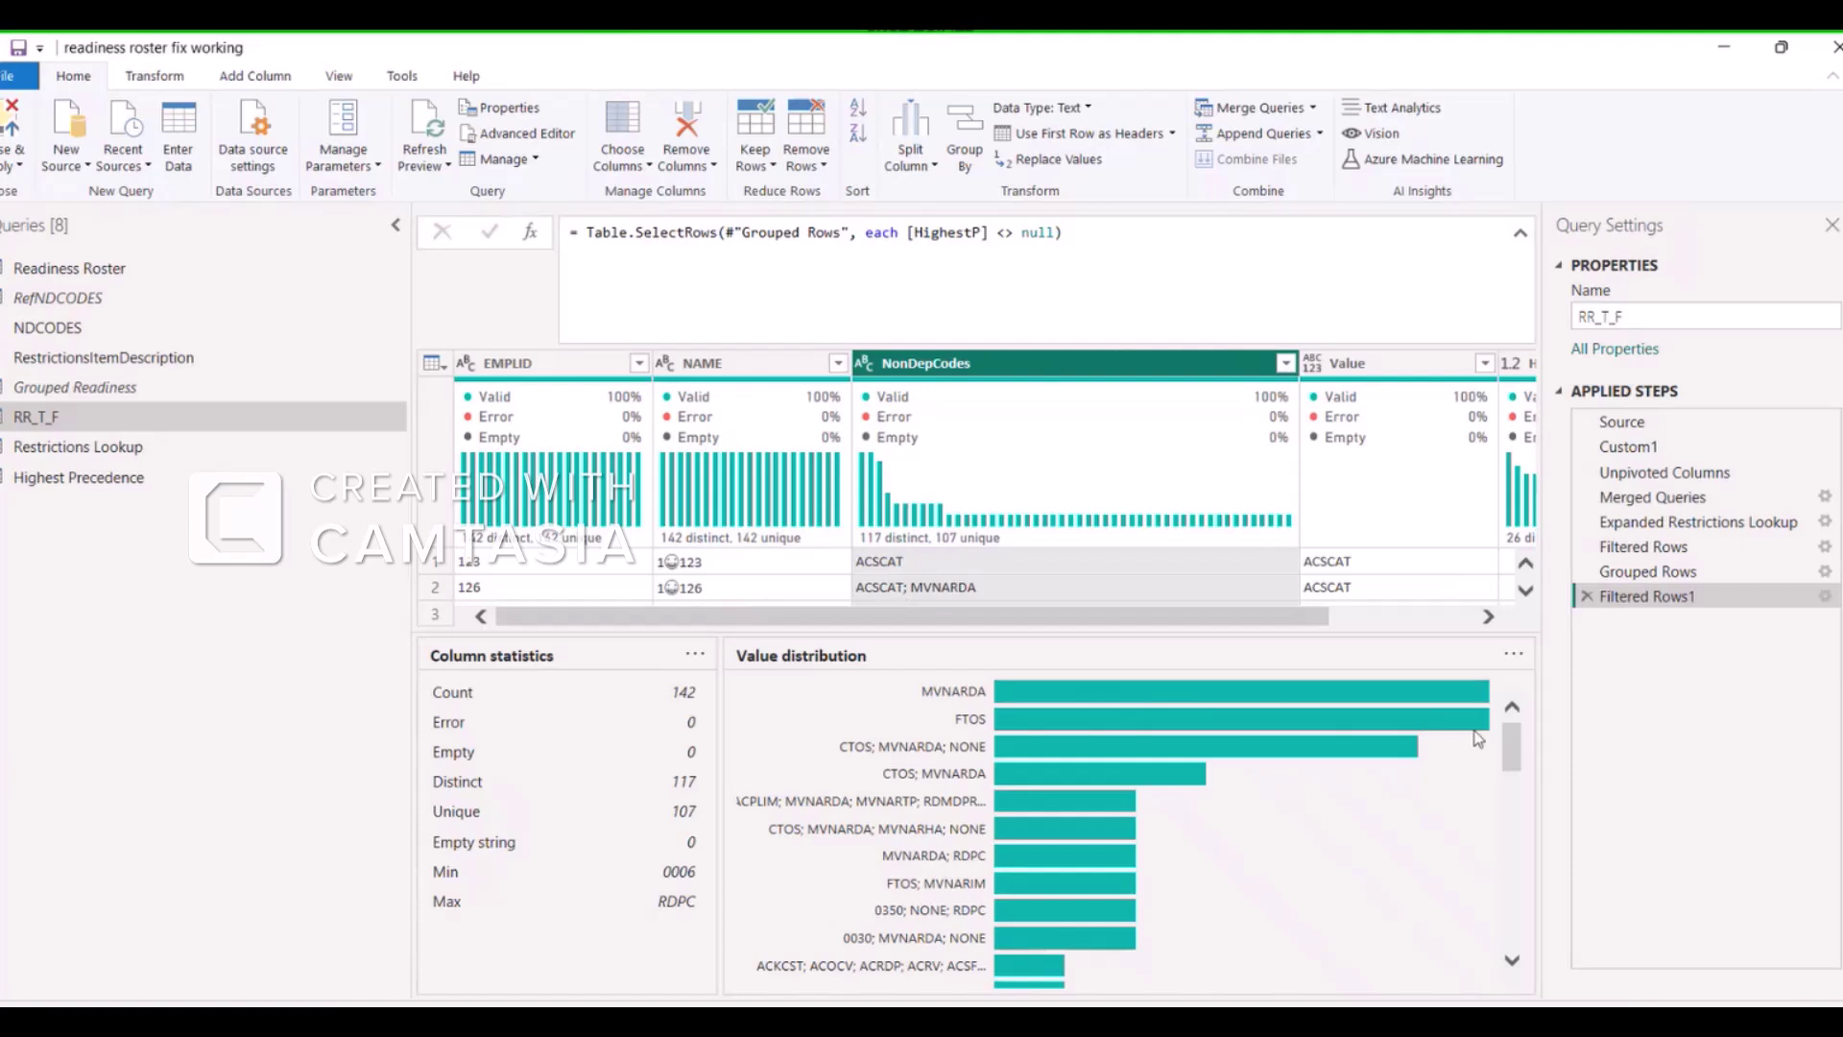
left_click(83, 272)
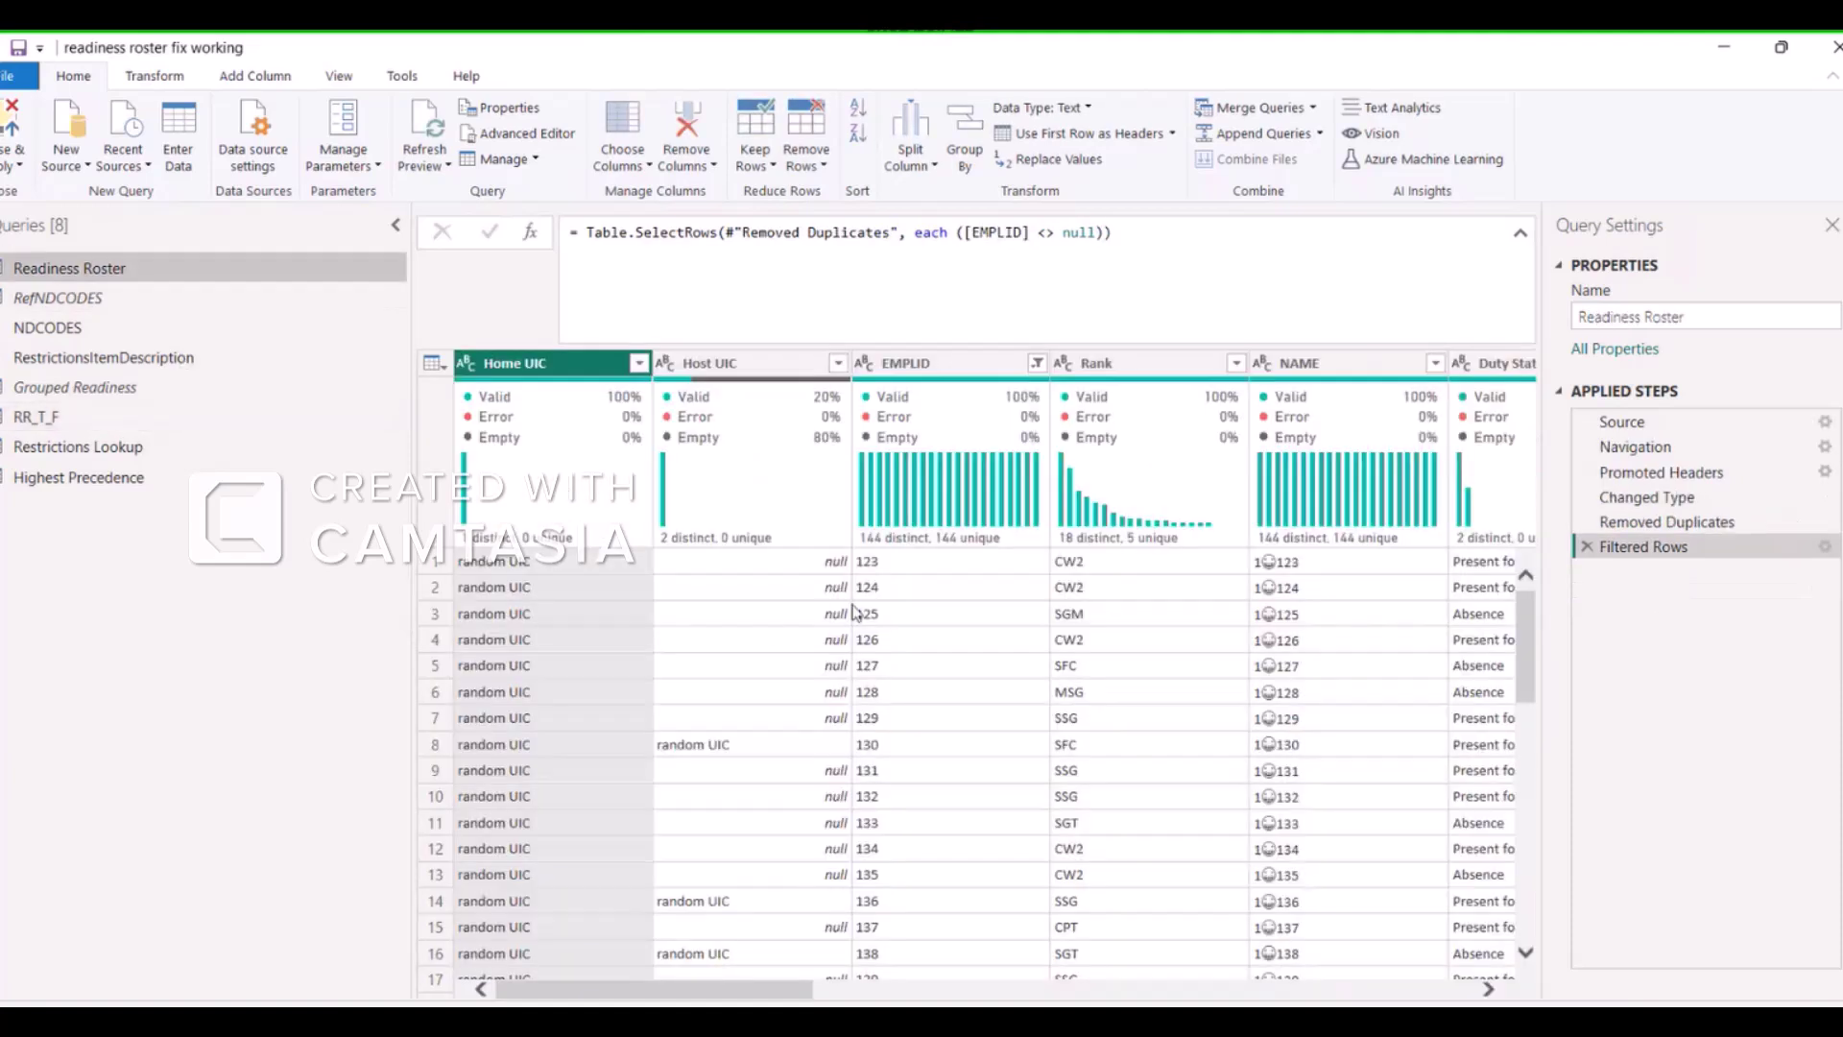
mouse_move(989, 552)
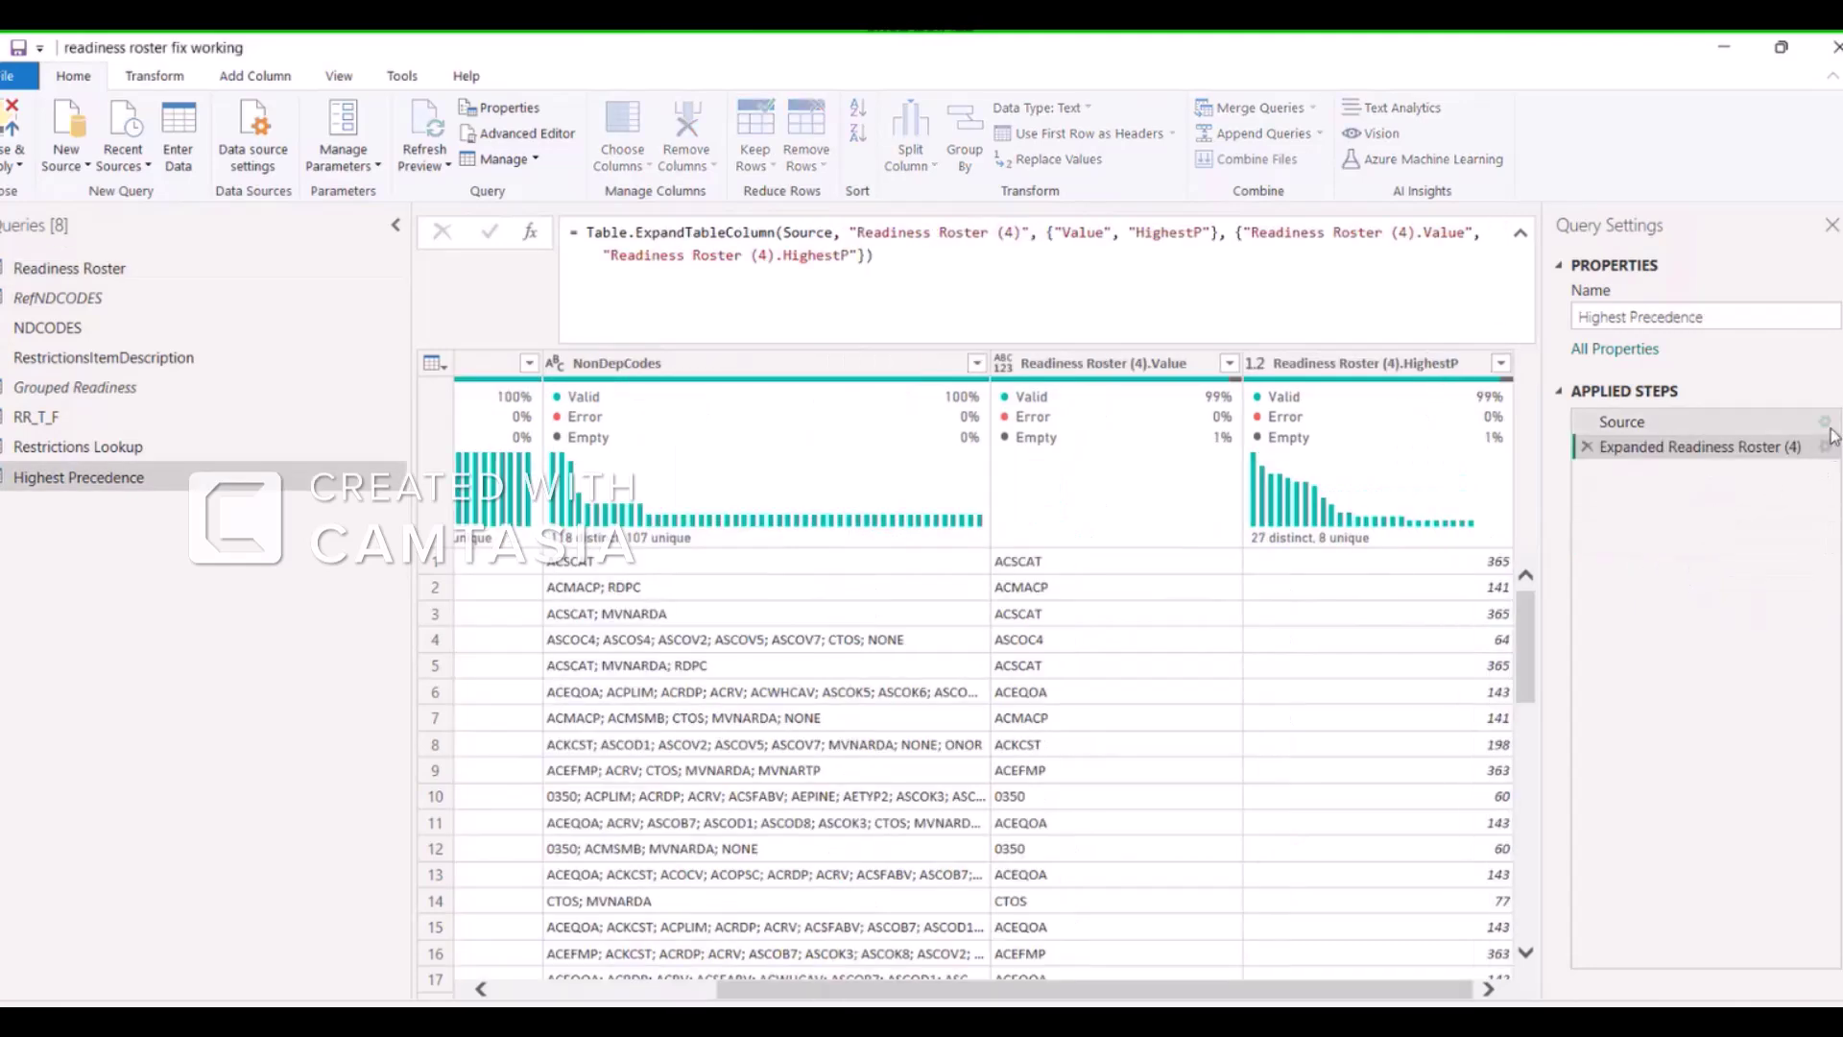
Review and accept the Highest Precedence query's Source merge of Grouped Readiness with RR_T_F, and examine its expanded Value and HighestP columns.
left_click(1826, 424)
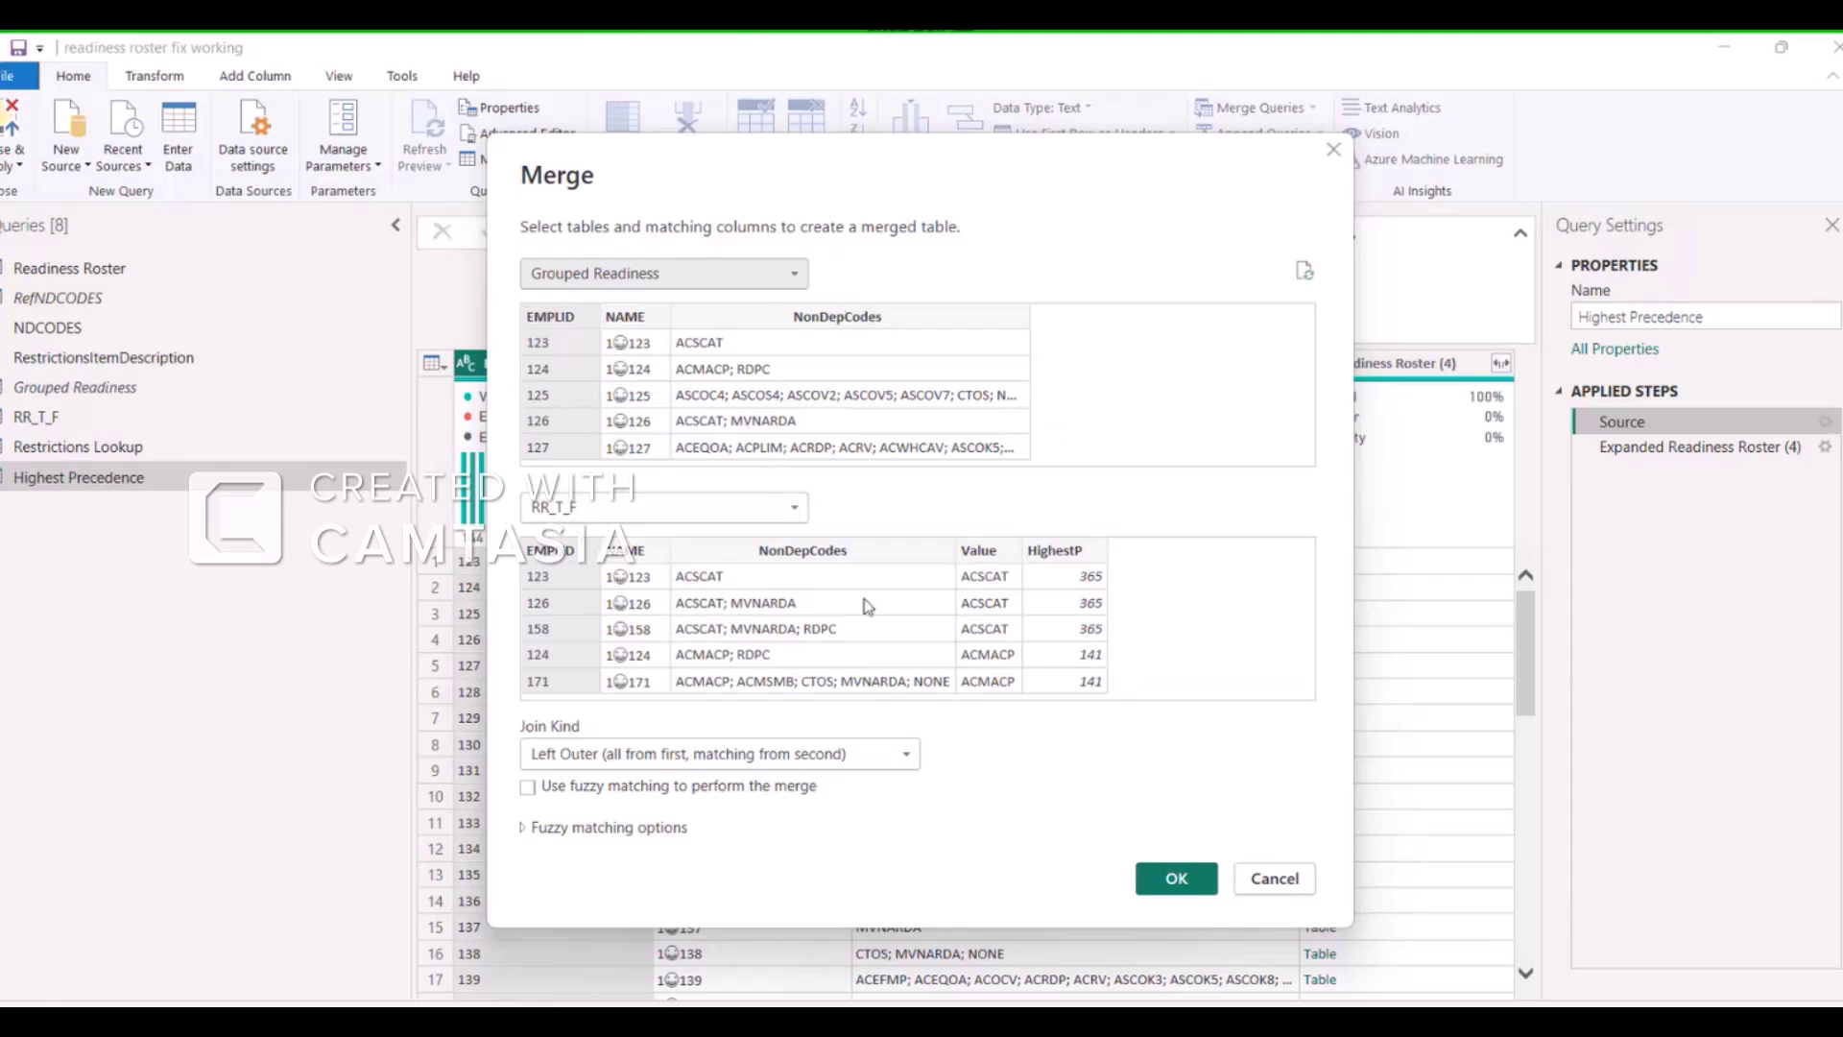
left_click(1178, 879)
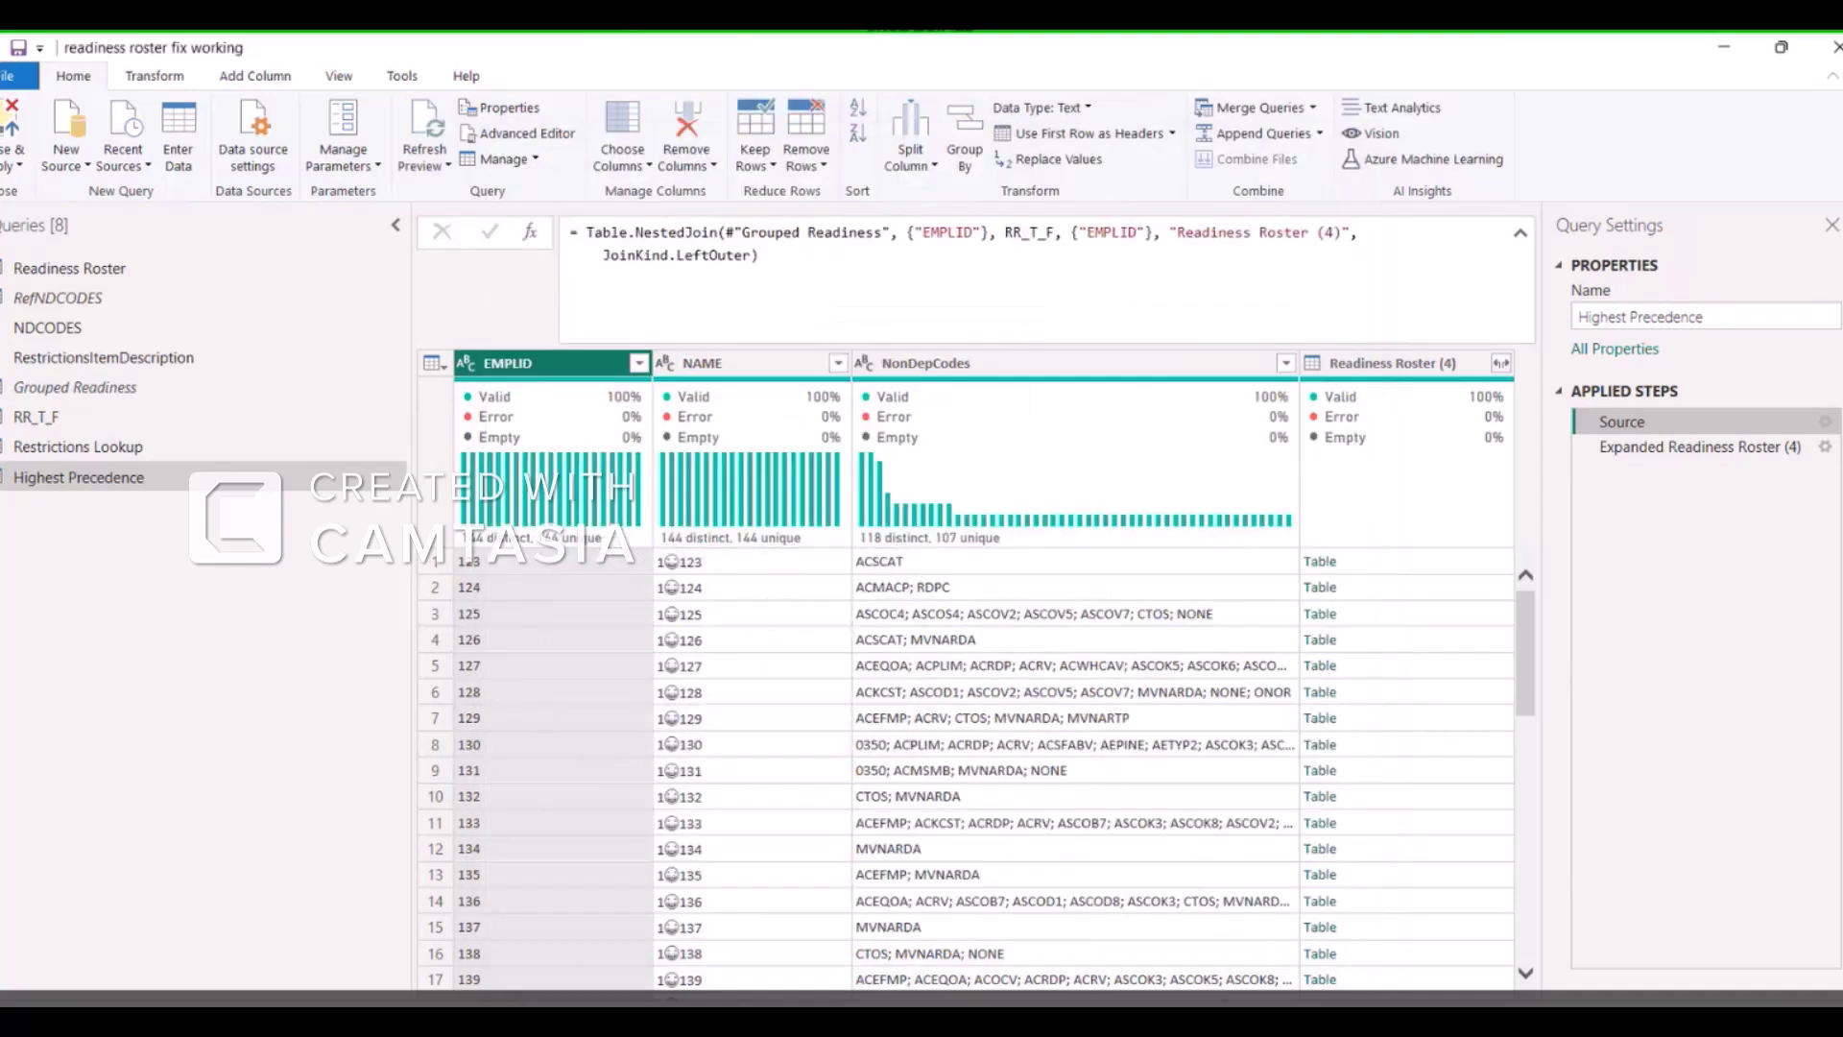
left_click(1633, 447)
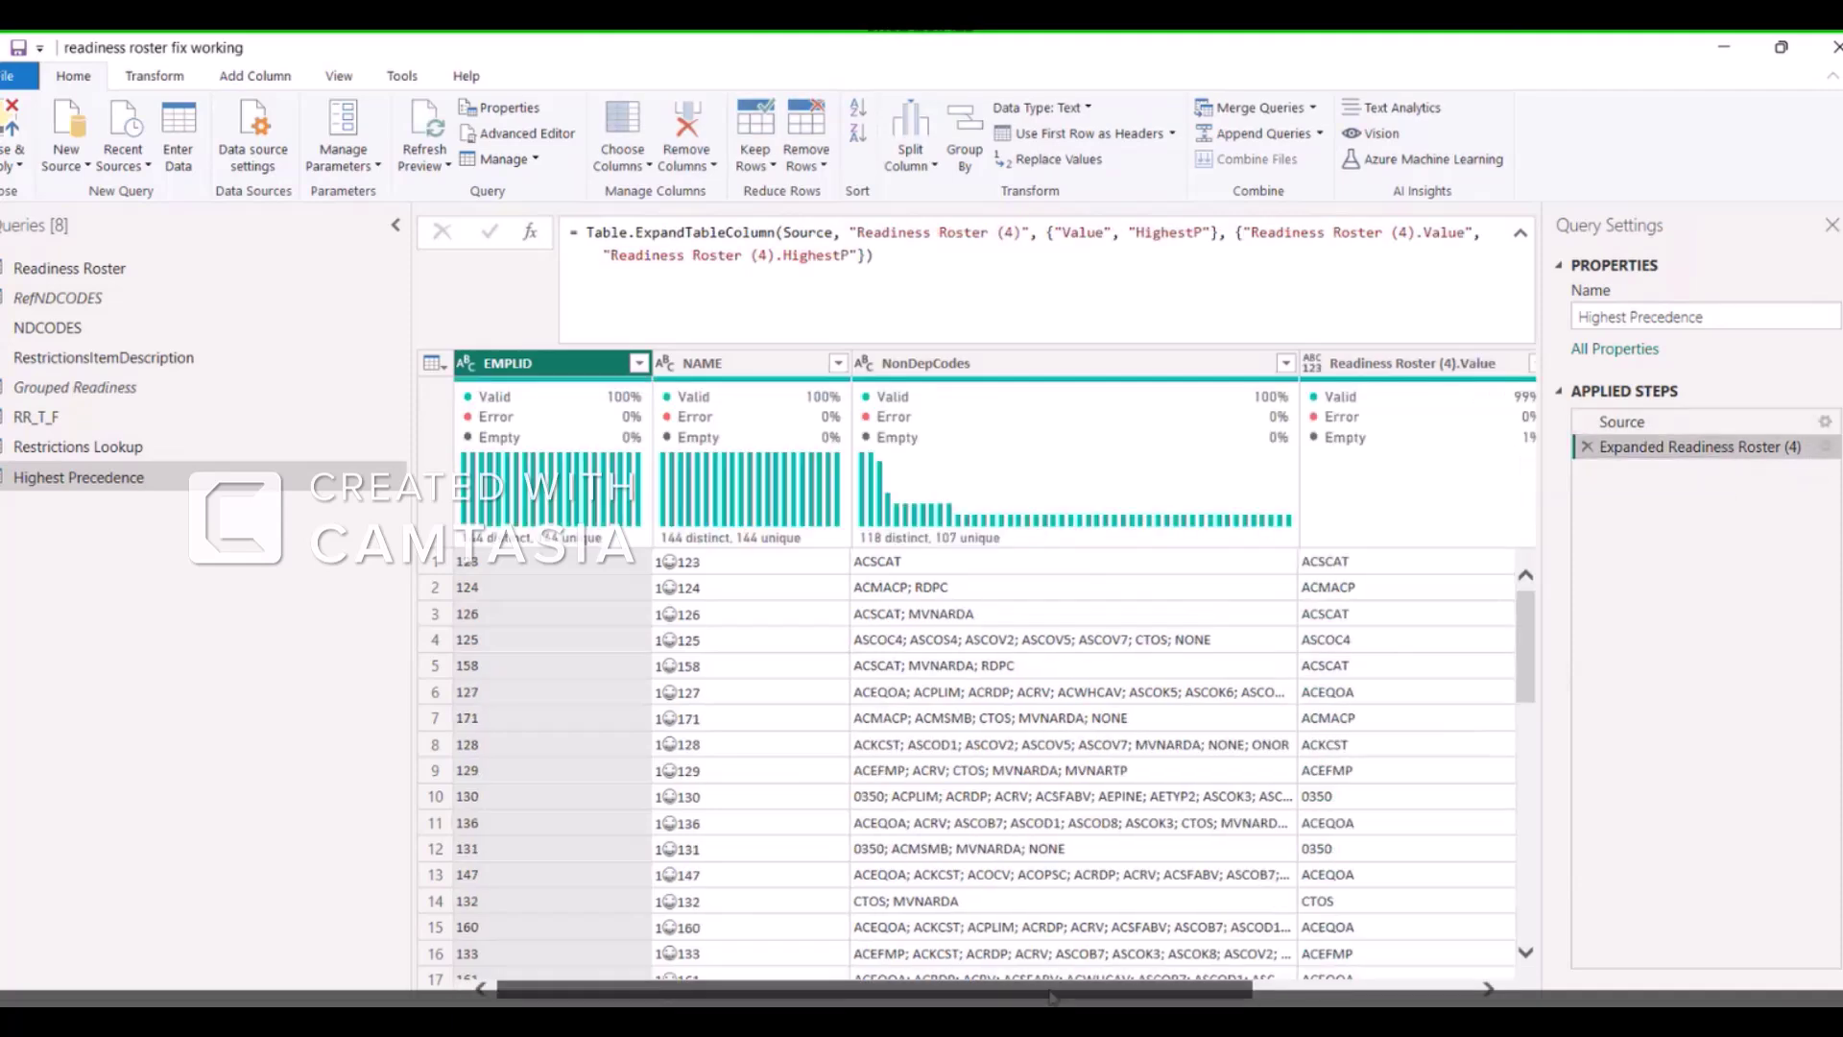
left_click_drag(1132, 991, 1548, 966)
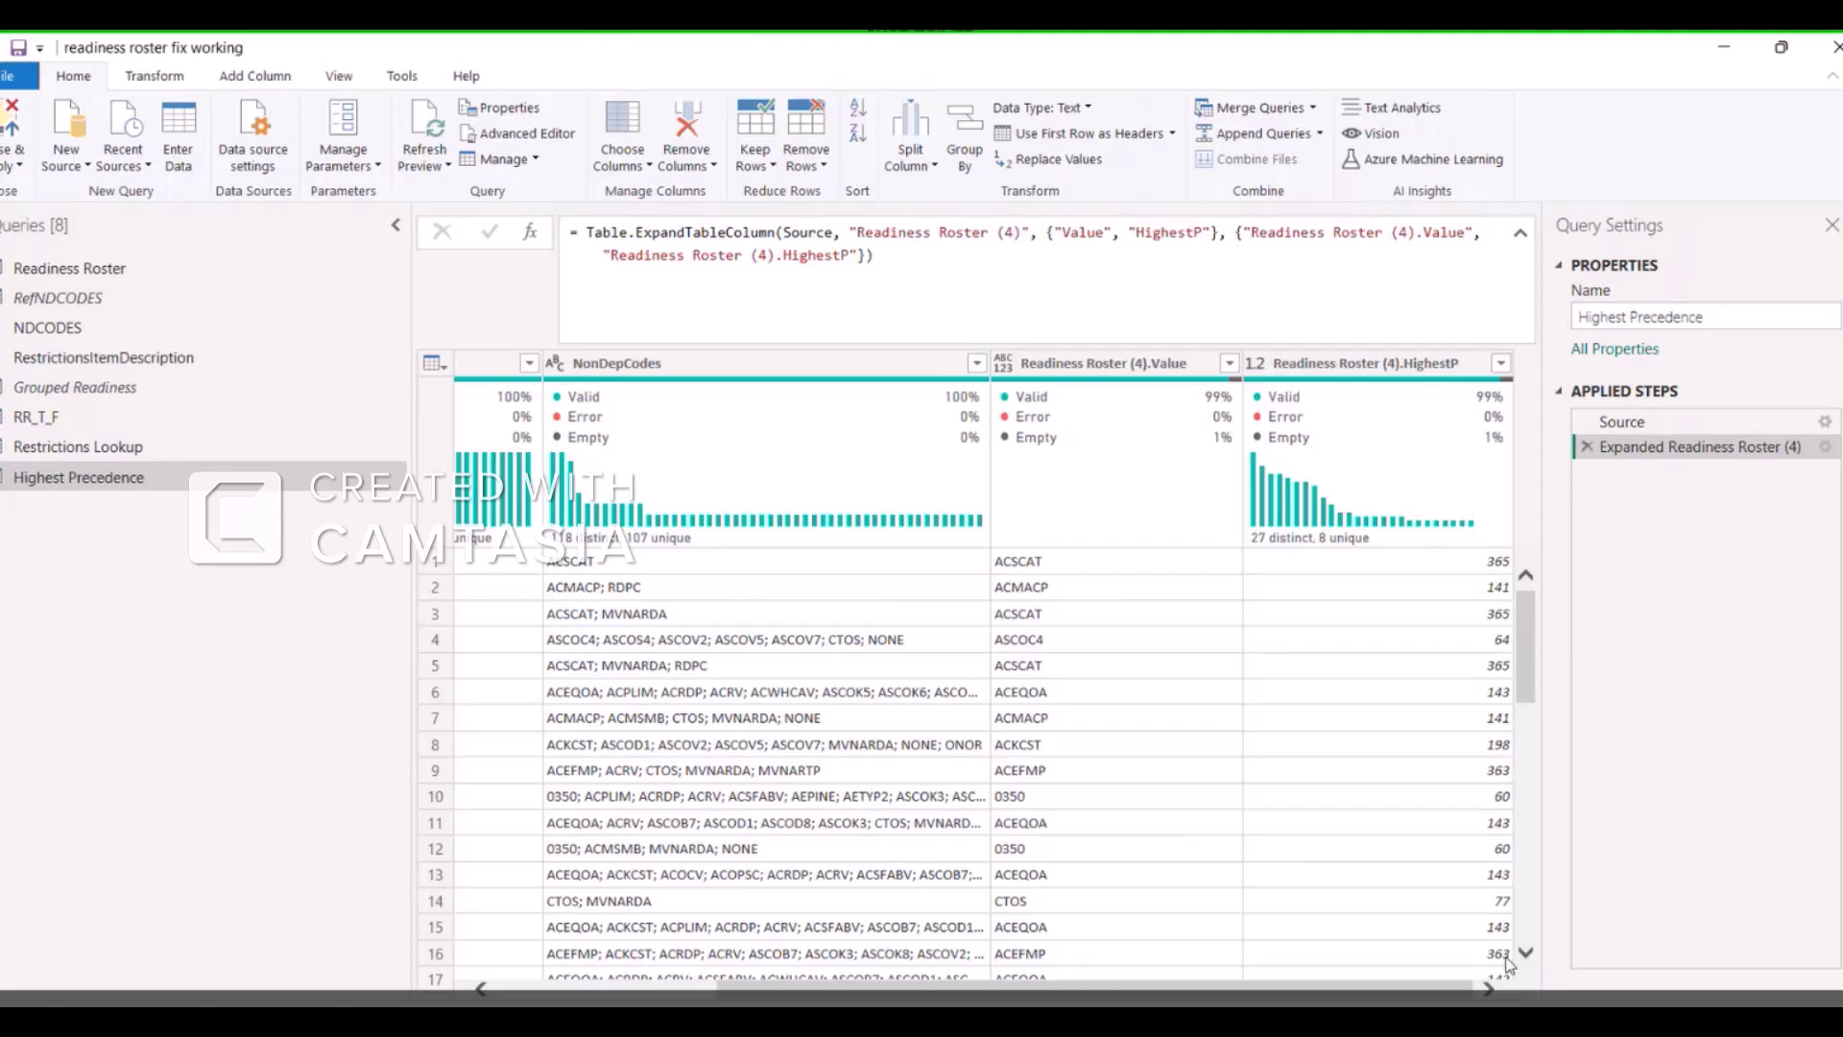